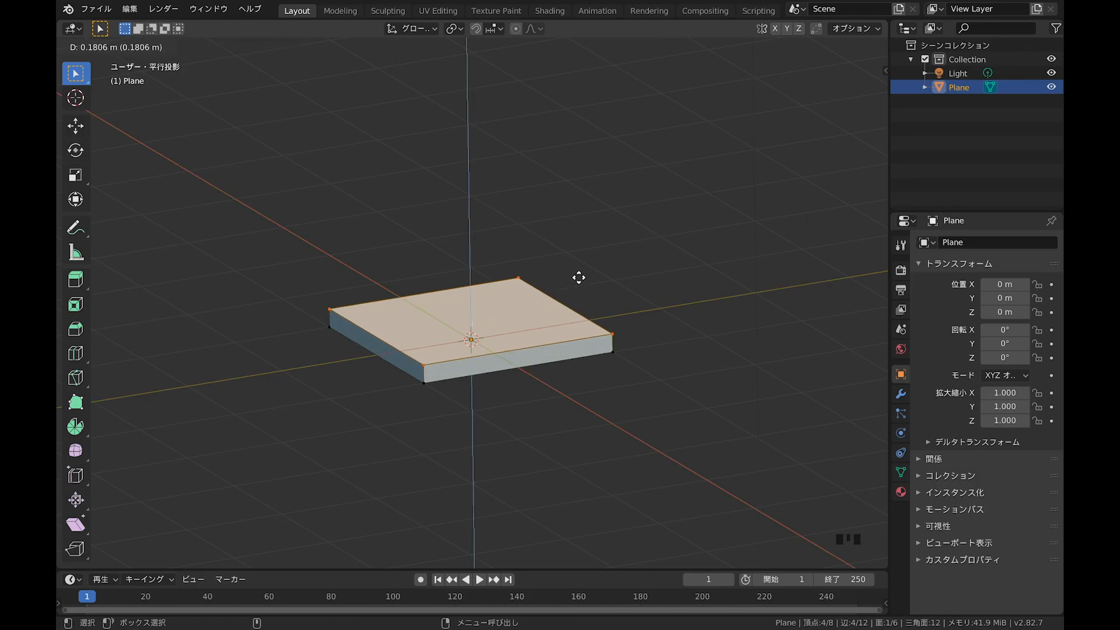
Step: Extrude the plane upward into a thin base slab, then extrude its top slightly and scale it inward to form a sloped ledge
{"action": "left_click", "coordinate": [580, 272]}
{"action": "key", "text": "e"}
{"action": "left_click", "coordinate": [580, 268]}
{"action": "key", "text": "s"}
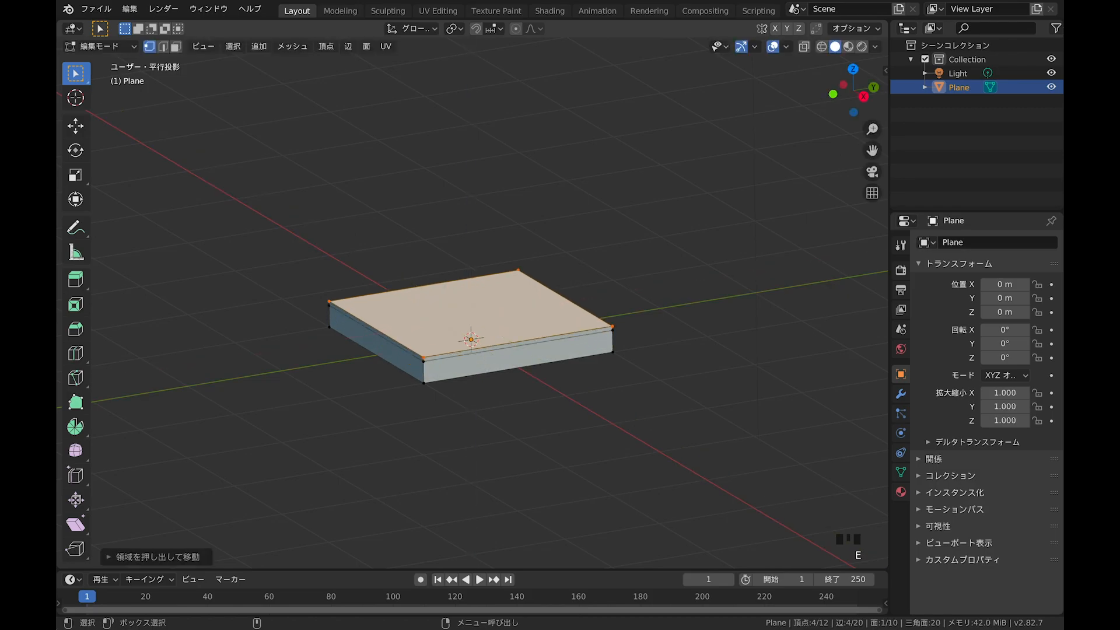
{"action": "left_click", "coordinate": [572, 270]}
Step: Extrude the inset top face upward into a tall block and scale its top inward for a slight taper
{"action": "key", "text": "e"}
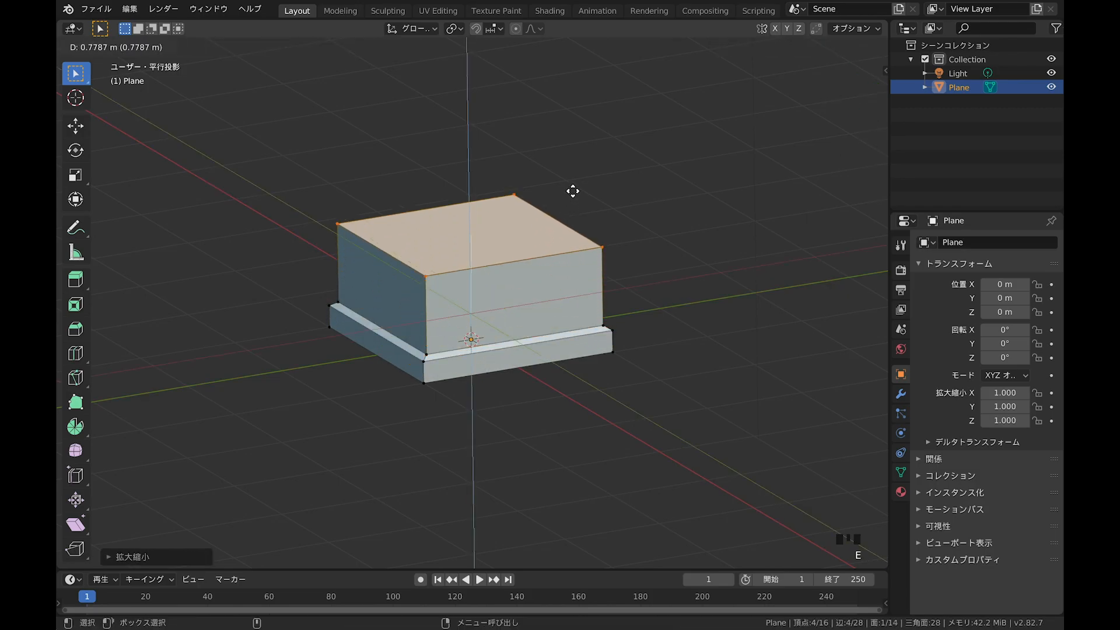
{"action": "left_click", "coordinate": [572, 178]}
{"action": "key", "text": "s"}
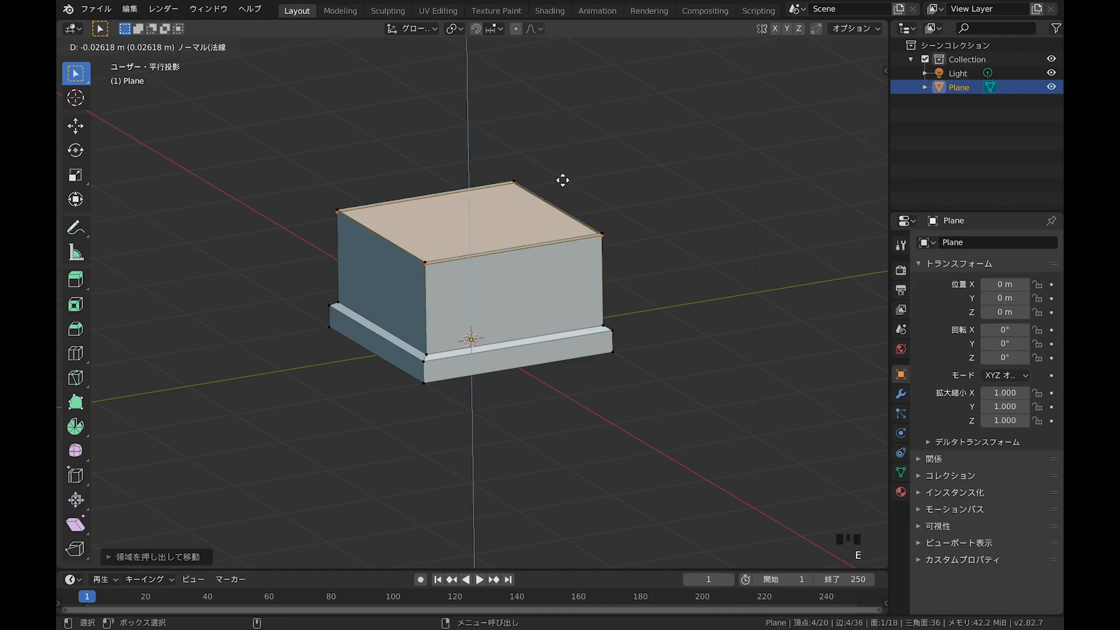
{"action": "left_click", "coordinate": [555, 181]}
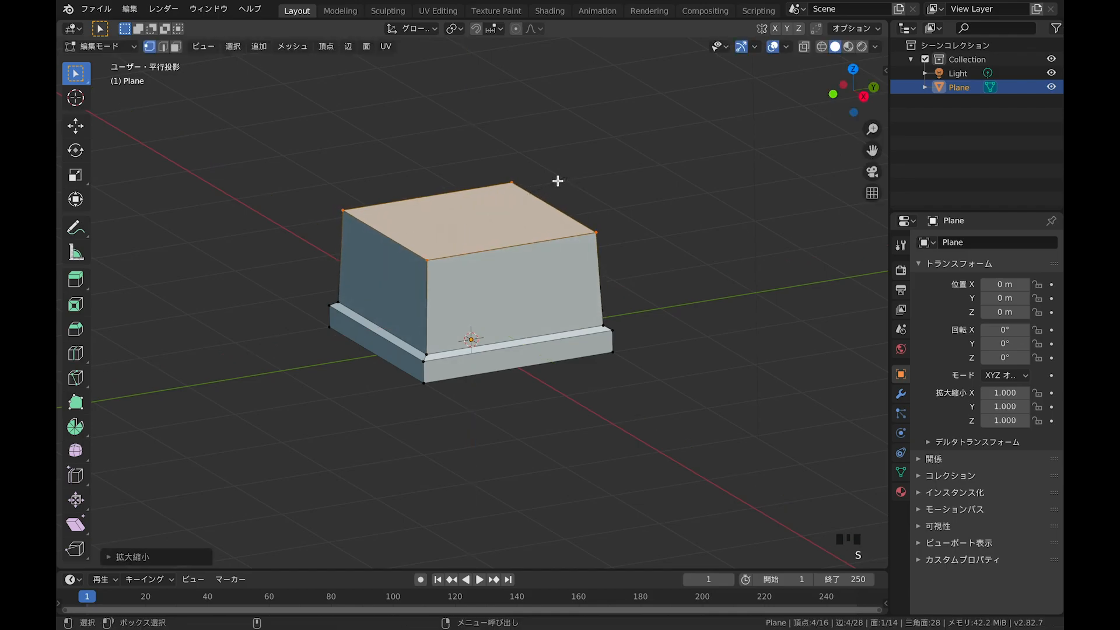
Step: Extrude a straight neck above the tapered block and flare it outward into a thin projecting molding
{"action": "key", "text": "e"}
{"action": "left_click", "coordinate": [552, 165]}
{"action": "middle_click_drag", "start_coordinate": [553, 165], "coordinate": [587, 192]}
{"action": "key", "text": "e"}
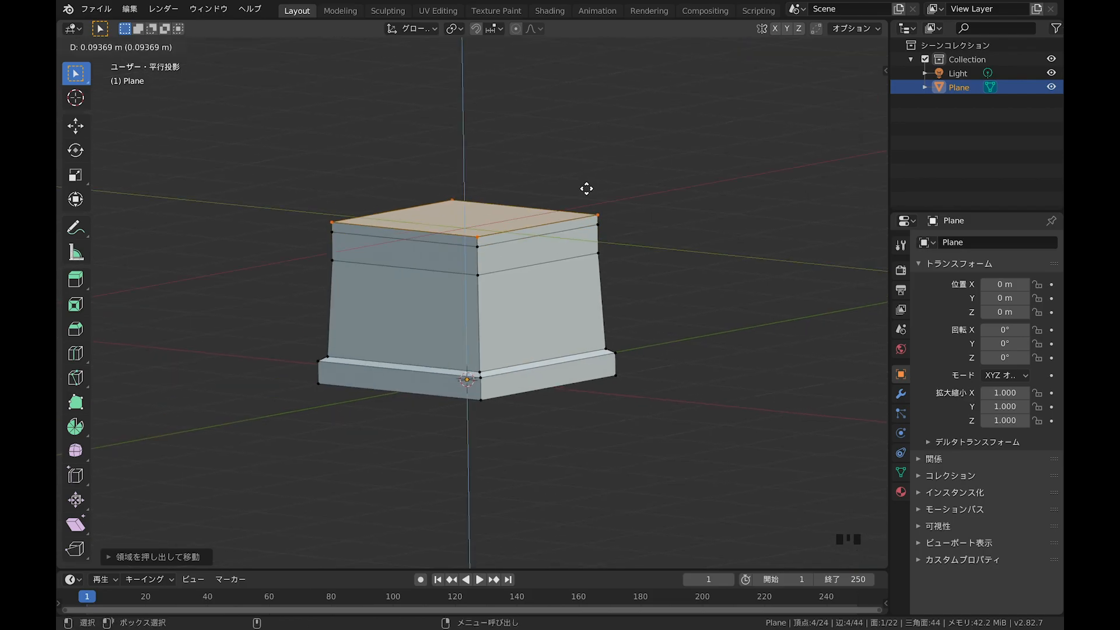
{"action": "left_click", "coordinate": [585, 191]}
{"action": "key", "text": "s"}
{"action": "left_click", "coordinate": [586, 188]}
{"action": "key", "text": "e"}
{"action": "left_click", "coordinate": [590, 178]}
Step: Close the molding with a slight inward-scaled extrusion and extrude the top face into a tall upper section
{"action": "key", "text": "e"}
{"action": "left_click", "coordinate": [589, 178]}
{"action": "key", "text": "s"}
{"action": "left_click", "coordinate": [585, 178]}
{"action": "middle_click_drag", "start_coordinate": [580, 177], "coordinate": [565, 233]}
{"action": "key", "text": "e"}
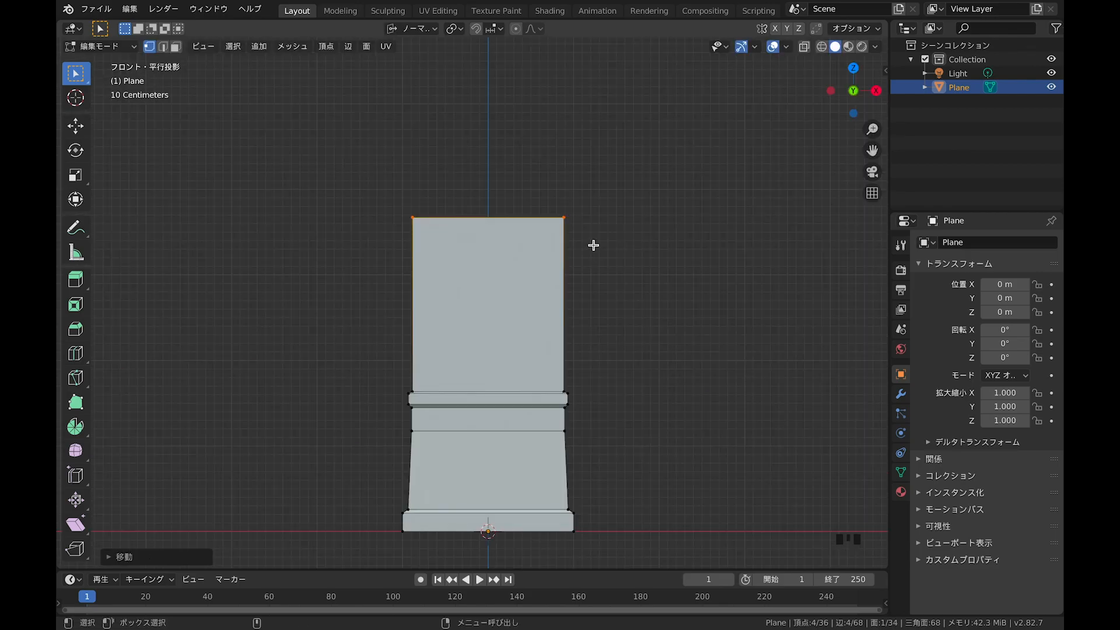
Step: Extrude the upper section's top slightly, scale it outward, and extrude a cap rim about 0.19 m high
{"action": "key", "text": "e"}
{"action": "left_click", "coordinate": [595, 244]}
{"action": "key", "text": "s"}
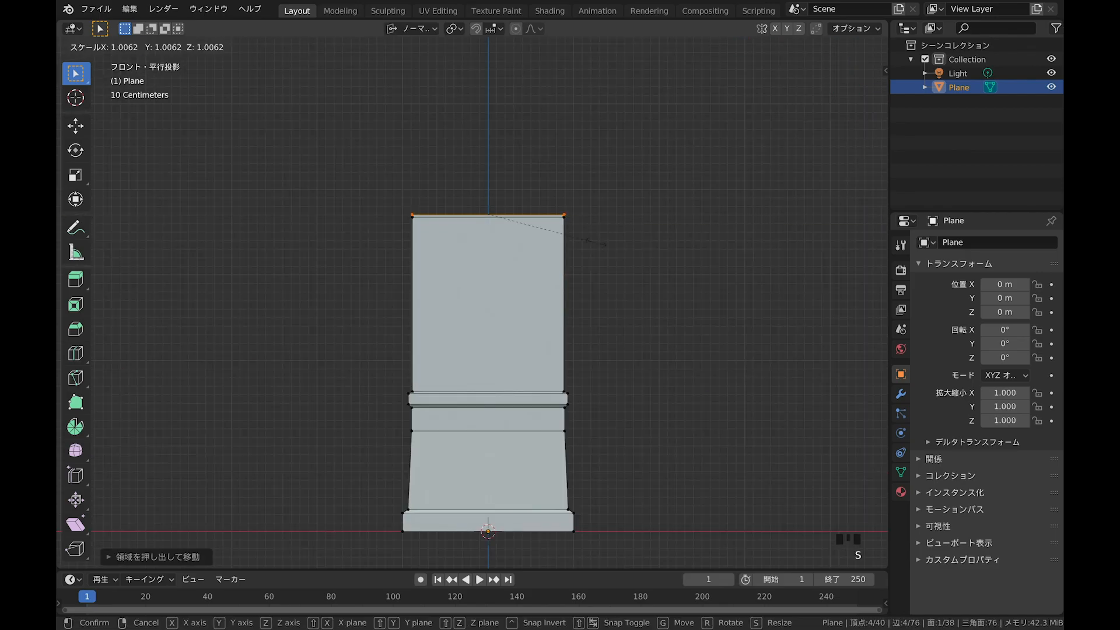
{"action": "left_click", "coordinate": [597, 242]}
{"action": "key", "text": "e"}
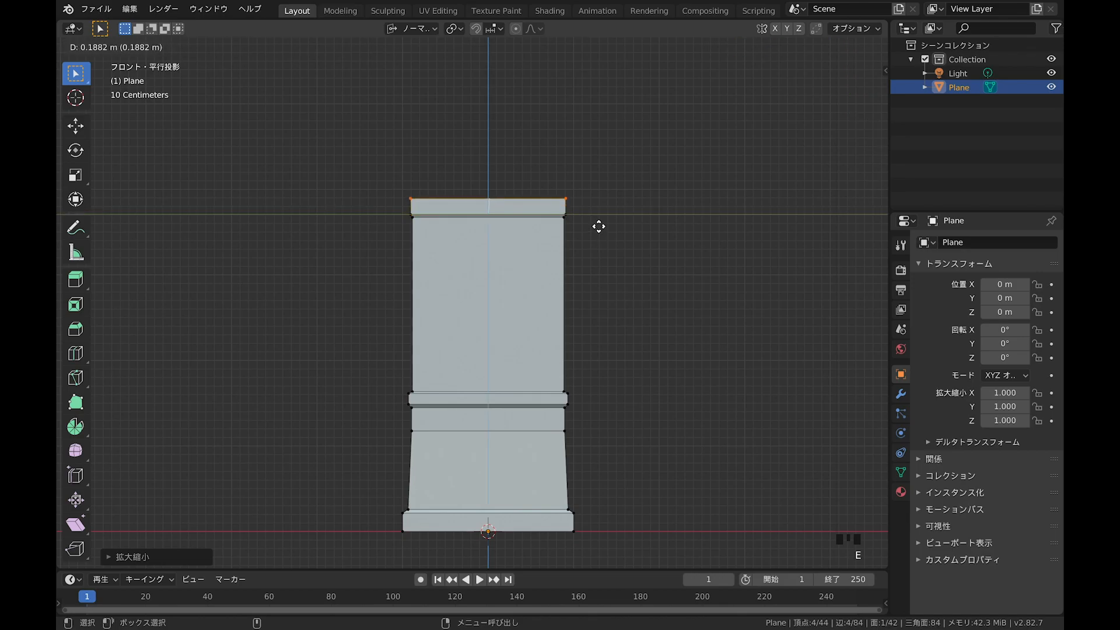
Step: Extrude the cap's top face slightly and scale it down to about 0.2 to form a low pyramid roof
{"action": "left_click", "coordinate": [598, 218]}
{"action": "key", "text": "s"}
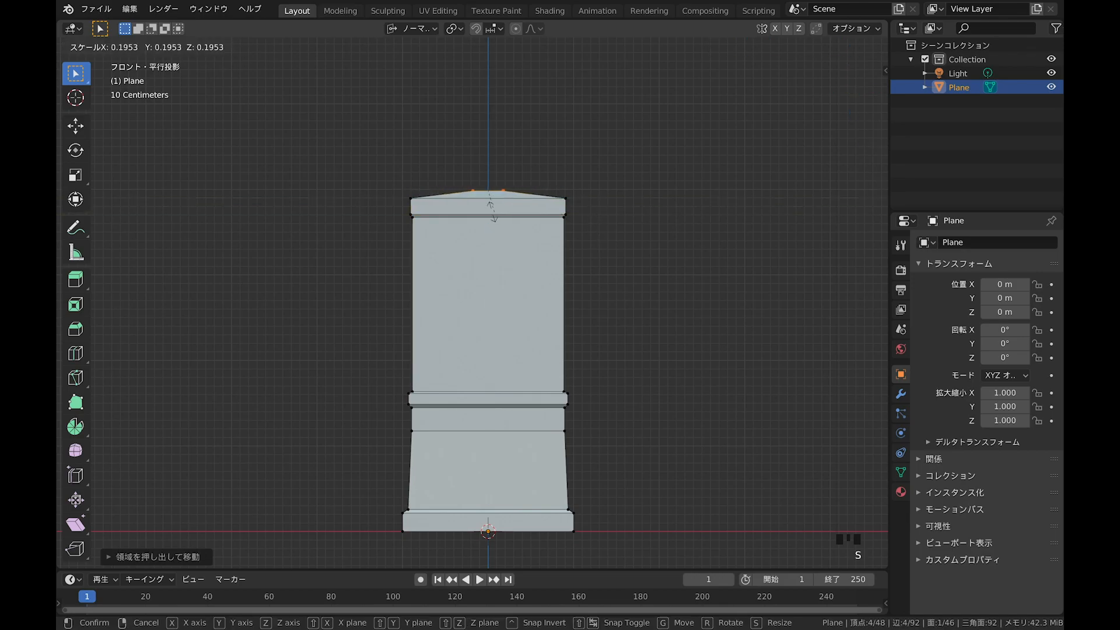
{"action": "left_click", "coordinate": [494, 202]}
Step: Extrude a small platform at the roof's peak, shrink an inner face on it, merge that face to one point and leave mesh editing
{"action": "scroll", "coordinate": [525, 237], "scroll_direction": "up", "scroll_amount": 7}
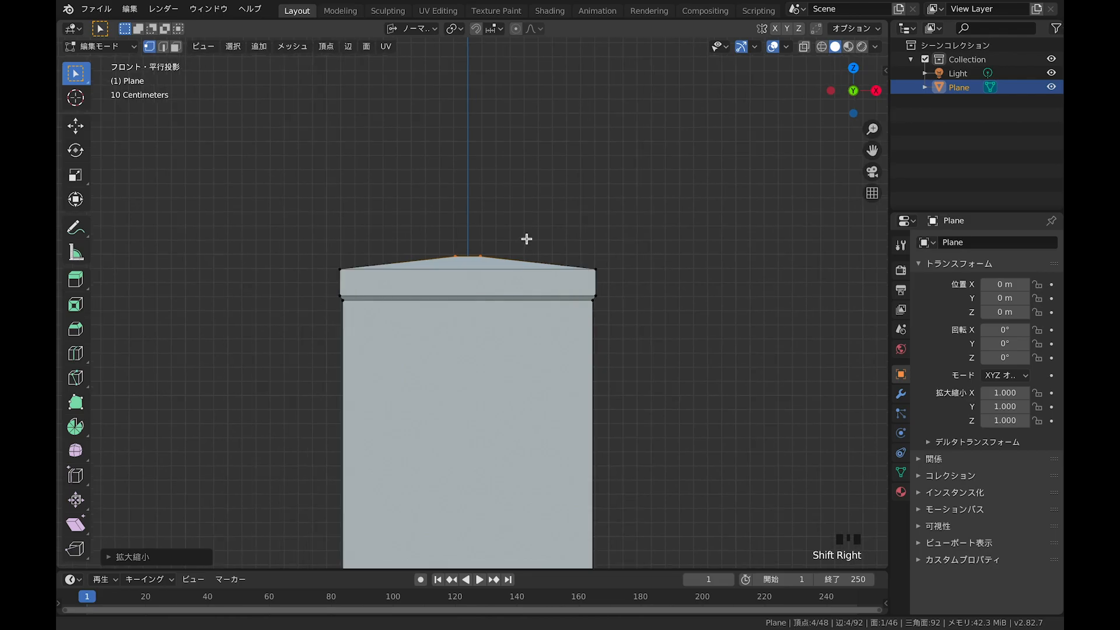
{"action": "key", "text": "e"}
{"action": "left_click", "coordinate": [557, 256]}
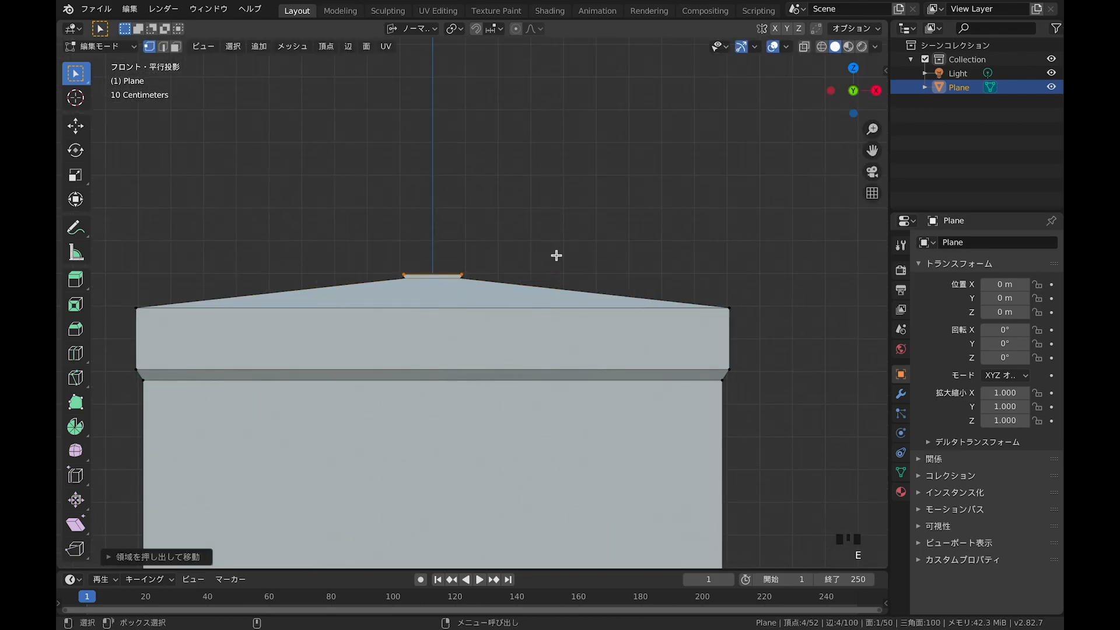
{"action": "key", "text": "s"}
{"action": "left_click", "coordinate": [480, 256]}
{"action": "middle_click_drag", "start_coordinate": [487, 266], "coordinate": [469, 319]}
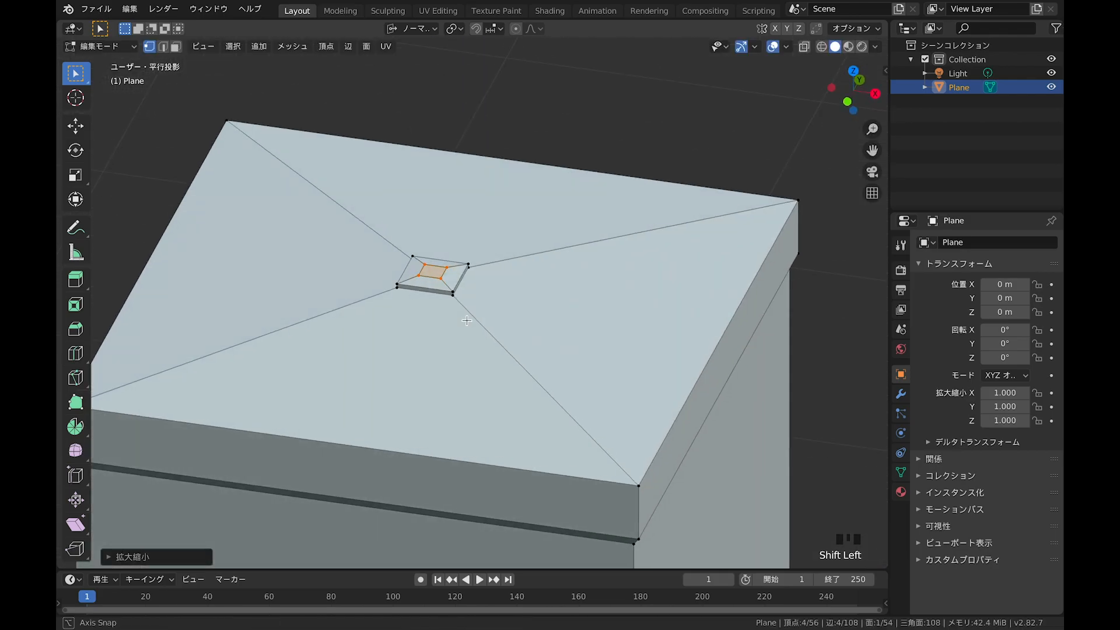
{"action": "key", "text": "m"}
{"action": "left_click", "coordinate": [521, 280]}
{"action": "scroll", "coordinate": [522, 280], "scroll_direction": "down", "scroll_amount": 3}
{"action": "middle_click_drag", "start_coordinate": [525, 412], "coordinate": [500, 243], "text": "shift"}
{"action": "scroll", "coordinate": [523, 312], "scroll_direction": "down", "scroll_amount": 2}
{"action": "key", "text": "Tab"}
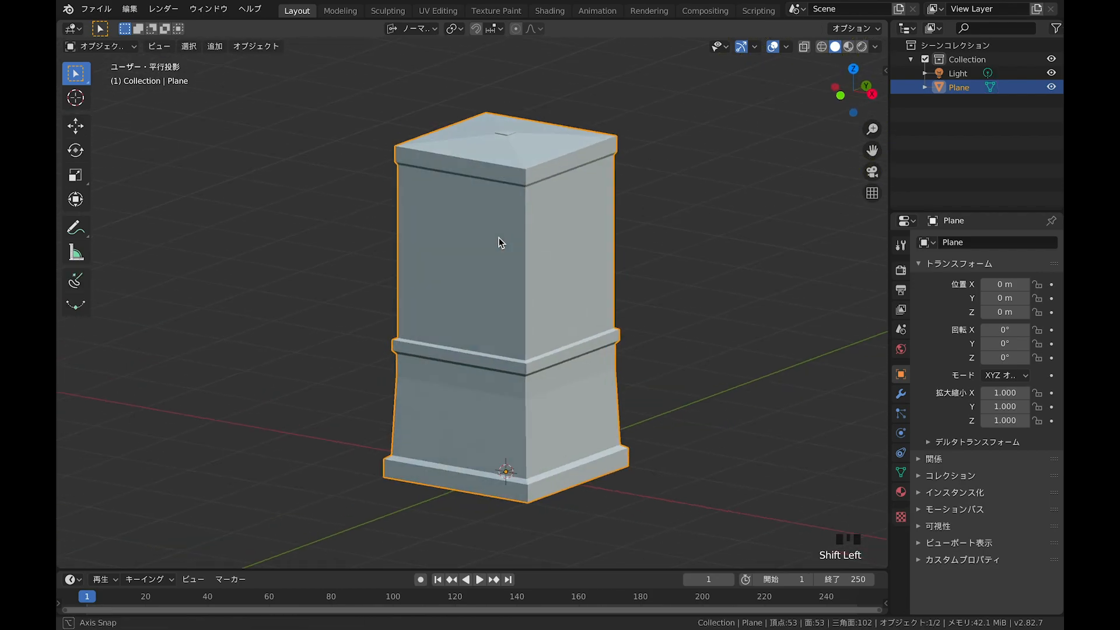
Step: Select the four vertical corner edges of the tall upper section
{"action": "key", "text": "Tab"}
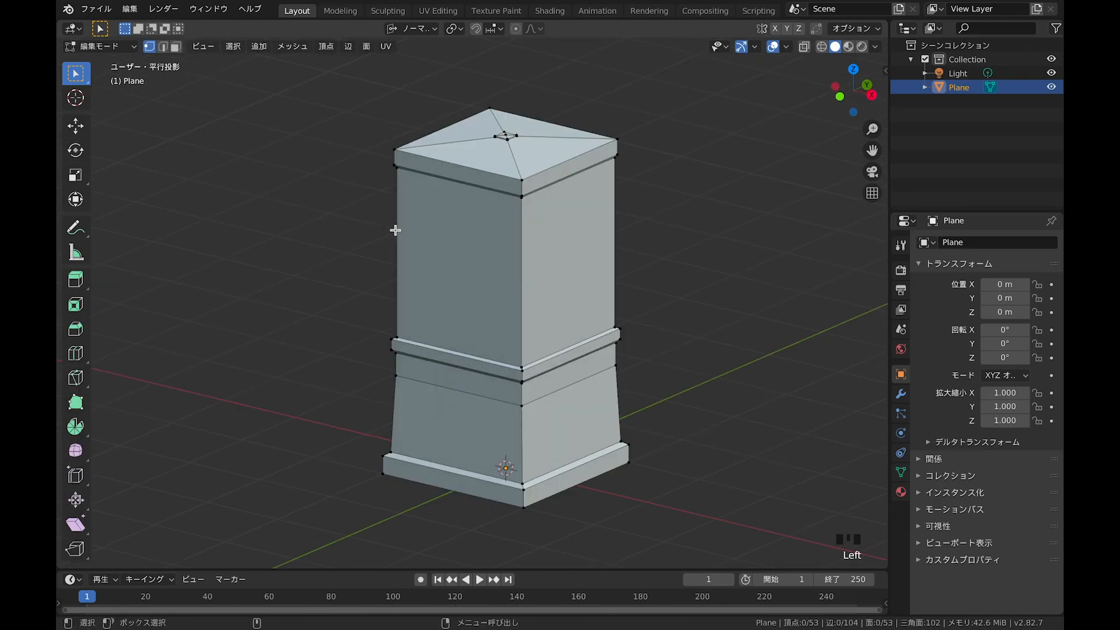
{"action": "left_click", "coordinate": [164, 46]}
{"action": "left_click", "coordinate": [399, 216], "text": "shift"}
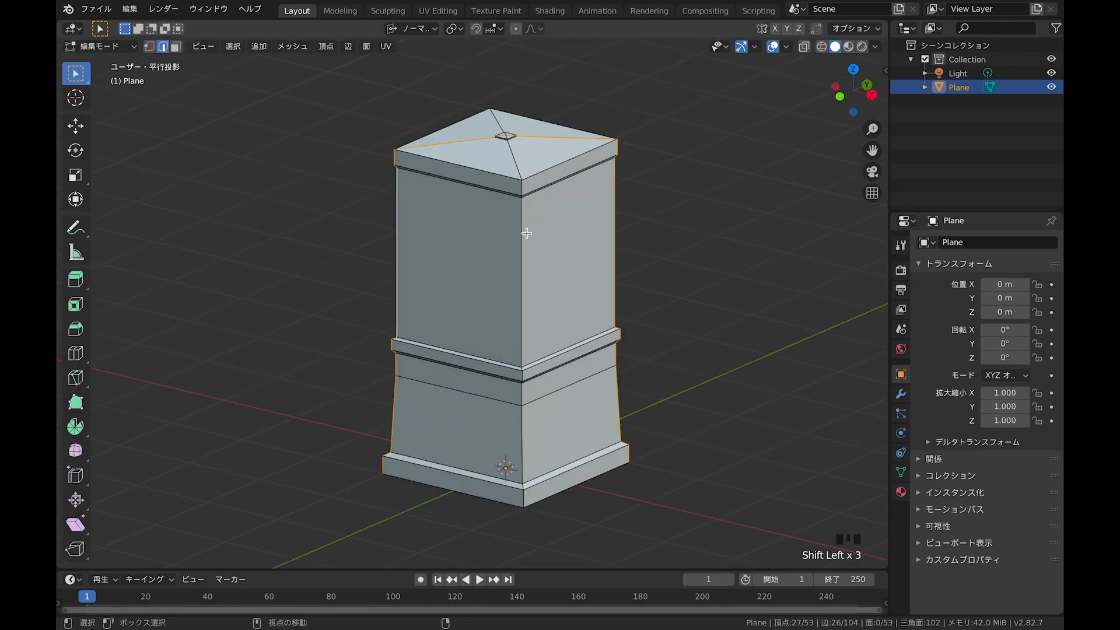
{"action": "left_click", "coordinate": [522, 234]}
{"action": "mouse_move", "coordinate": [522, 233]}
{"action": "middle_mouse_down"}
{"action": "mouse_move", "coordinate": [618, 197]}
{"action": "mouse_move", "coordinate": [642, 218]}
{"action": "mouse_move", "coordinate": [545, 232]}
{"action": "middle_mouse_up"}
{"action": "left_click", "coordinate": [613, 233], "text": "shift"}
{"action": "left_click", "coordinate": [412, 232], "text": "shift"}
{"action": "middle_click_drag", "start_coordinate": [413, 233], "coordinate": [539, 260]}
{"action": "left_click", "coordinate": [628, 243], "text": "shift"}
{"action": "left_click", "coordinate": [654, 251], "text": "shift"}
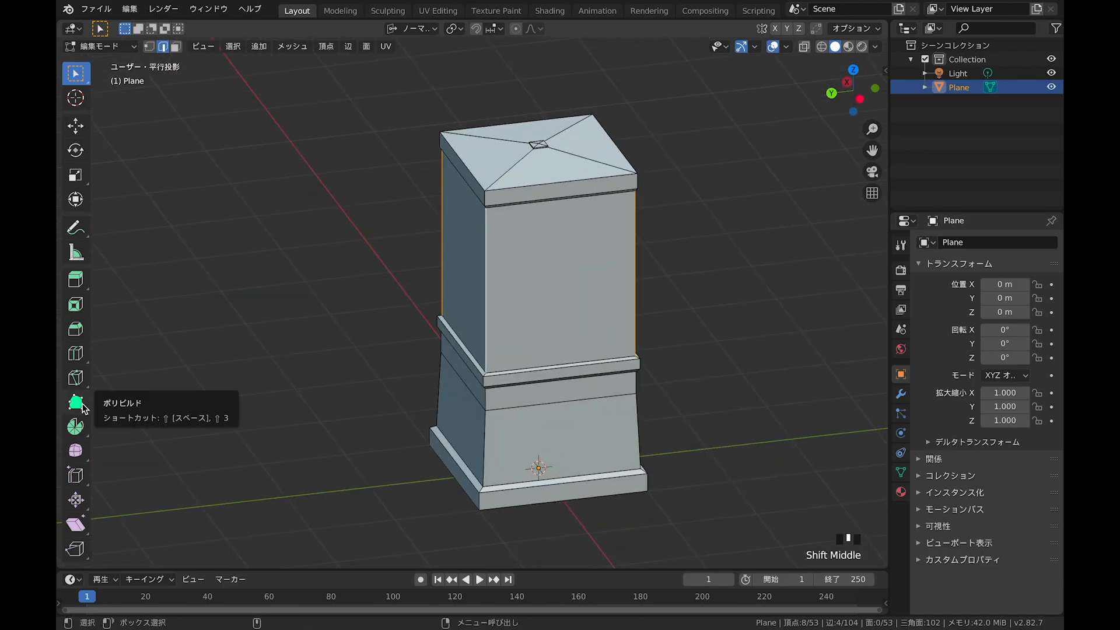
Step: Select the four side faces of the tall upper section through the mesh in front view and separate them into their own object
{"action": "key", "text": "KP_1"}
{"action": "middle_click_drag", "start_coordinate": [475, 250], "coordinate": [417, 263], "text": "shift"}
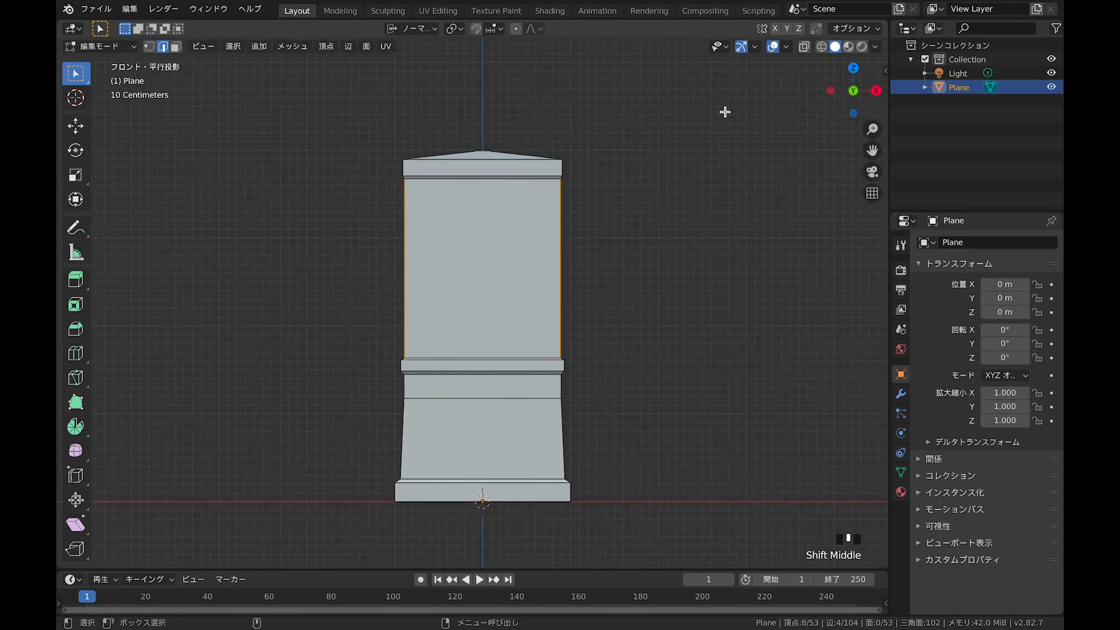
{"action": "left_click", "coordinate": [805, 46]}
{"action": "left_click_drag", "start_coordinate": [357, 253], "coordinate": [588, 310]}
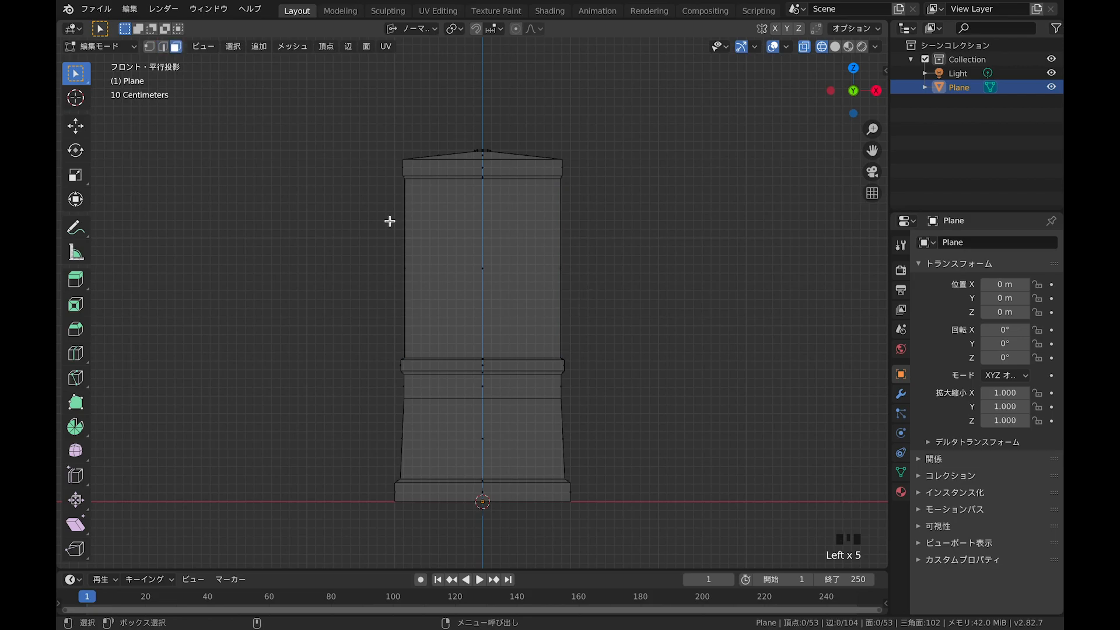
{"action": "left_click_drag", "start_coordinate": [399, 223], "coordinate": [610, 295]}
{"action": "middle_click_drag", "start_coordinate": [610, 295], "coordinate": [478, 304]}
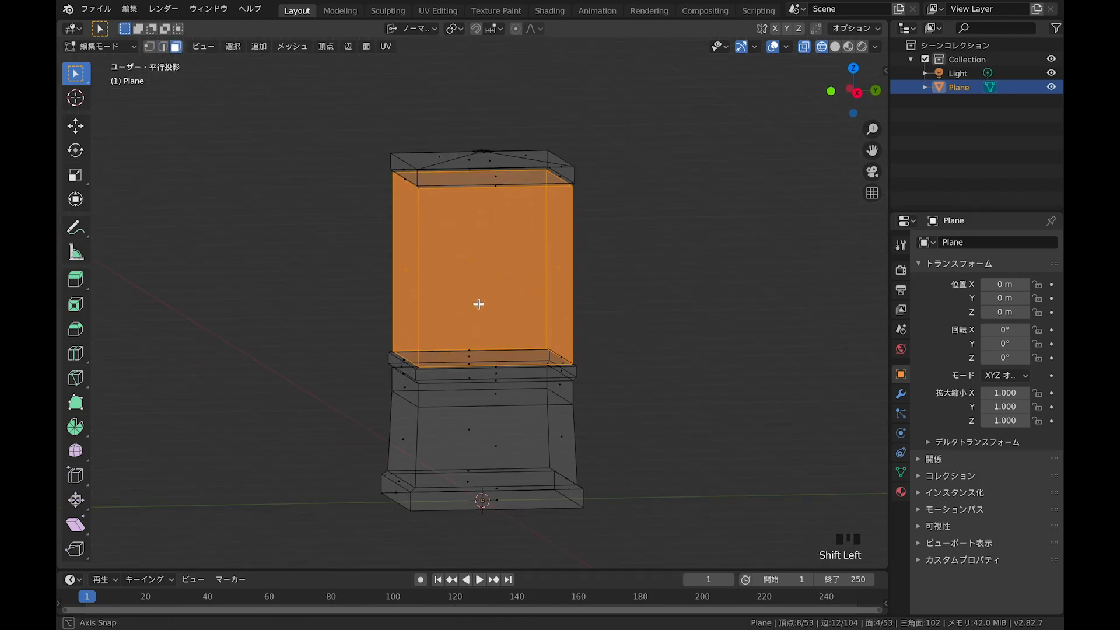
{"action": "key", "text": "p"}
{"action": "left_click", "coordinate": [479, 304]}
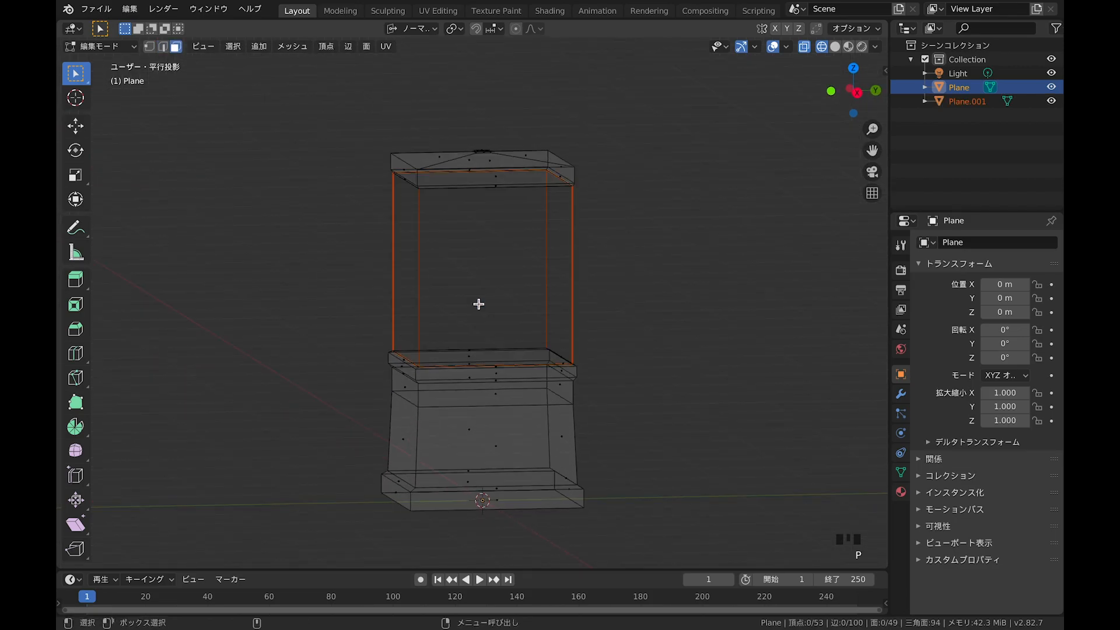
Step: Rename the pedestal and cap object as red and the separated side faces as transparent
{"action": "left_click", "coordinate": [964, 86]}
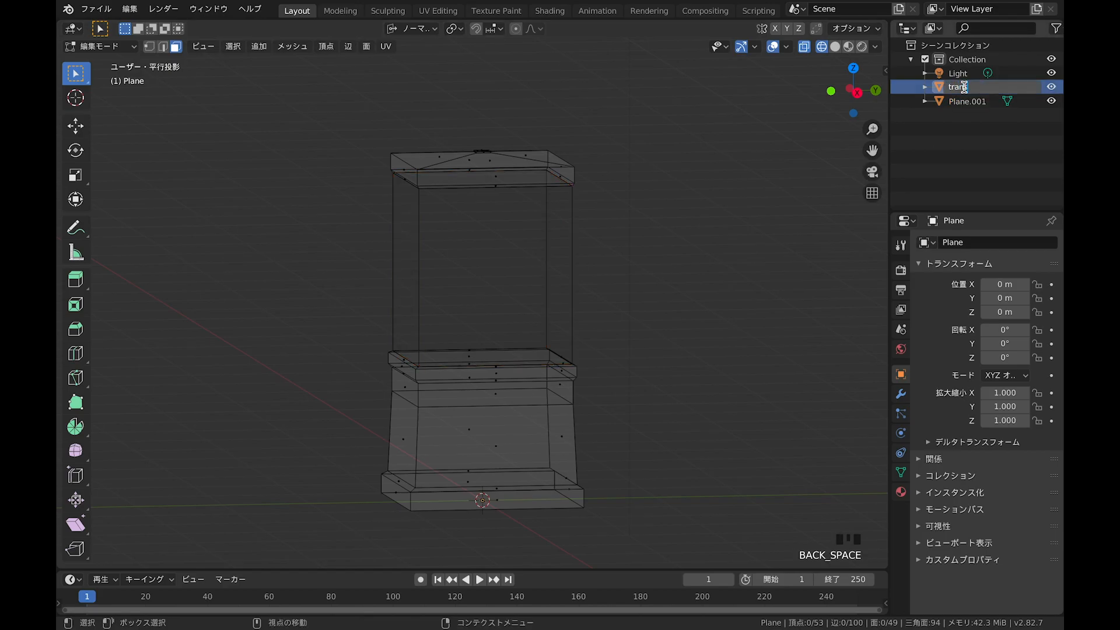
{"action": "key", "text": "Return"}
{"action": "triple_click", "coordinate": [964, 87]}
{"action": "type", "text": "red"}
{"action": "key", "text": "Return"}
{"action": "left_click", "coordinate": [1033, 104]}
{"action": "double_click", "coordinate": [964, 100]}
{"action": "type", "text": "red"}
{"action": "key", "text": "Return"}
{"action": "triple_click", "coordinate": [965, 88]}
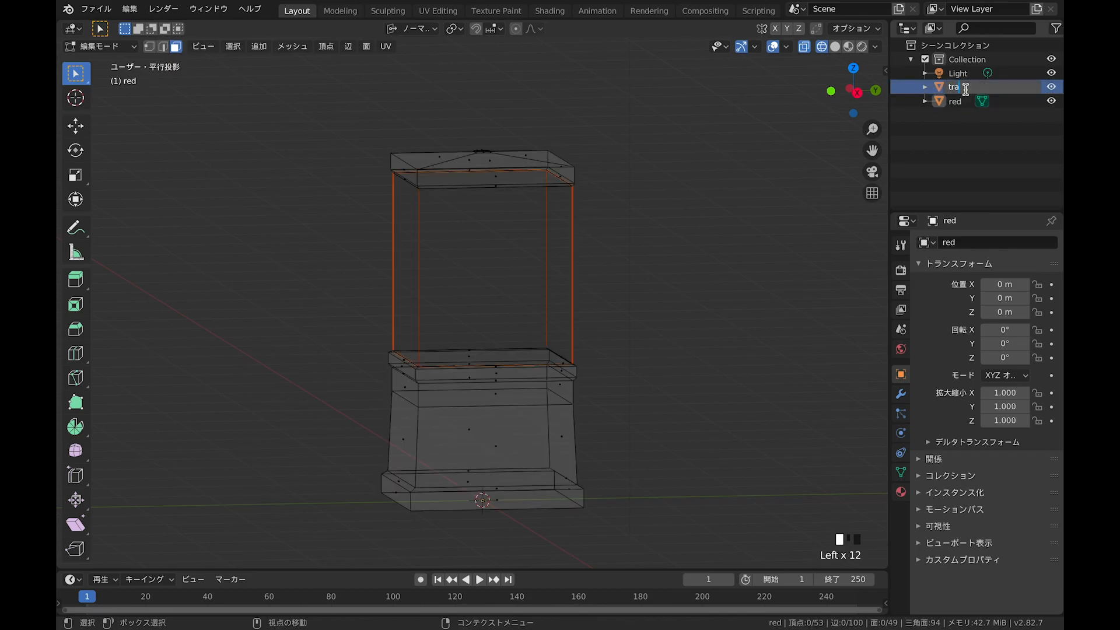
{"action": "key", "text": "Return"}
Step: Return the viewport to solid shading and turn off X-ray
{"action": "left_click_drag", "start_coordinate": [632, 210], "coordinate": [571, 229], "text": "shift"}
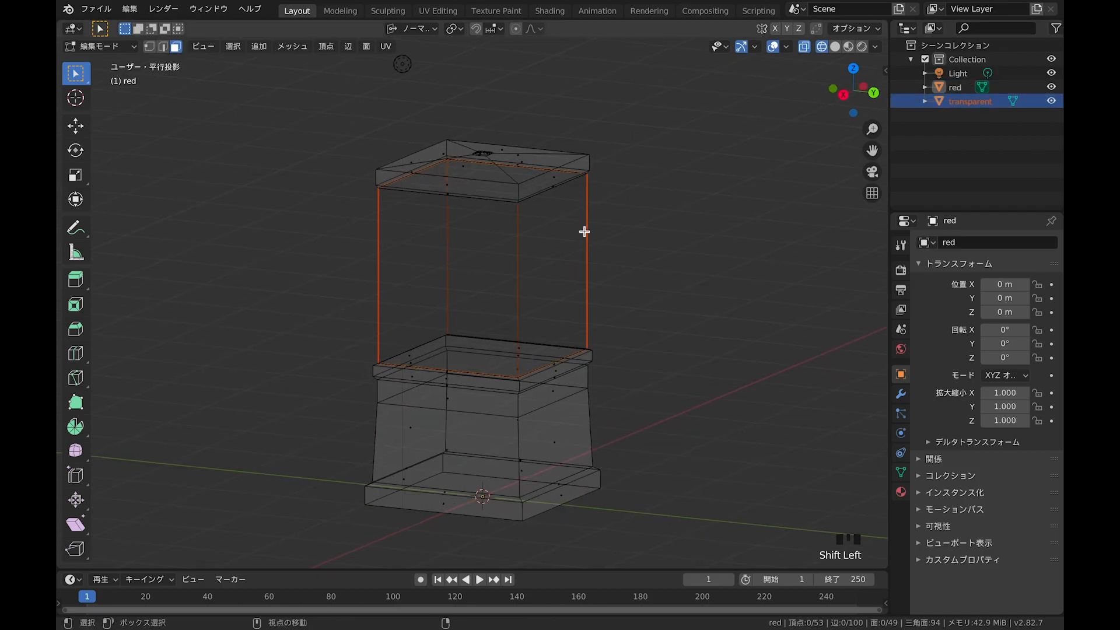
{"action": "left_click", "coordinate": [834, 47]}
{"action": "left_click", "coordinate": [805, 48]}
{"action": "middle_click_drag", "start_coordinate": [661, 169], "coordinate": [674, 155], "text": "shift"}
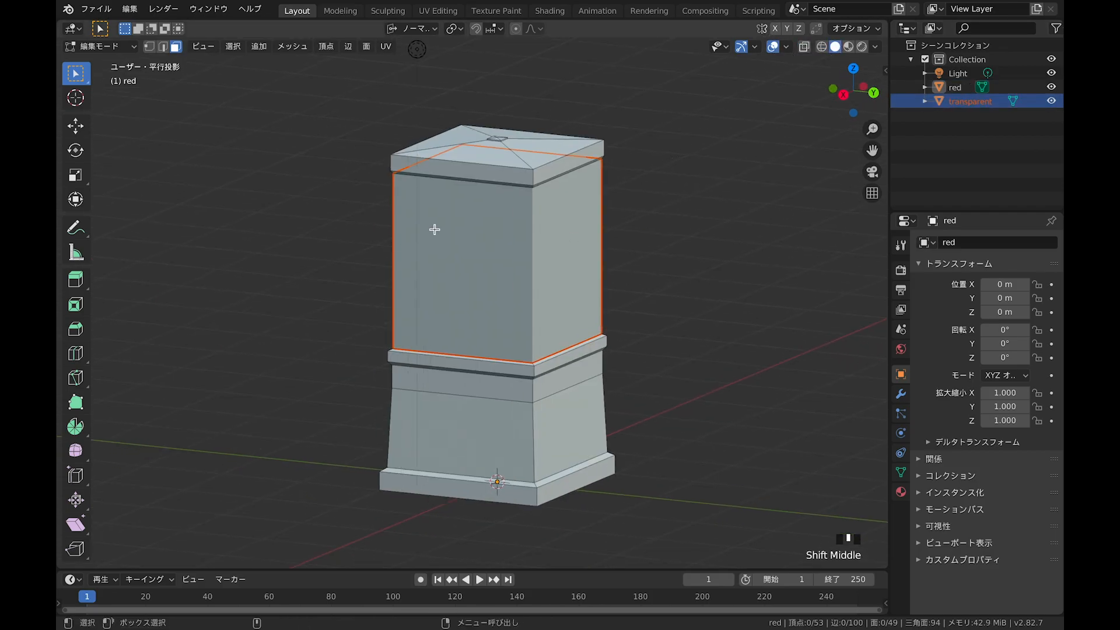
{"action": "left_click_drag", "start_coordinate": [427, 229], "coordinate": [424, 227], "text": "shift"}
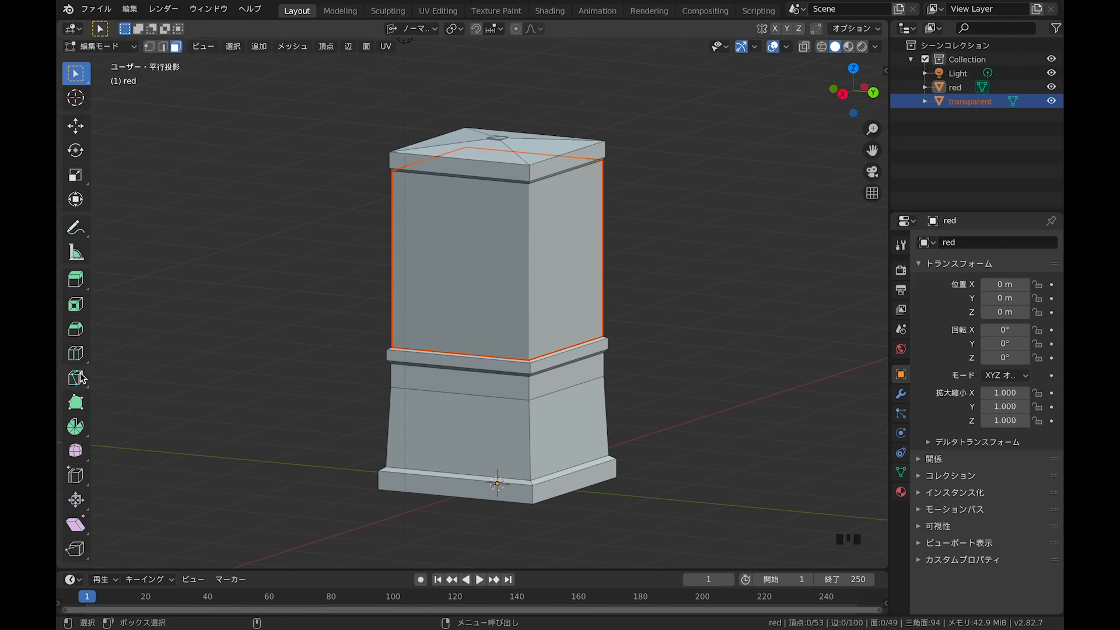
Step: Open the transparent object for mesh editing and select its four vertical corner edges
{"action": "key", "text": "Tab"}
{"action": "left_click", "coordinate": [391, 310]}
{"action": "key", "text": "Tab"}
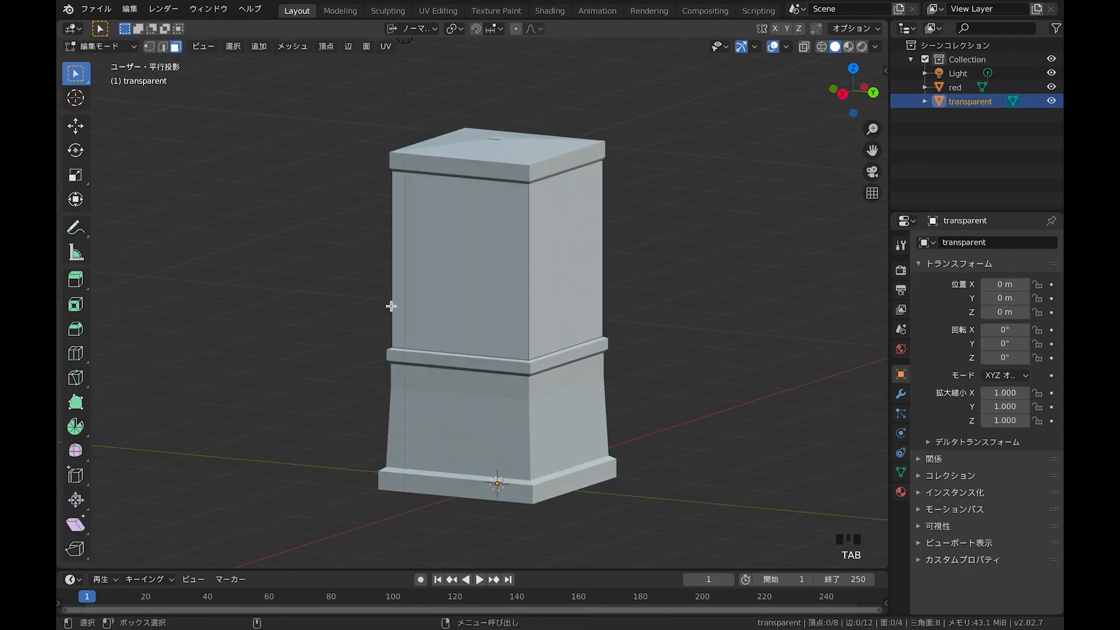
{"action": "left_click", "coordinate": [401, 311]}
{"action": "left_click", "coordinate": [391, 213]}
{"action": "left_click", "coordinate": [539, 231]}
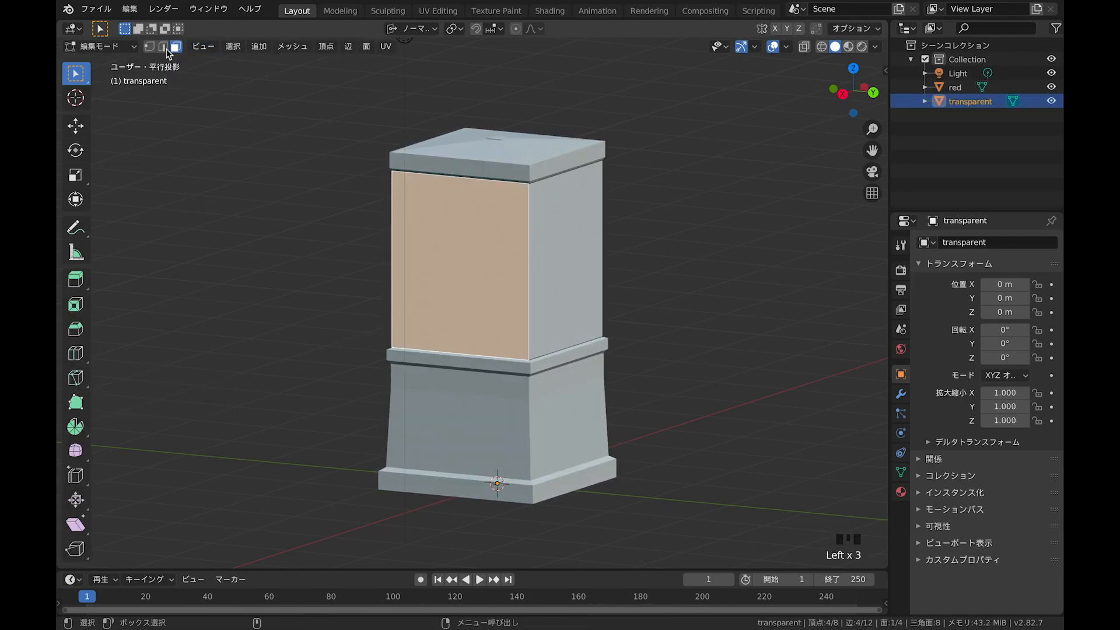
{"action": "left_click", "coordinate": [164, 47]}
{"action": "left_click", "coordinate": [392, 227]}
{"action": "left_click", "coordinate": [529, 233], "text": "shift"}
{"action": "left_click", "coordinate": [603, 238], "text": "shift"}
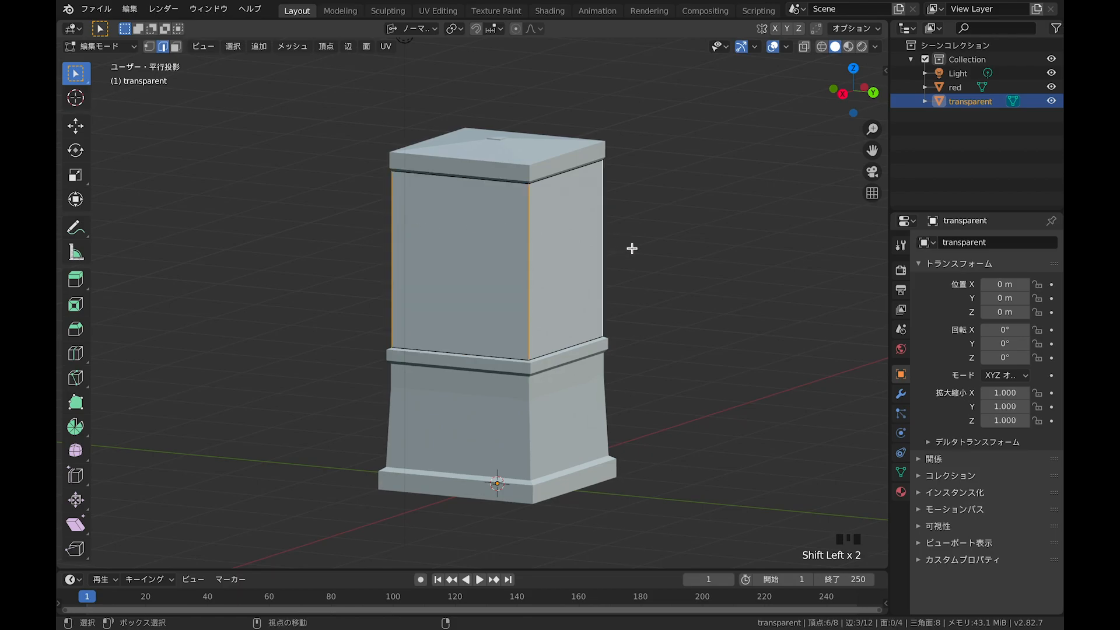
{"action": "middle_click_drag", "start_coordinate": [632, 249], "coordinate": [350, 252]}
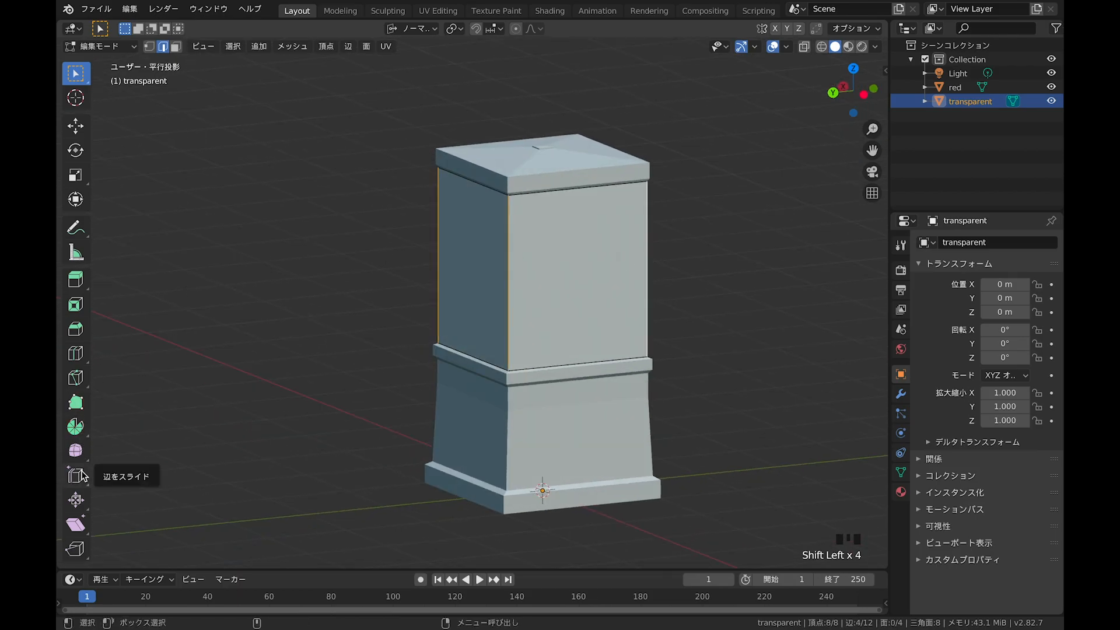
Step: Bevel the four corner edges with a 0.112 m offset and 9 segments, then return to object mode
{"action": "key", "text": "ctrl+b"}
{"action": "left_click", "coordinate": [190, 360]}
{"action": "middle_click_drag", "start_coordinate": [363, 395], "coordinate": [455, 402]}
{"action": "left_click", "coordinate": [126, 557]}
{"action": "left_click_drag", "start_coordinate": [190, 398], "coordinate": [242, 398]}
{"action": "mouse_move", "coordinate": [485, 260]}
{"action": "middle_mouse_down"}
{"action": "mouse_move", "coordinate": [467, 258]}
{"action": "mouse_move", "coordinate": [510, 274]}
{"action": "mouse_move", "coordinate": [487, 276]}
{"action": "middle_mouse_up"}
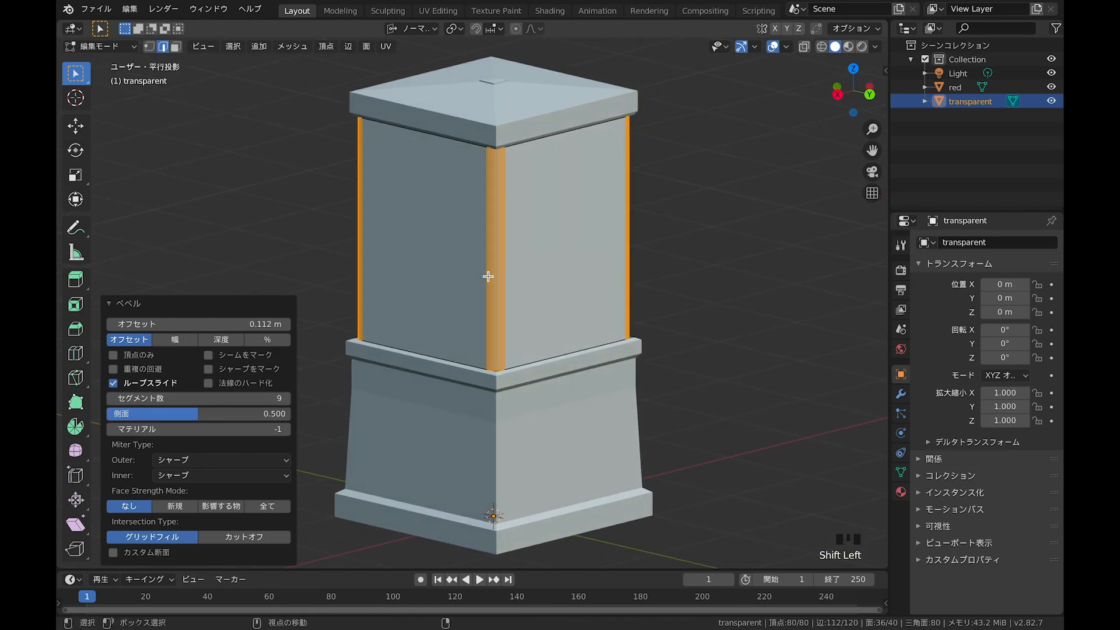
{"action": "left_click", "coordinate": [113, 307]}
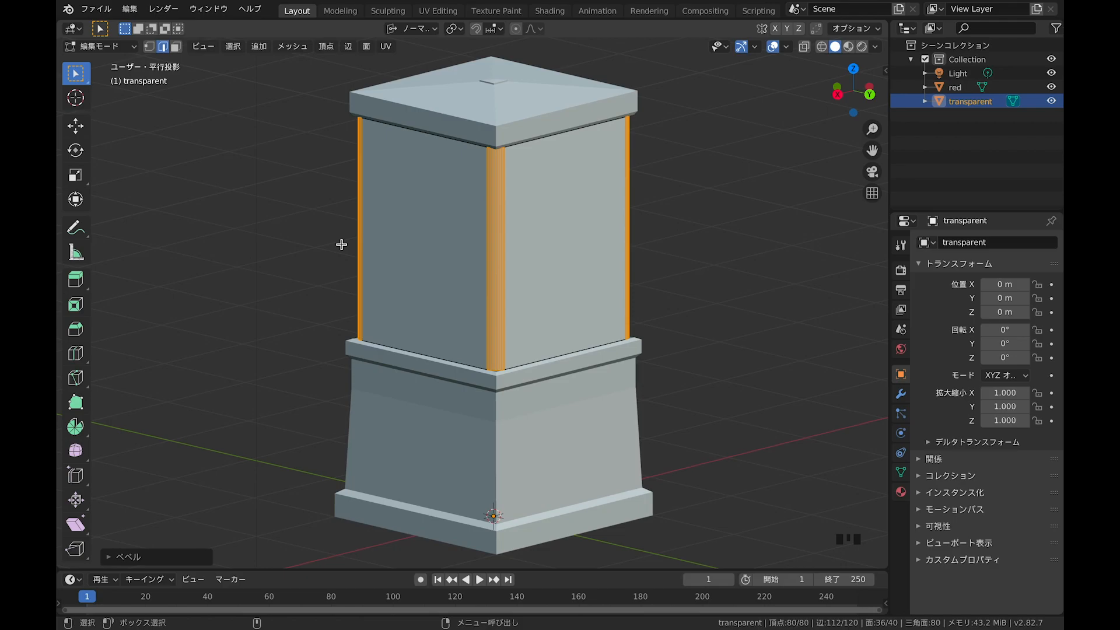
{"action": "key", "text": "Tab"}
{"action": "mouse_move", "coordinate": [380, 253]}
{"action": "middle_mouse_down"}
{"action": "mouse_move", "coordinate": [456, 243]}
{"action": "mouse_move", "coordinate": [399, 242]}
{"action": "middle_mouse_up"}
{"action": "middle_click_drag", "start_coordinate": [401, 353], "coordinate": [436, 372], "text": "shift"}
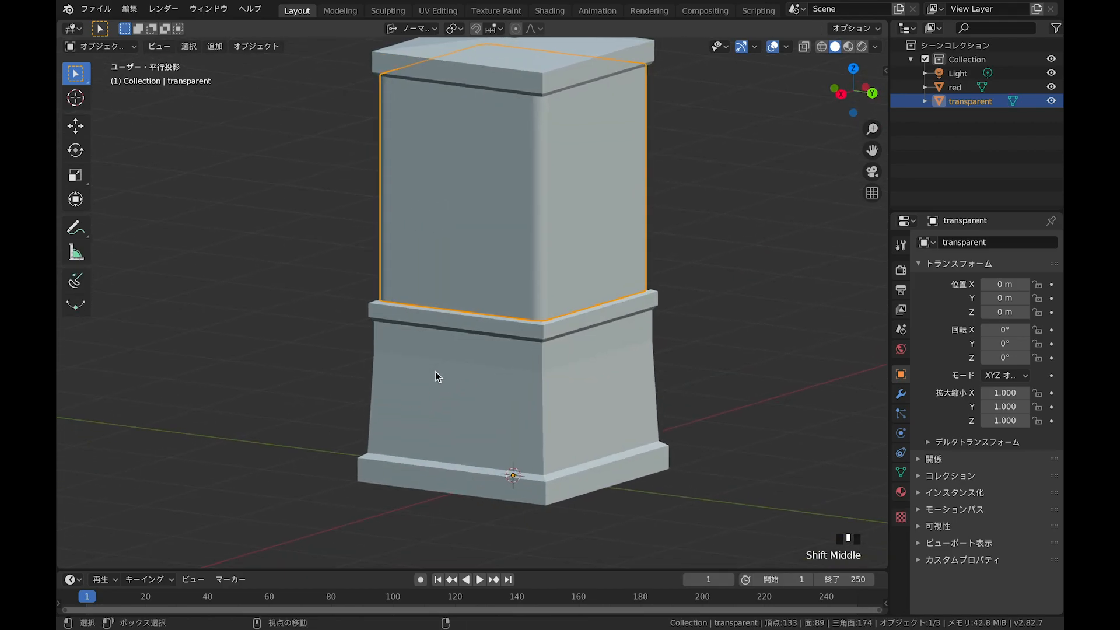
Step: Select the red object, hide the transparent object and open red for mesh editing
{"action": "left_click", "coordinate": [435, 371], "text": "shift"}
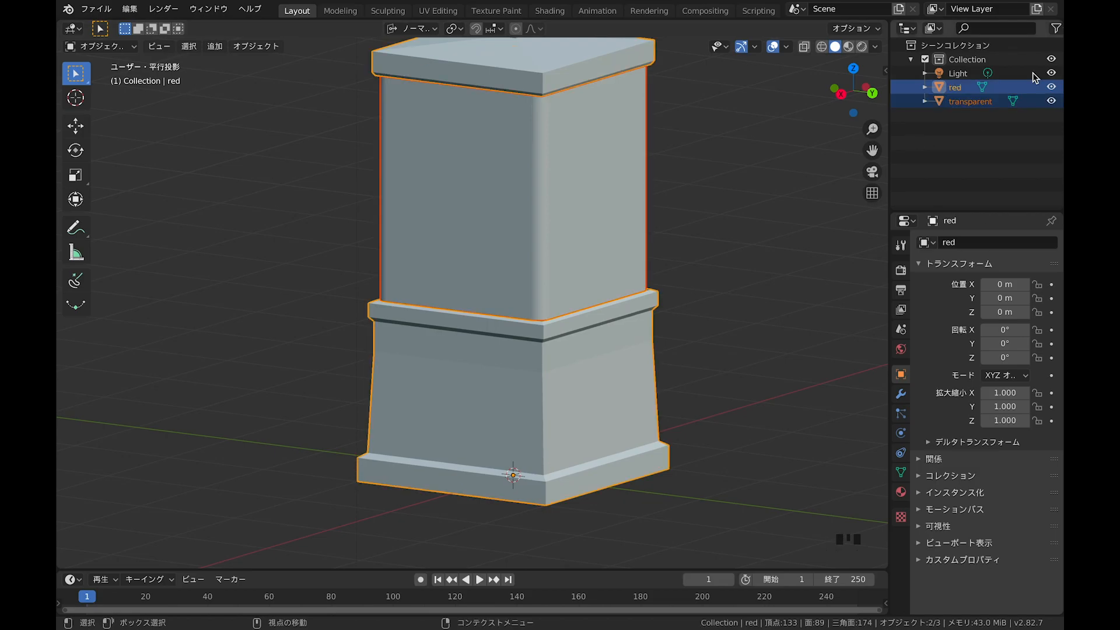
{"action": "left_click", "coordinate": [1051, 102]}
{"action": "middle_click_drag", "start_coordinate": [634, 201], "coordinate": [647, 198]}
{"action": "middle_click_drag", "start_coordinate": [648, 199], "coordinate": [635, 217], "text": "shift"}
{"action": "key", "text": "Tab"}
Step: Add two vertical loop cuts to the red base in front view, one slightly right of centre and one near the right corner
{"action": "key", "text": "KP_1"}
{"action": "middle_click_drag", "start_coordinate": [534, 380], "coordinate": [457, 381], "text": "shift"}
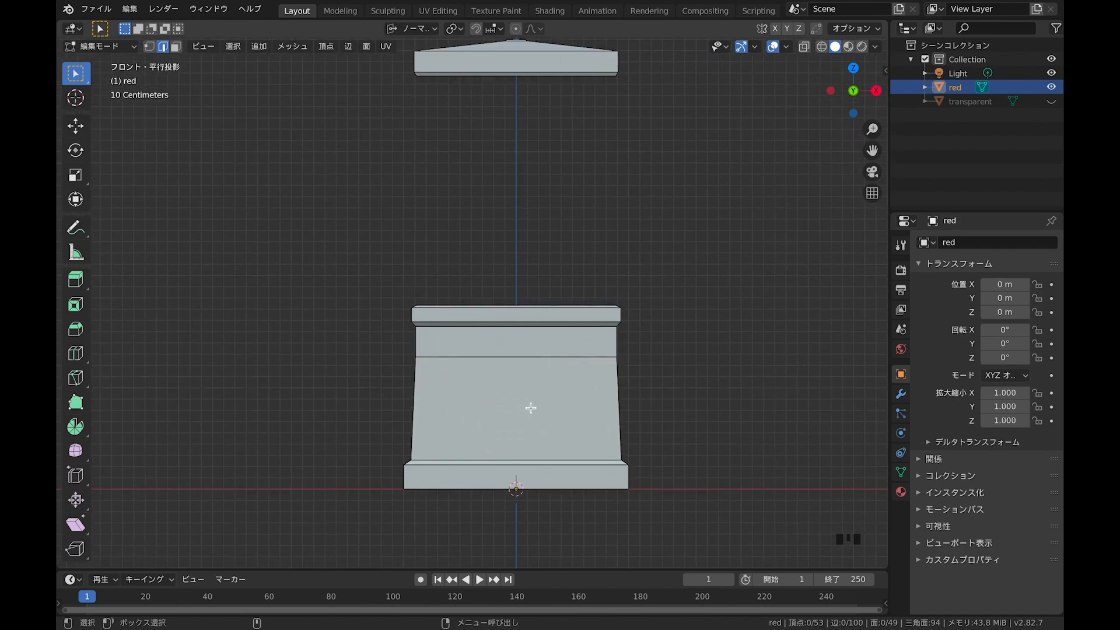
{"action": "key", "text": "ctrl+r"}
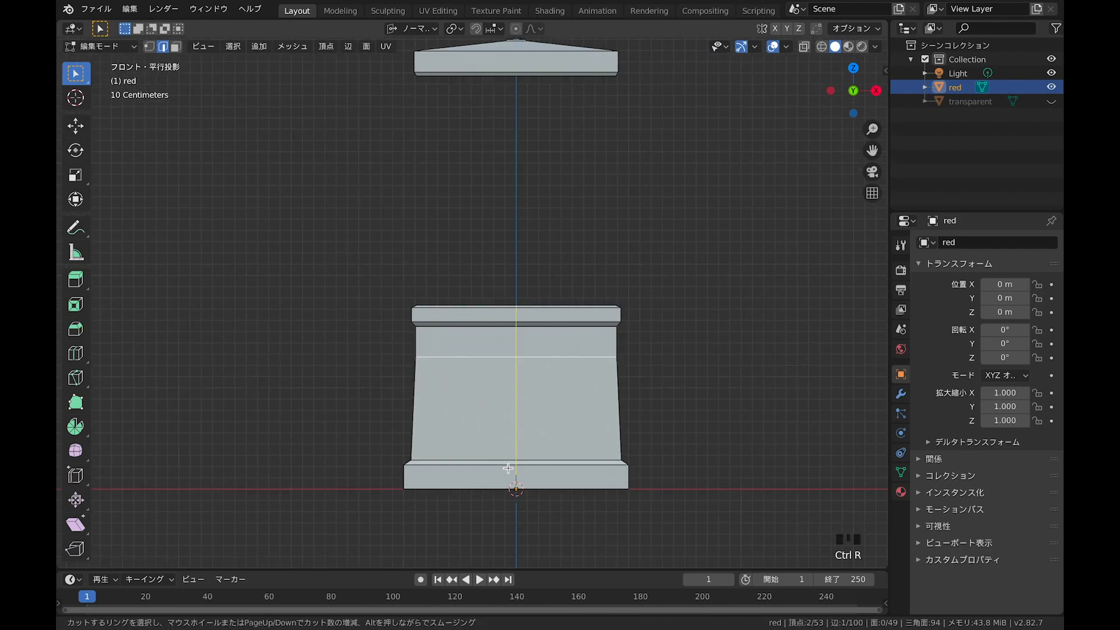
{"action": "left_click", "coordinate": [507, 468]}
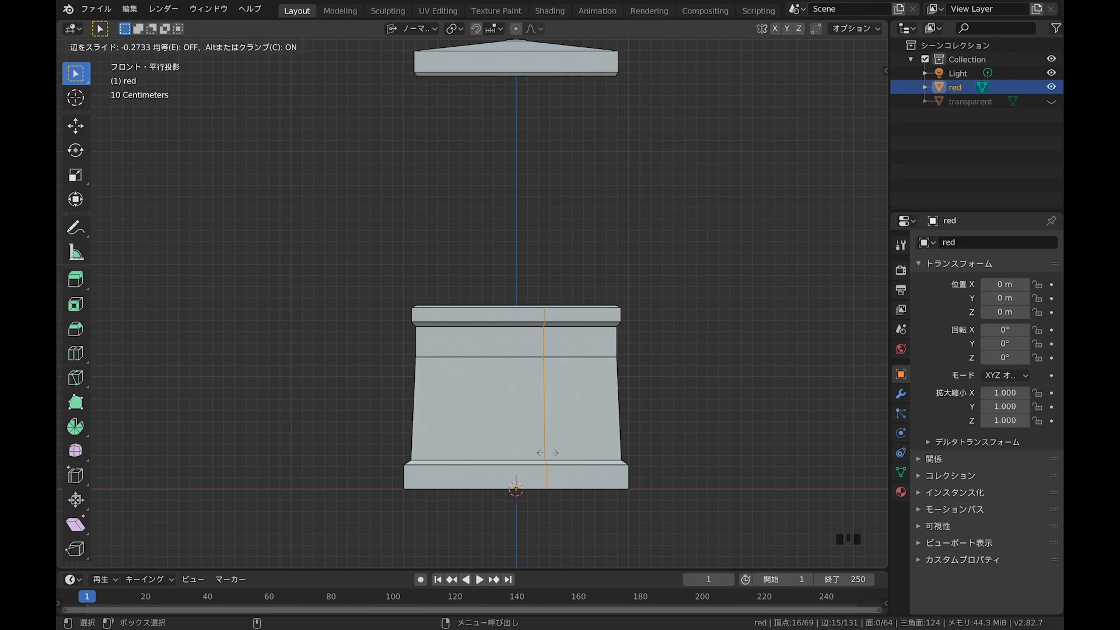
{"action": "left_click", "coordinate": [546, 453]}
{"action": "key", "text": "ctrl+r"}
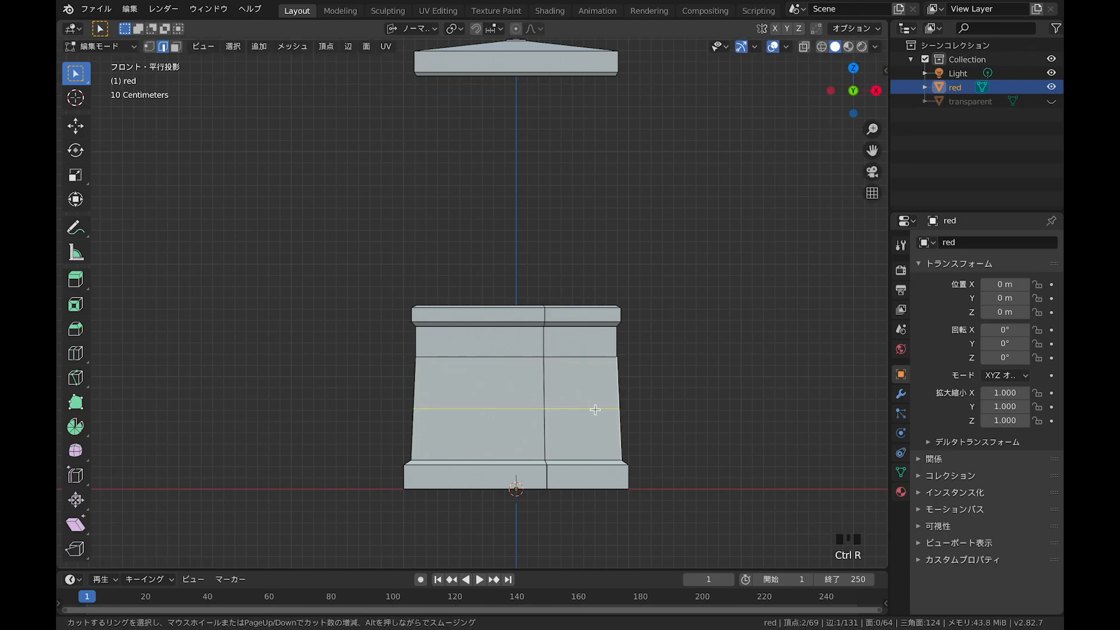
{"action": "left_click", "coordinate": [556, 469]}
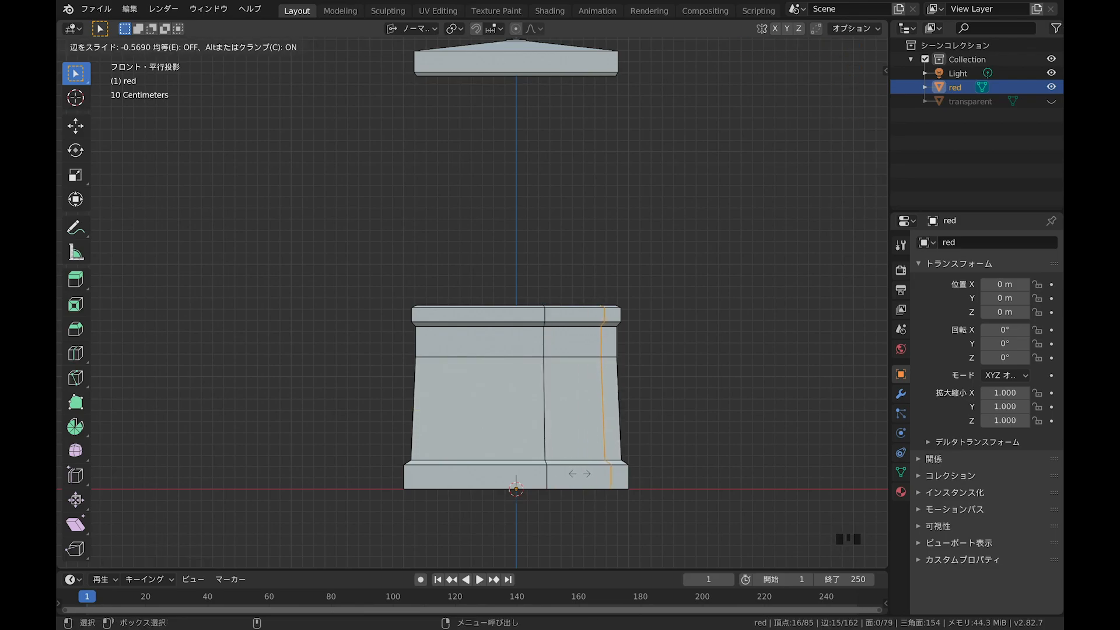
{"action": "left_click", "coordinate": [580, 473]}
Step: Delete the lower front face between the two vertical cuts and select the top edge of the resulting opening
{"action": "left_click", "coordinate": [602, 435]}
{"action": "middle_click_drag", "start_coordinate": [625, 420], "coordinate": [569, 432]}
{"action": "left_click", "coordinate": [575, 437], "text": "shift"}
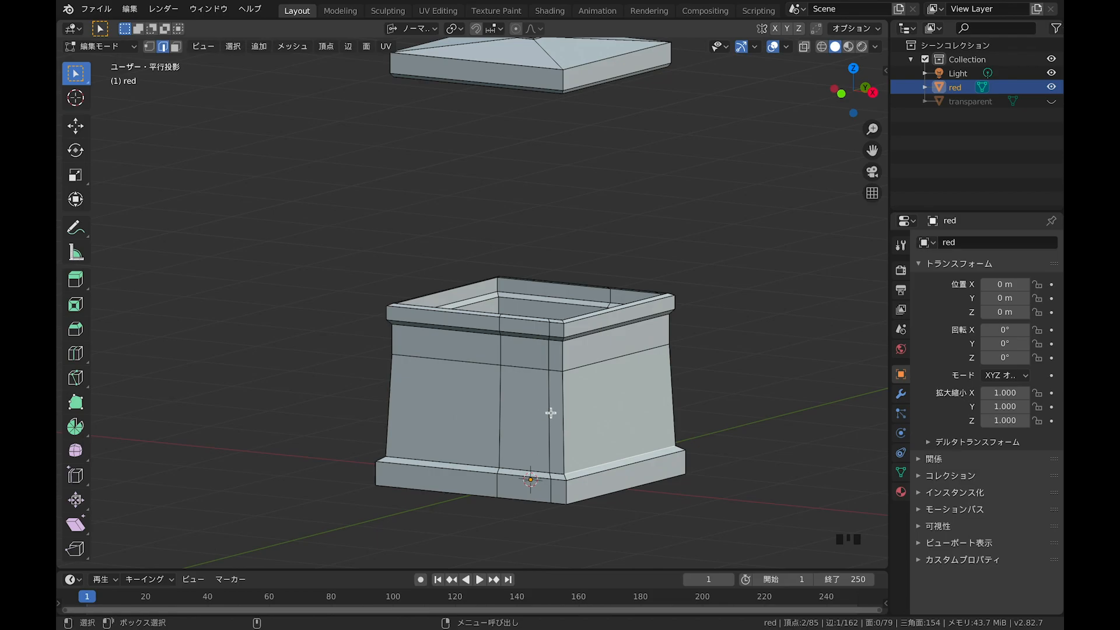
{"action": "key", "text": "3"}
{"action": "left_click", "coordinate": [510, 389]}
{"action": "key", "text": "x"}
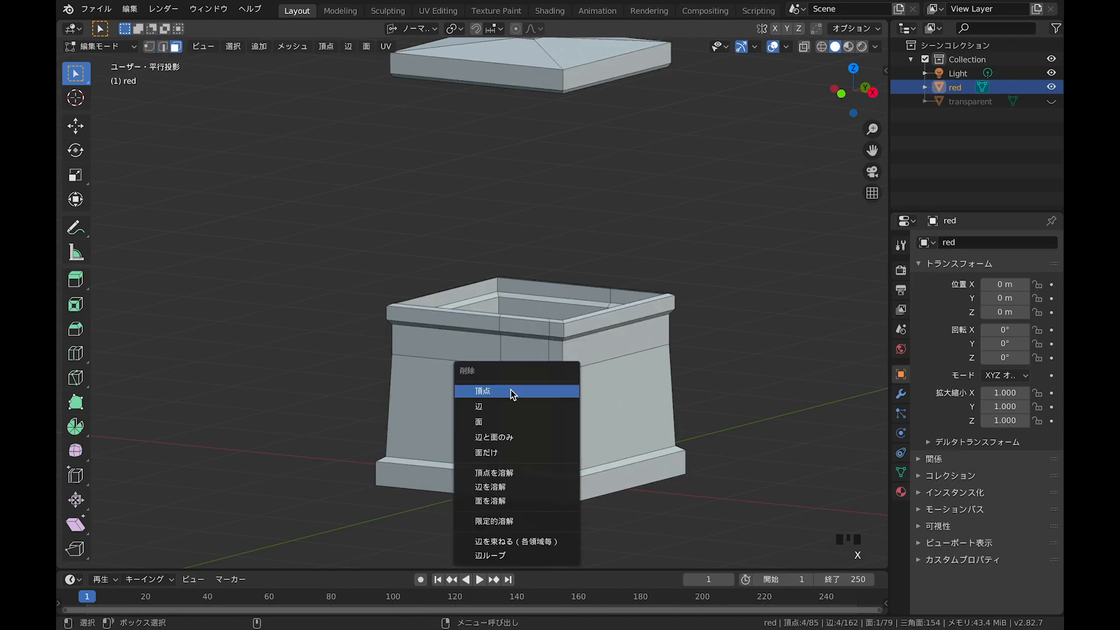
{"action": "left_click", "coordinate": [507, 422]}
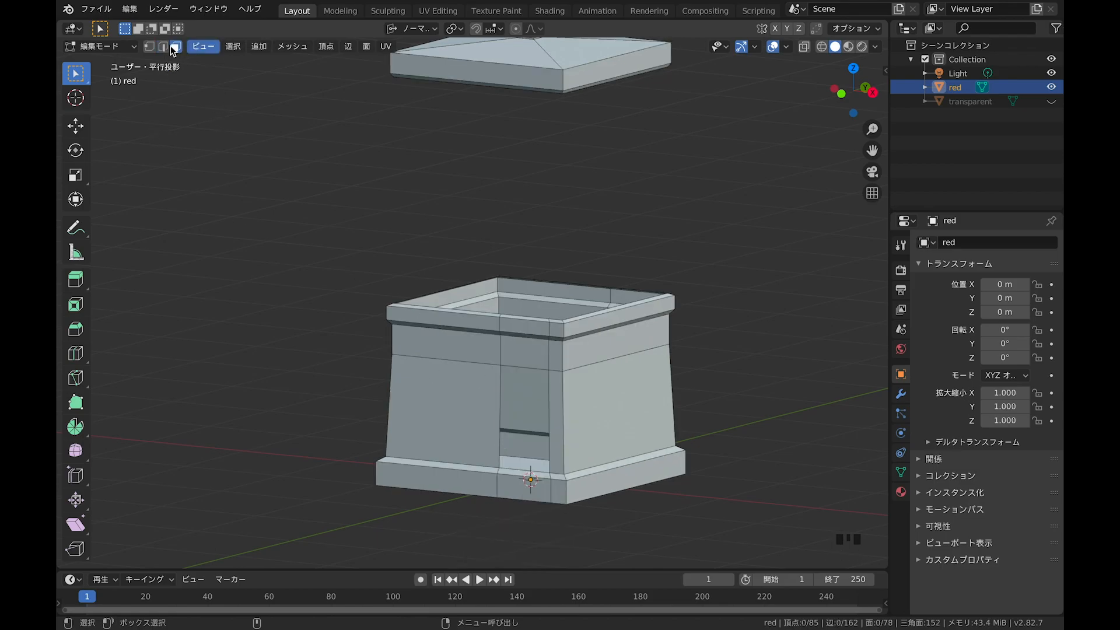
{"action": "key", "text": "2"}
{"action": "left_click", "coordinate": [525, 367], "text": "shift"}
{"action": "middle_click_drag", "start_coordinate": [525, 353], "coordinate": [523, 379]}
{"action": "key", "text": "e"}
{"action": "left_click", "coordinate": [520, 367]}
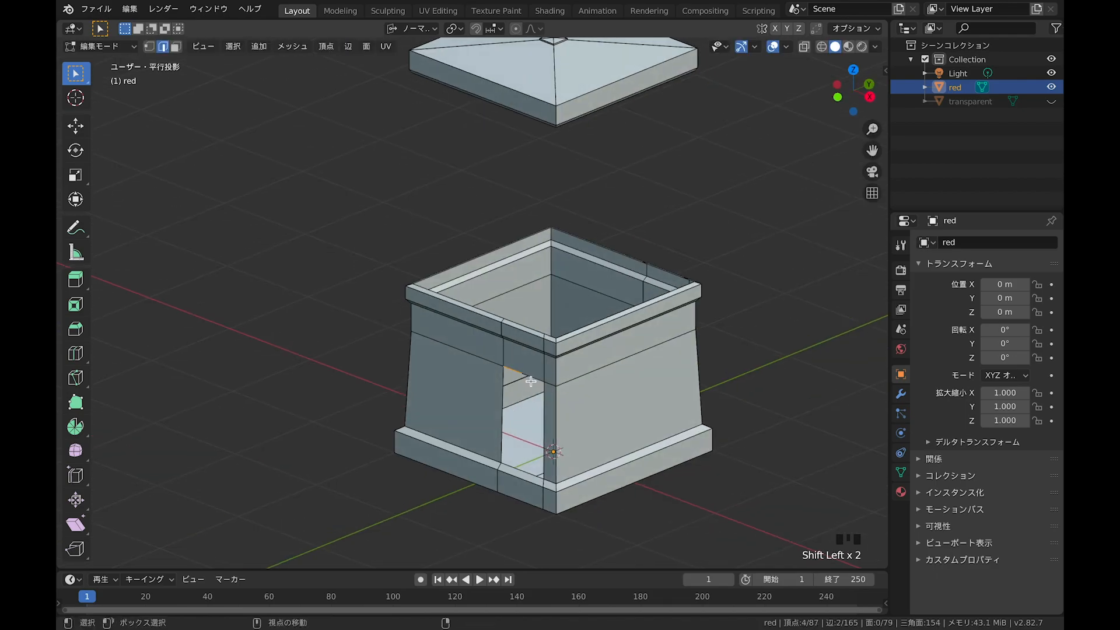
{"action": "key", "text": "1"}
{"action": "key", "text": "1"}
{"action": "scroll", "coordinate": [520, 324], "scroll_direction": "up", "scroll_amount": 2}
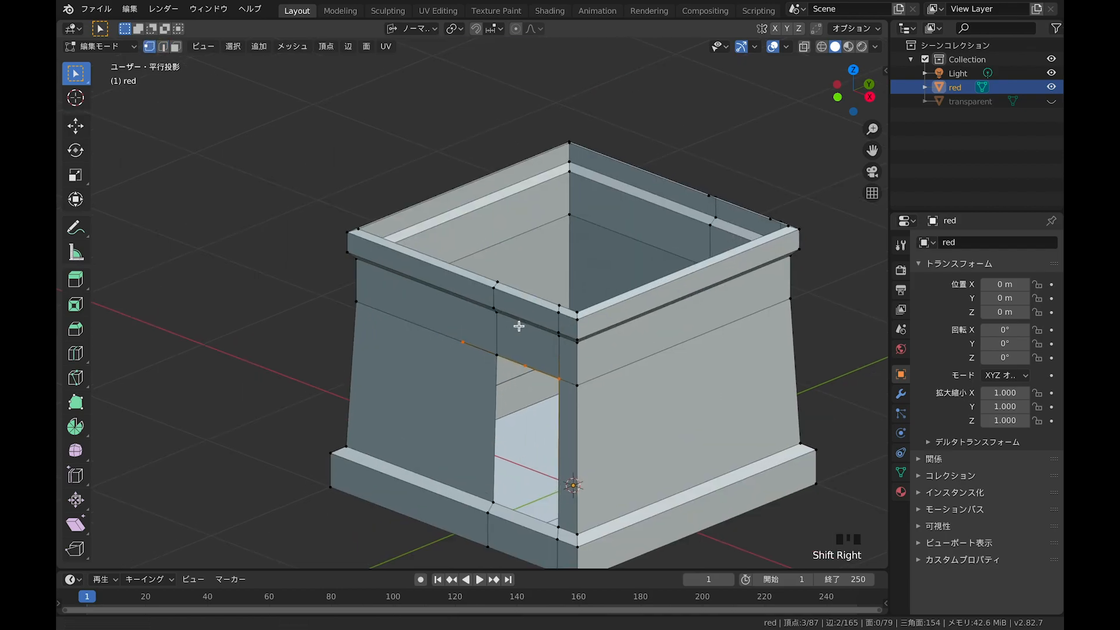
{"action": "key", "text": "super+z"}
{"action": "key", "text": "super+z"}
{"action": "key", "text": "super+z"}
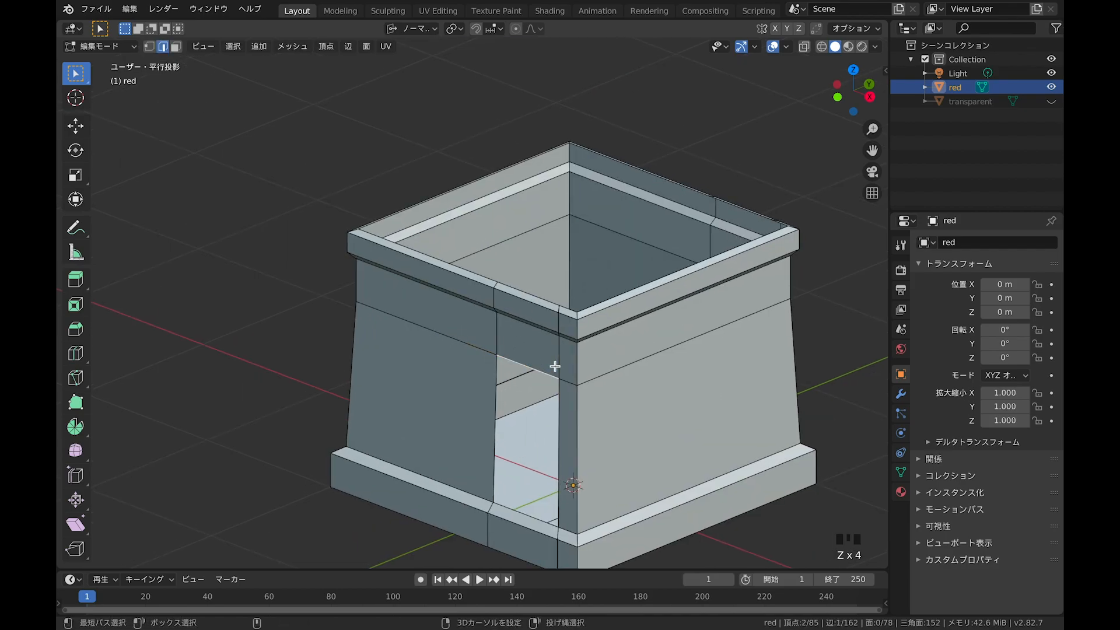
Step: Extrude the opening's top edge outward in right view as a short lip, a downward slope and a short shelf
{"action": "key", "text": "e"}
{"action": "left_click", "coordinate": [513, 385]}
{"action": "mouse_move", "coordinate": [513, 385]}
{"action": "middle_mouse_down"}
{"action": "mouse_move", "coordinate": [498, 358]}
{"action": "mouse_move", "coordinate": [522, 370]}
{"action": "middle_mouse_up"}
{"action": "key", "text": "KP_3"}
{"action": "key", "text": "g"}
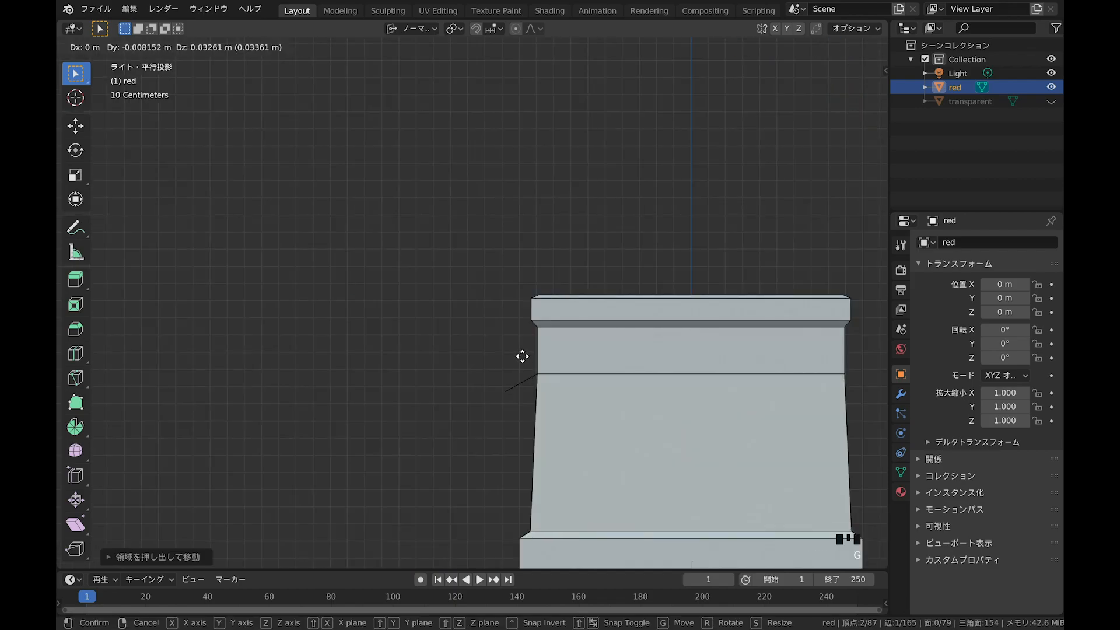
{"action": "left_click", "coordinate": [527, 344]}
{"action": "key", "text": "e"}
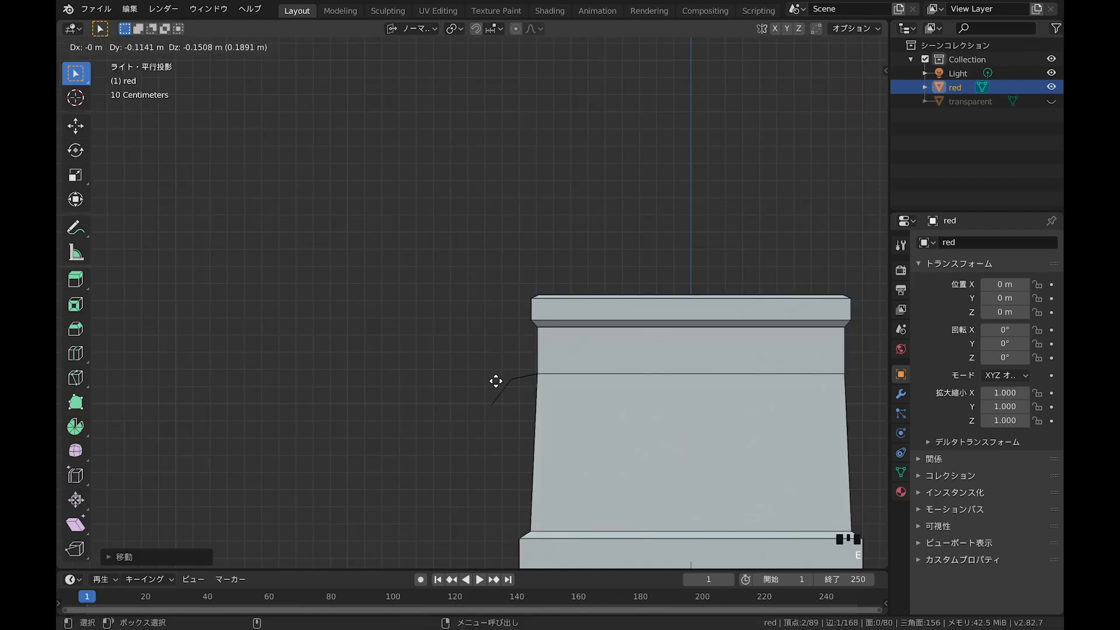
{"action": "left_click", "coordinate": [492, 392]}
{"action": "key", "text": "e"}
{"action": "left_click", "coordinate": [472, 401]}
{"action": "key", "text": "e"}
{"action": "middle_click_drag", "start_coordinate": [465, 449], "coordinate": [467, 455]}
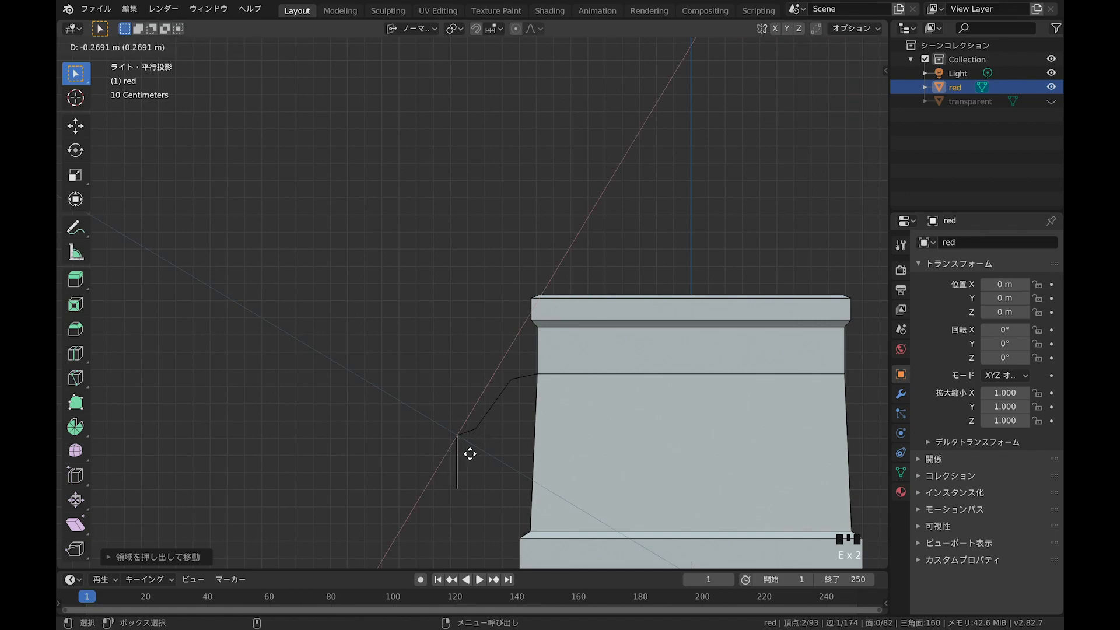
{"action": "left_click", "coordinate": [470, 454]}
{"action": "key", "text": "ctrl+z"}
Step: Extrude the shelf's outer edge downward and move it into line as a vertical front wall for the protruding chute
{"action": "key", "text": "e"}
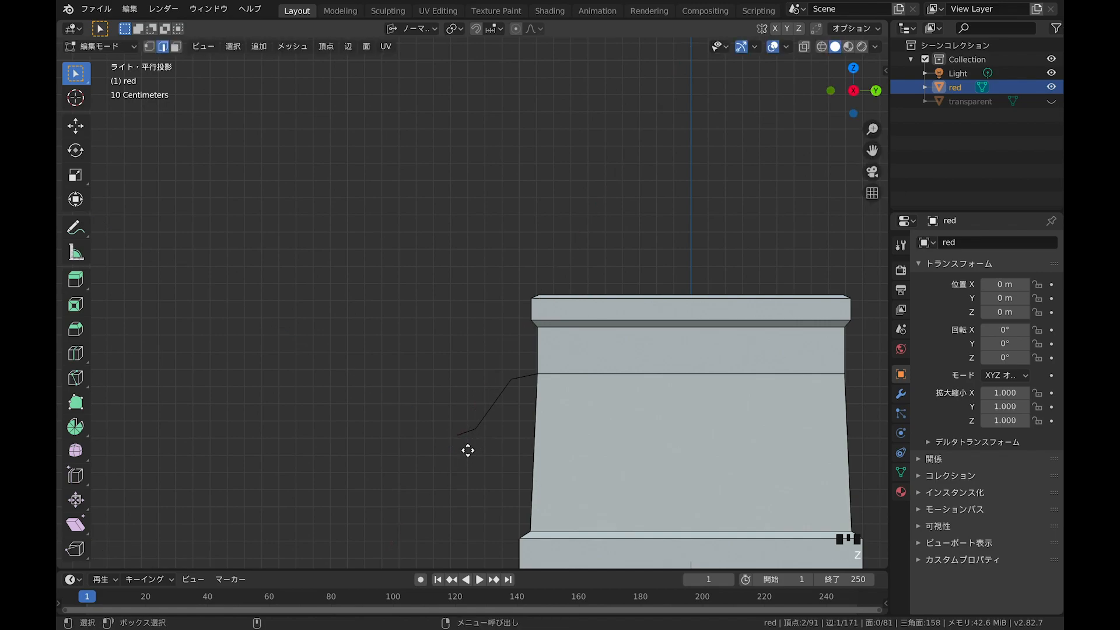
{"action": "middle_click_drag", "start_coordinate": [467, 478], "coordinate": [467, 499]}
{"action": "left_click", "coordinate": [468, 509]}
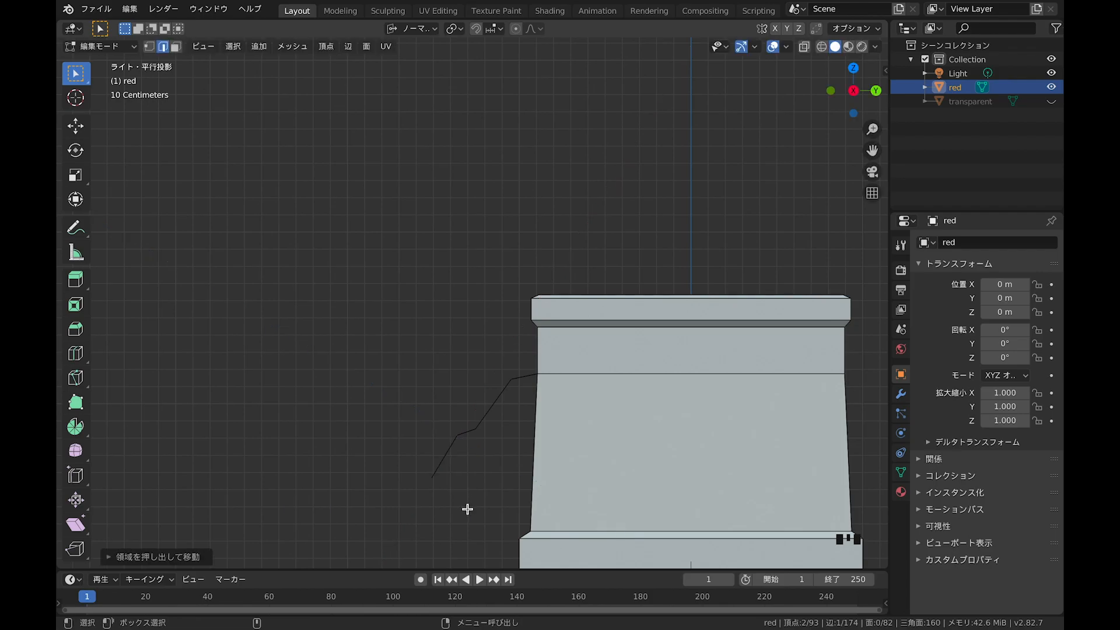
{"action": "key", "text": "g"}
{"action": "left_click", "coordinate": [472, 503]}
{"action": "middle_click_drag", "start_coordinate": [471, 503], "coordinate": [563, 515]}
{"action": "middle_click_drag", "start_coordinate": [563, 519], "coordinate": [585, 496], "text": "shift"}
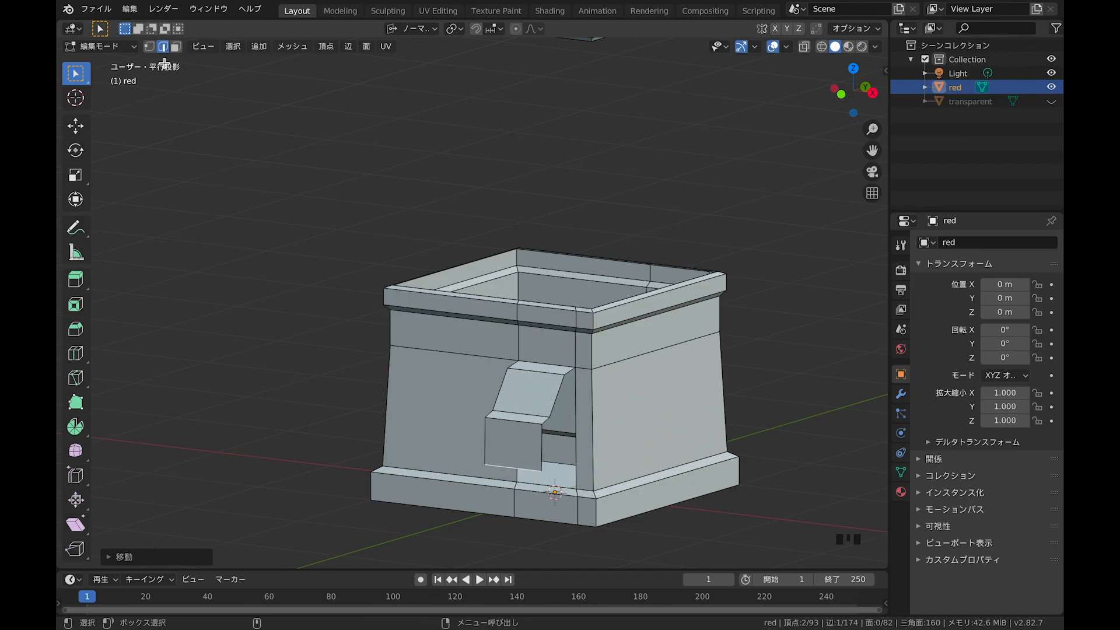
Step: Fill both open sides of the protruding chute with faces
{"action": "left_click", "coordinate": [543, 428], "text": "shift"}
{"action": "key", "text": "f"}
{"action": "left_click", "coordinate": [574, 426]}
{"action": "middle_click_drag", "start_coordinate": [574, 427], "coordinate": [670, 433]}
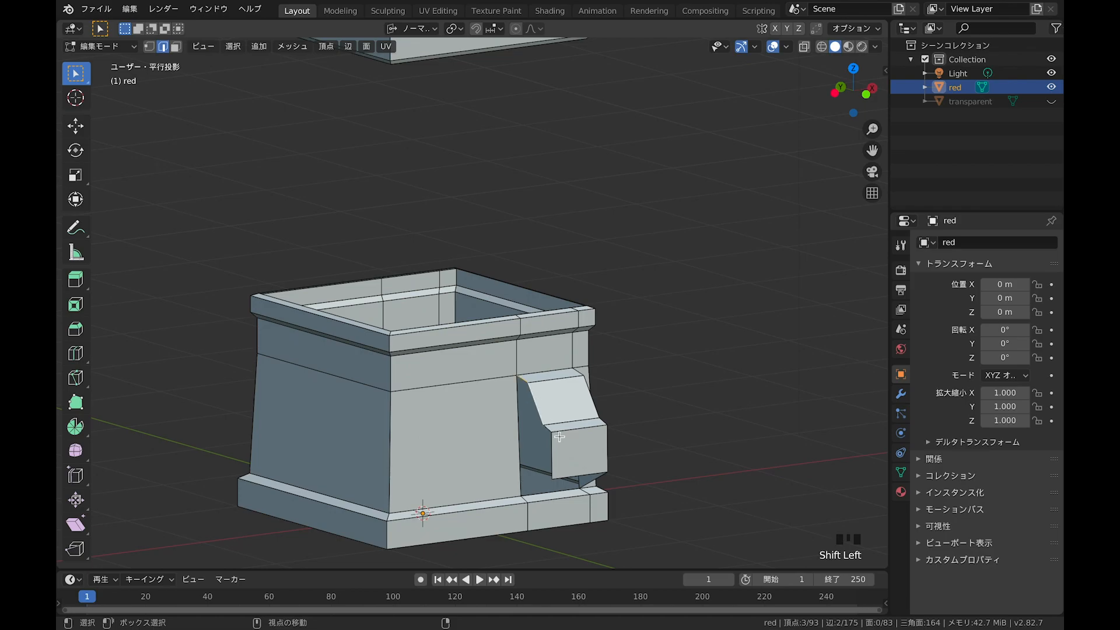
{"action": "key", "text": "f"}
{"action": "left_click", "coordinate": [518, 437]}
{"action": "middle_click_drag", "start_coordinate": [518, 437], "coordinate": [513, 401]}
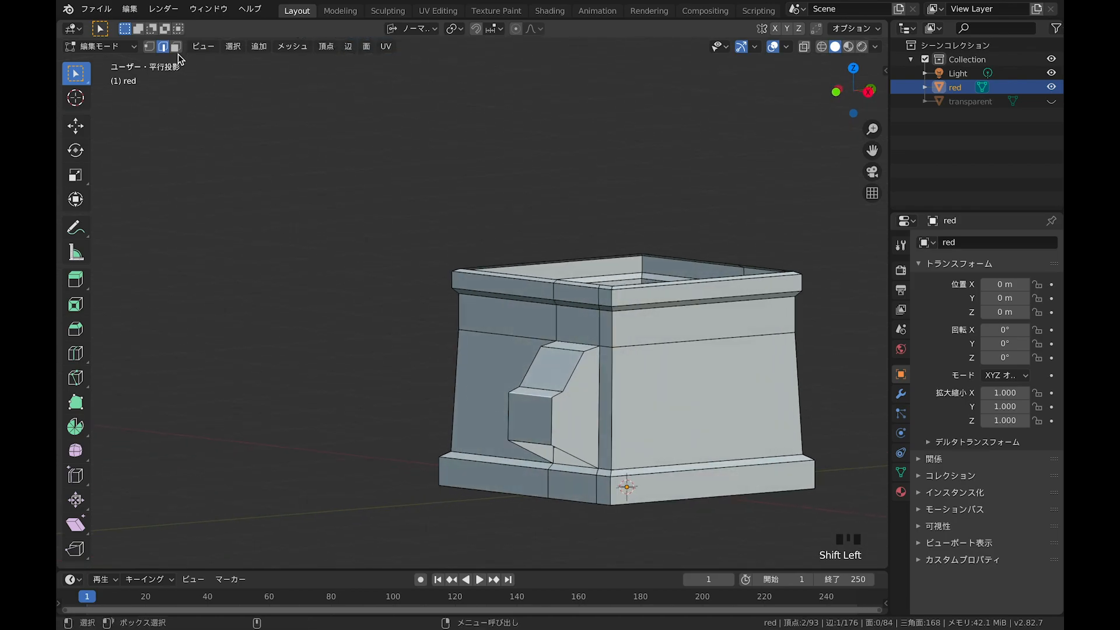
Step: Move the bottom edge of the chute's front wall down along Z toward the base plinth
{"action": "left_click", "coordinate": [532, 444]}
{"action": "key", "text": "g"}
{"action": "key", "text": "z"}
{"action": "left_click", "coordinate": [526, 467]}
{"action": "middle_click_drag", "start_coordinate": [526, 467], "coordinate": [626, 498]}
{"action": "middle_click_drag", "start_coordinate": [625, 498], "coordinate": [558, 439], "text": "shift"}
{"action": "key", "text": "Tab"}
{"action": "key", "text": "Tab"}
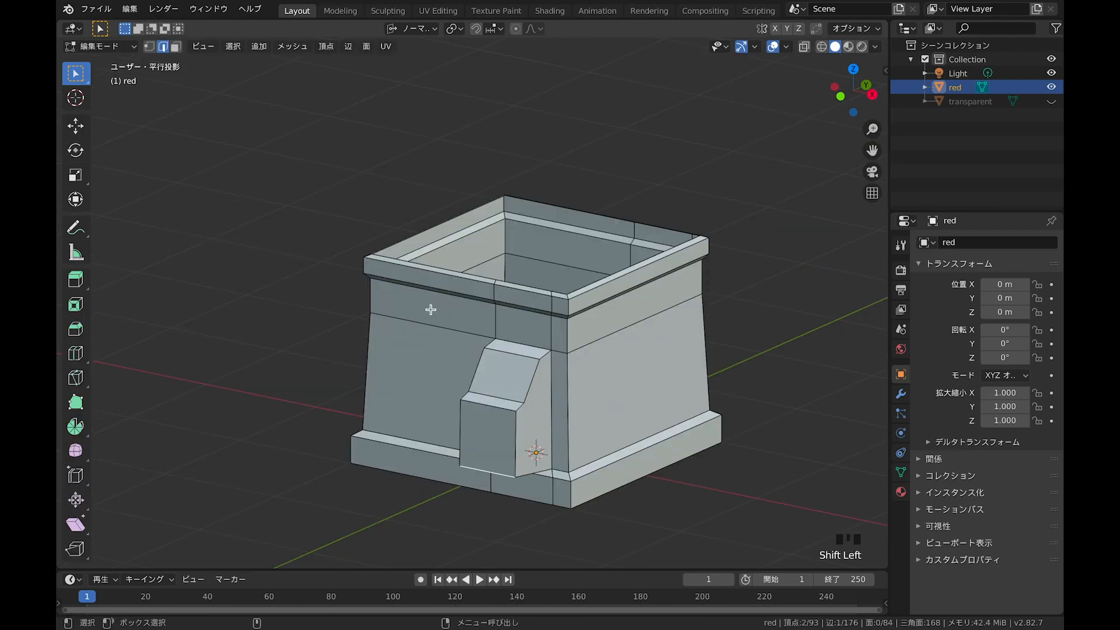
Step: Bevel the base's four vertical corner edges with a 0.06 m offset and 20 segments, and return to object mode
{"action": "left_click", "coordinate": [566, 325], "text": "shift"}
{"action": "left_click", "coordinate": [371, 305], "text": "shift"}
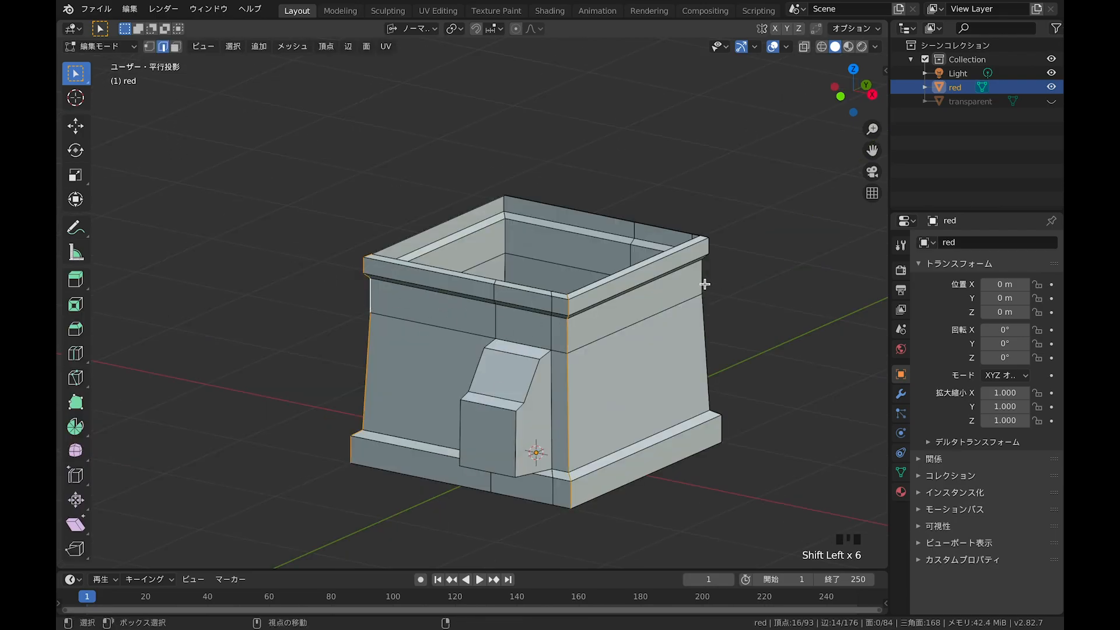
{"action": "key", "text": "ctrl+b"}
{"action": "left_click", "coordinate": [552, 231]}
{"action": "middle_click_drag", "start_coordinate": [387, 295], "coordinate": [532, 373]}
{"action": "left_click", "coordinate": [117, 551]}
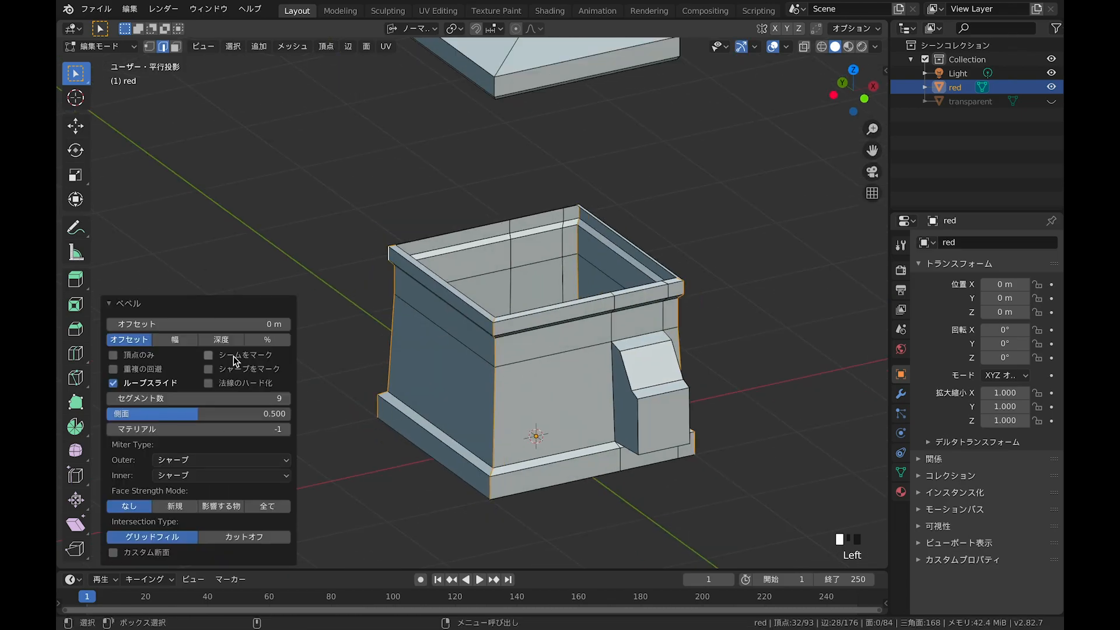
{"action": "mouse_move", "coordinate": [204, 323]}
{"action": "left_mouse_down"}
{"action": "mouse_move", "coordinate": [245, 323]}
{"action": "mouse_move", "coordinate": [214, 322]}
{"action": "left_mouse_up"}
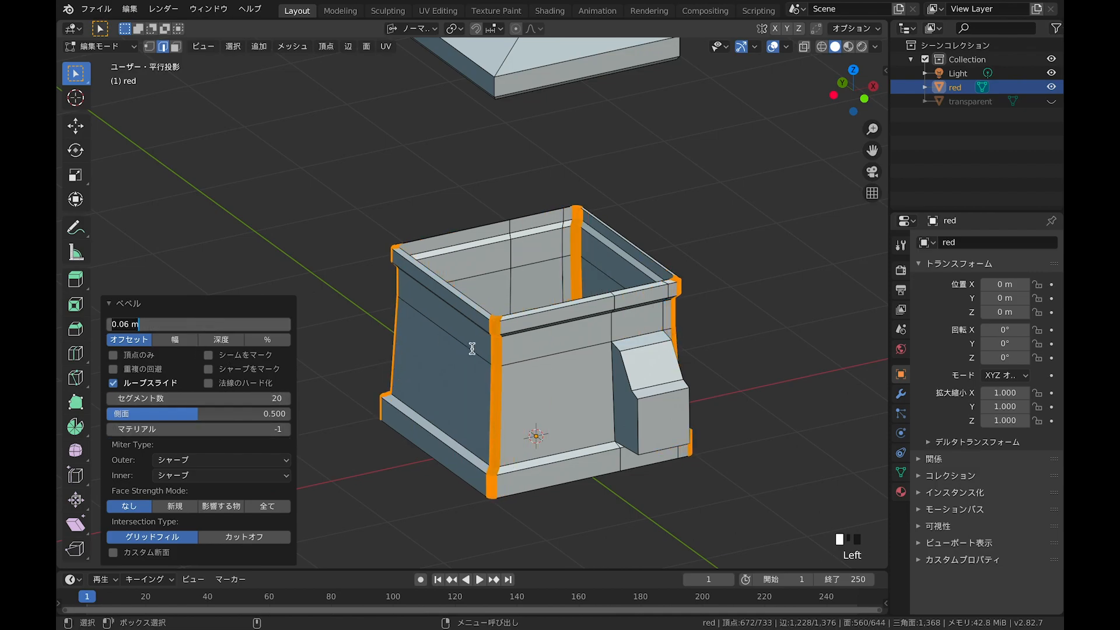
{"action": "middle_click_drag", "start_coordinate": [530, 443], "coordinate": [410, 294]}
{"action": "key", "text": "Tab"}
{"action": "middle_click_drag", "start_coordinate": [520, 297], "coordinate": [441, 341]}
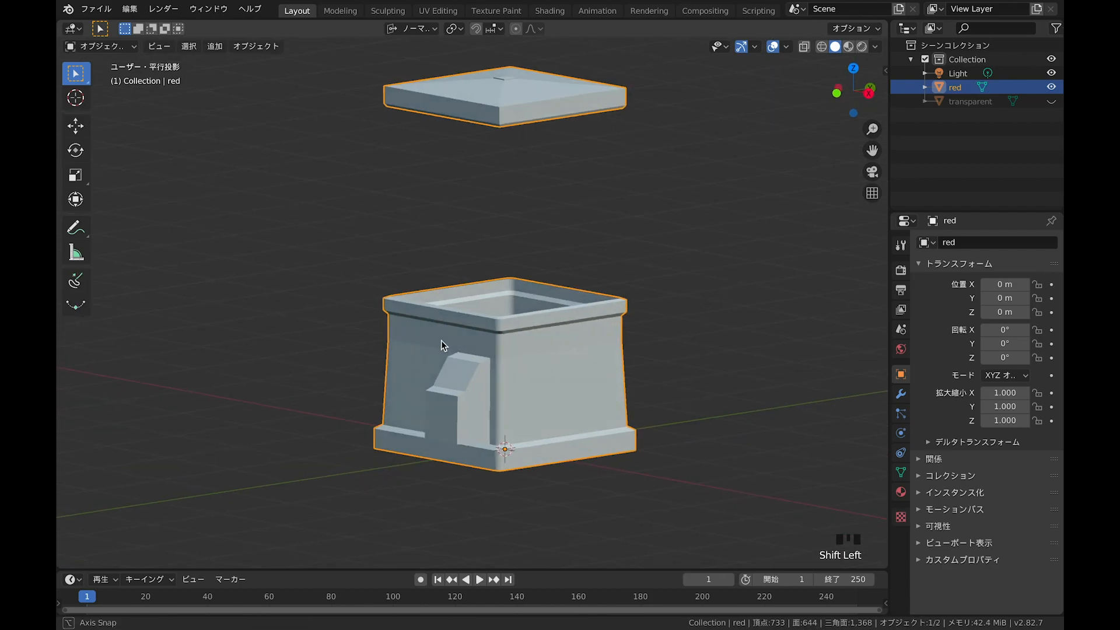
Step: Open the red object for mesh editing and select only the four vertical corner edges of the cap
{"action": "key", "text": "Tab"}
{"action": "key", "text": "Tab"}
{"action": "key", "text": "Tab"}
{"action": "left_click", "coordinate": [407, 95], "text": "shift"}
{"action": "left_click", "coordinate": [638, 100], "text": "shift"}
{"action": "left_click", "coordinate": [638, 100], "text": "shift"}
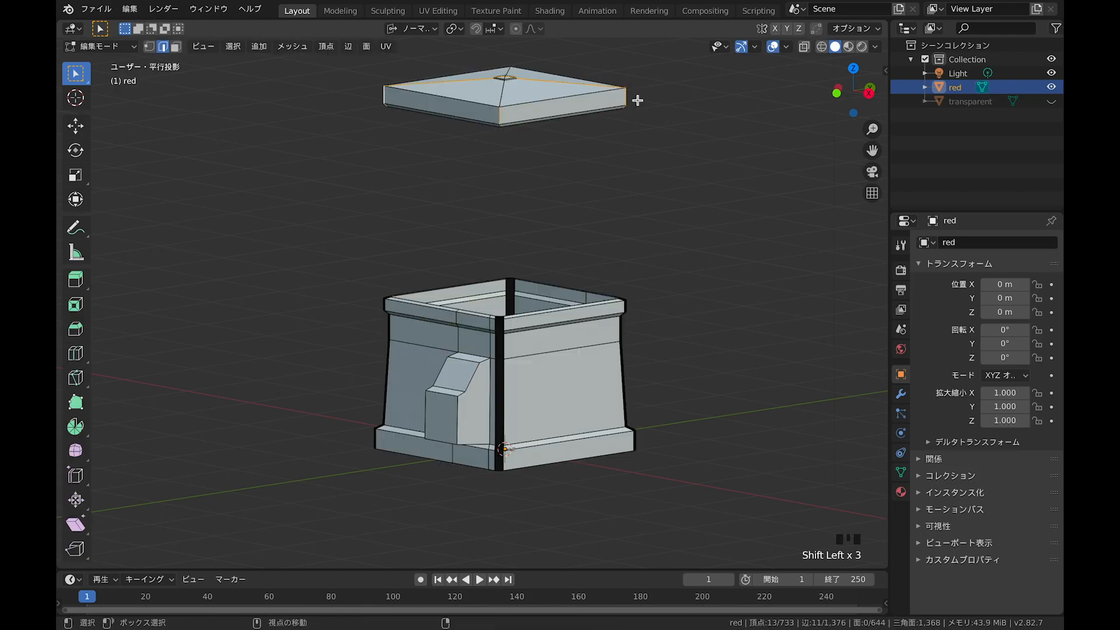
{"action": "left_click", "coordinate": [517, 125]}
{"action": "middle_click_drag", "start_coordinate": [535, 125], "coordinate": [535, 167]}
{"action": "left_click", "coordinate": [521, 133]}
{"action": "scroll", "coordinate": [532, 121], "scroll_direction": "up", "scroll_amount": 5}
{"action": "left_click", "coordinate": [484, 171]}
{"action": "left_click", "coordinate": [484, 172]}
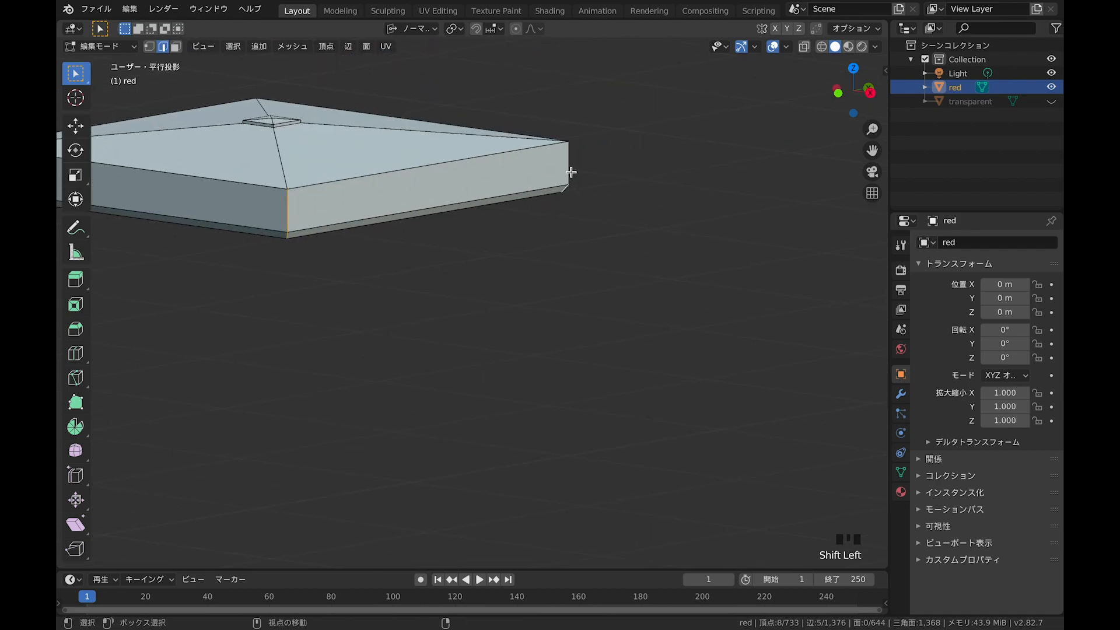
{"action": "middle_click_drag", "start_coordinate": [800, 68], "coordinate": [745, 178]}
{"action": "right_click", "coordinate": [725, 237], "text": "shift"}
{"action": "middle_click_drag", "start_coordinate": [725, 233], "coordinate": [712, 292], "text": "ctrl"}
{"action": "middle_click_drag", "start_coordinate": [712, 289], "coordinate": [660, 230], "text": "shift"}
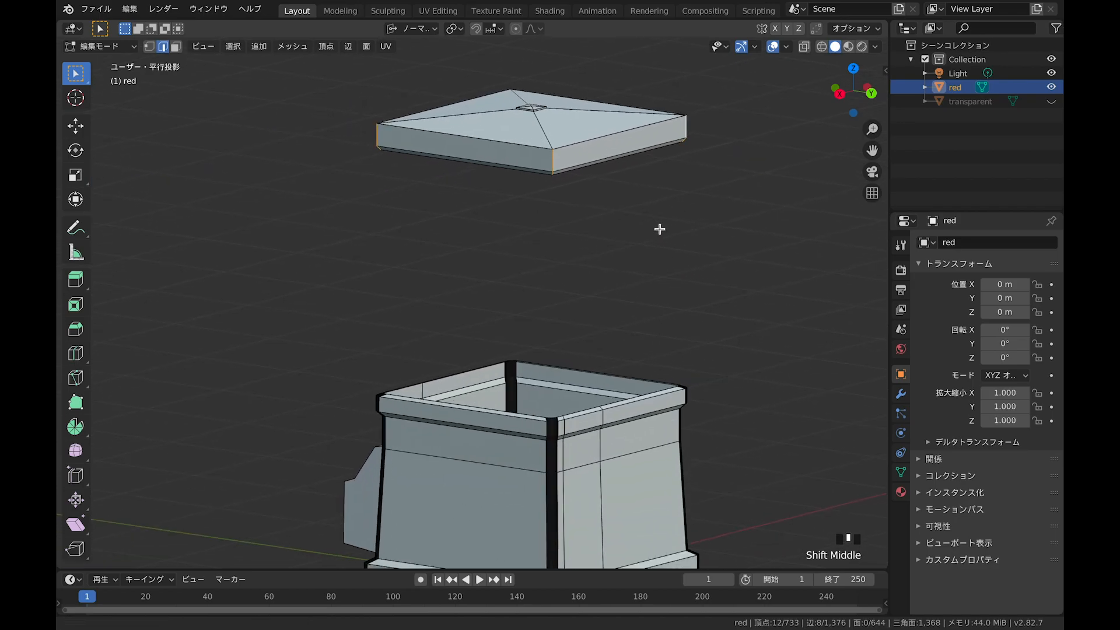
Step: Bevel the cap's corner edges with a 0.12 m offset, reduce the segment count, and return to object mode
{"action": "key", "text": "ctrl+b"}
{"action": "left_click", "coordinate": [578, 263]}
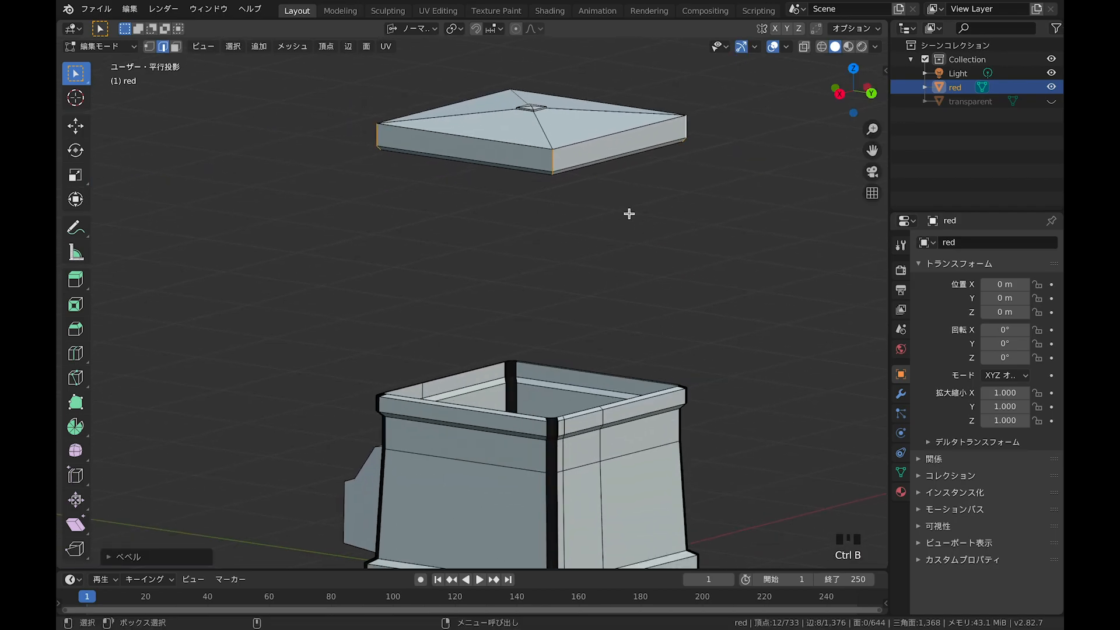
{"action": "left_click", "coordinate": [112, 556]}
{"action": "left_click_drag", "start_coordinate": [196, 324], "coordinate": [214, 324]}
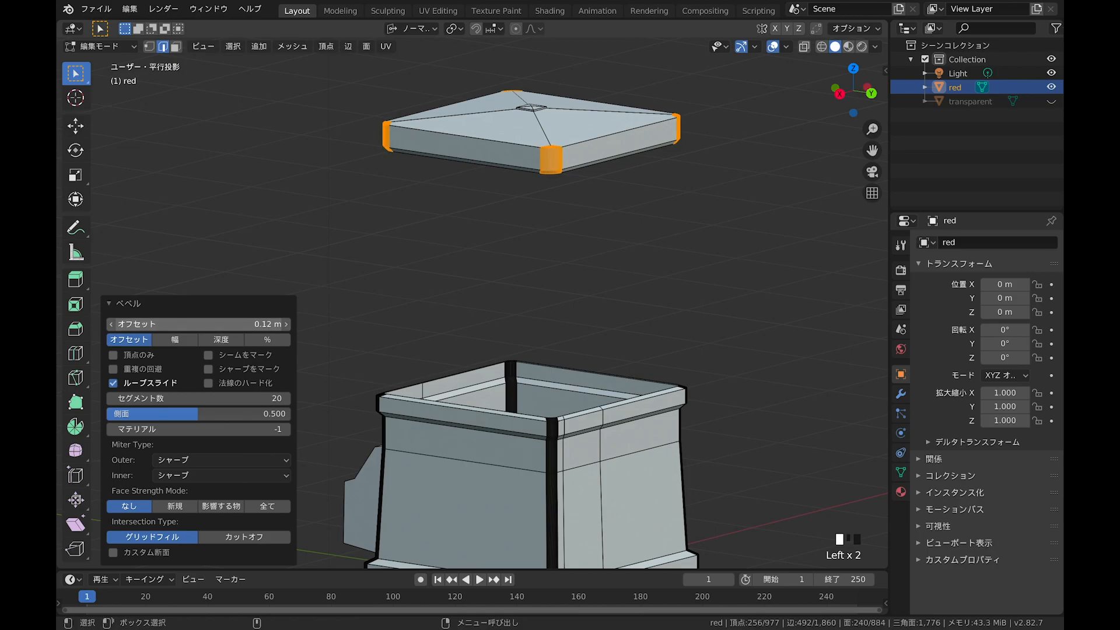
{"action": "left_click_drag", "start_coordinate": [210, 397], "coordinate": [169, 398]}
{"action": "left_click", "coordinate": [135, 304]}
{"action": "key", "text": "Tab"}
{"action": "left_click", "coordinate": [542, 265]}
{"action": "middle_click_drag", "start_coordinate": [542, 265], "coordinate": [559, 265]}
{"action": "scroll", "coordinate": [496, 309], "scroll_direction": "down", "scroll_amount": 2}
{"action": "middle_click_drag", "start_coordinate": [489, 312], "coordinate": [471, 270], "text": "shift"}
Step: Toggle the transparent object's visibility to compare it with the rounded red parts, leaving it hidden
{"action": "left_click", "coordinate": [1051, 101]}
{"action": "left_click", "coordinate": [1052, 103]}
{"action": "middle_click_drag", "start_coordinate": [584, 283], "coordinate": [655, 283]}
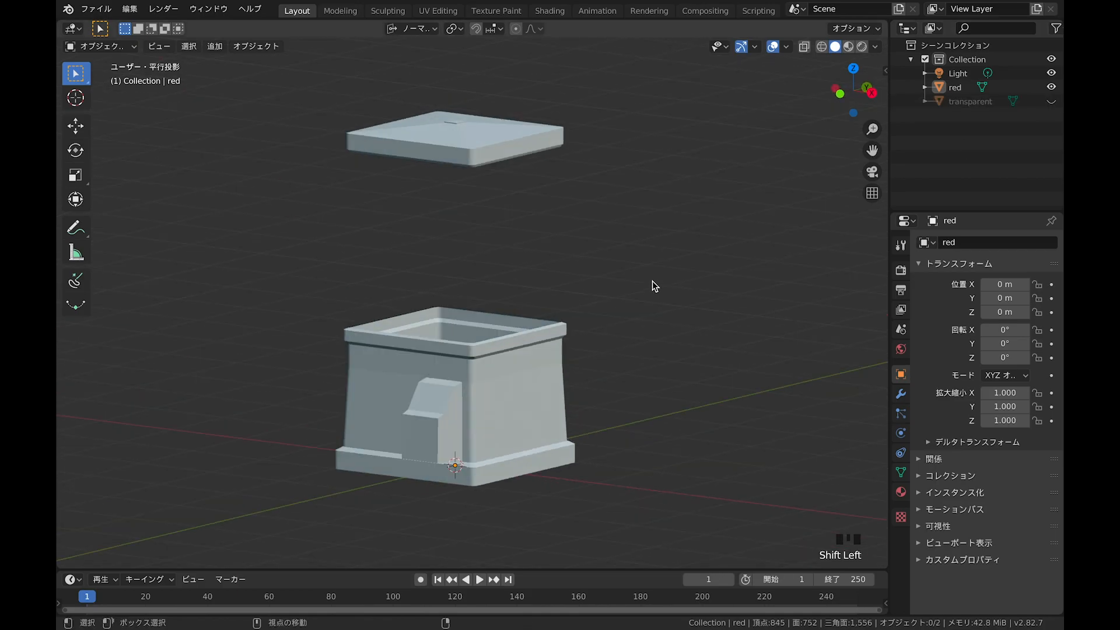
{"action": "left_click", "coordinate": [1051, 103]}
{"action": "left_click", "coordinate": [1051, 103]}
{"action": "middle_click_drag", "start_coordinate": [372, 404], "coordinate": [424, 367], "text": "shift"}
{"action": "scroll", "coordinate": [425, 367], "scroll_direction": "up", "scroll_amount": 2}
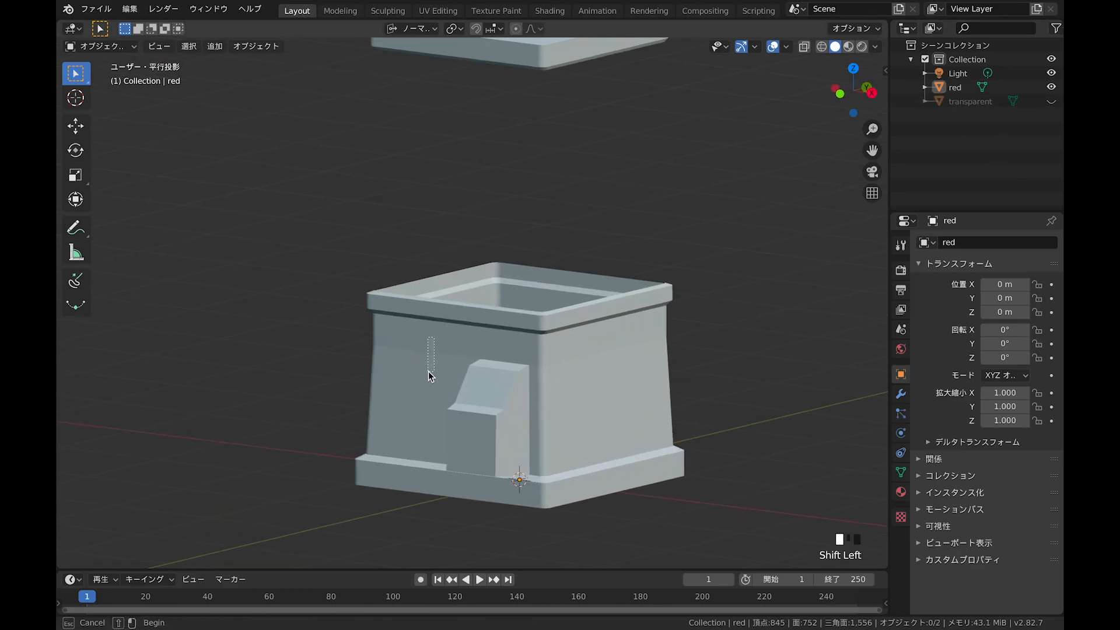
Step: Select the red object and open it for mesh editing
{"action": "left_click_drag", "start_coordinate": [430, 338], "coordinate": [432, 382], "text": "shift"}
{"action": "middle_click_drag", "start_coordinate": [483, 416], "coordinate": [496, 427]}
{"action": "scroll", "coordinate": [499, 416], "scroll_direction": "up", "scroll_amount": 1}
{"action": "middle_click_drag", "start_coordinate": [500, 411], "coordinate": [498, 383], "text": "shift"}
{"action": "key", "text": "Tab"}
{"action": "left_click", "coordinate": [494, 363], "text": "shift"}
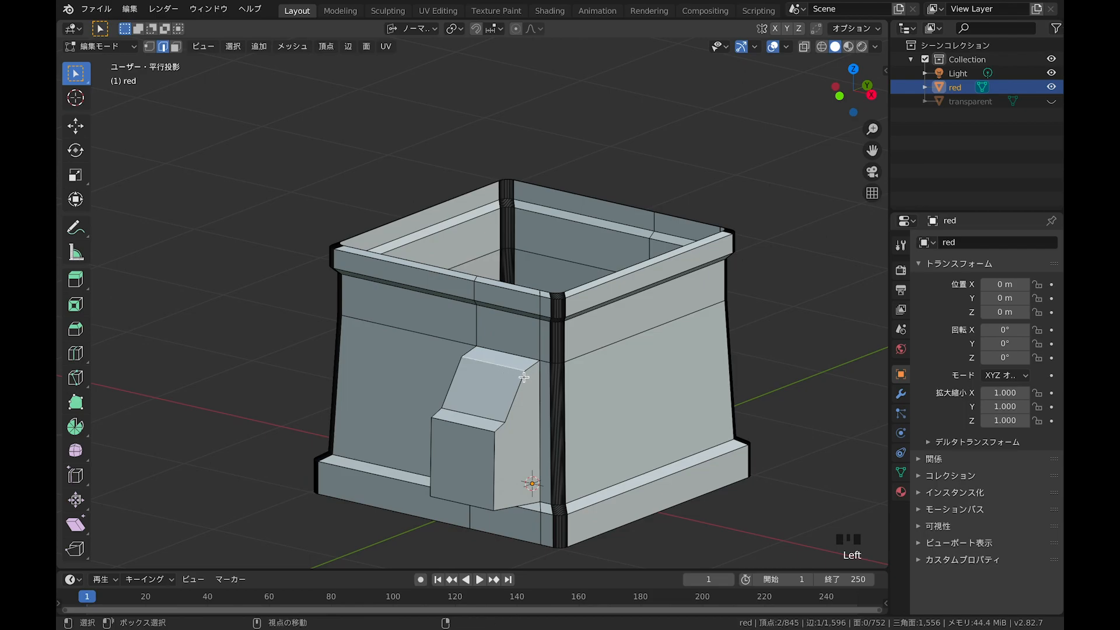
{"action": "left_click_drag", "start_coordinate": [480, 412], "coordinate": [615, 399], "text": "shift"}
{"action": "middle_click_drag", "start_coordinate": [615, 399], "coordinate": [646, 420]}
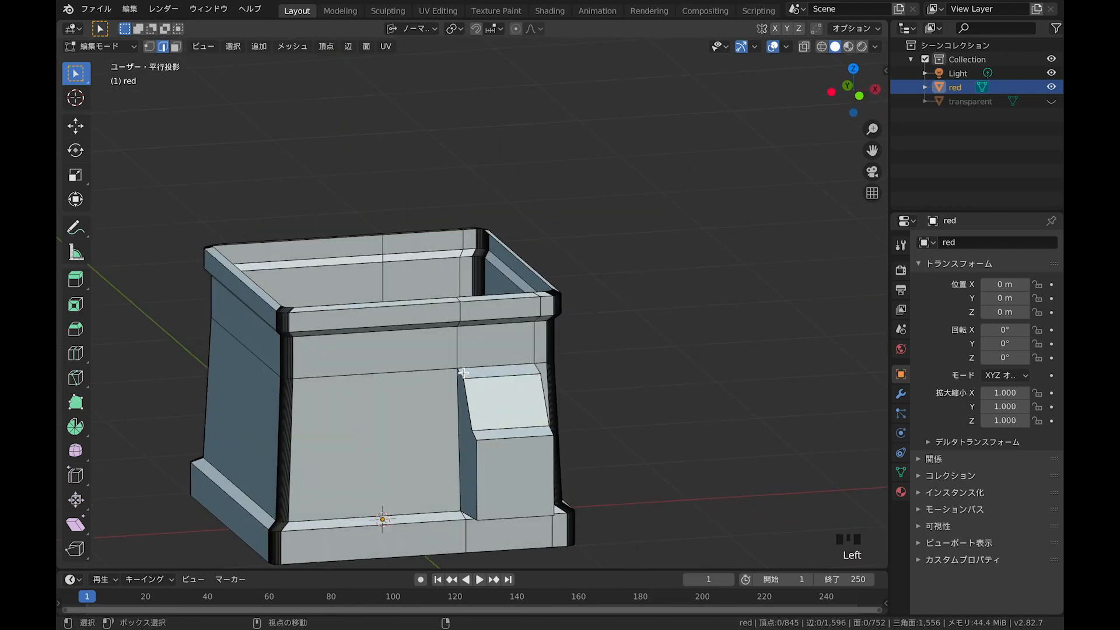
{"action": "left_click", "coordinate": [490, 378], "text": "shift"}
{"action": "left_click", "coordinate": [534, 362], "text": "shift"}
{"action": "middle_click_drag", "start_coordinate": [534, 362], "coordinate": [583, 276]}
Step: Select all faces of the protruding chute in face mode and separate them into their own object
{"action": "key", "text": "3"}
{"action": "left_click", "coordinate": [540, 254], "text": "shift"}
{"action": "left_click", "coordinate": [516, 364], "text": "shift"}
{"action": "left_click", "coordinate": [470, 402], "text": "shift"}
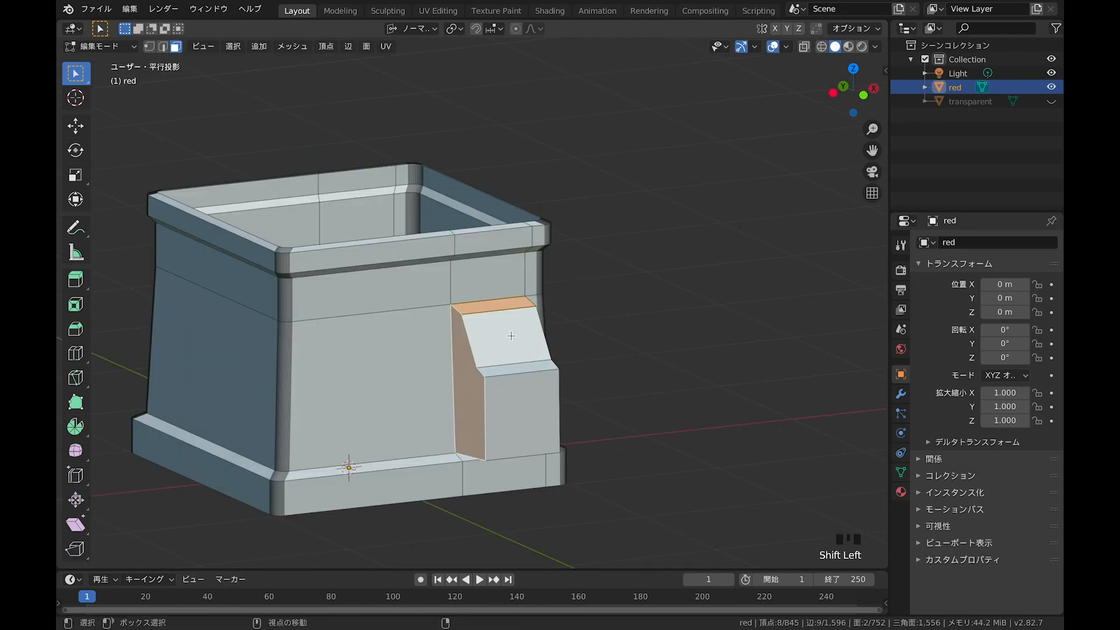
{"action": "middle_click_drag", "start_coordinate": [560, 402], "coordinate": [577, 362]}
{"action": "left_click", "coordinate": [507, 339], "text": "shift"}
{"action": "left_click", "coordinate": [522, 414], "text": "shift"}
{"action": "middle_click_drag", "start_coordinate": [599, 411], "coordinate": [554, 392]}
{"action": "key", "text": "p"}
{"action": "left_click", "coordinate": [551, 395]}
{"action": "double_click", "coordinate": [956, 88]}
{"action": "type", "text": "exit"}
{"action": "key", "text": "Return"}
Step: Hide the main red case object and rename it body
{"action": "left_click", "coordinate": [1051, 73]}
{"action": "left_click", "coordinate": [1051, 73]}
{"action": "left_click", "coordinate": [1051, 73]}
{"action": "double_click", "coordinate": [957, 73]}
{"action": "type", "text": "body"}
{"action": "key", "text": "Return"}
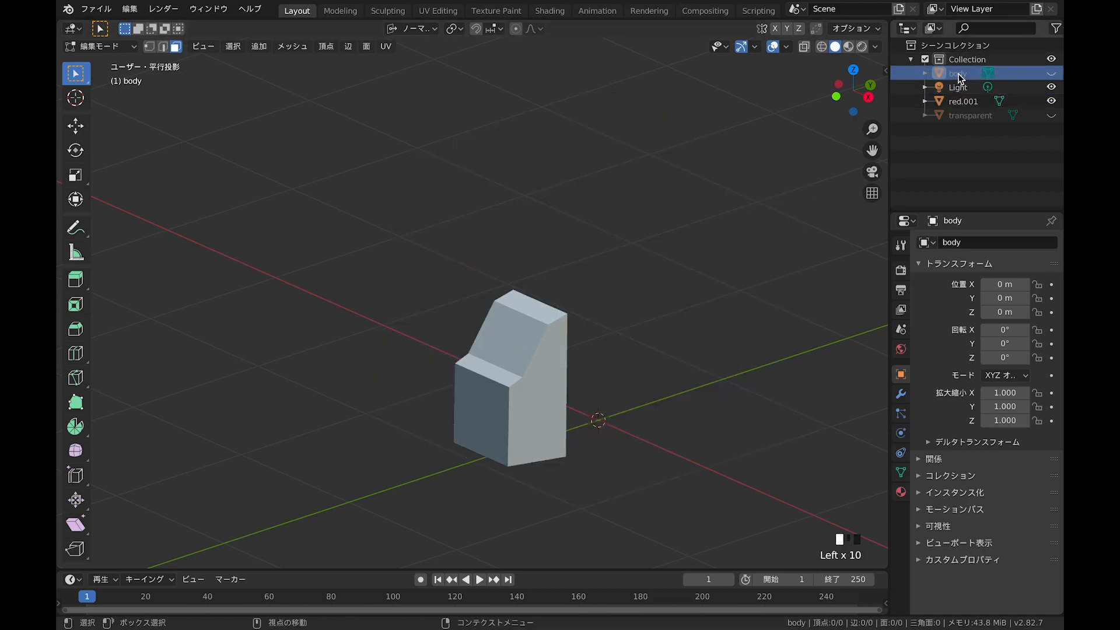
Step: Show the transparent object, rename the separated chute object exit, and make the body visible again
{"action": "left_click", "coordinate": [1058, 117]}
{"action": "left_click", "coordinate": [1057, 115]}
{"action": "left_click", "coordinate": [963, 101]}
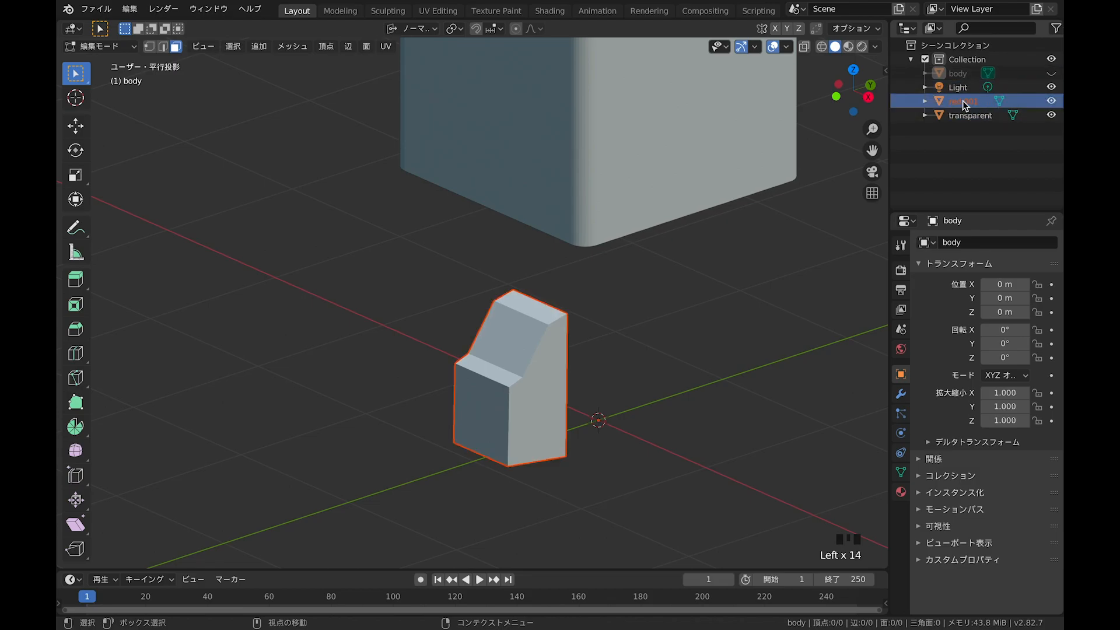
{"action": "type", "text": "exit"}
{"action": "key", "text": "Return"}
{"action": "left_click", "coordinate": [1051, 73]}
{"action": "key", "text": "Tab"}
{"action": "key", "text": "Tab"}
{"action": "middle_click_drag", "start_coordinate": [539, 349], "coordinate": [641, 326]}
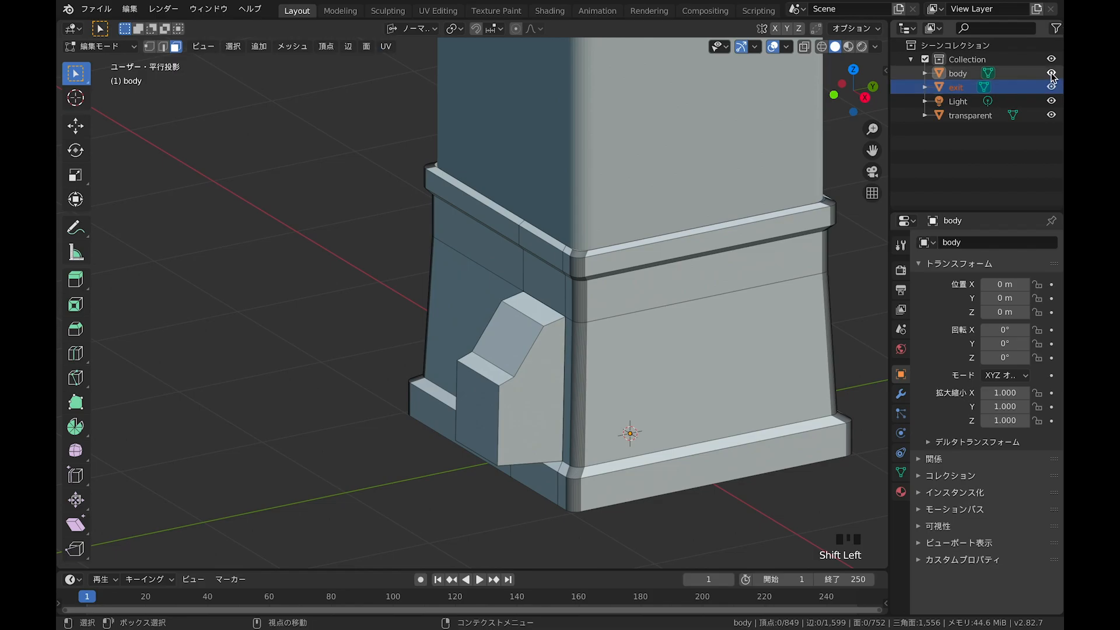
Step: Isolate the exit object in local view and open it for mesh editing
{"action": "left_click", "coordinate": [537, 405]}
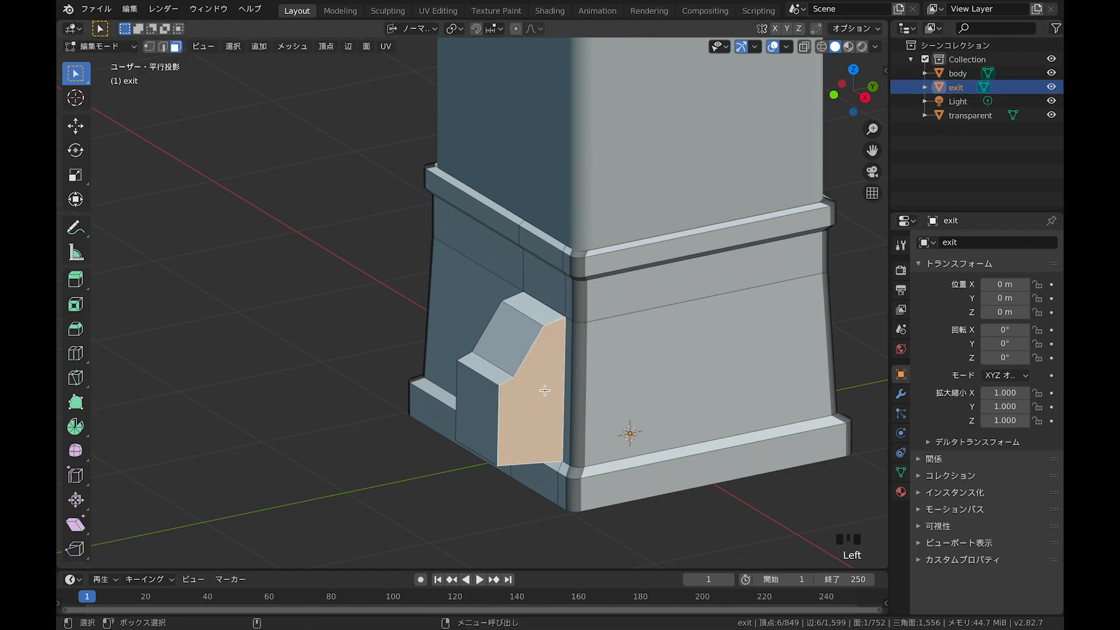
{"action": "key", "text": "Tab"}
{"action": "key", "text": "KP_Divide"}
{"action": "key", "text": "Tab"}
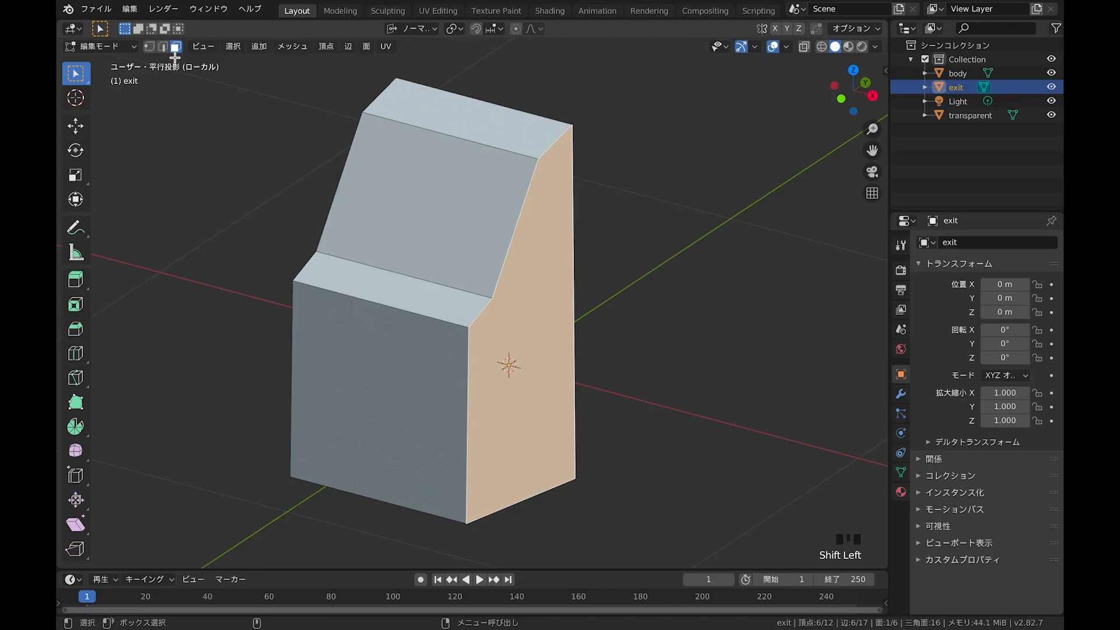
Step: Select the exit's outer front, side and top edges in edge mode and try a bevel on them
{"action": "left_click", "coordinate": [164, 48]}
{"action": "left_click", "coordinate": [539, 120], "text": "shift"}
{"action": "middle_click_drag", "start_coordinate": [618, 178], "coordinate": [657, 246]}
{"action": "left_click", "coordinate": [461, 204], "text": "shift"}
{"action": "left_click", "coordinate": [488, 179], "text": "shift"}
{"action": "left_click", "coordinate": [504, 265], "text": "shift"}
{"action": "key", "text": "ctrl+b"}
{"action": "left_click", "coordinate": [509, 309]}
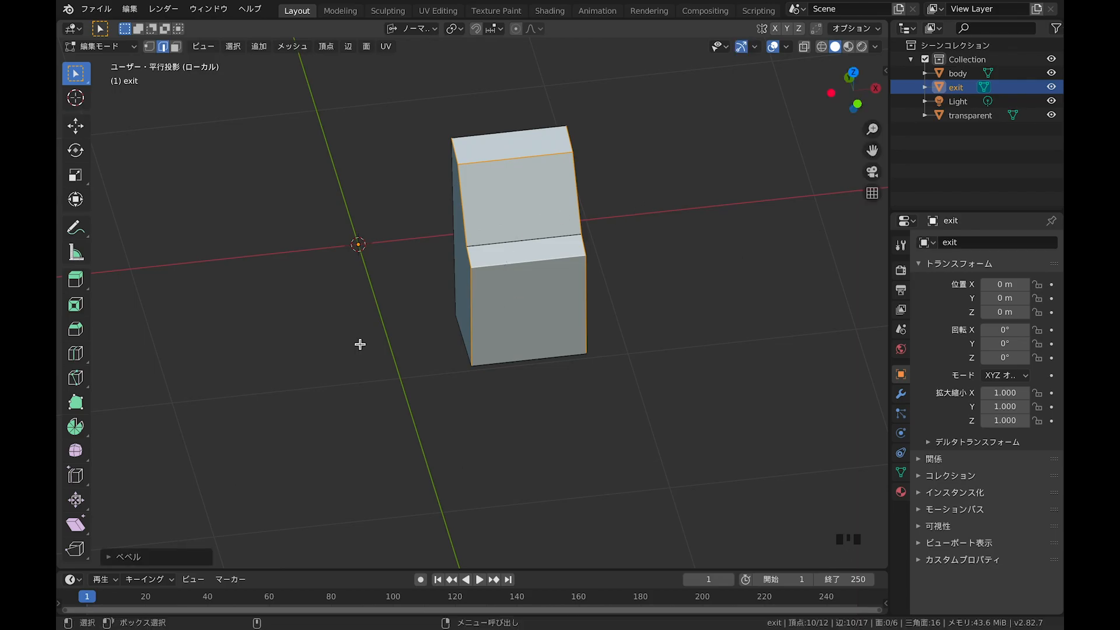
Step: Add the crease below the exit's slope to the edge selection and bevel everything about 0.029 m with 9 segments
{"action": "left_click", "coordinate": [488, 245], "text": "shift"}
{"action": "key", "text": "ctrl+b"}
{"action": "scroll", "coordinate": [507, 272], "scroll_direction": "up", "scroll_amount": 8}
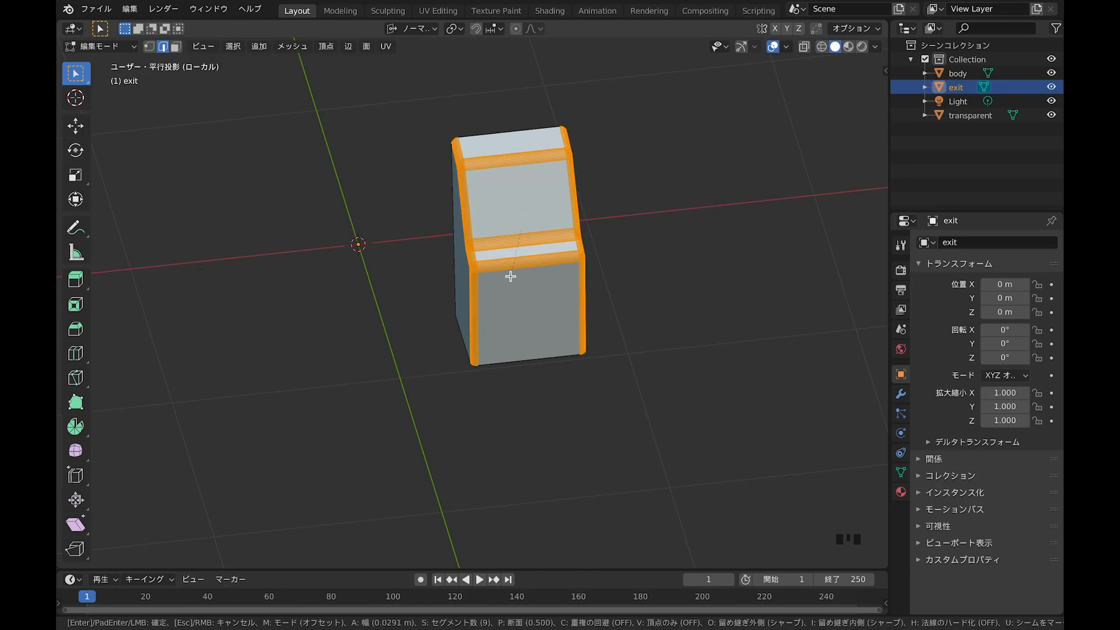
{"action": "left_click", "coordinate": [511, 275]}
{"action": "middle_click_drag", "start_coordinate": [511, 274], "coordinate": [494, 296]}
{"action": "key", "text": "Tab"}
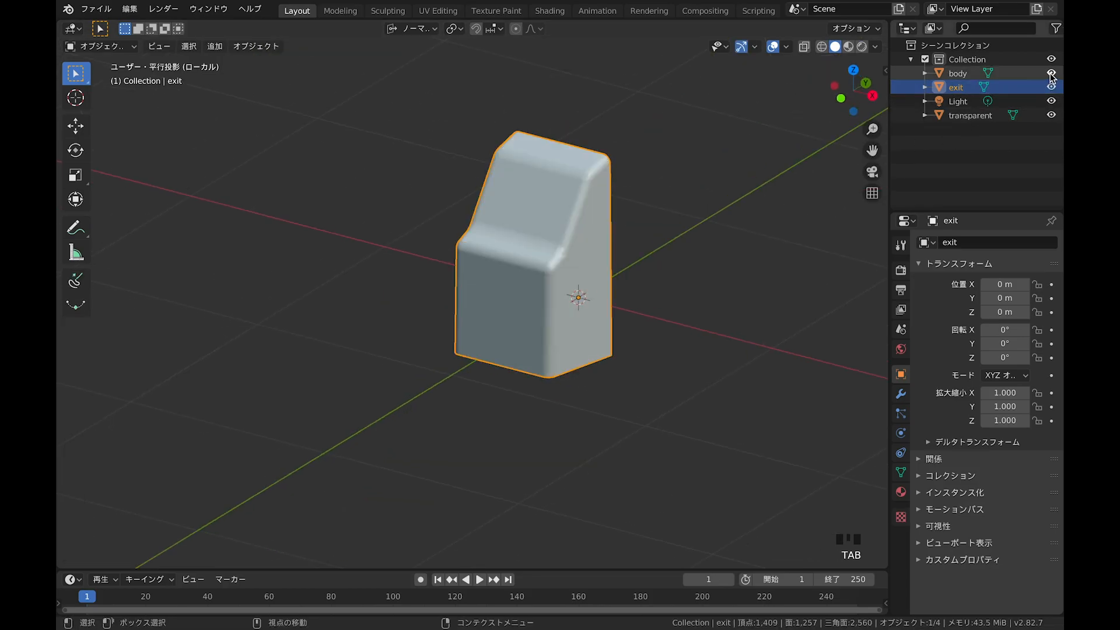
Step: Return from the isolated view, then isolate the body and open it for mesh editing
{"action": "left_click", "coordinate": [653, 289]}
{"action": "key", "text": "period"}
{"action": "key", "text": "slash"}
{"action": "middle_click_drag", "start_coordinate": [657, 296], "coordinate": [517, 305]}
{"action": "scroll", "coordinate": [691, 280], "scroll_direction": "down", "scroll_amount": 2}
{"action": "left_click", "coordinate": [518, 305]}
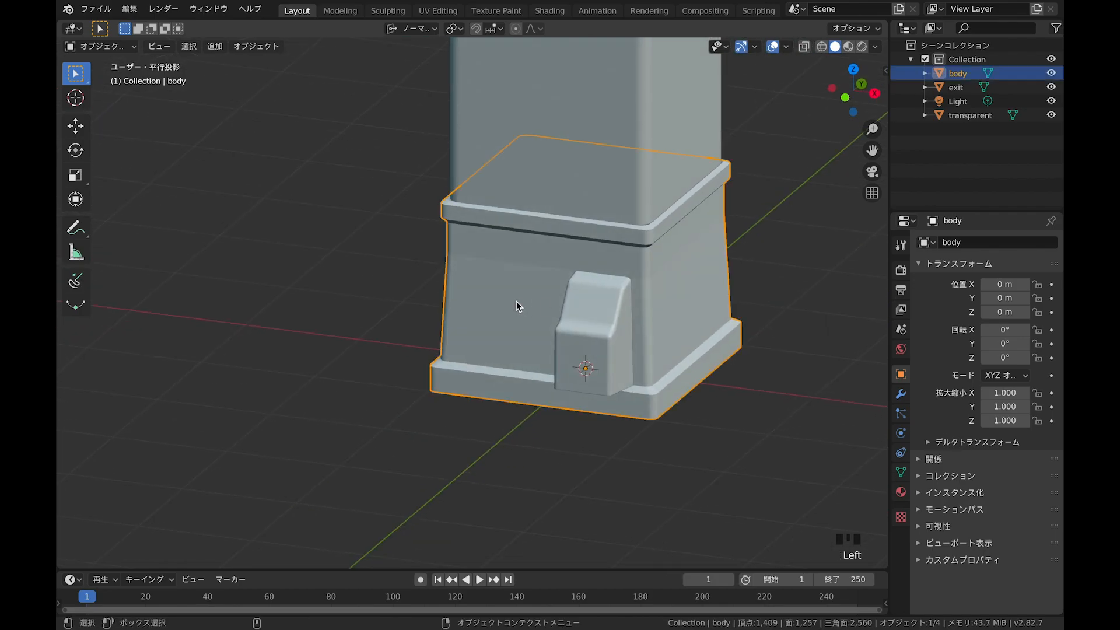
{"action": "key", "text": "slash"}
{"action": "key", "text": "Tab"}
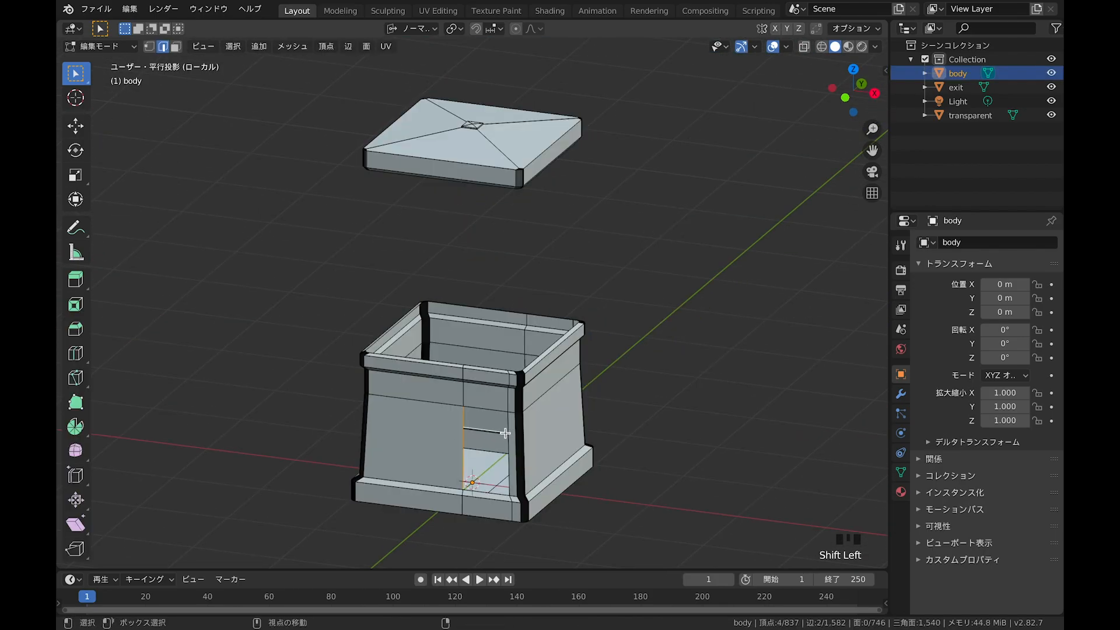
Step: Fill the rectangular opening in the front of the base with a face
{"action": "middle_click_drag", "start_coordinate": [505, 433], "coordinate": [507, 402], "text": "shift"}
{"action": "scroll", "coordinate": [508, 333], "scroll_direction": "up", "scroll_amount": 3}
{"action": "key", "text": "f"}
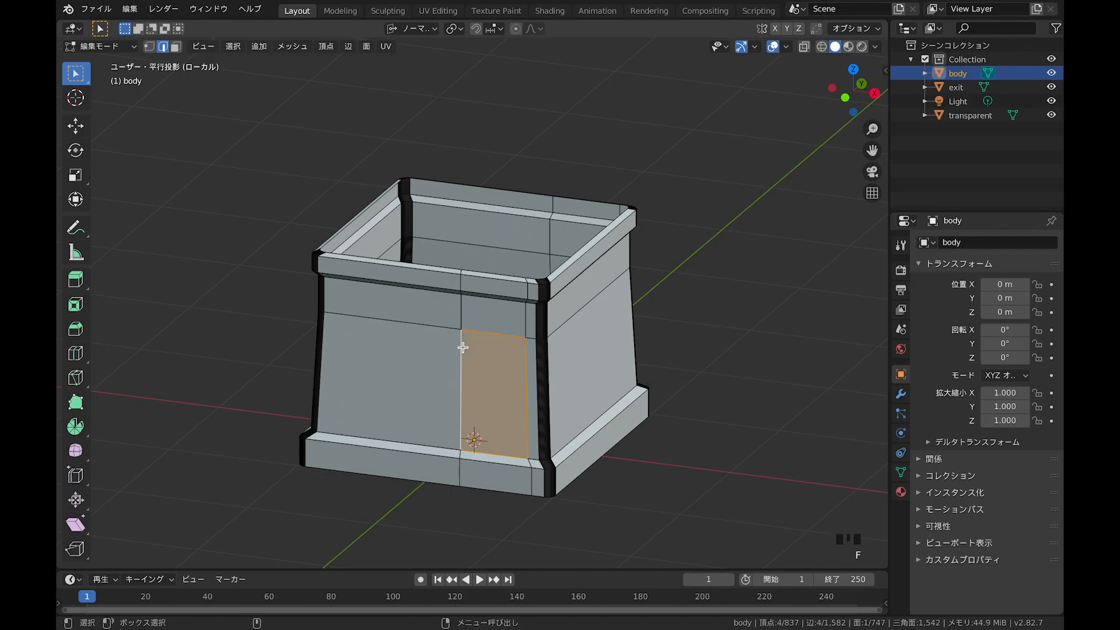
Step: Dissolve the extra vertical edge loops running through the base and bring all objects back into view
{"action": "left_click", "coordinate": [461, 312], "text": "shift"}
{"action": "double_click", "coordinate": [461, 312], "text": "shift"}
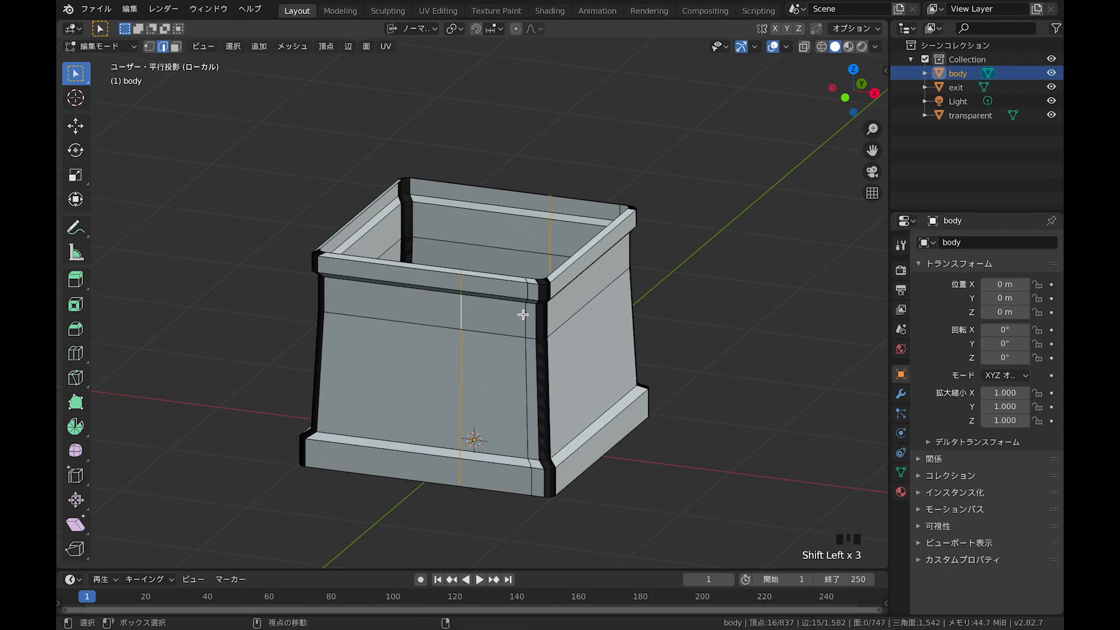
{"action": "key", "text": "ctrl+x"}
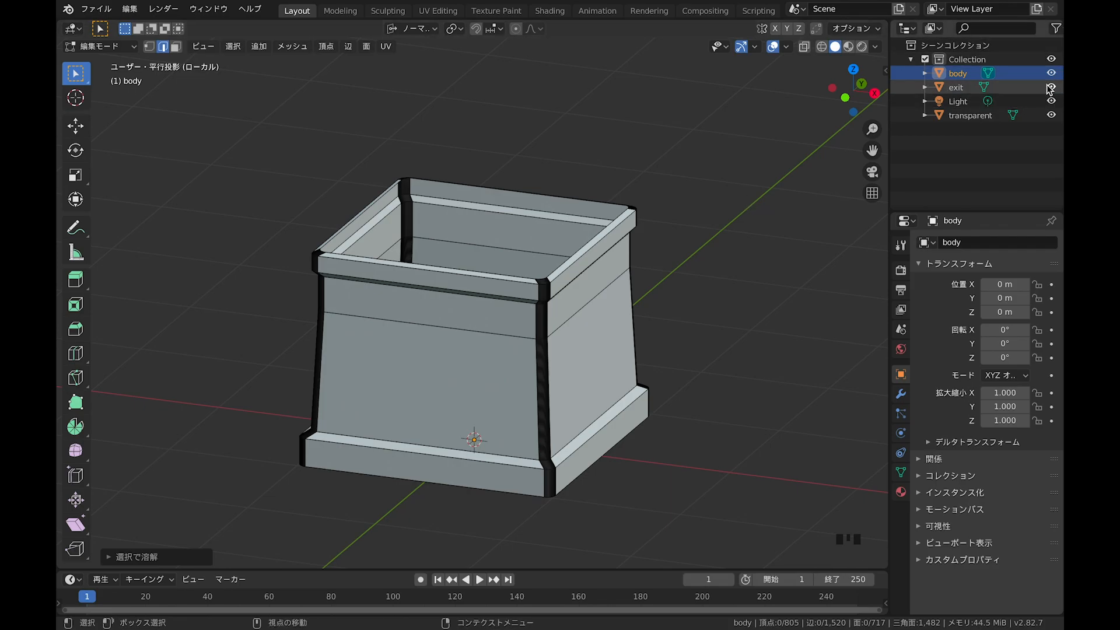
{"action": "key", "text": "slash"}
{"action": "middle_click_drag", "start_coordinate": [525, 350], "coordinate": [524, 325], "text": "shift"}
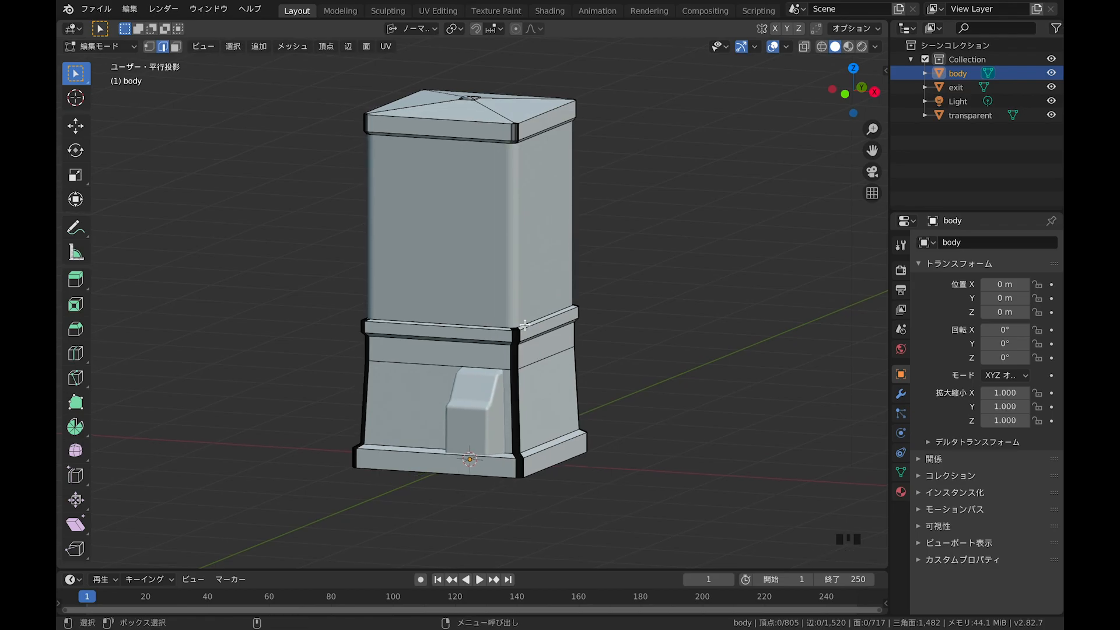
Step: Add a mesh circle inside the body's mesh
{"action": "key", "text": "KP_1"}
{"action": "mouse_move", "coordinate": [580, 320]}
{"action": "middle_mouse_down", "text": "shift"}
{"action": "mouse_move", "coordinate": [513, 350]}
{"action": "mouse_move", "coordinate": [560, 326]}
{"action": "middle_mouse_up", "text": "shift"}
{"action": "key", "text": "shift+a"}
{"action": "left_click", "coordinate": [567, 318]}
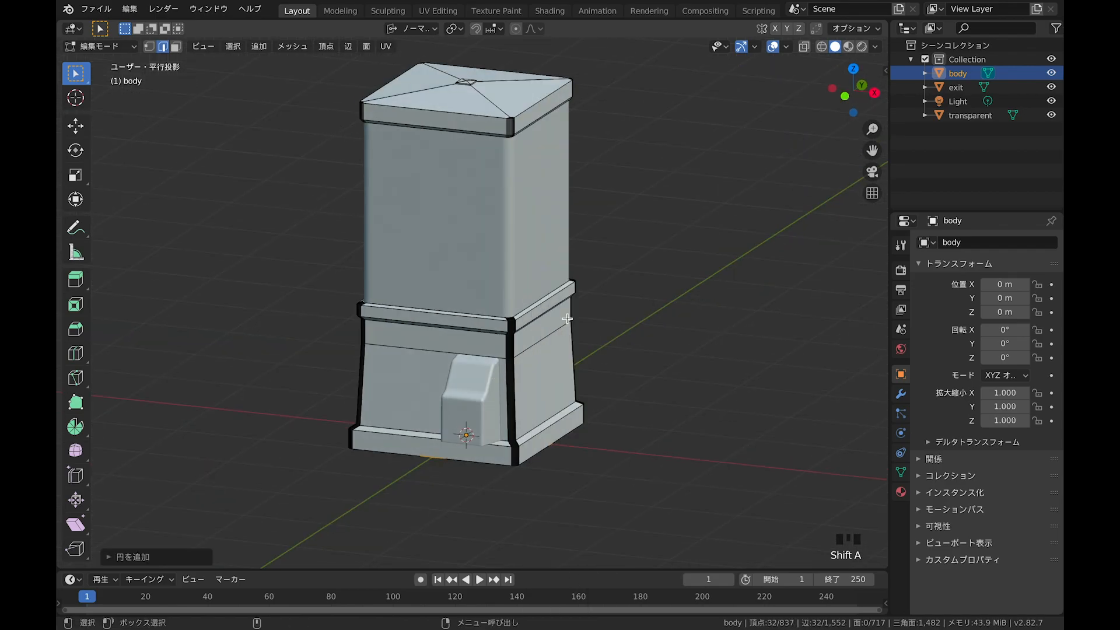
Step: Try to move the circle out in front of the case along the Y axis
{"action": "key", "text": "g"}
{"action": "key", "text": "x"}
{"action": "left_click", "coordinate": [375, 437]}
{"action": "middle_click_drag", "start_coordinate": [419, 427], "coordinate": [492, 385], "text": "shift"}
{"action": "key", "text": "KP_7"}
{"action": "key", "text": "h"}
{"action": "key", "text": "ctrl+z"}
{"action": "key", "text": "ctrl+z"}
{"action": "key", "text": "g"}
{"action": "key", "text": "y"}
{"action": "left_click", "coordinate": [535, 494]}
{"action": "scroll", "coordinate": [560, 479], "scroll_direction": "up", "scroll_amount": 1}
{"action": "middle_click_drag", "start_coordinate": [572, 482], "coordinate": [528, 421], "text": "shift"}
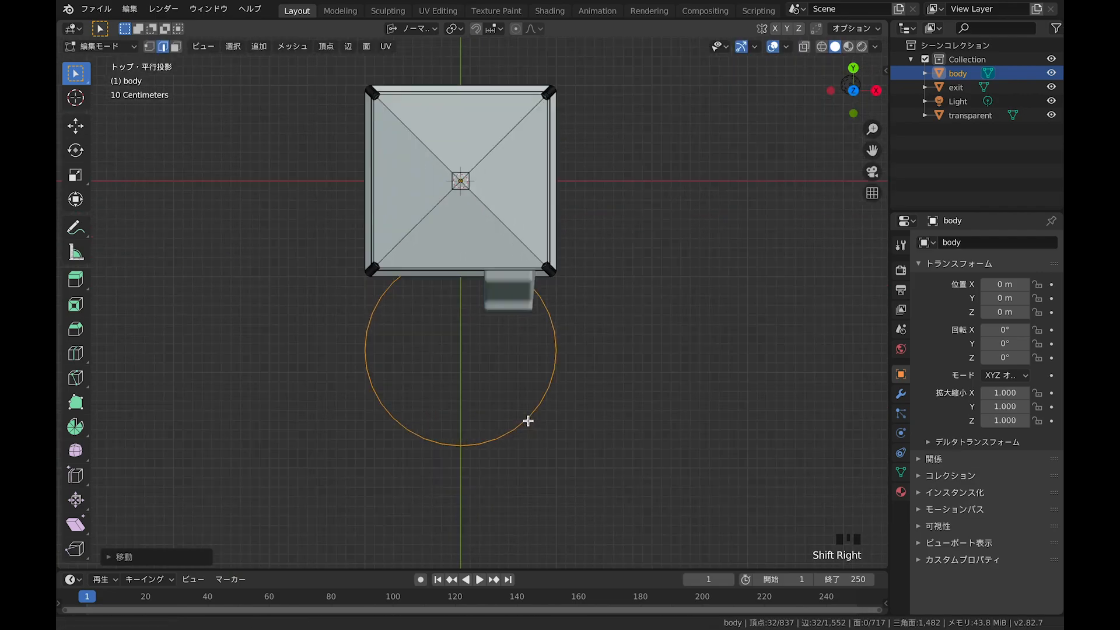
Step: Undo the moves made to the circle in the body mesh
{"action": "key", "text": "Tab"}
{"action": "key", "text": "ctrl+z"}
{"action": "key", "text": "ctrl+z"}
{"action": "key", "text": "ctrl+z"}
{"action": "key", "text": "ctrl+z"}
{"action": "key", "text": "ctrl+z"}
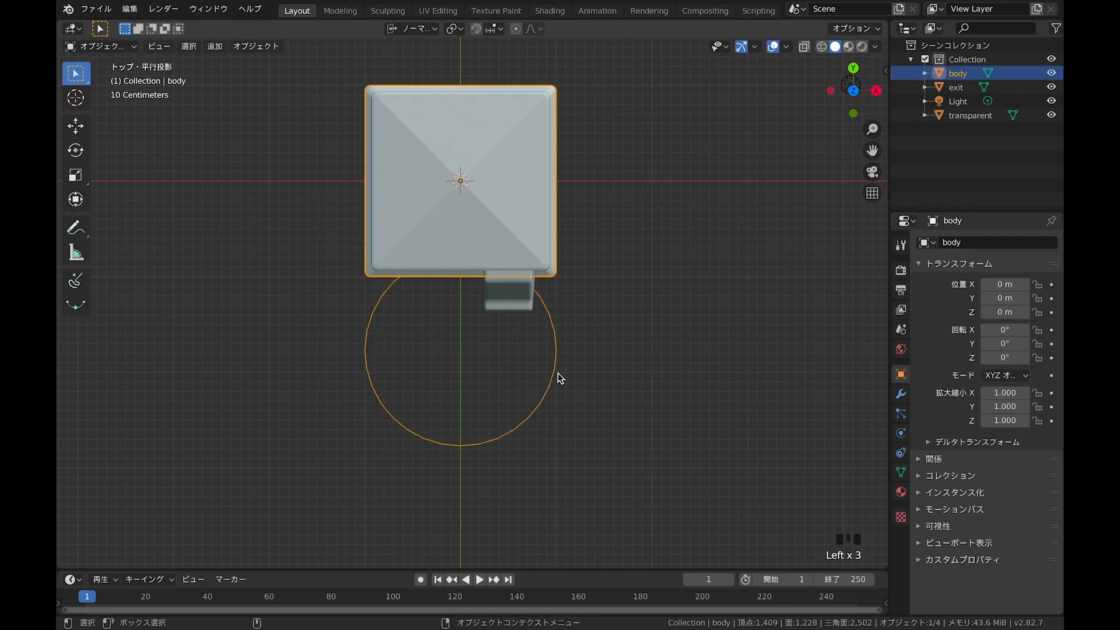
{"action": "key", "text": "ctrl+z"}
{"action": "key", "text": "ctrl+z"}
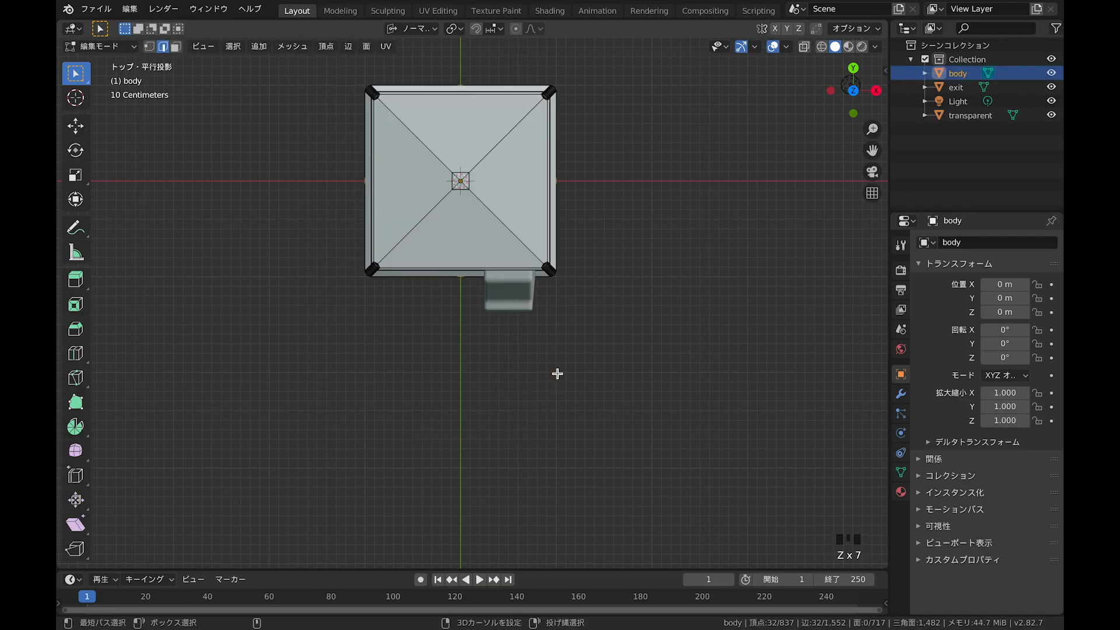
Step: Add a mesh circle as a separate object and move it along Y to about -1.48 m, in front of the case
{"action": "left_click_drag", "start_coordinate": [578, 375], "coordinate": [508, 287], "text": "shift"}
{"action": "key", "text": "Tab"}
{"action": "right_click_drag", "start_coordinate": [522, 357], "coordinate": [550, 403], "text": "shift"}
{"action": "left_click_drag", "start_coordinate": [550, 403], "coordinate": [566, 379], "text": "shift"}
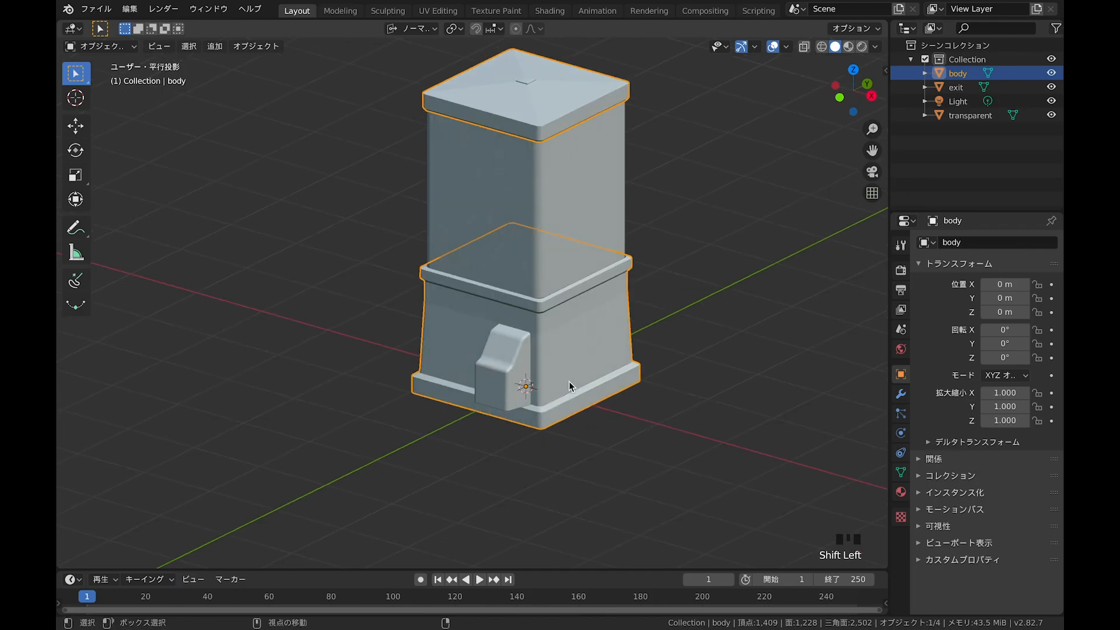
{"action": "middle_click_drag", "start_coordinate": [565, 380], "coordinate": [553, 405], "text": "shift"}
{"action": "key", "text": "KP_7"}
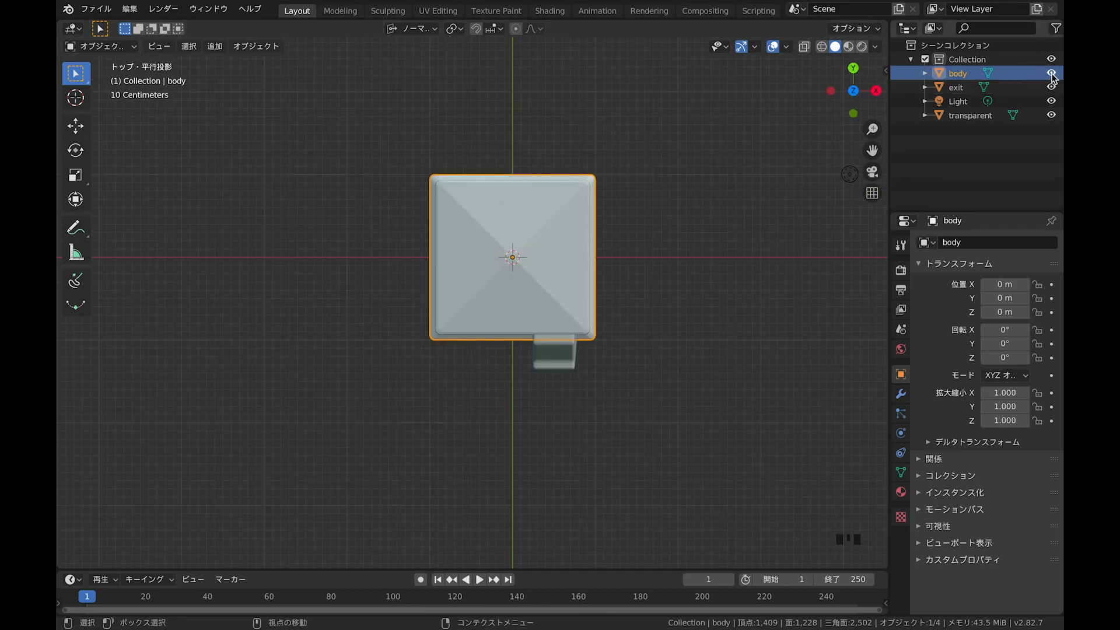
{"action": "key", "text": "shift+a"}
{"action": "mouse_move", "coordinate": [738, 196]}
{"action": "left_click", "coordinate": [834, 225]}
{"action": "key", "text": "g"}
{"action": "key", "text": "y"}
{"action": "left_click", "coordinate": [720, 310]}
{"action": "middle_click_drag", "start_coordinate": [720, 310], "coordinate": [664, 285], "text": "shift"}
{"action": "right_click_drag", "start_coordinate": [664, 285], "coordinate": [665, 250], "text": "shift"}
Step: Delete the rear vertices of the circle with see-through display on, keeping only the front arc
{"action": "left_click", "coordinate": [805, 47]}
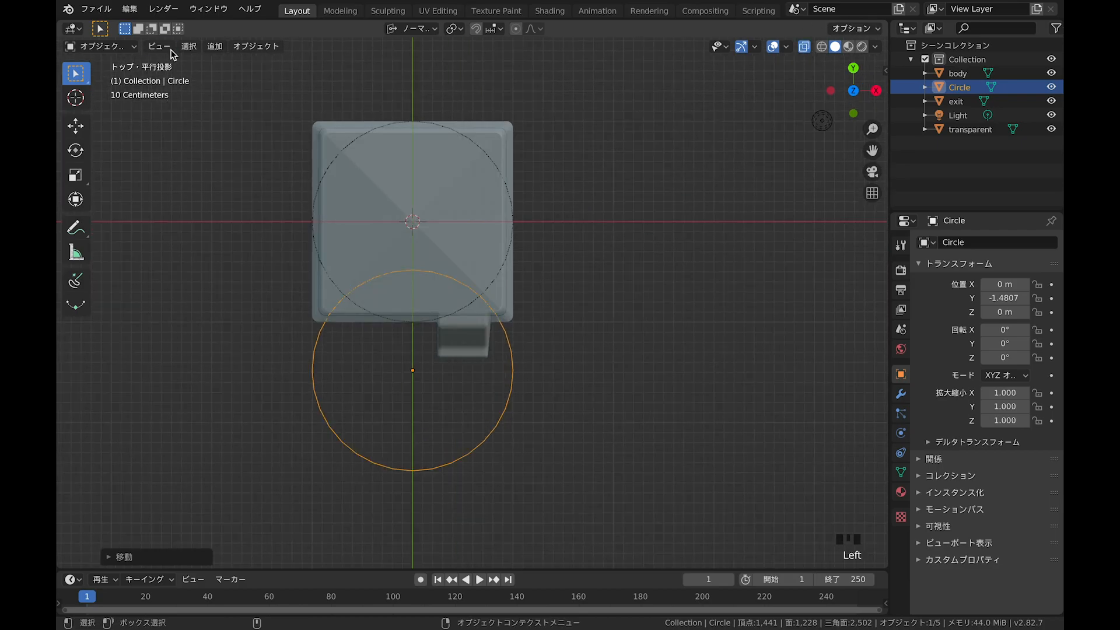
{"action": "key", "text": "Tab"}
{"action": "left_click_drag", "start_coordinate": [245, 222], "coordinate": [564, 415]}
{"action": "key", "text": "x"}
{"action": "left_click", "coordinate": [564, 415]}
Step: Extrude the arc's two end vertices about 0.21 m along Y towards the case
{"action": "left_click_drag", "start_coordinate": [309, 406], "coordinate": [509, 430]}
{"action": "key", "text": "e"}
{"action": "key", "text": "y"}
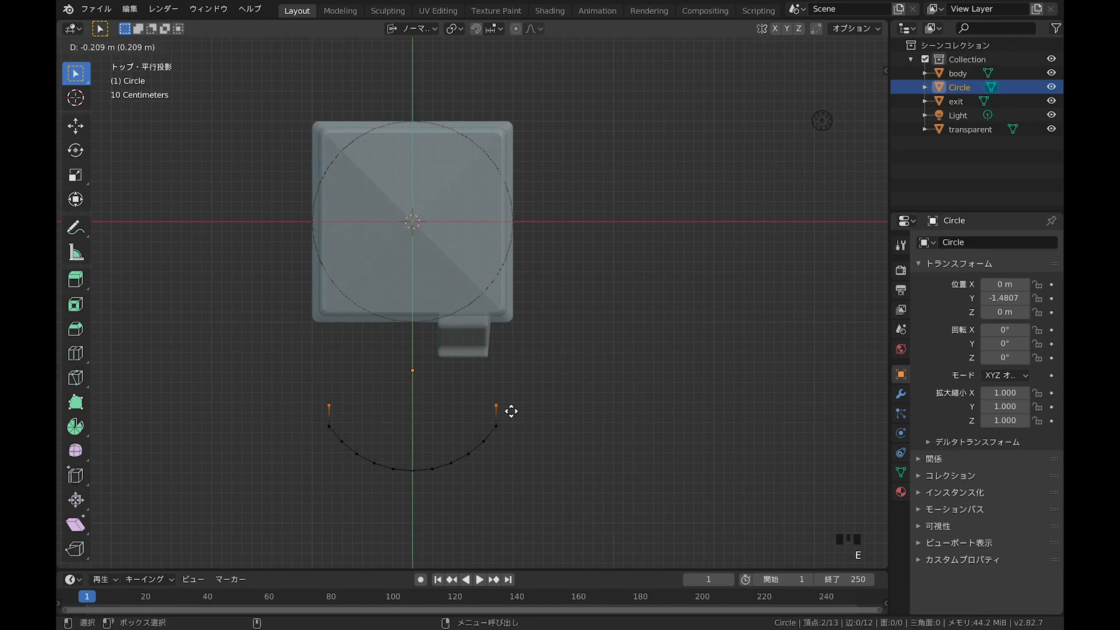
{"action": "left_click", "coordinate": [510, 411]}
Step: Fill the strip between the extruded ends and the arc below it with faces
{"action": "middle_click_drag", "start_coordinate": [525, 438], "coordinate": [499, 402]}
{"action": "key", "text": "f"}
{"action": "key", "text": "f"}
{"action": "left_click", "coordinate": [505, 425]}
{"action": "left_click_drag", "start_coordinate": [313, 370], "coordinate": [512, 506]}
{"action": "key", "text": "f"}
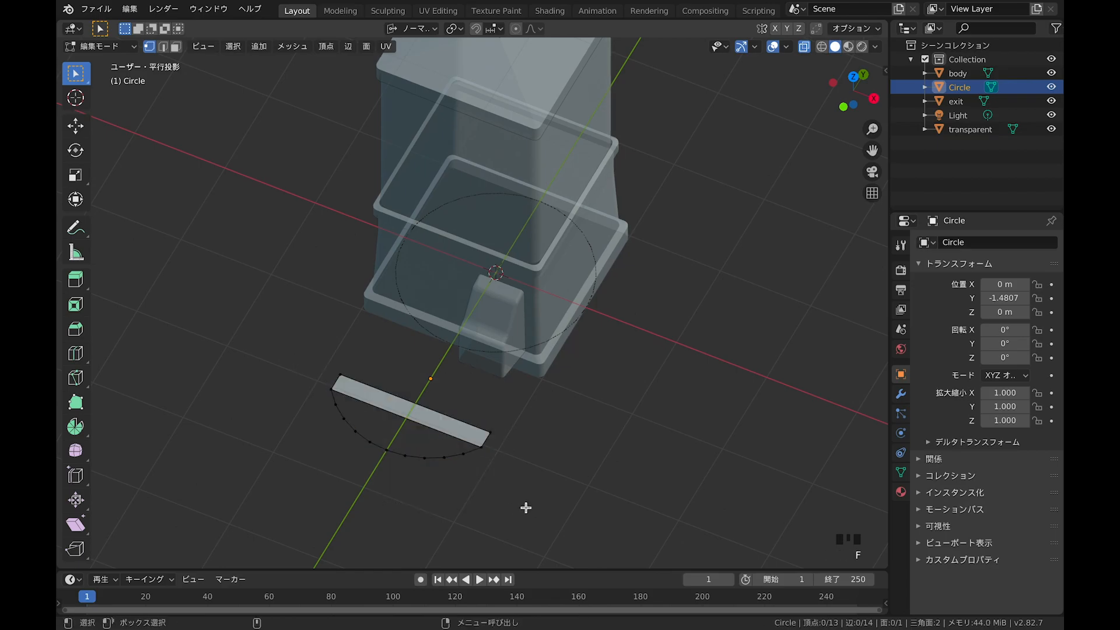
{"action": "left_click_drag", "start_coordinate": [308, 338], "coordinate": [507, 500]}
{"action": "key", "text": "f"}
Step: Remove the edge dividing the two faces and fill the whole half-round outline as one face
{"action": "left_click", "coordinate": [465, 435]}
{"action": "key", "text": "x"}
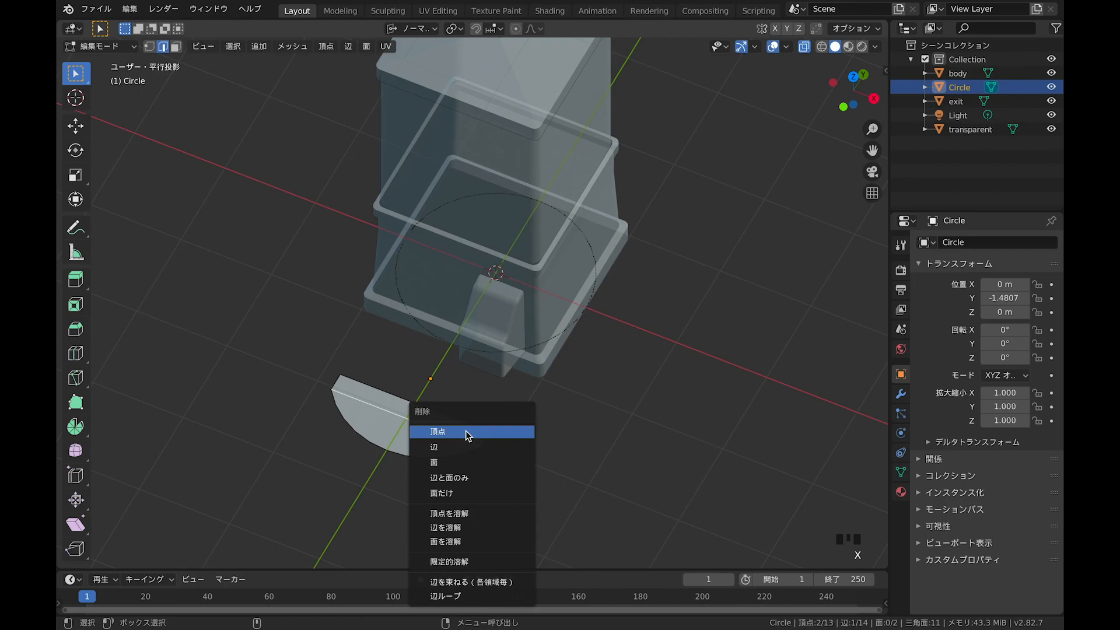
{"action": "left_click", "coordinate": [466, 431]}
{"action": "key", "text": "a"}
{"action": "key", "text": "f"}
Step: Extrude the half-round face downward about 0.13 m to give it thickness
{"action": "middle_click_drag", "start_coordinate": [545, 496], "coordinate": [510, 425]}
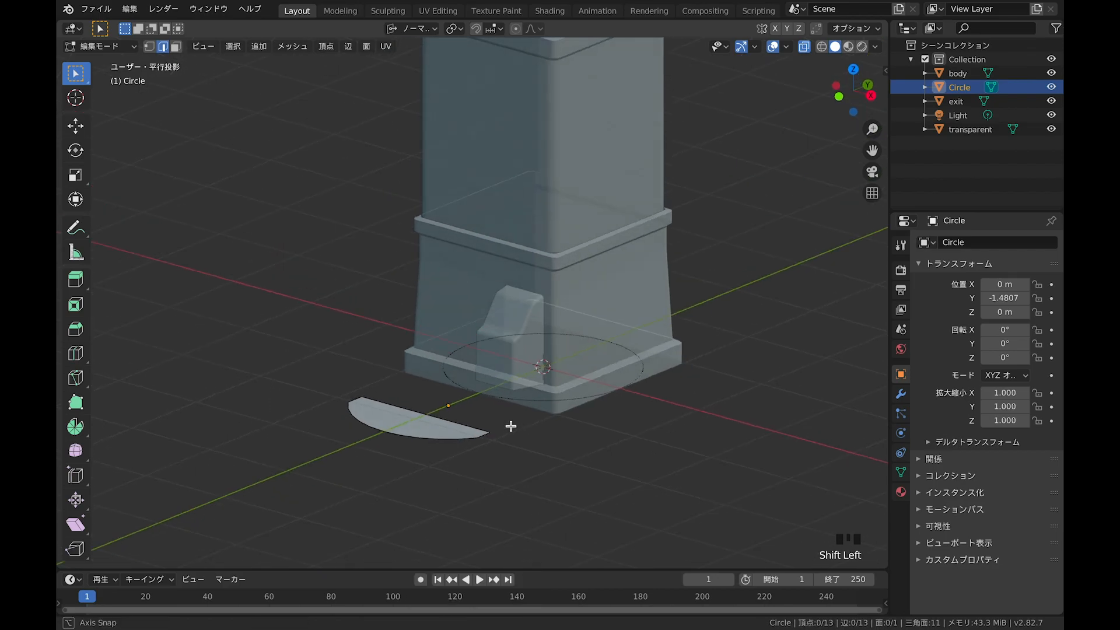
{"action": "key", "text": "e"}
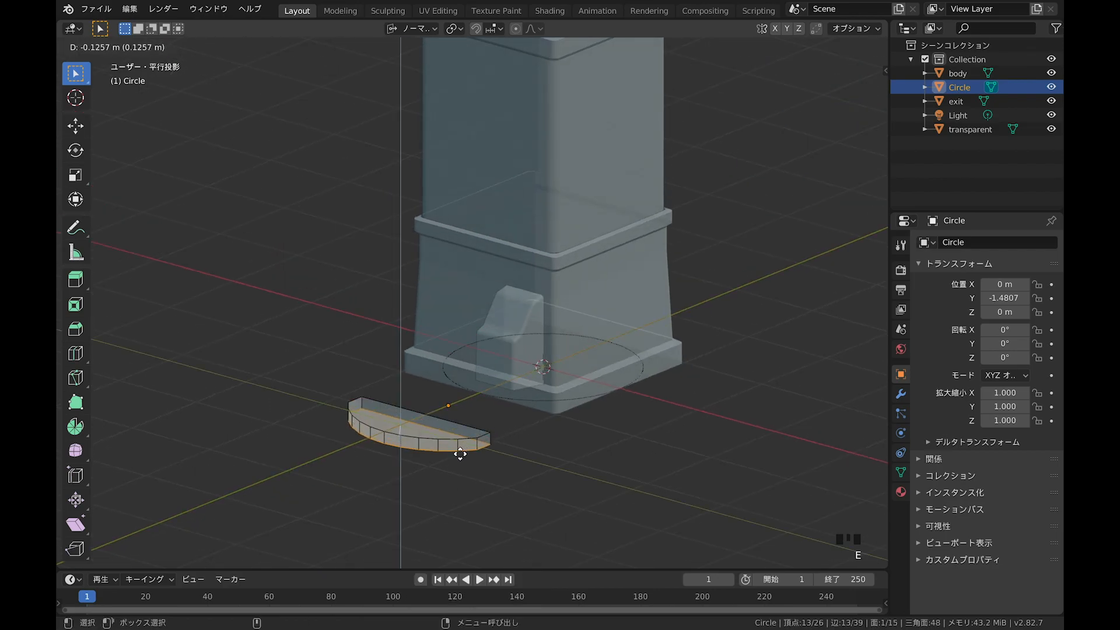
{"action": "left_click", "coordinate": [465, 457]}
{"action": "middle_click_drag", "start_coordinate": [467, 455], "coordinate": [482, 480]}
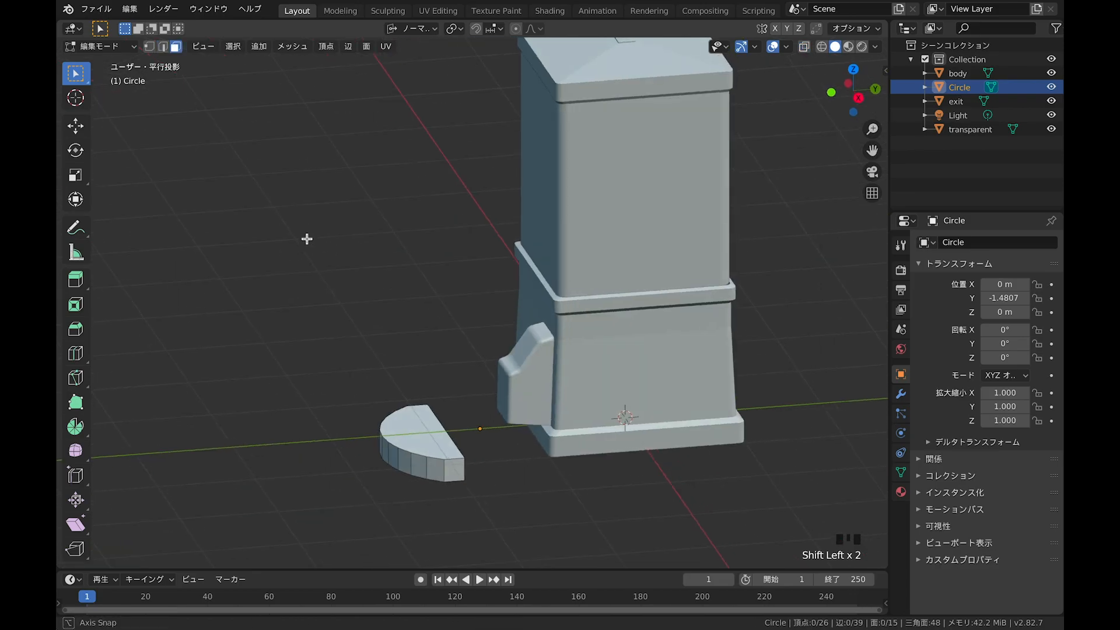
Step: Extrude the flat rear face of the half-round solid towards the case
{"action": "middle_click_drag", "start_coordinate": [307, 239], "coordinate": [610, 503]}
{"action": "key", "text": "e"}
{"action": "left_click", "coordinate": [485, 462]}
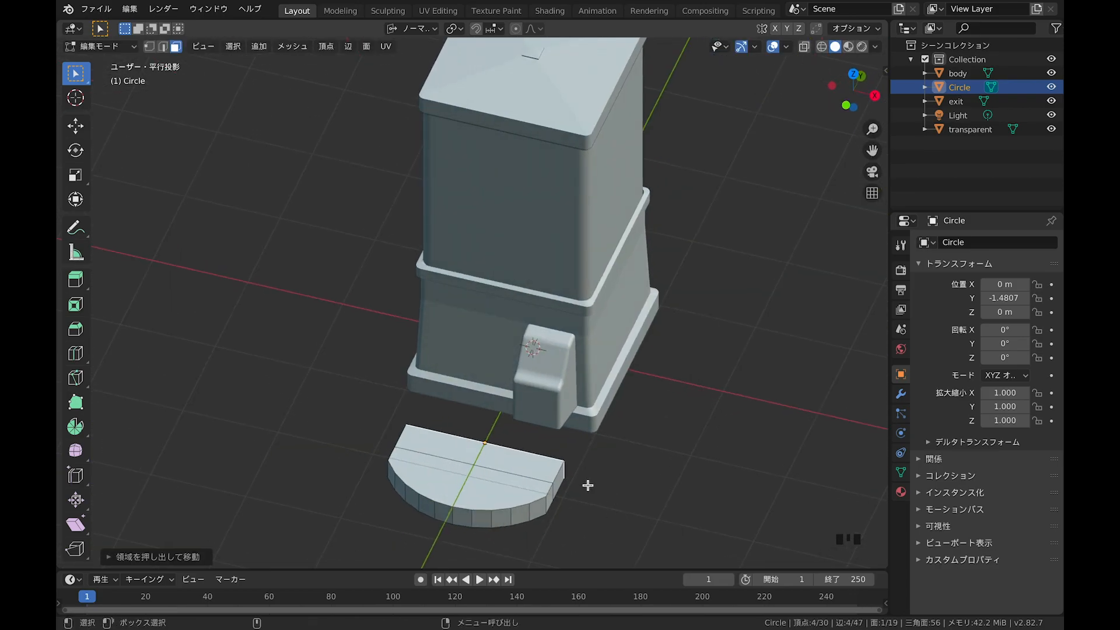
Step: Separate the extruded rear block from the half-round part into its own object and leave mesh editing
{"action": "key", "text": "KP_8"}
{"action": "key", "text": "KP_7"}
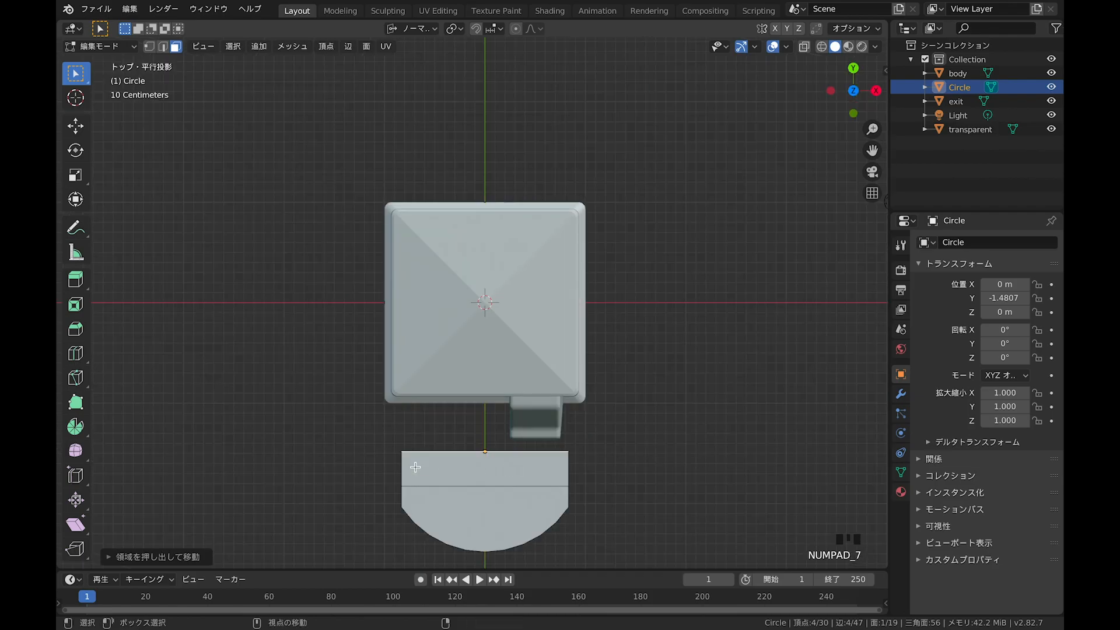
{"action": "left_click", "coordinate": [502, 455]}
{"action": "key", "text": "alt+z"}
{"action": "key", "text": "p"}
{"action": "left_click", "coordinate": [583, 466]}
{"action": "key", "text": "Tab"}
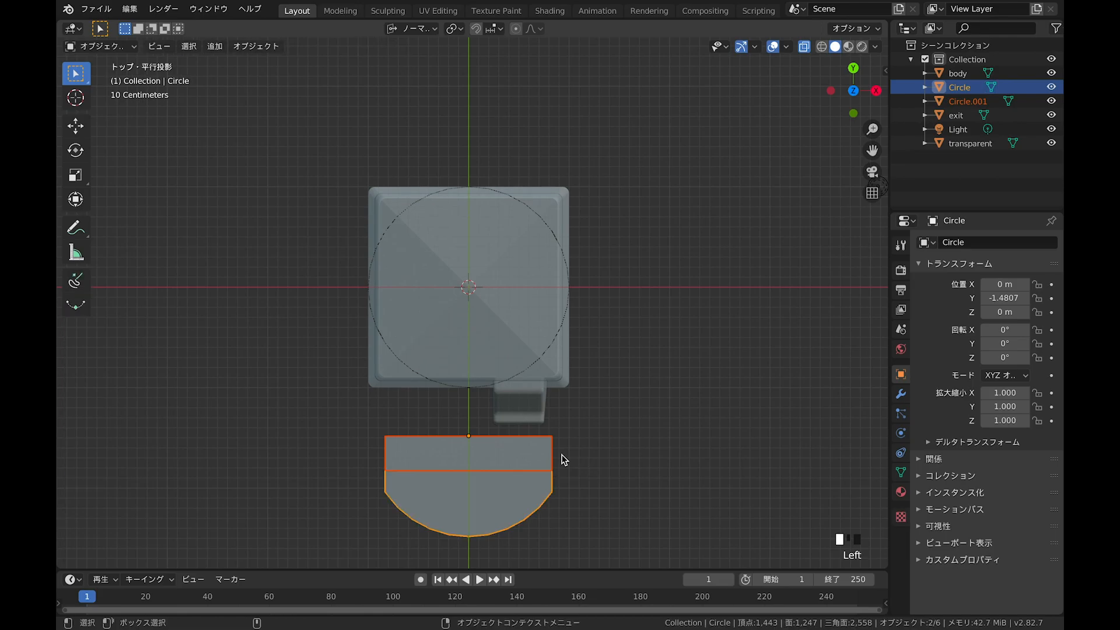
Step: Scale the separated rear block along X to about 0.223
{"action": "left_click", "coordinate": [513, 454]}
{"action": "key", "text": "s"}
{"action": "key", "text": "x"}
{"action": "left_click", "coordinate": [479, 451]}
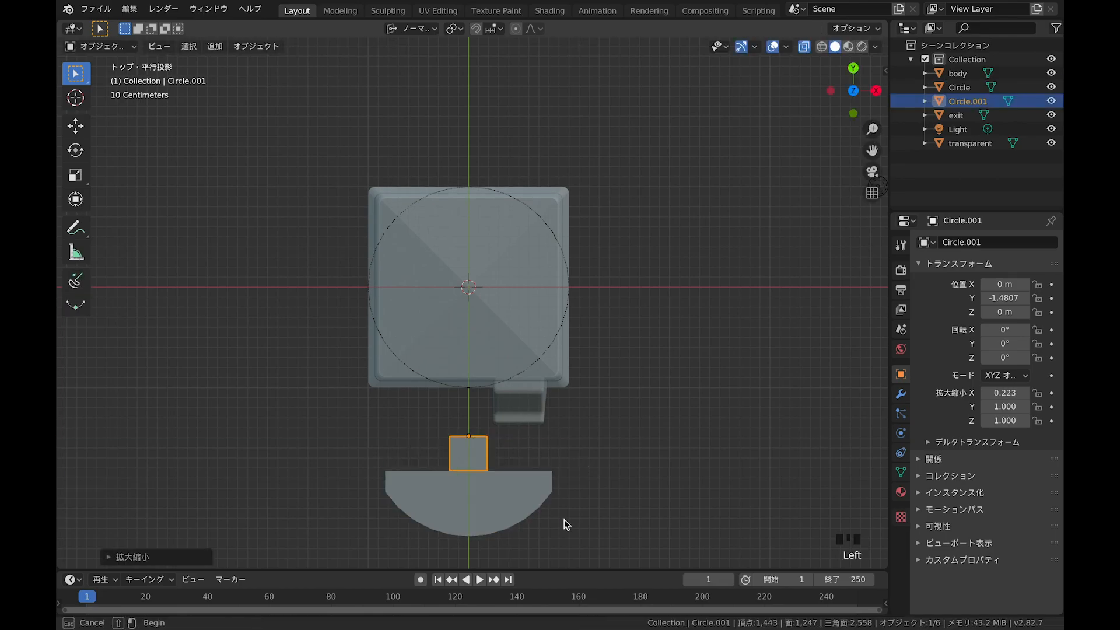
Step: Select the half-round part and its block, scale both down to about 0.36, and move them against the case front beside the chute
{"action": "left_click_drag", "start_coordinate": [565, 525], "coordinate": [483, 462]}
{"action": "key", "text": "s"}
{"action": "left_click", "coordinate": [477, 443]}
{"action": "key", "text": "g"}
{"action": "left_click", "coordinate": [458, 427]}
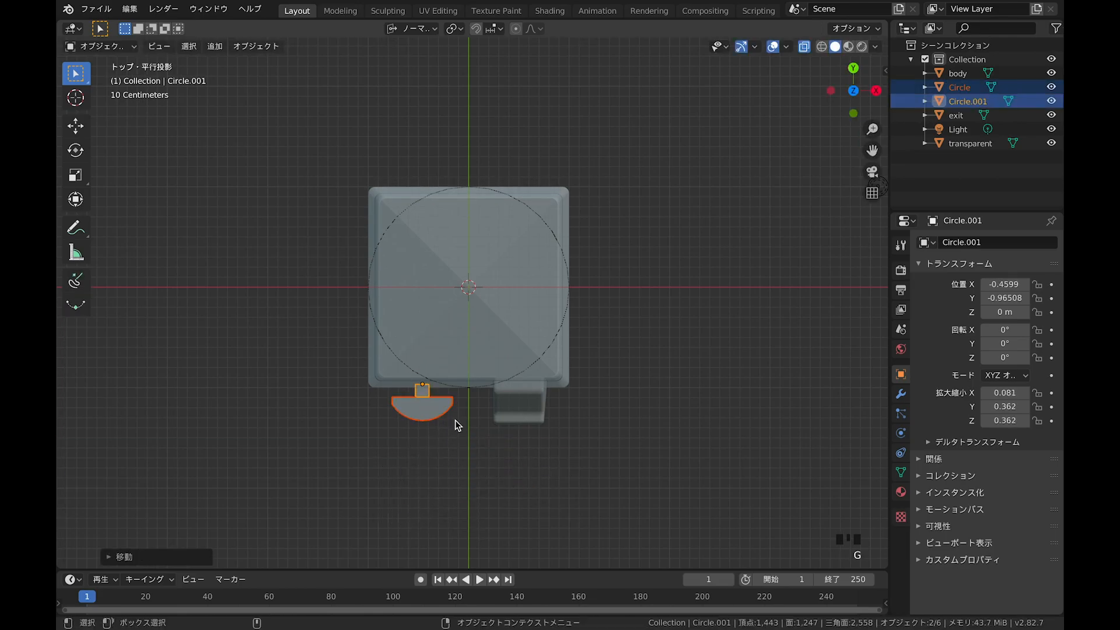
Step: Raise both handle parts to about 0.95 m in Z and shift them sideways to about -0.13 m in X
{"action": "key", "text": "KP_1"}
{"action": "key", "text": "g"}
{"action": "key", "text": "z"}
{"action": "key", "text": "g"}
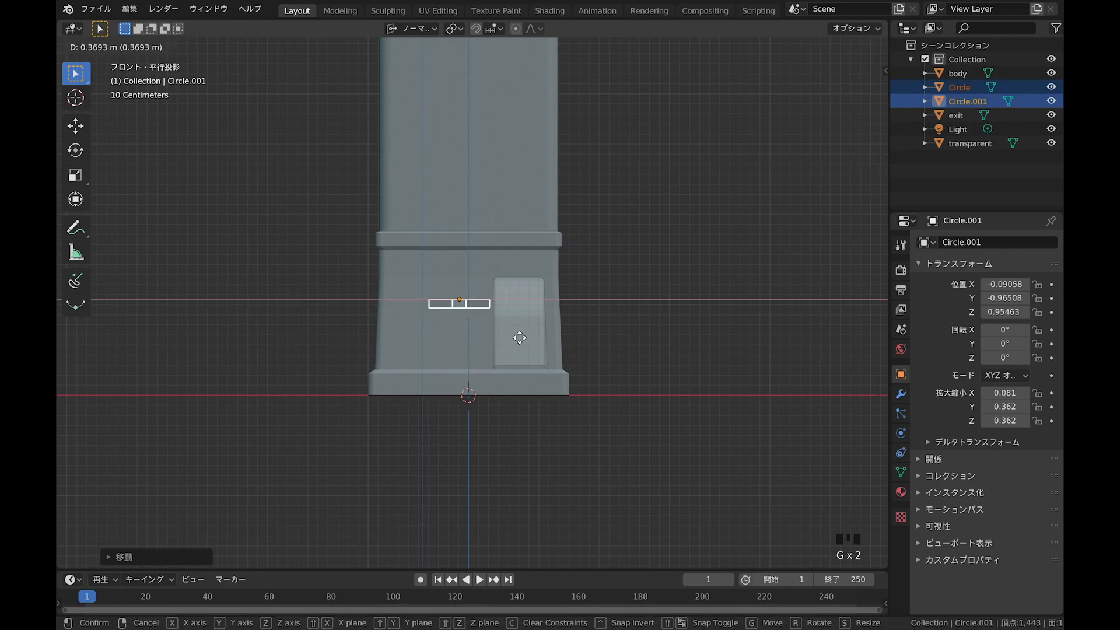
{"action": "left_click", "coordinate": [500, 357]}
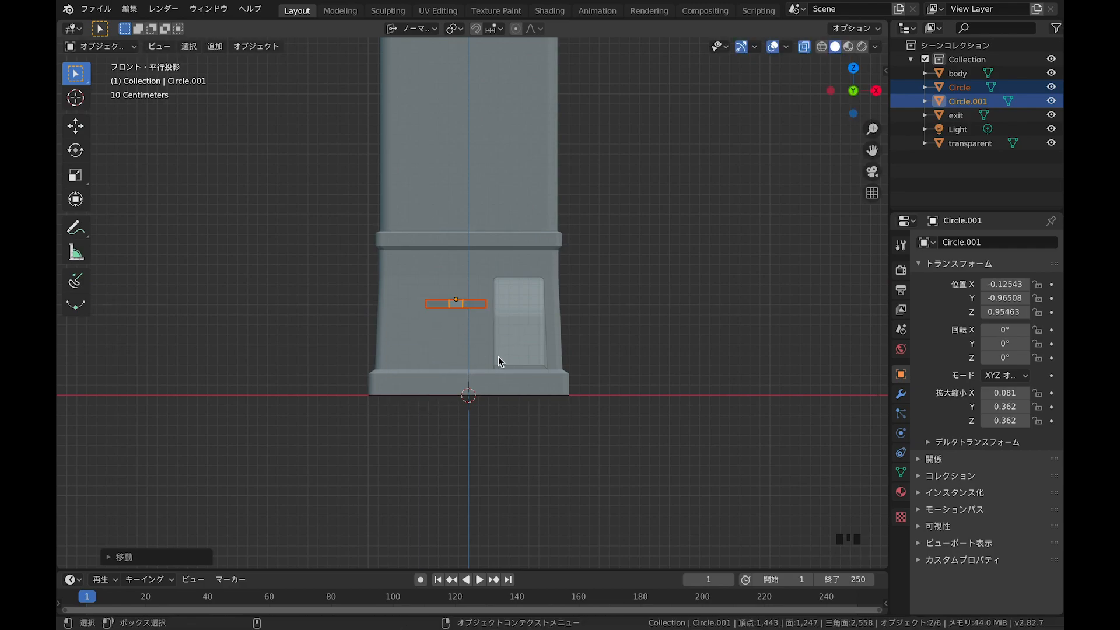
Step: Duplicate the body's two front faces between the base steps and separate the copy into its own object, leaving mesh editing
{"action": "left_click", "coordinate": [505, 360]}
{"action": "key", "text": "Tab"}
{"action": "middle_click_drag", "start_coordinate": [507, 359], "coordinate": [423, 265]}
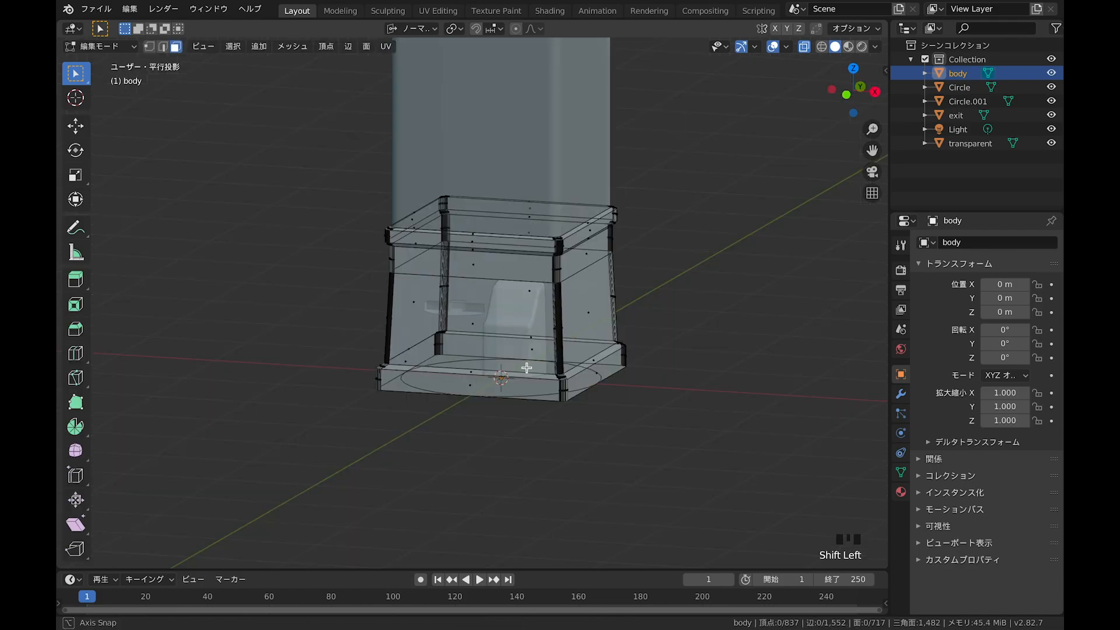
{"action": "left_click", "coordinate": [476, 264]}
{"action": "left_click", "coordinate": [474, 318], "text": "shift"}
{"action": "key", "text": "shift+d"}
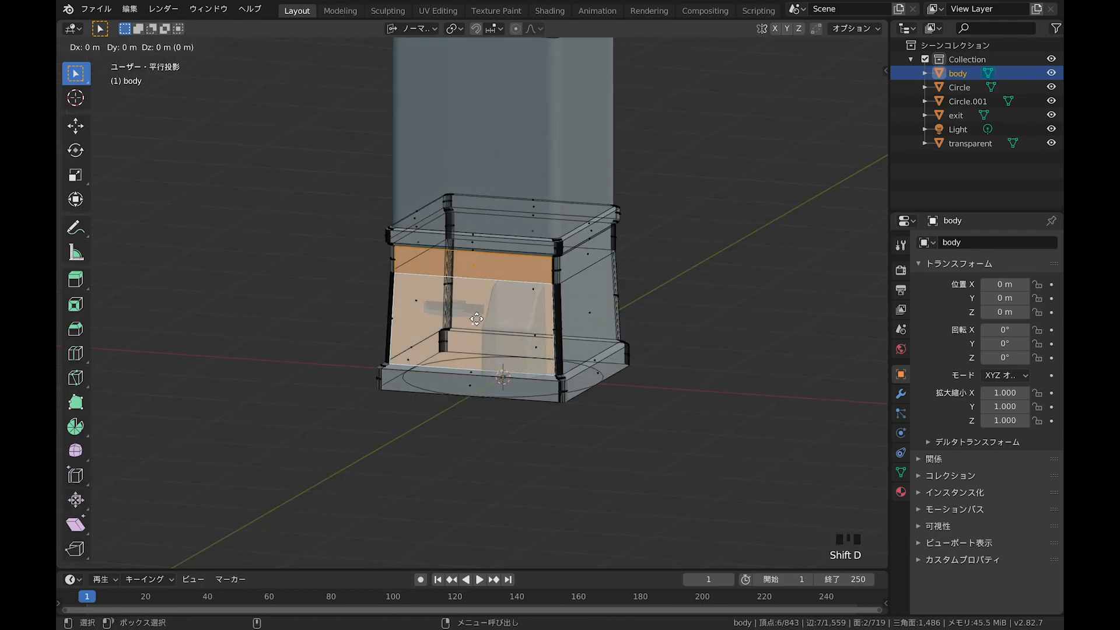
{"action": "right_click", "coordinate": [476, 319]}
{"action": "key", "text": "p"}
{"action": "left_click", "coordinate": [476, 319]}
{"action": "key", "text": "Tab"}
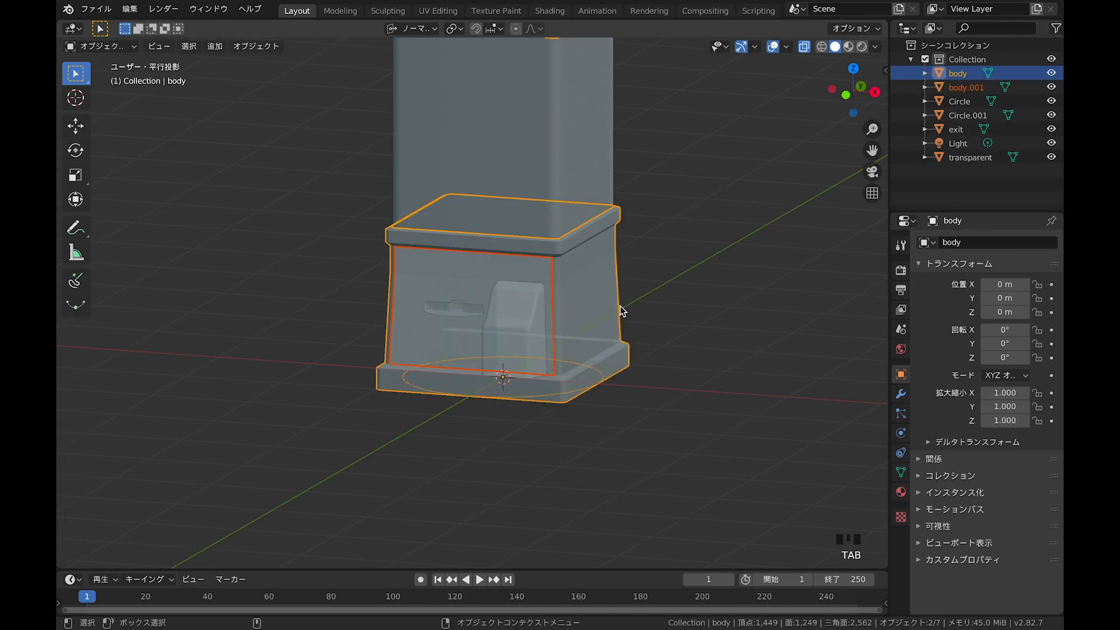
Step: Knife-cut two slanted lines across the separated front panel so they converge downward around the handle
{"action": "left_click", "coordinate": [553, 269]}
{"action": "key", "text": "KP_1"}
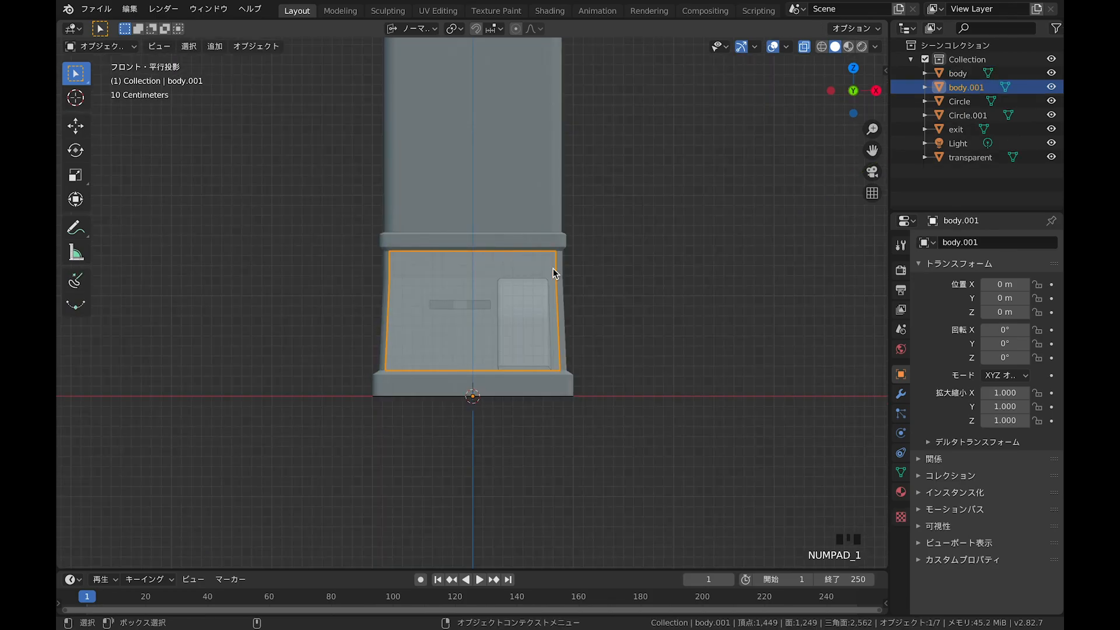
{"action": "key", "text": "Tab"}
{"action": "key", "text": "k"}
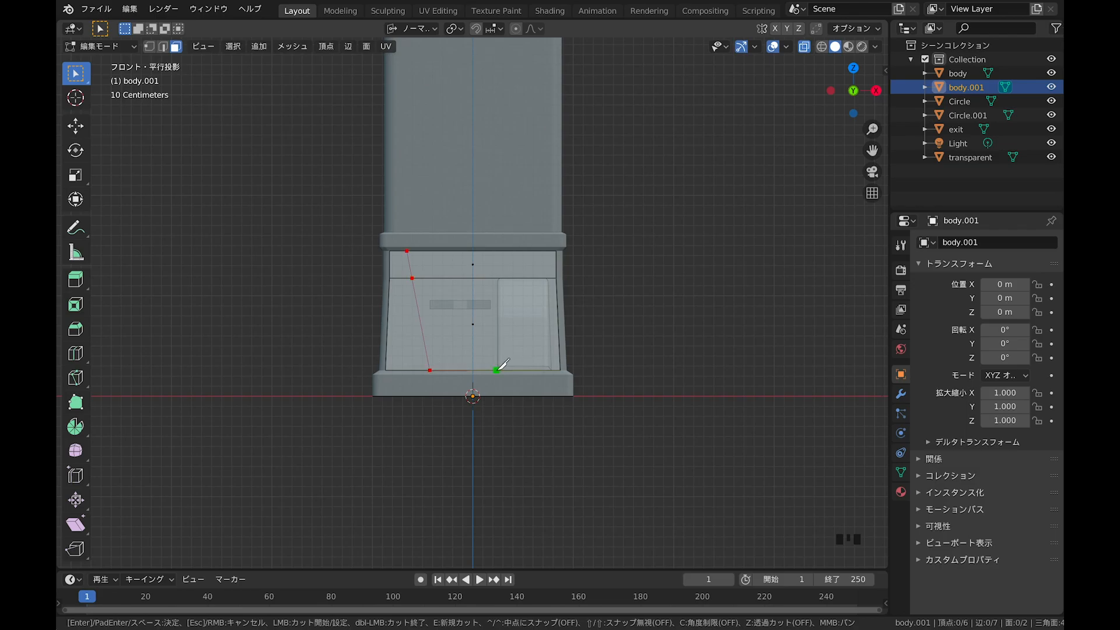
{"action": "key", "text": "Return"}
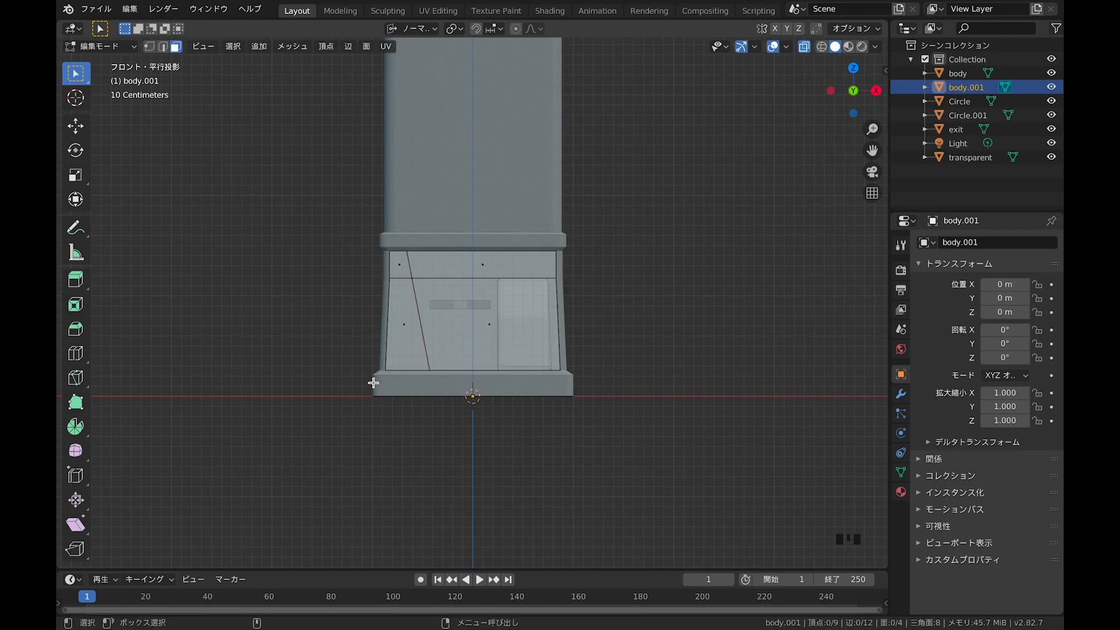
{"action": "key", "text": "k"}
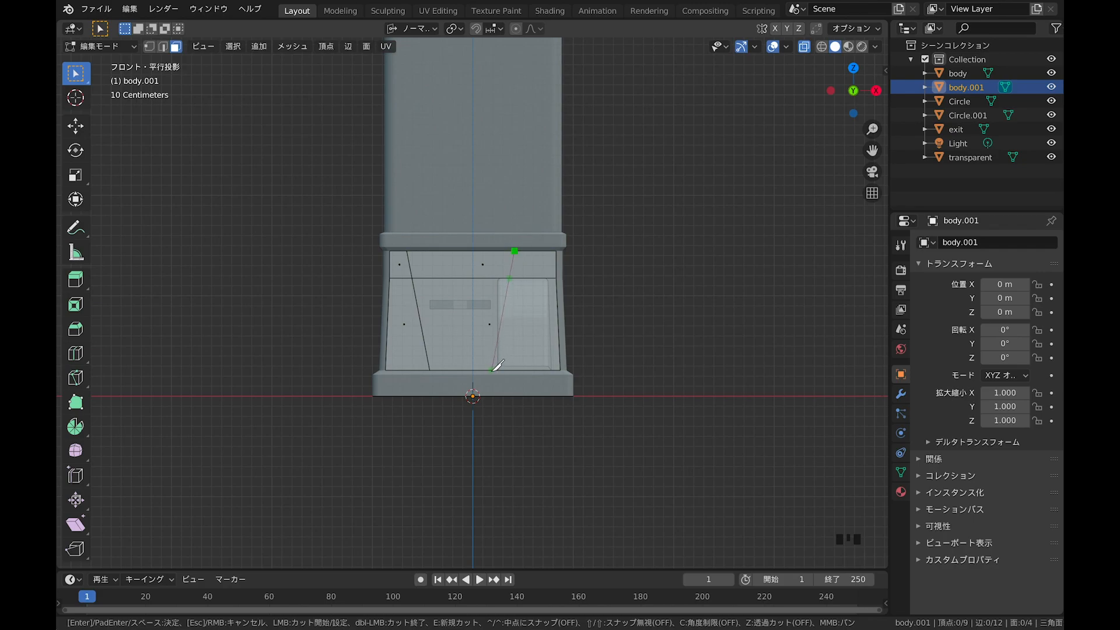
{"action": "key", "text": "Return"}
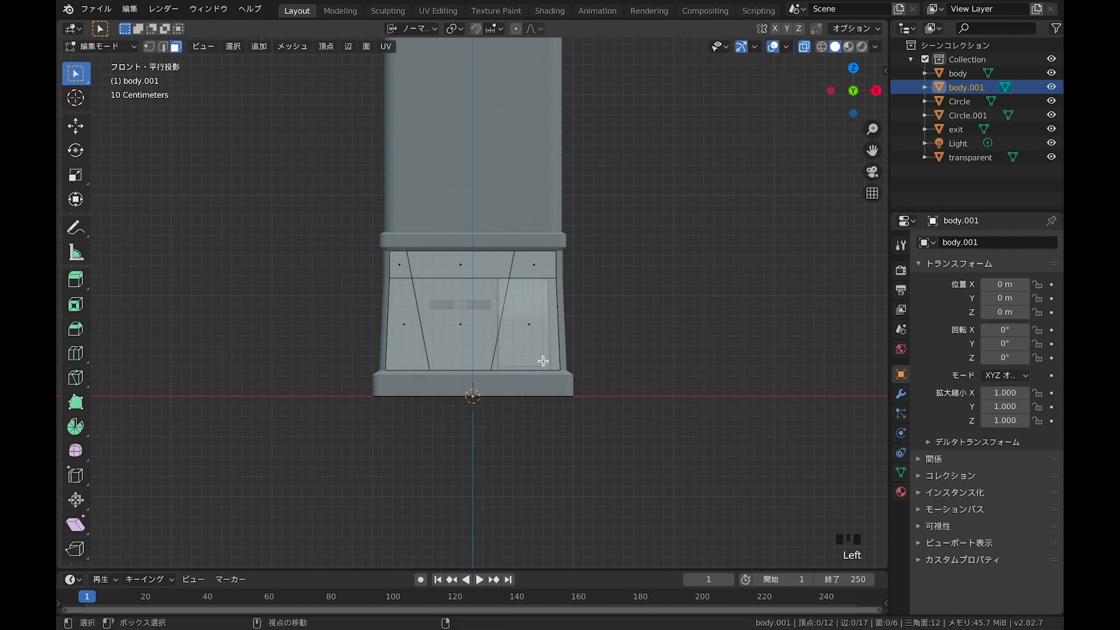
{"action": "left_click_drag", "start_coordinate": [543, 361], "coordinate": [506, 392], "text": "shift"}
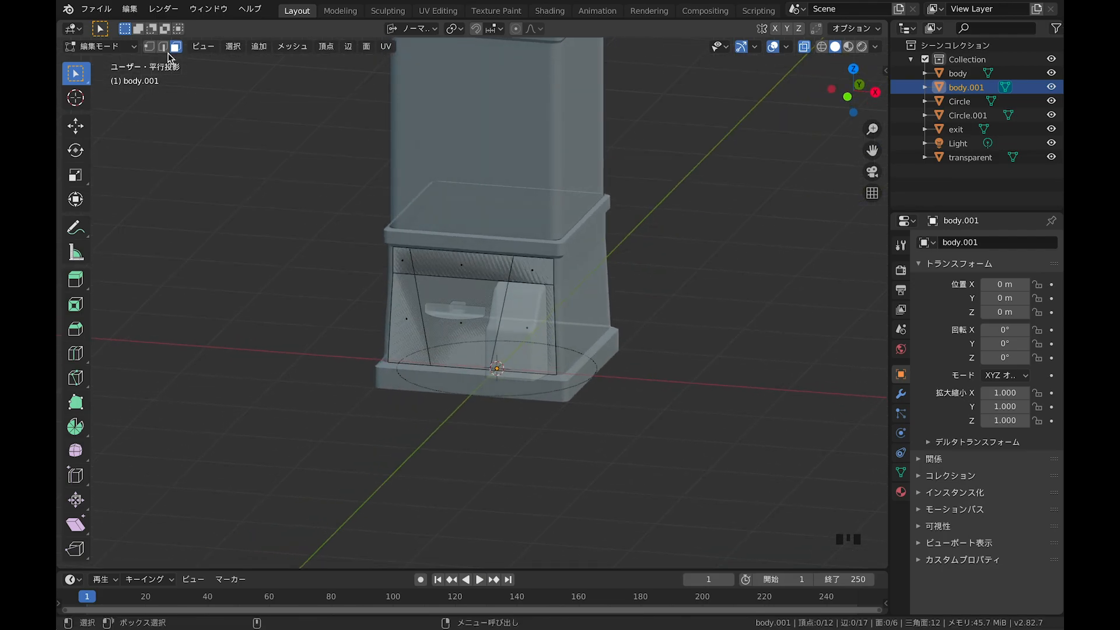
{"action": "key", "text": "KP_1"}
{"action": "key", "text": "k"}
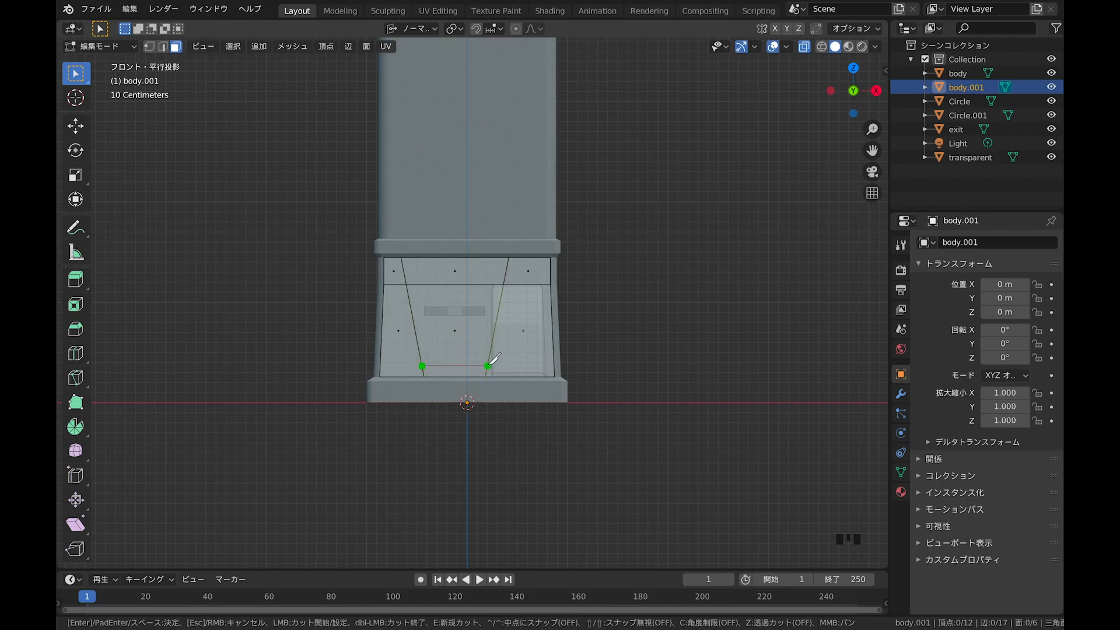
{"action": "key", "text": "Escape"}
Step: Delete the four faces outside the two slanted cuts so only the central trapezoid panel remains
{"action": "middle_click_drag", "start_coordinate": [489, 364], "coordinate": [466, 372]}
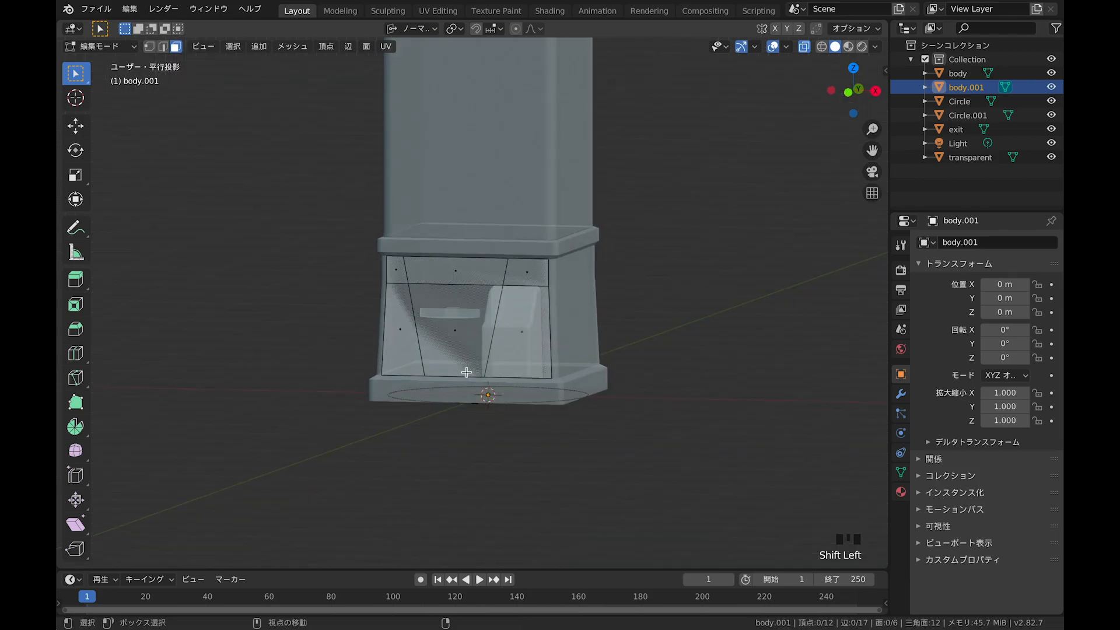
{"action": "left_click", "coordinate": [396, 270]}
{"action": "left_click", "coordinate": [400, 319], "text": "shift"}
{"action": "left_click", "coordinate": [527, 272], "text": "shift"}
{"action": "left_click", "coordinate": [521, 326], "text": "shift"}
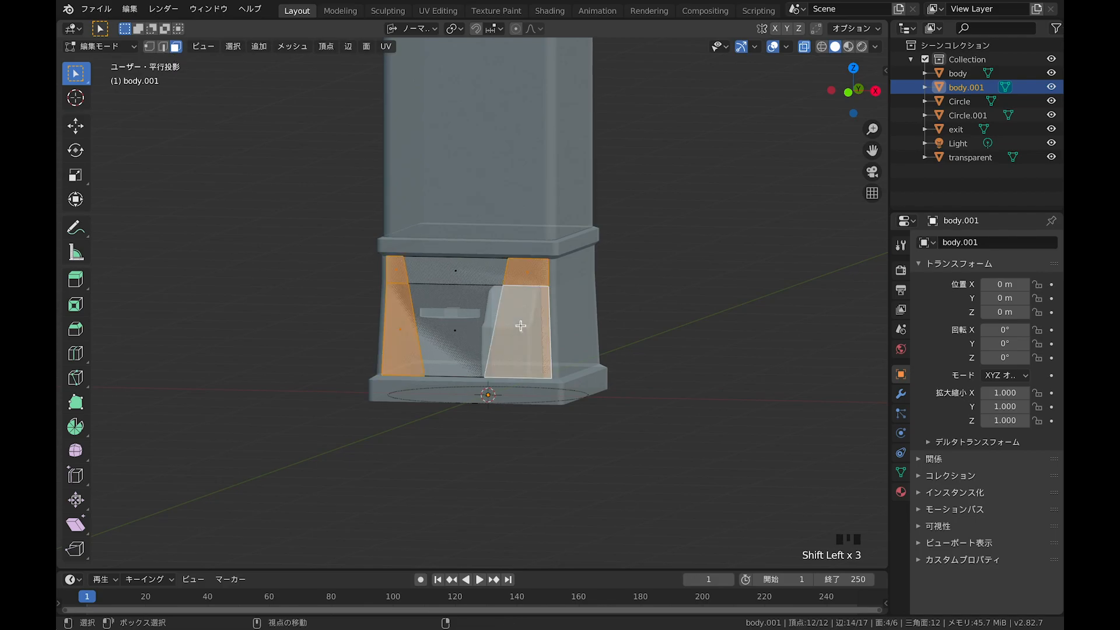
{"action": "key", "text": "x"}
{"action": "left_click", "coordinate": [523, 343]}
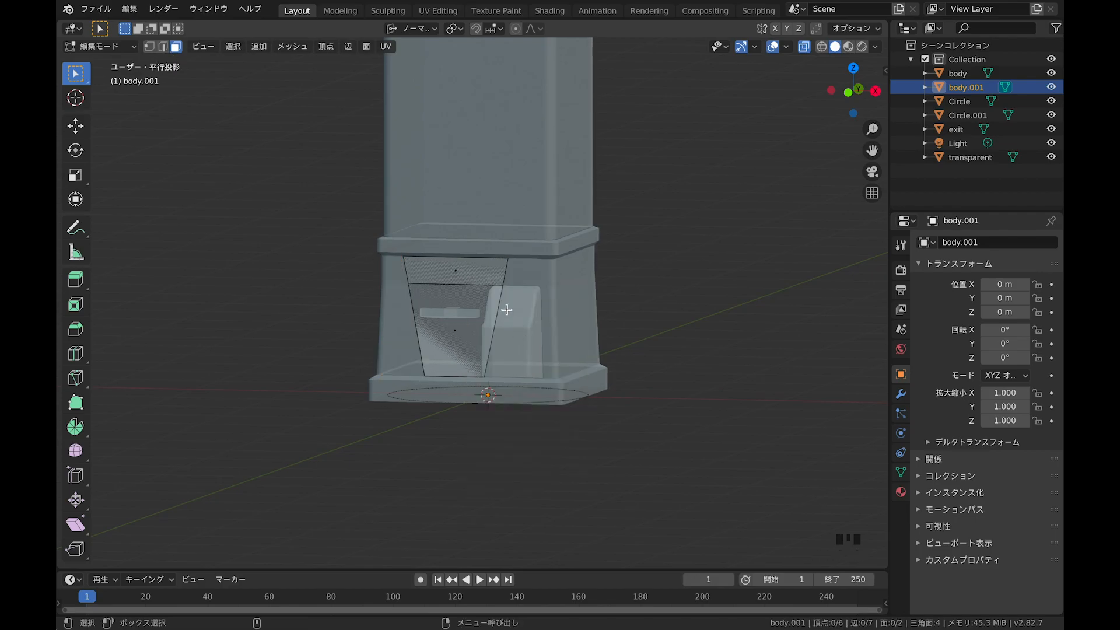
{"action": "middle_click_drag", "start_coordinate": [507, 310], "coordinate": [497, 303]}
{"action": "left_click", "coordinate": [471, 274]}
{"action": "left_click", "coordinate": [467, 299], "text": "shift"}
{"action": "left_click", "coordinate": [464, 279], "text": "shift"}
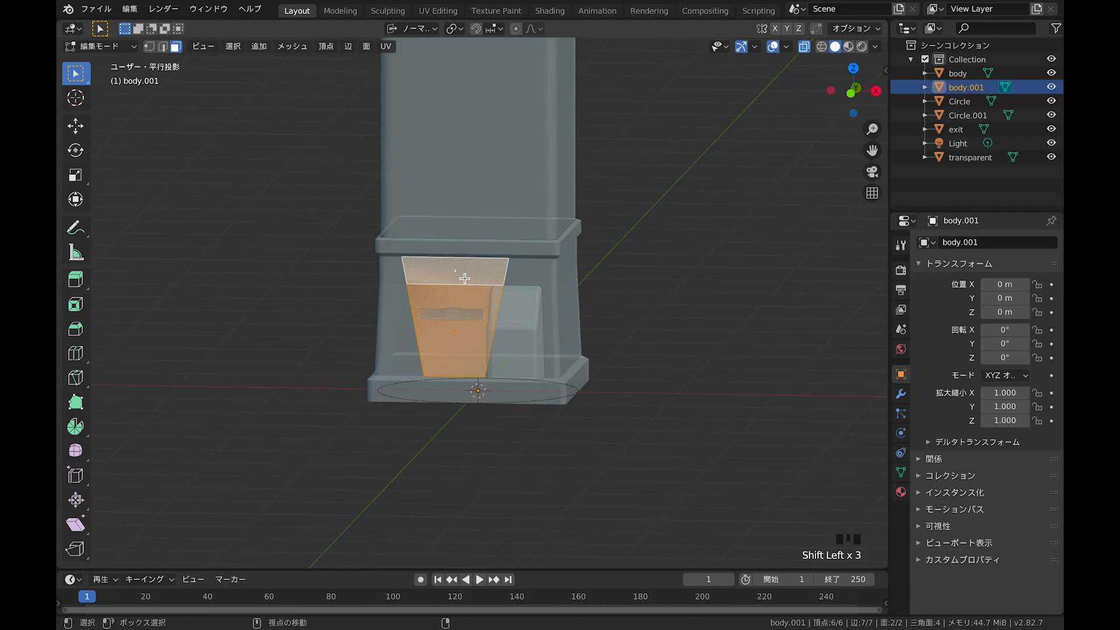
{"action": "key", "text": "KP_1"}
{"action": "key", "text": "g"}
{"action": "scroll", "coordinate": [440, 350], "scroll_direction": "down", "scroll_amount": 4}
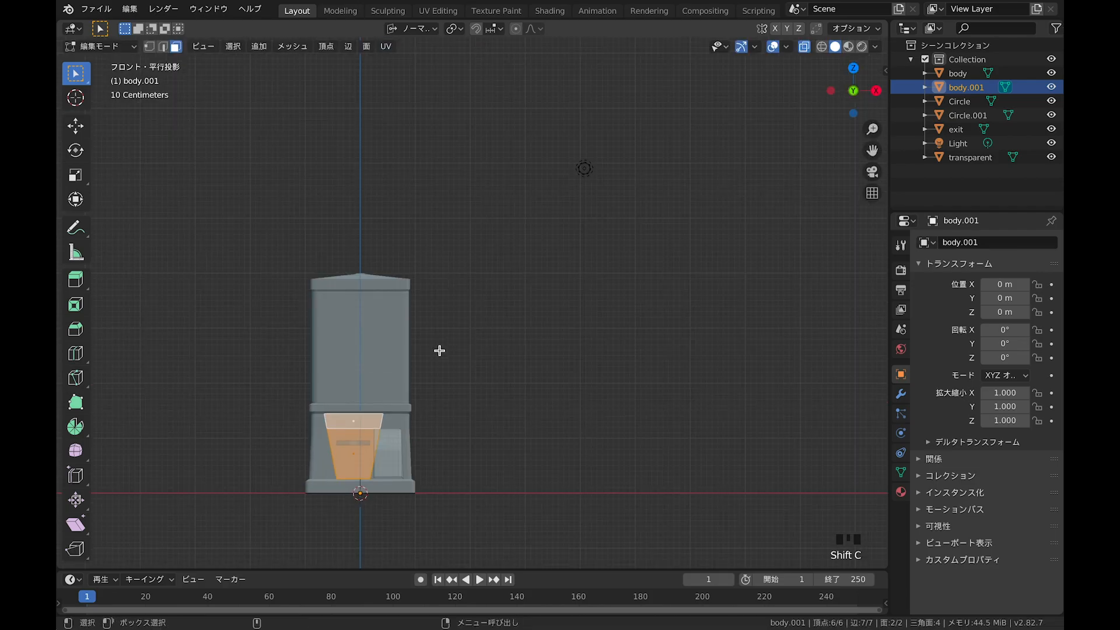
{"action": "scroll", "coordinate": [440, 350], "scroll_direction": "up", "scroll_amount": 5}
{"action": "left_click", "coordinate": [486, 313]}
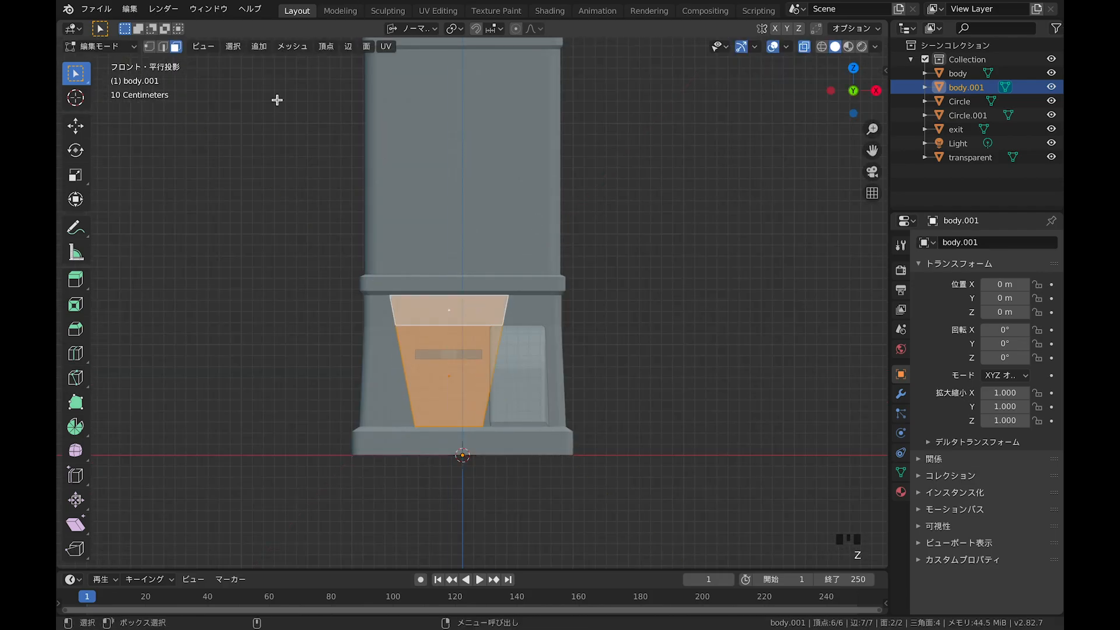
Step: Set the trapezoid panel's origin to its geometry and move the panel to about -0.19 m in X
{"action": "key", "text": "Tab"}
{"action": "left_click", "coordinate": [256, 47]}
{"action": "mouse_move", "coordinate": [263, 76]}
{"action": "left_click", "coordinate": [432, 91]}
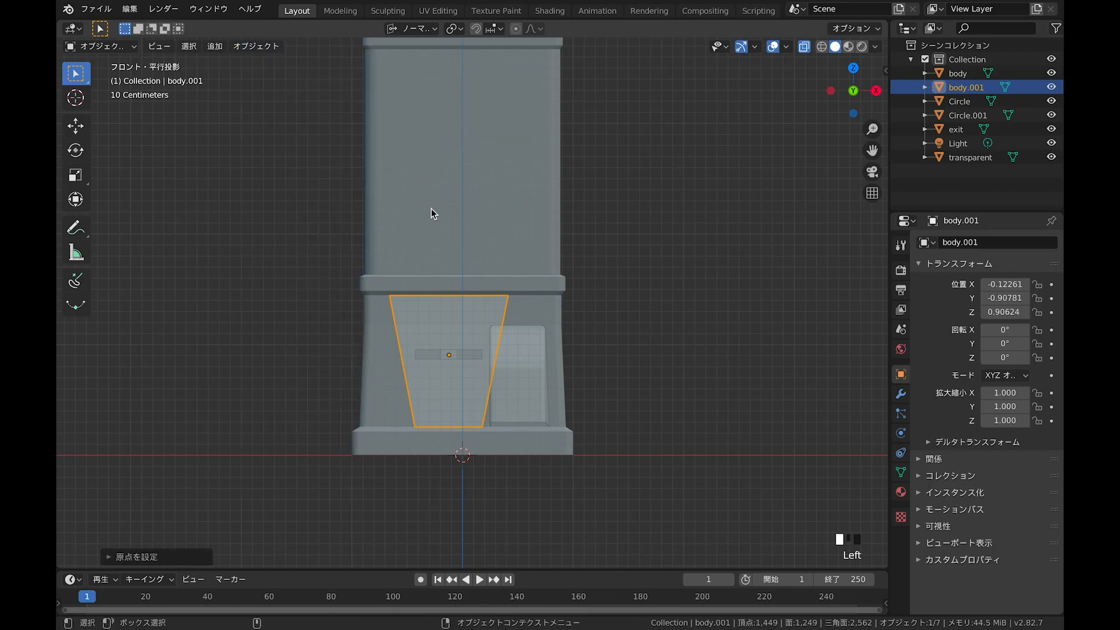
{"action": "key", "text": "g"}
{"action": "left_click", "coordinate": [439, 314]}
{"action": "key", "text": "s"}
{"action": "key", "text": "Escape"}
{"action": "left_click", "coordinate": [453, 360]}
{"action": "key", "text": "Tab"}
{"action": "left_click", "coordinate": [469, 352]}
{"action": "left_click", "coordinate": [647, 339]}
{"action": "left_click_drag", "start_coordinate": [646, 337], "coordinate": [535, 330], "text": "alt"}
{"action": "left_click", "coordinate": [427, 355]}
{"action": "key", "text": "Tab"}
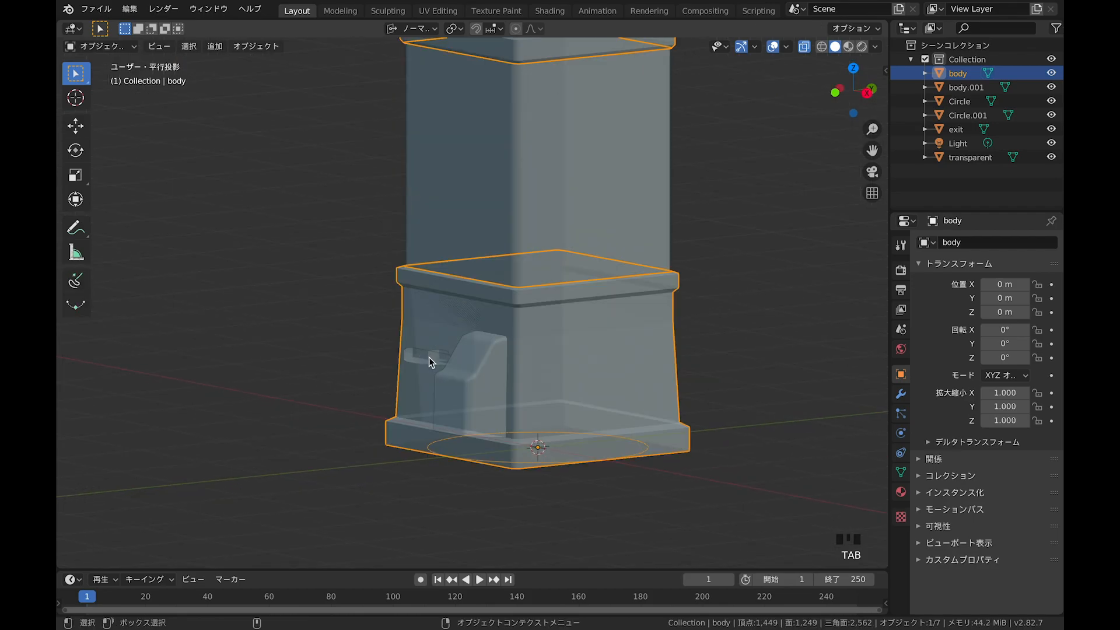
Step: Join the half-round handle part and its block into one object and move it to about -0.18 m in X
{"action": "left_click", "coordinate": [429, 358]}
{"action": "left_click_drag", "start_coordinate": [352, 371], "coordinate": [402, 409], "text": "alt"}
{"action": "left_click", "coordinate": [430, 349], "text": "shift"}
{"action": "right_click", "coordinate": [651, 299]}
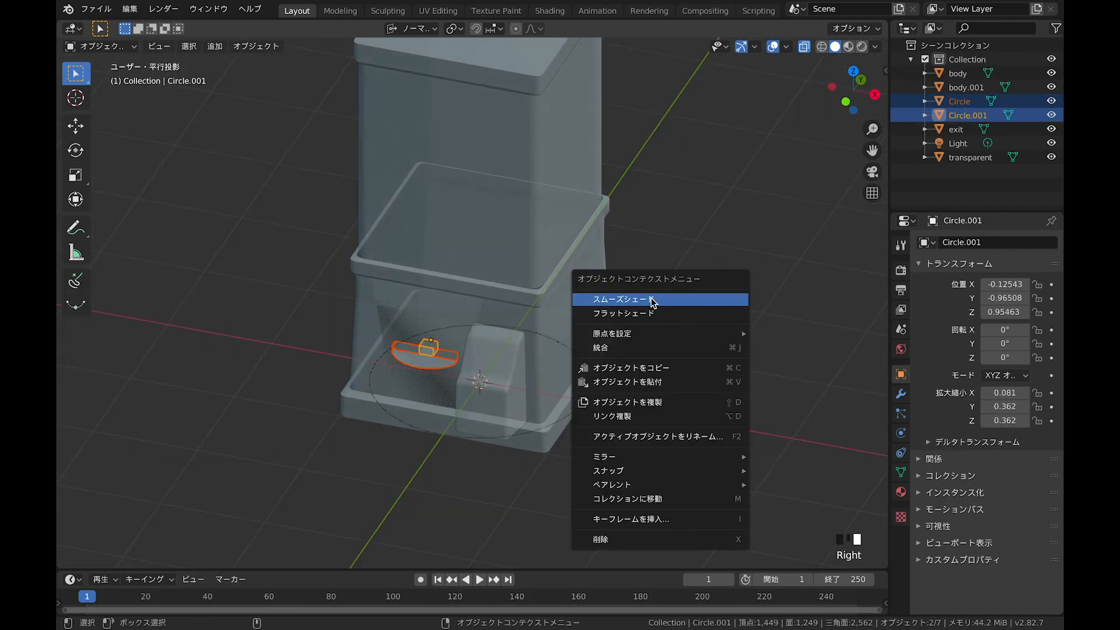
{"action": "left_click", "coordinate": [635, 348]}
{"action": "key", "text": "KP_1"}
{"action": "key", "text": "g"}
{"action": "left_click", "coordinate": [605, 336]}
{"action": "left_click_drag", "start_coordinate": [605, 337], "coordinate": [508, 307], "text": "alt"}
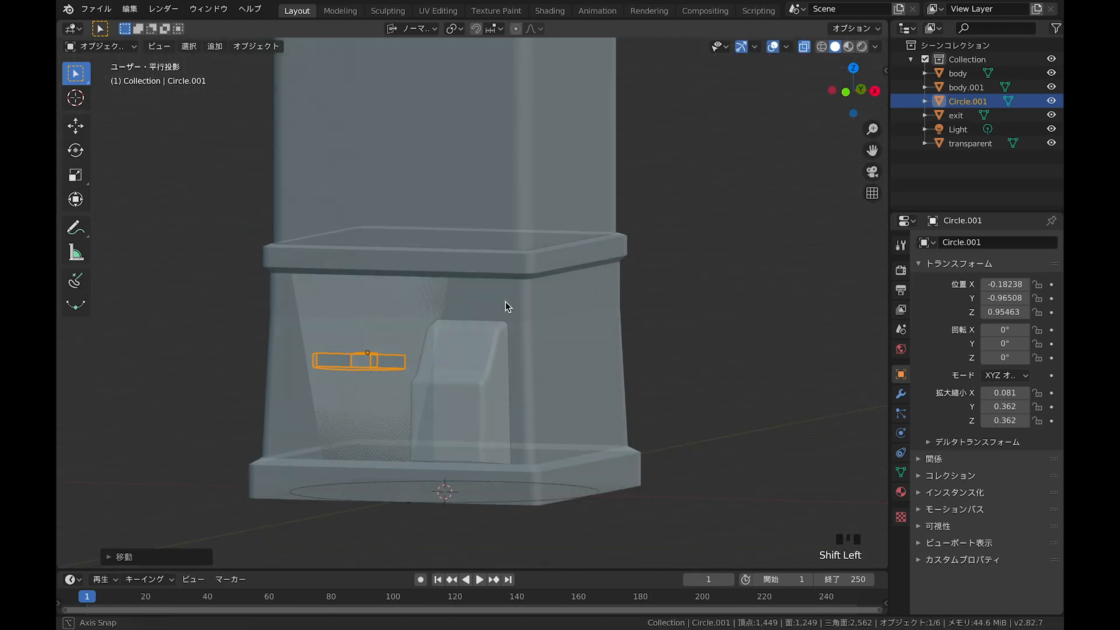
Step: Duplicate the upper face of the trapezoid panel, separate the copy into its own object, and select it in Object Mode
{"action": "left_click", "coordinate": [401, 285]}
{"action": "key", "text": "Tab"}
{"action": "key", "text": "shift+d"}
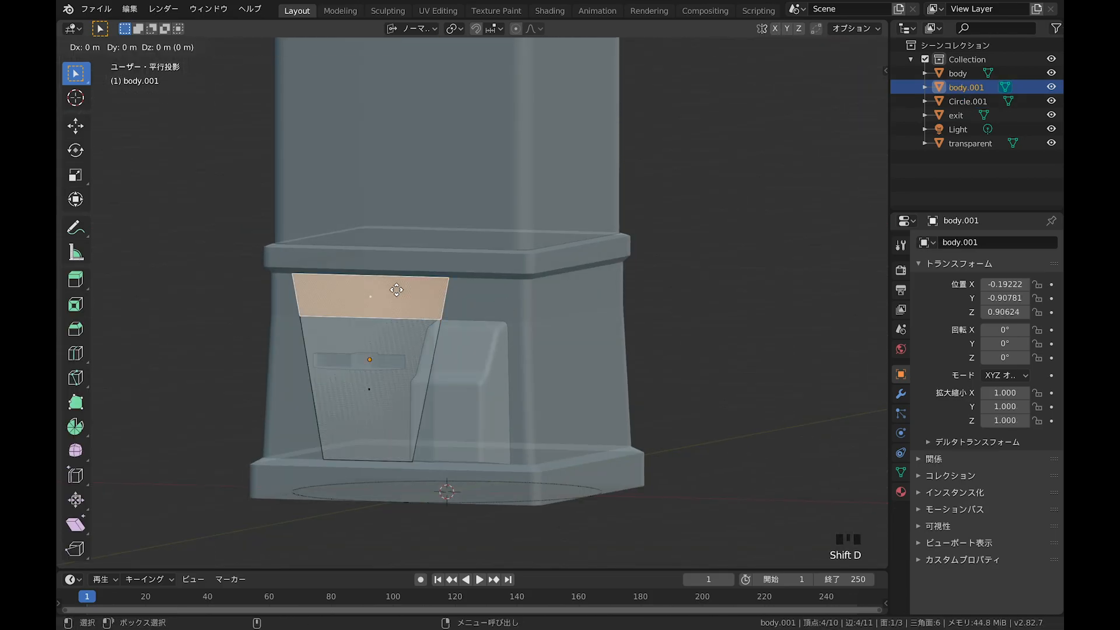
{"action": "right_click", "coordinate": [396, 290]}
{"action": "key", "text": "p"}
{"action": "left_click", "coordinate": [397, 290]}
{"action": "key", "text": "Tab"}
{"action": "left_click", "coordinate": [397, 291]}
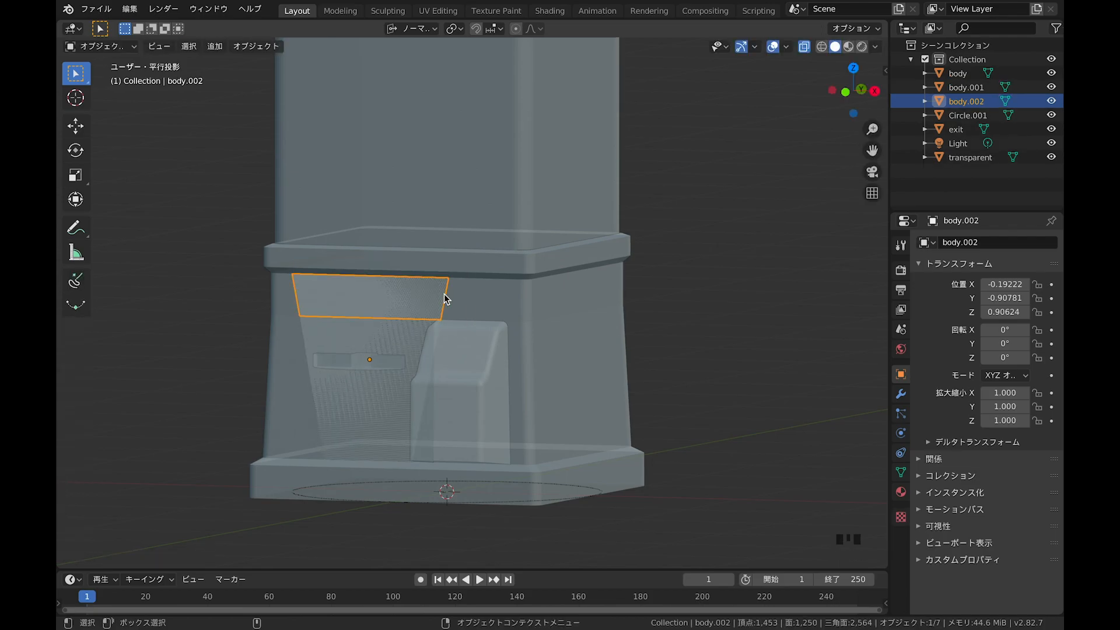
Step: Move the separated upper panel's origin to the centre of its own shape
{"action": "key", "text": "KP_1"}
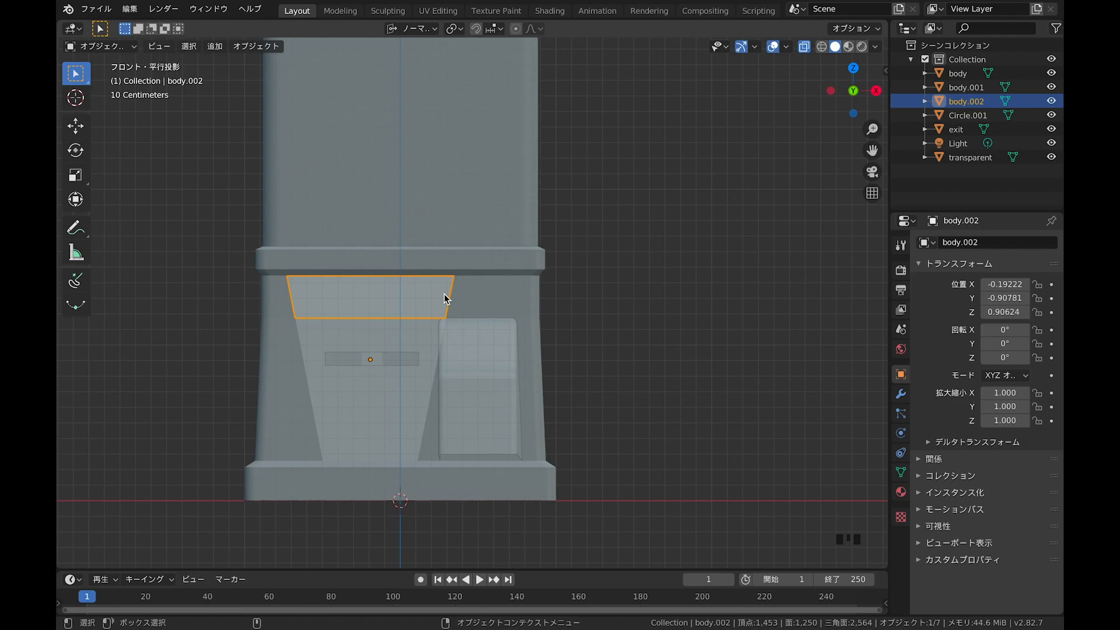
{"action": "key", "text": "Tab"}
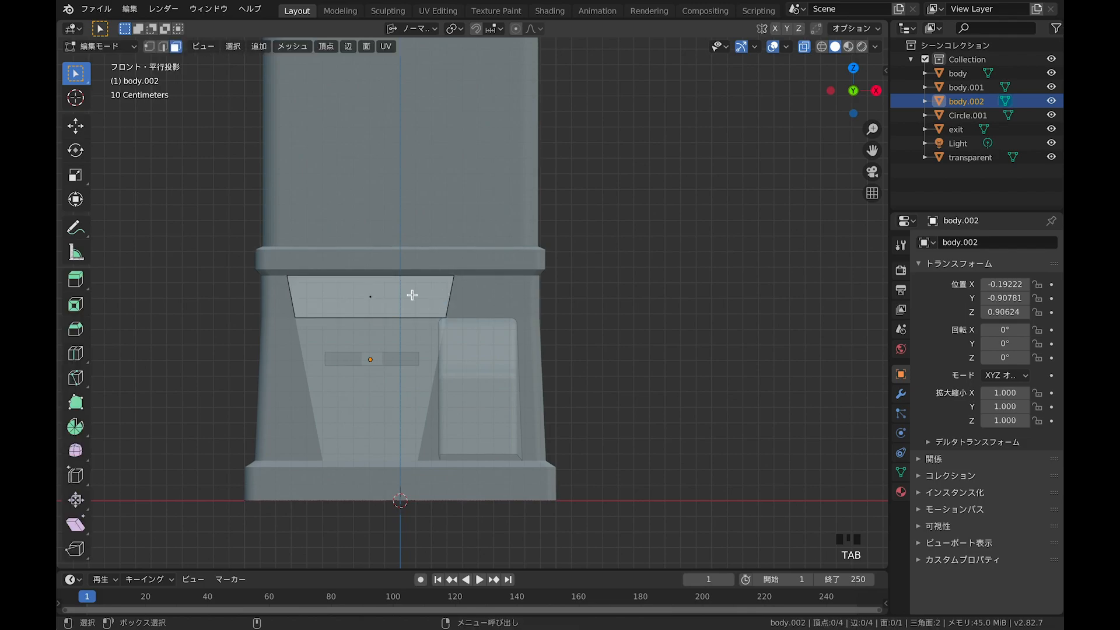
{"action": "left_click", "coordinate": [149, 46]}
{"action": "key", "text": "Tab"}
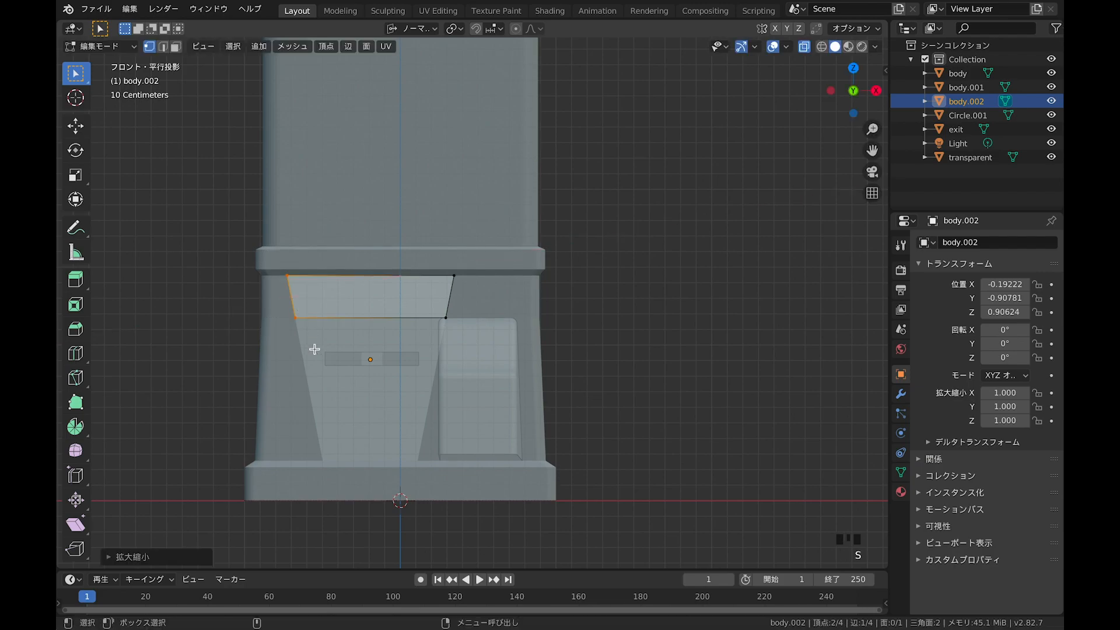
{"action": "left_click", "coordinate": [265, 47]}
{"action": "mouse_move", "coordinate": [272, 77]}
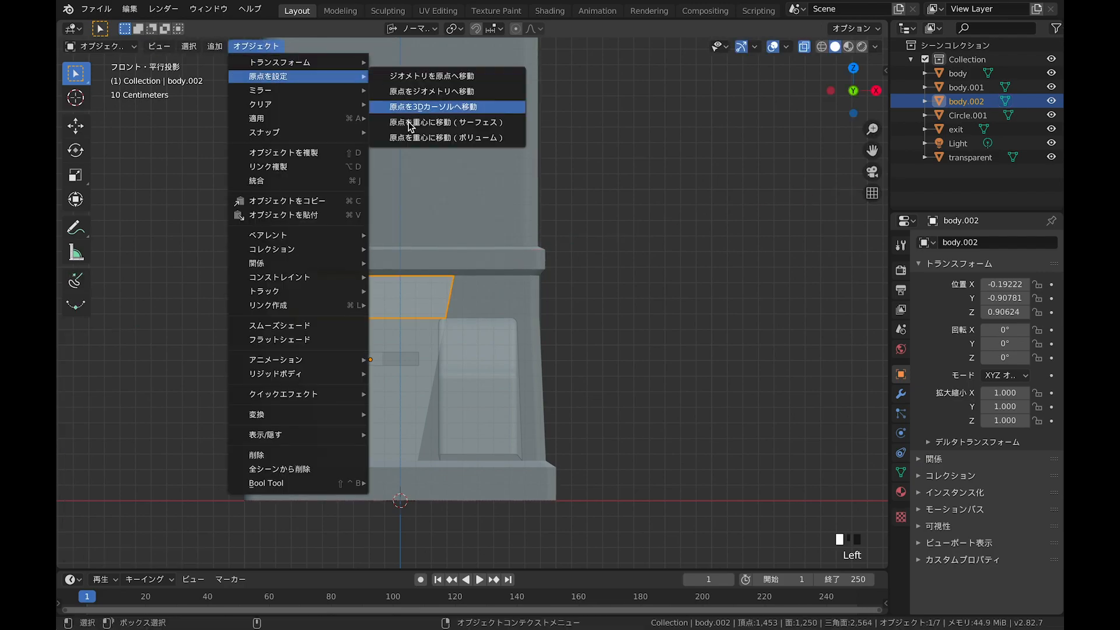
{"action": "left_click", "coordinate": [449, 107]}
{"action": "key", "text": "shift+c"}
{"action": "right_click_drag", "start_coordinate": [407, 362], "coordinate": [437, 275], "text": "shift"}
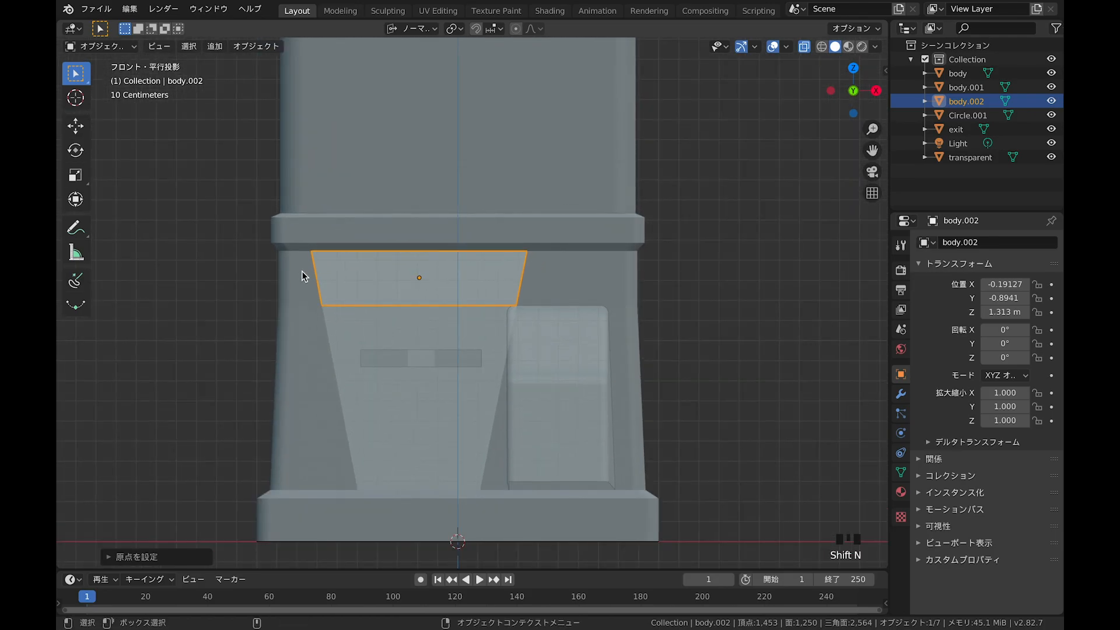
Step: Try scaling the upper panel's left edge along X and to 0 along Y, and undo the last scaling
{"action": "left_click", "coordinate": [320, 275]}
{"action": "left_click", "coordinate": [321, 277]}
{"action": "left_click", "coordinate": [320, 279]}
{"action": "left_click", "coordinate": [318, 278]}
{"action": "left_click", "coordinate": [318, 277]}
{"action": "key", "text": "Tab"}
{"action": "key", "text": "Tab"}
{"action": "left_click", "coordinate": [318, 278]}
{"action": "key", "text": "Tab"}
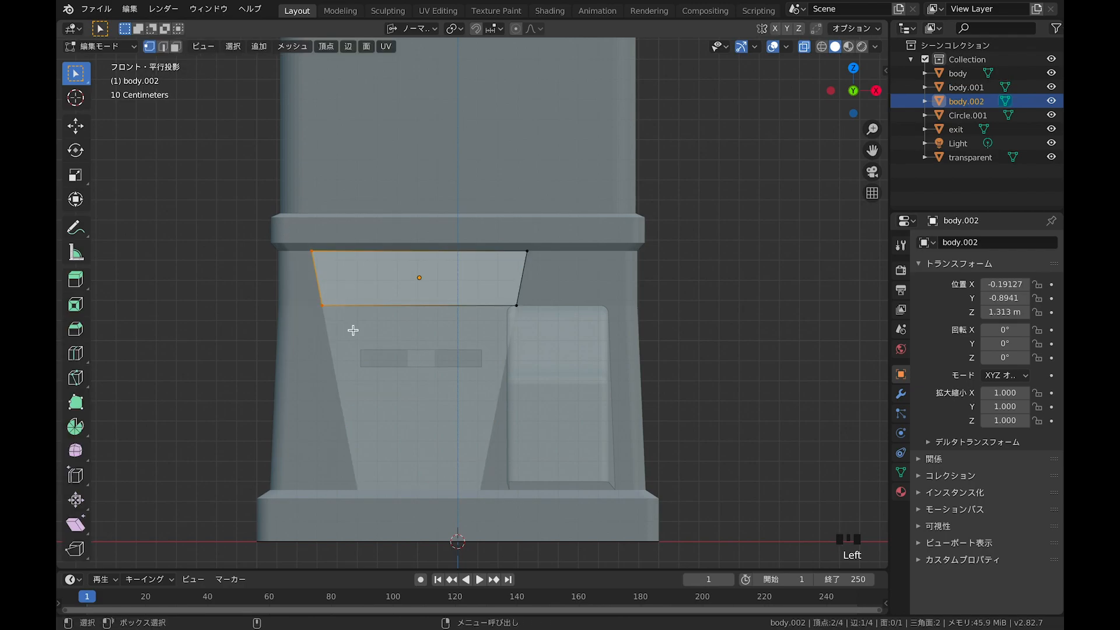
{"action": "key", "text": "s"}
{"action": "key", "text": "x"}
{"action": "key", "text": "Return"}
{"action": "key", "text": "s"}
{"action": "key", "text": "y"}
{"action": "key", "text": "0"}
{"action": "key", "text": "Return"}
{"action": "key", "text": "super+z"}
Step: Try scaling the upper panel's left edge to 0 along Z and once more along its normal X axis
{"action": "key", "text": "s"}
{"action": "key", "text": "z"}
{"action": "key", "text": "0"}
{"action": "key", "text": "Return"}
{"action": "mouse_move", "coordinate": [373, 312]}
{"action": "middle_mouse_down", "text": "shift"}
{"action": "mouse_move", "coordinate": [510, 313]}
{"action": "mouse_move", "coordinate": [370, 319]}
{"action": "middle_mouse_up", "text": "shift"}
{"action": "key", "text": "KP_1"}
{"action": "key", "text": "s"}
{"action": "key", "text": "x"}
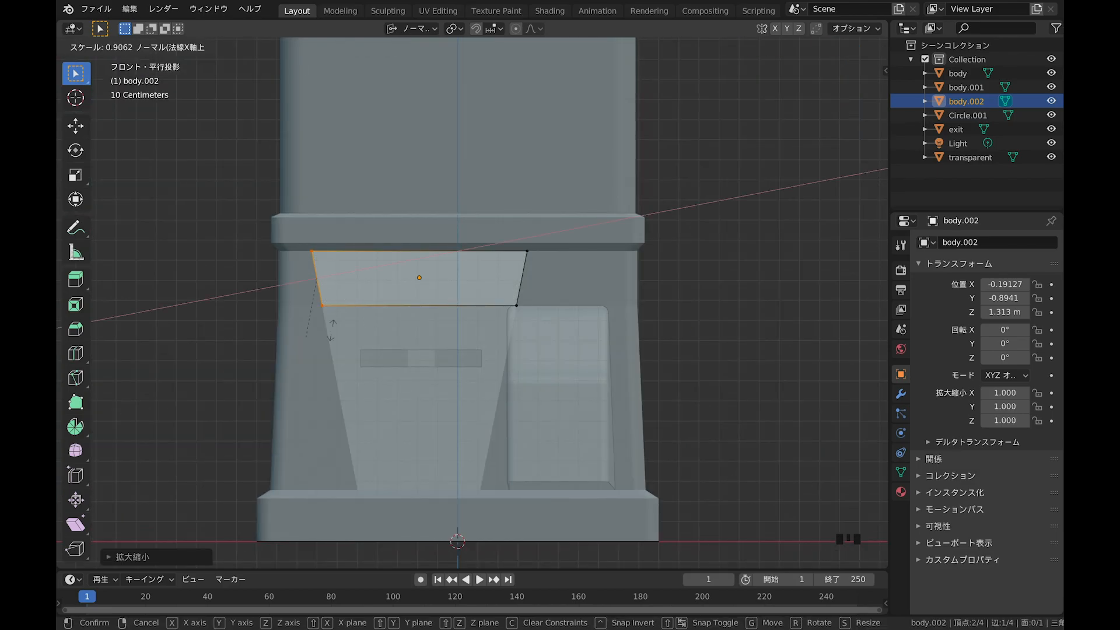
{"action": "key", "text": "Escape"}
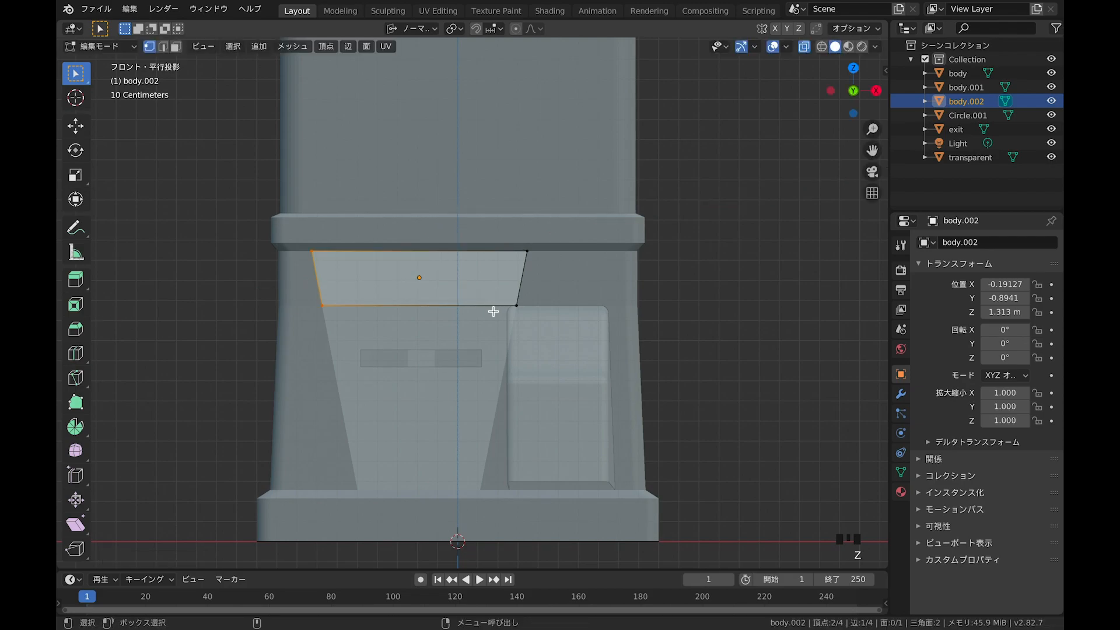
Step: Apply the object transforms of the upper panel and of the larger trapezoid panel
{"action": "key", "text": "Tab"}
{"action": "key", "text": "ctrl+a"}
{"action": "left_click", "coordinate": [486, 352]}
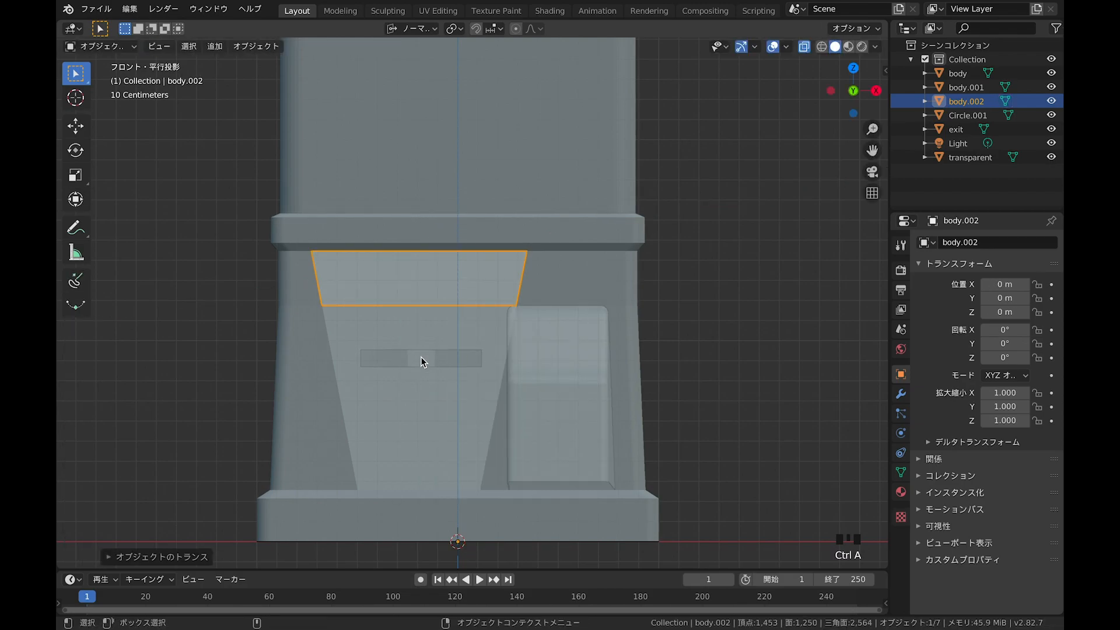
{"action": "left_click", "coordinate": [324, 346]}
{"action": "left_click", "coordinate": [330, 349]}
{"action": "key", "text": "ctrl+a"}
{"action": "left_click", "coordinate": [330, 349]}
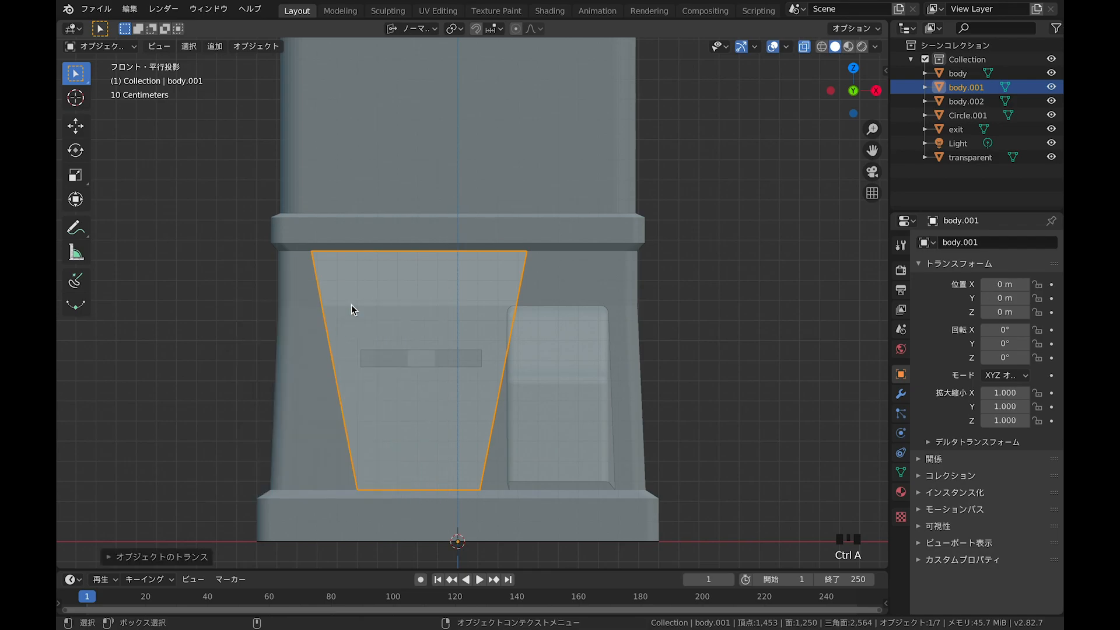
Step: Select the left edge of the upper panel and set the transform orientation to Global
{"action": "left_click", "coordinate": [364, 300]}
{"action": "key", "text": "Tab"}
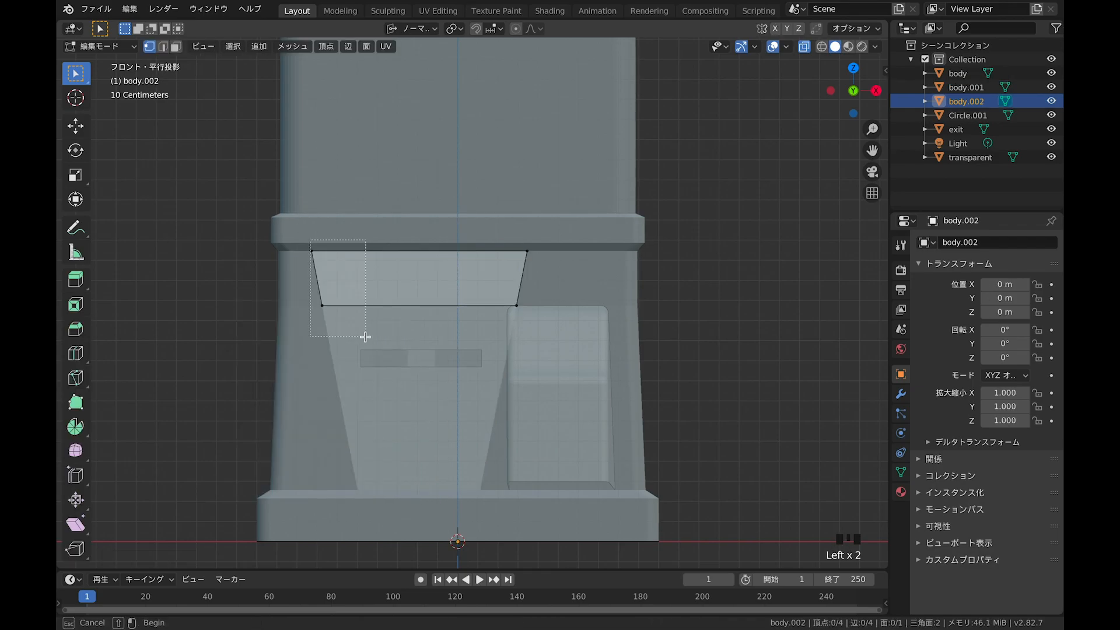
{"action": "key", "text": "g"}
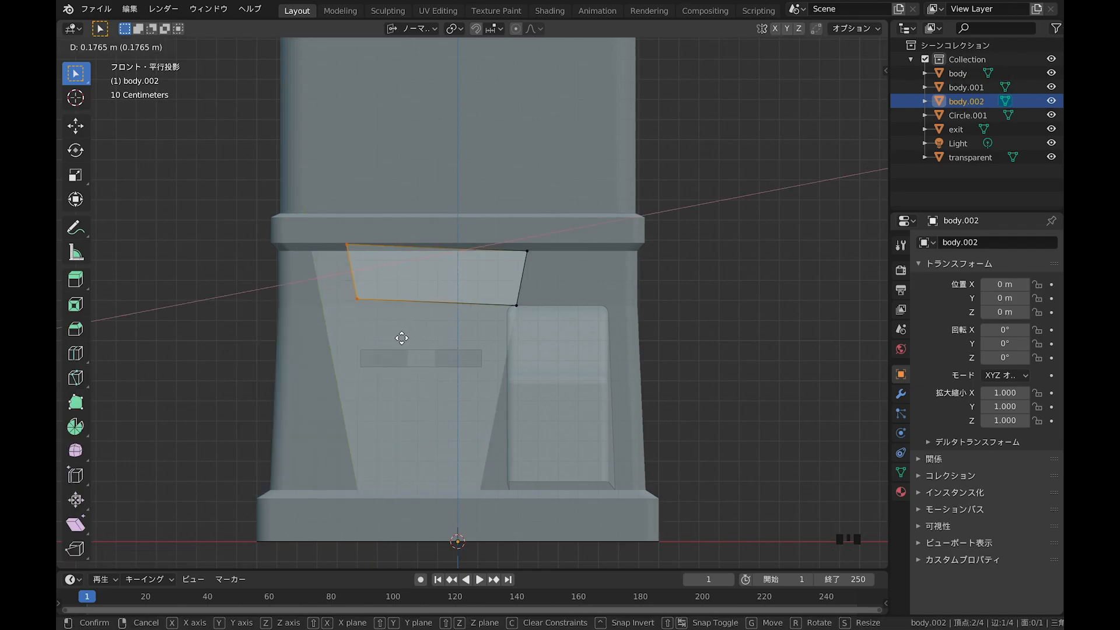
{"action": "right_click", "coordinate": [401, 338]}
{"action": "key", "text": "comma"}
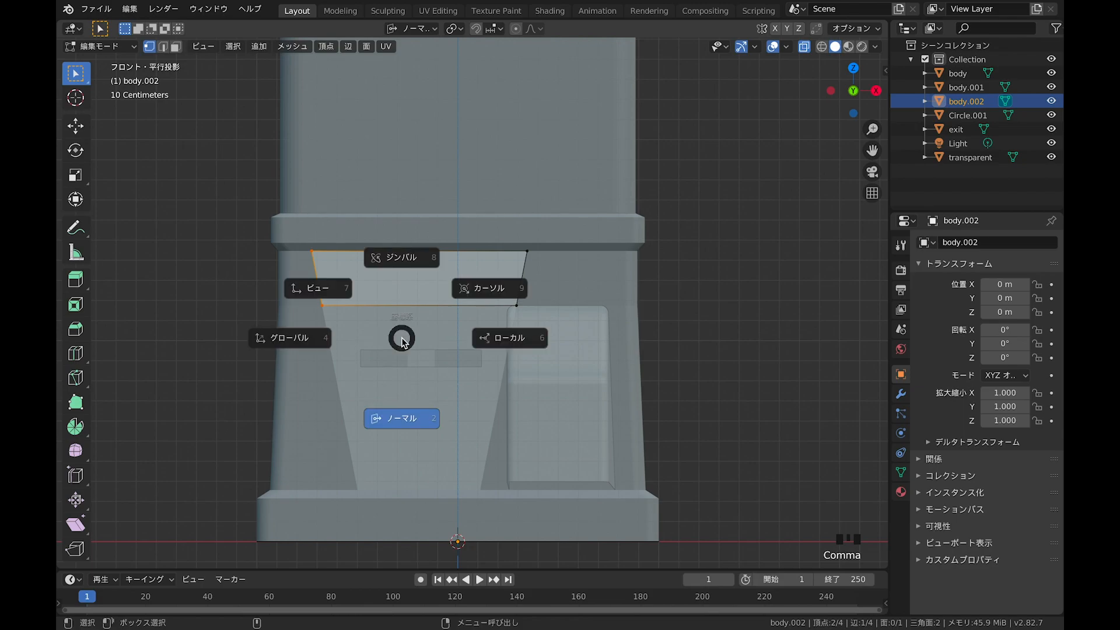
{"action": "left_click", "coordinate": [313, 336]}
Step: Straighten the left and right edges of the upper panel by scaling each to 0 along X
{"action": "key", "text": "s"}
{"action": "right_click", "coordinate": [356, 331]}
{"action": "key", "text": "s"}
{"action": "key", "text": "x"}
{"action": "key", "text": "0"}
{"action": "key", "text": "Return"}
{"action": "key", "text": "ctrl+i"}
{"action": "key", "text": "s"}
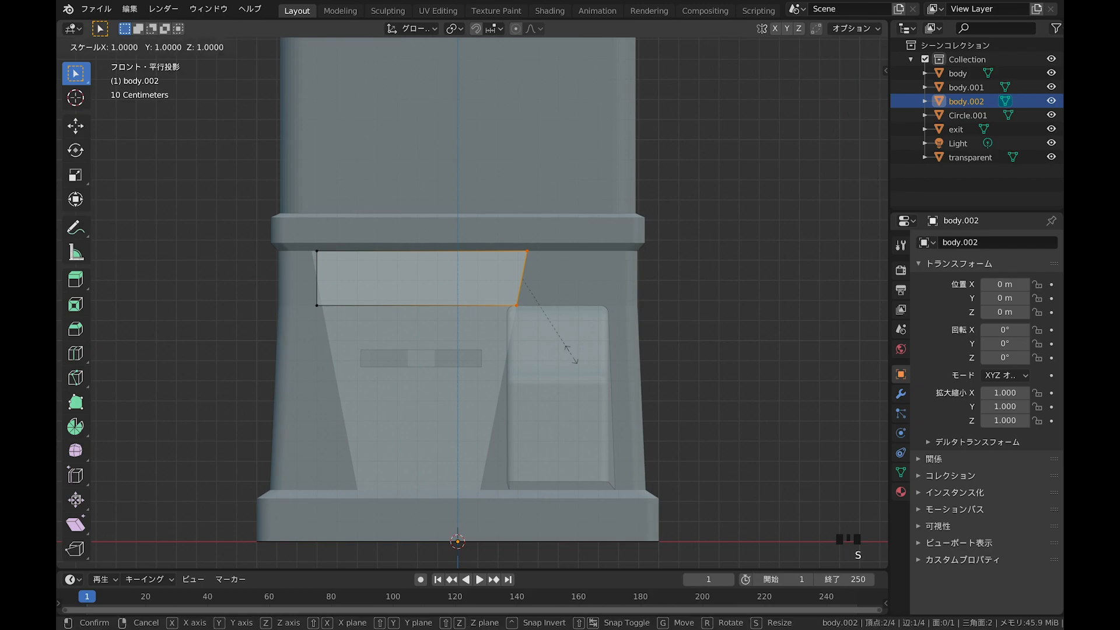
{"action": "key", "text": "x"}
{"action": "key", "text": "0"}
{"action": "key", "text": "Return"}
{"action": "key", "text": "ctrl+i"}
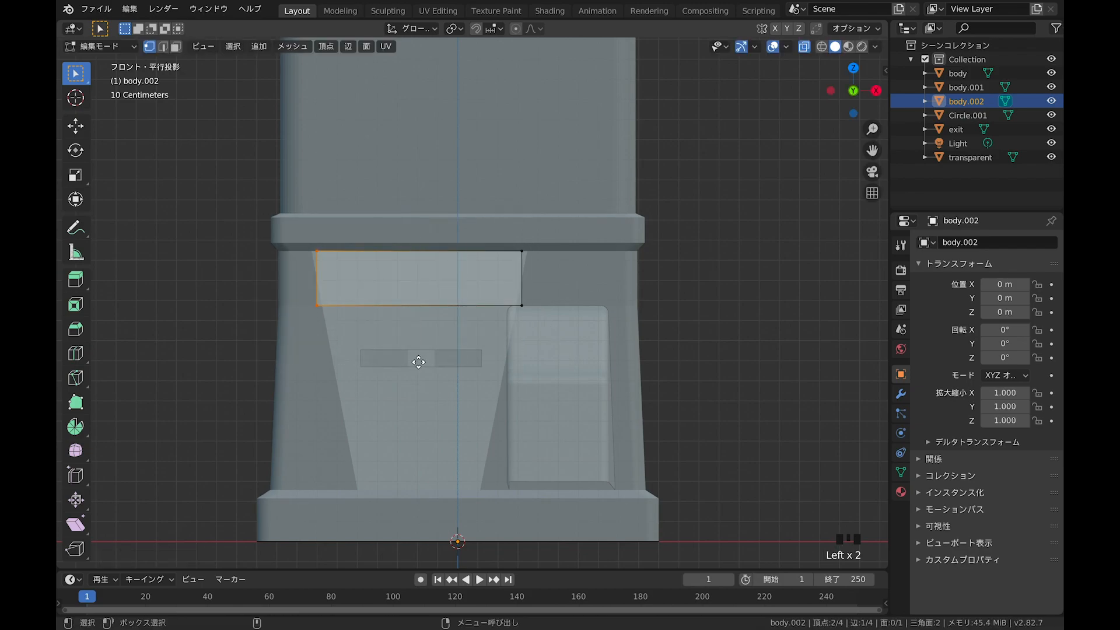
Step: Shrink the upper panel to a small rectangle and move it about 0.22 m along negative X
{"action": "key", "text": "g"}
{"action": "left_click", "coordinate": [513, 367]}
{"action": "left_click_drag", "start_coordinate": [367, 220], "coordinate": [593, 375]}
{"action": "key", "text": "s"}
{"action": "left_click", "coordinate": [543, 346]}
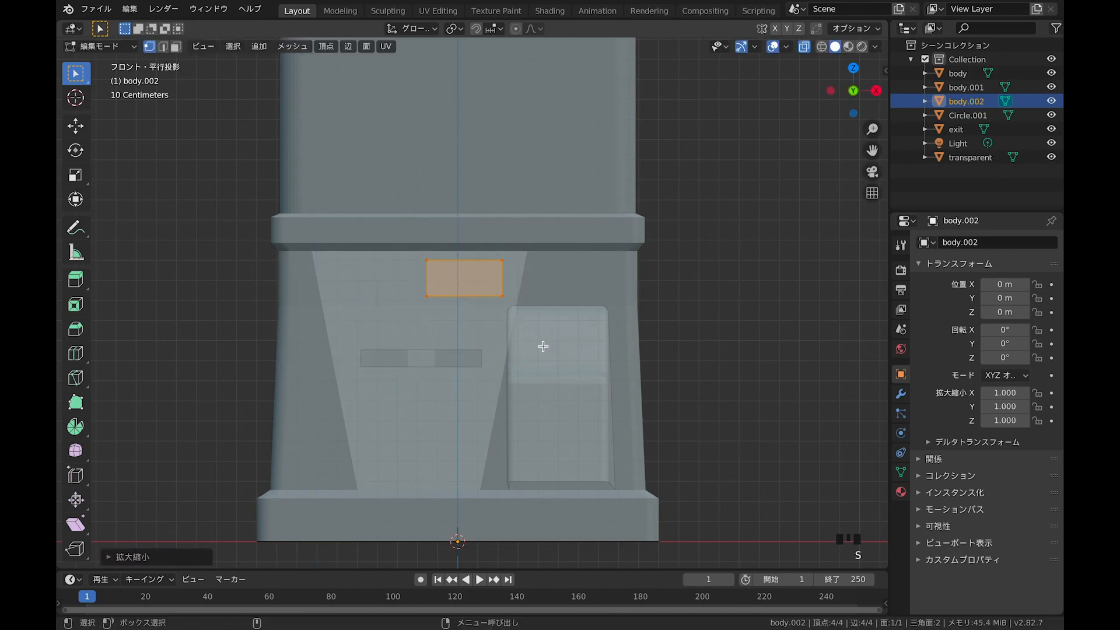
{"action": "key", "text": "g"}
{"action": "key", "text": "x"}
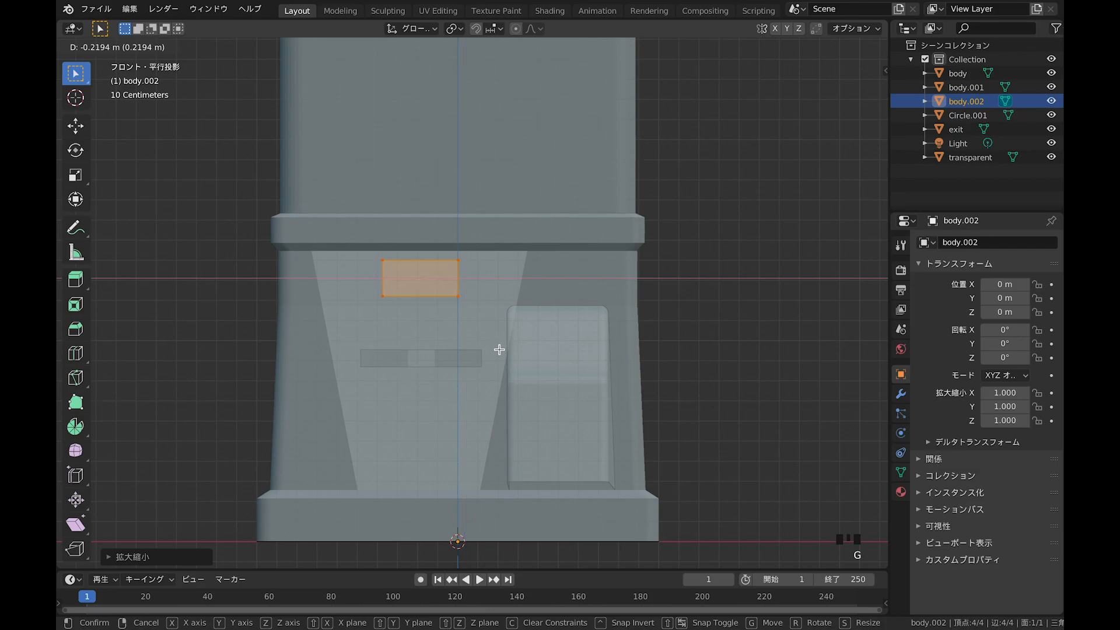
{"action": "left_click", "coordinate": [499, 350]}
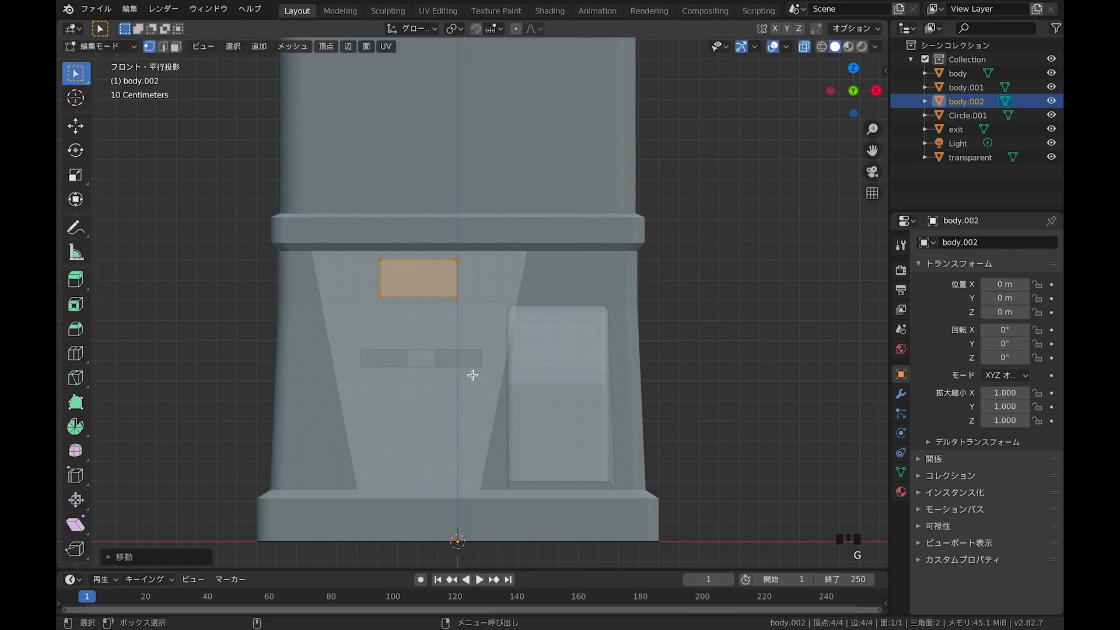
Step: Inset the small rectangle's face and move the inner face forward to form a protruding box
{"action": "scroll", "coordinate": [459, 298], "scroll_direction": "up", "scroll_amount": 1}
{"action": "key", "text": "i"}
{"action": "left_click", "coordinate": [463, 283]}
{"action": "mouse_move", "coordinate": [462, 282]}
{"action": "middle_mouse_down"}
{"action": "mouse_move", "coordinate": [385, 310]}
{"action": "mouse_move", "coordinate": [413, 308]}
{"action": "middle_mouse_up"}
{"action": "key", "text": "e"}
{"action": "right_click", "coordinate": [392, 306]}
{"action": "key", "text": "g"}
{"action": "left_click", "coordinate": [381, 312]}
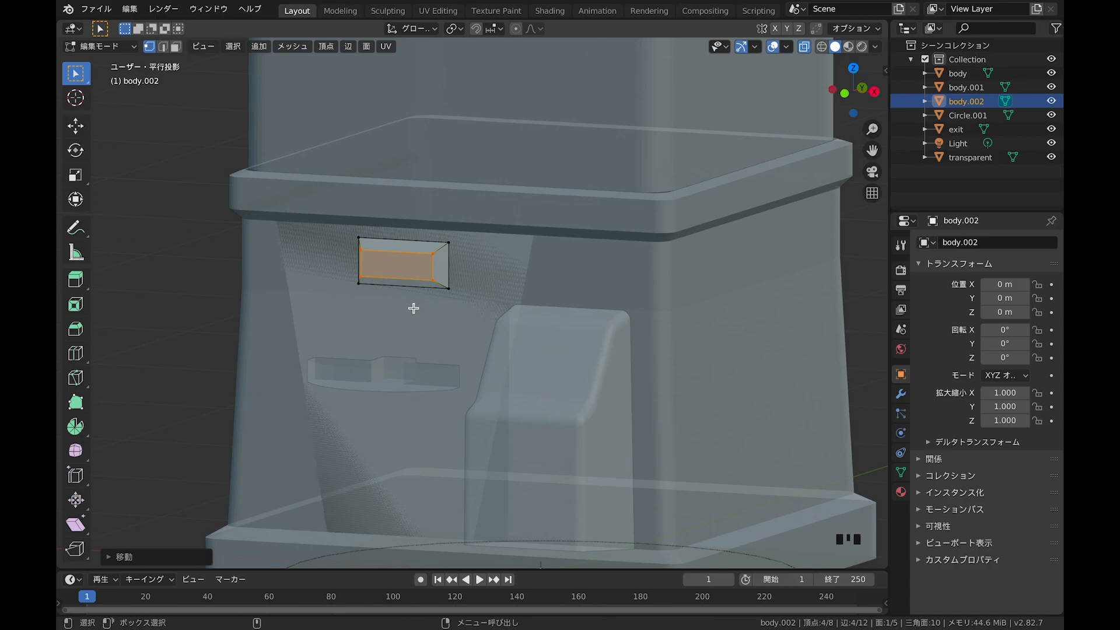
{"action": "middle_click_drag", "start_coordinate": [414, 308], "coordinate": [425, 303]}
{"action": "key", "text": "g"}
{"action": "left_click", "coordinate": [420, 311]}
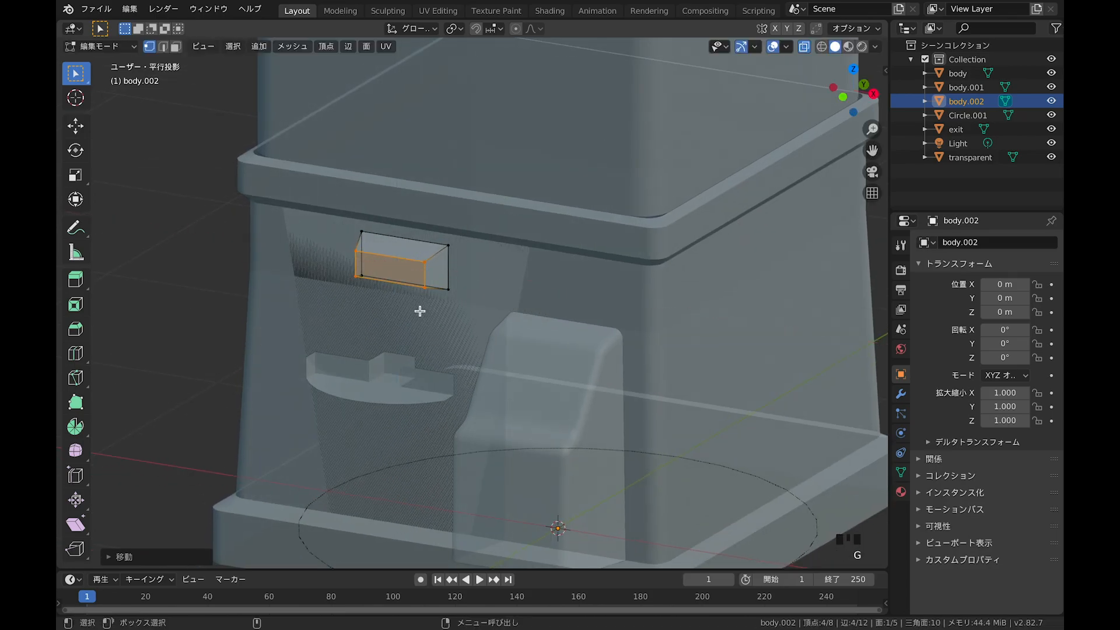
Step: Set the protruding box's origin to the centre of its geometry
{"action": "key", "text": "Tab"}
{"action": "key", "text": "KP_1"}
{"action": "key", "text": "s"}
{"action": "key", "text": "z"}
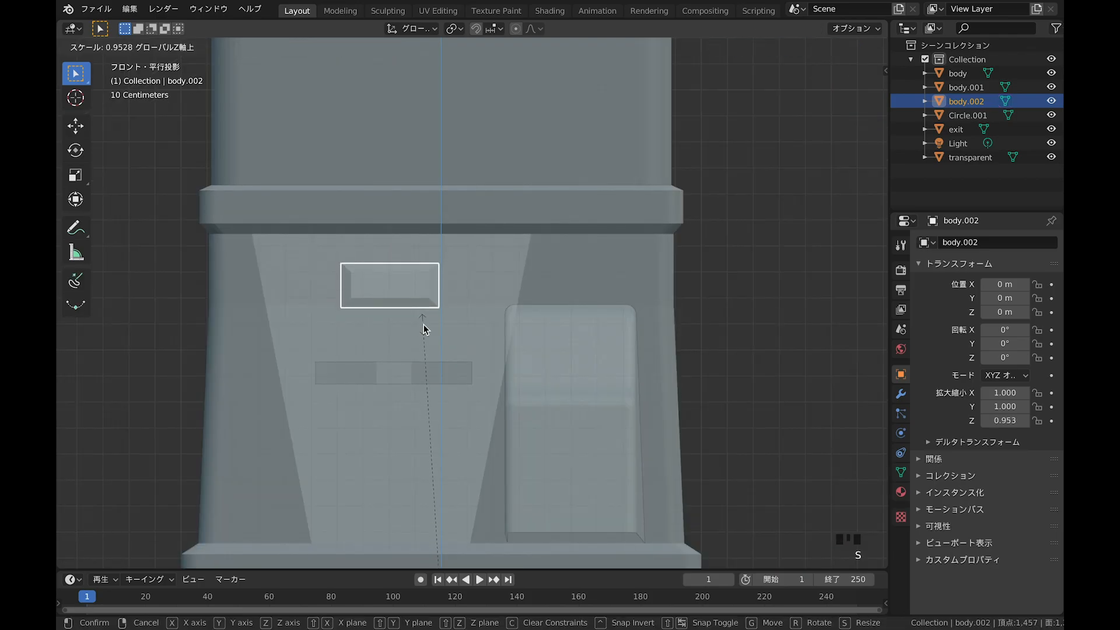
{"action": "right_click", "coordinate": [426, 325]}
{"action": "left_click", "coordinate": [255, 46]}
{"action": "mouse_move", "coordinate": [274, 77]}
{"action": "left_click", "coordinate": [406, 121]}
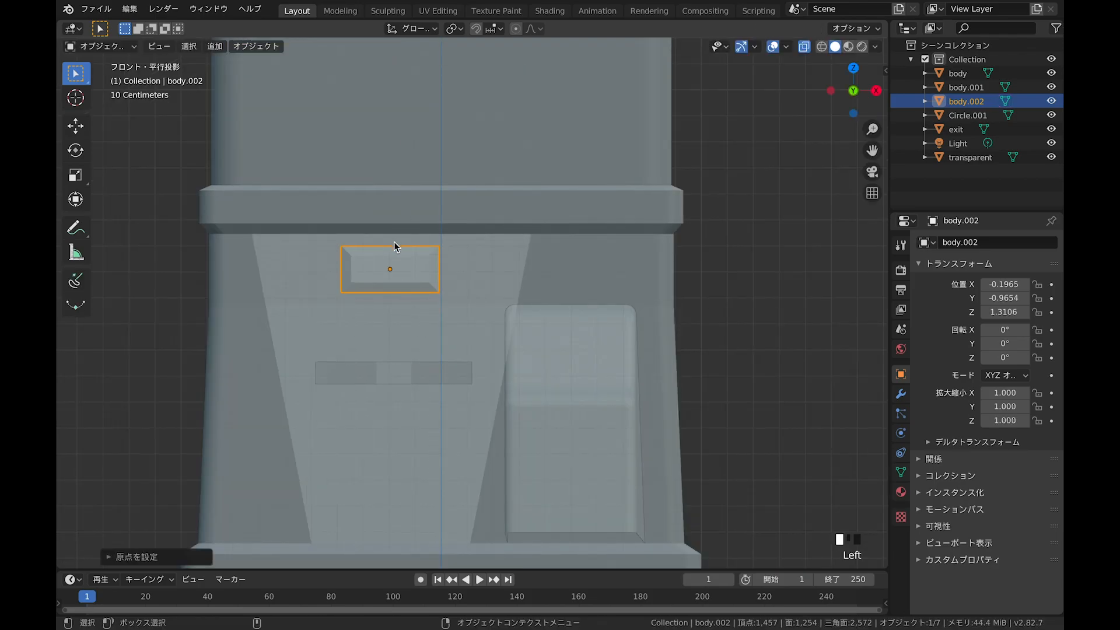
Step: Scale the box to about 1.33 along Z and lower it about 0.04 m
{"action": "key", "text": "s"}
{"action": "key", "text": "z"}
{"action": "left_click", "coordinate": [398, 231]}
{"action": "key", "text": "g"}
{"action": "key", "text": "z"}
{"action": "left_click", "coordinate": [399, 245]}
Step: Inset the top face of the box to a narrow strip
{"action": "middle_click_drag", "start_coordinate": [401, 270], "coordinate": [386, 318]}
{"action": "key", "text": "Tab"}
{"action": "left_click", "coordinate": [166, 50]}
{"action": "left_click", "coordinate": [175, 46]}
{"action": "left_click", "coordinate": [392, 250]}
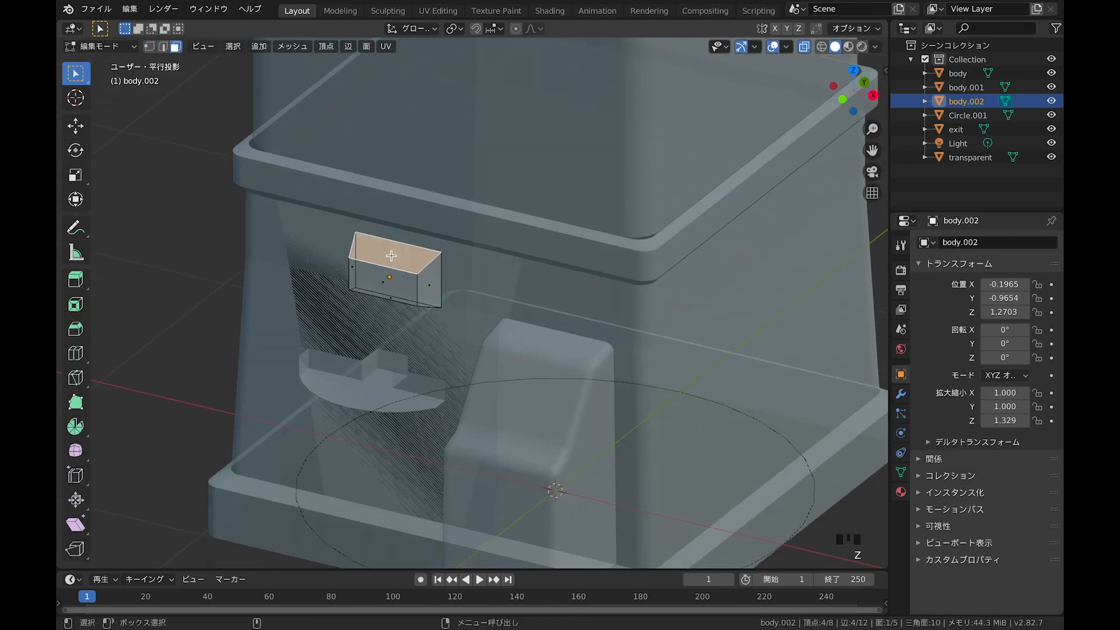
{"action": "key", "text": "i"}
{"action": "left_click", "coordinate": [427, 227]}
{"action": "scroll", "coordinate": [427, 226], "scroll_direction": "up", "scroll_amount": 2}
{"action": "scroll", "coordinate": [427, 227], "scroll_direction": "up", "scroll_amount": 1}
{"action": "key", "text": "i"}
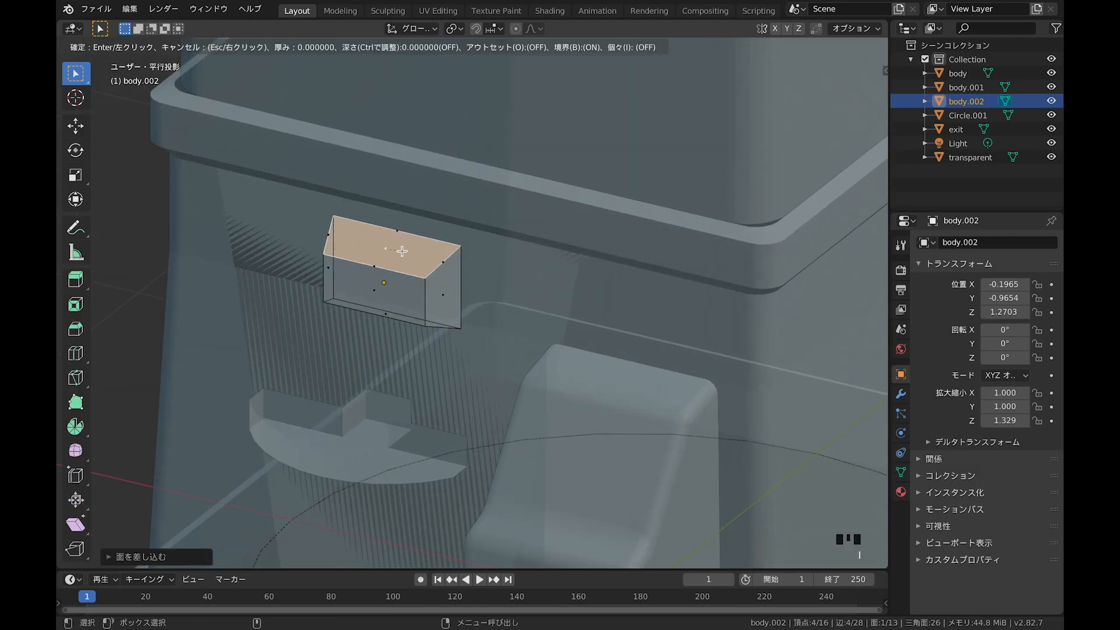
{"action": "left_click", "coordinate": [398, 249]}
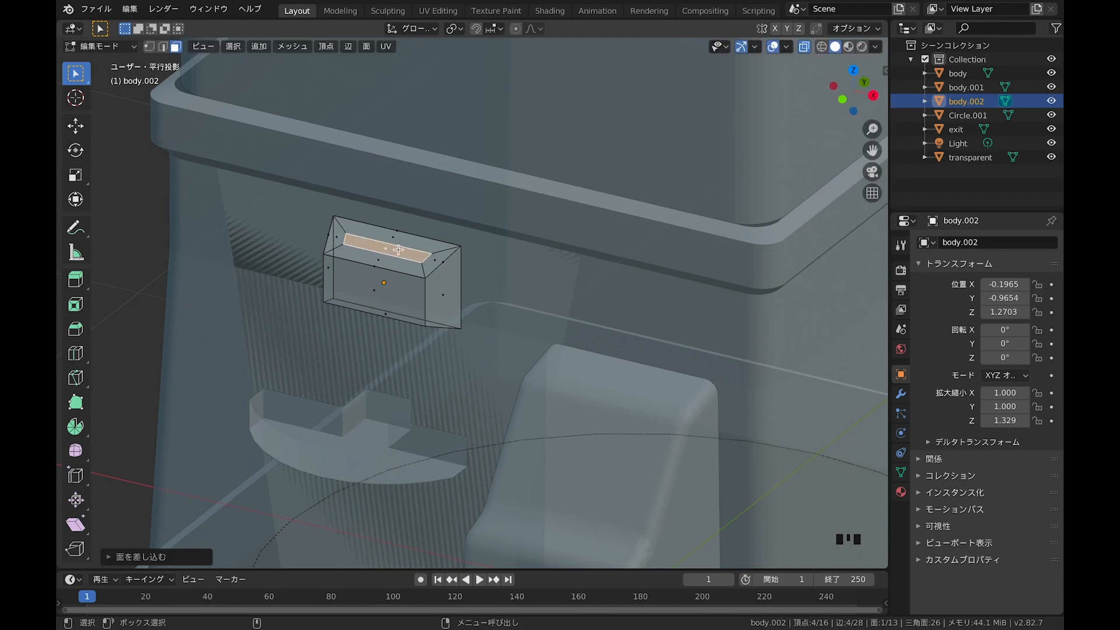
Step: Extrude the inset strip and lower it about 0.27 m along Z through the box
{"action": "key", "text": "e"}
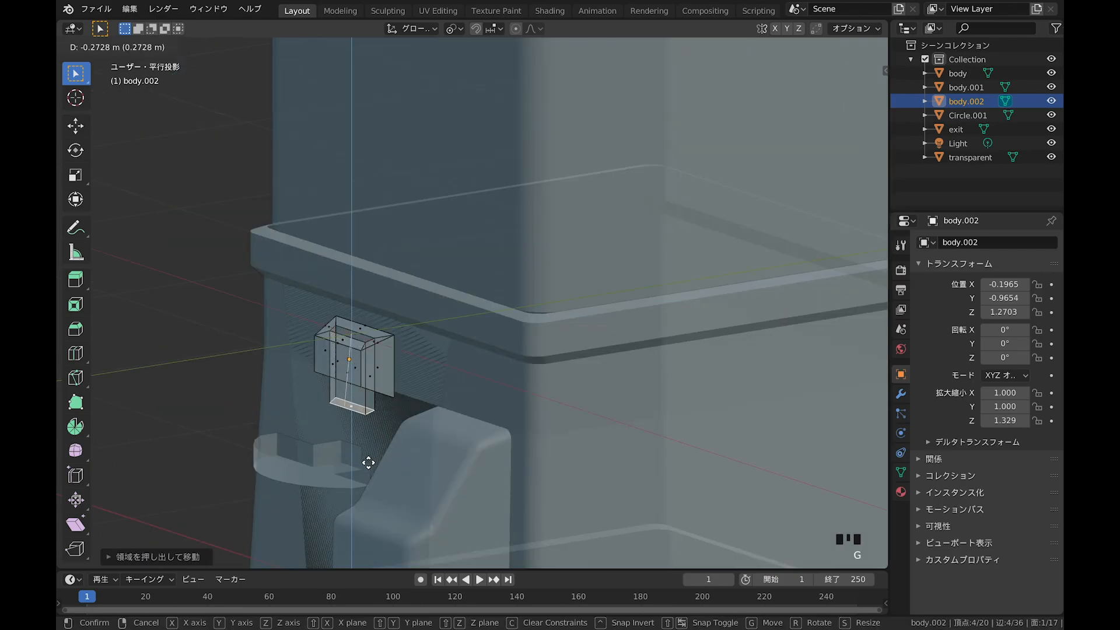
{"action": "left_click", "coordinate": [368, 462]}
{"action": "key", "text": "KP_1"}
{"action": "scroll", "coordinate": [368, 327], "scroll_direction": "up", "scroll_amount": 2}
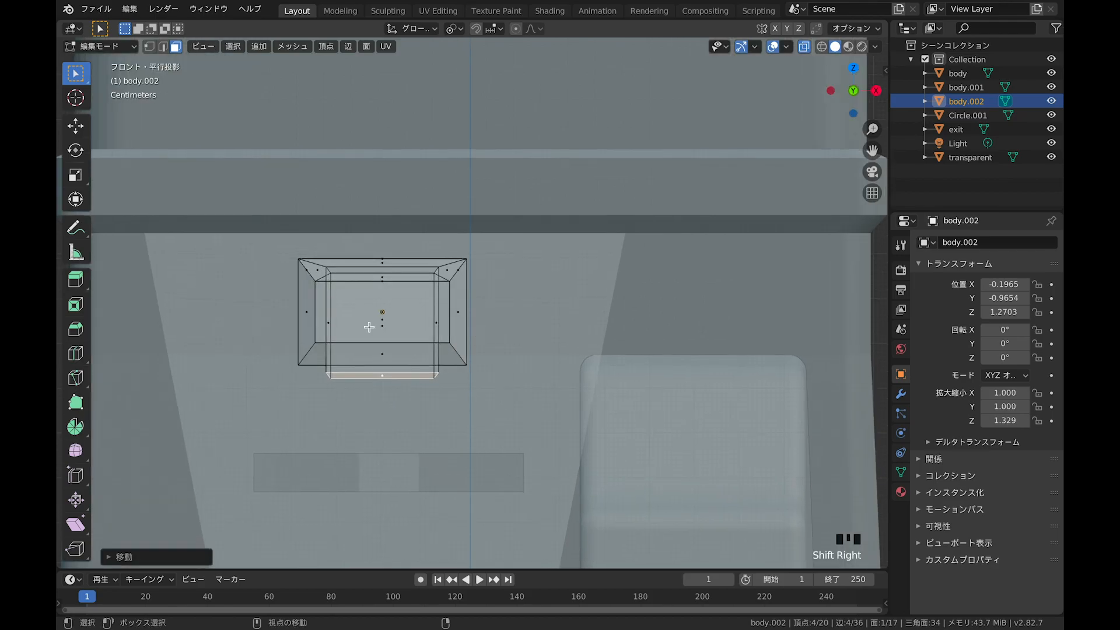
Step: Flatten the lower end of the extruded strip to 0 along Z and move it farther below the box
{"action": "left_click", "coordinate": [149, 46]}
{"action": "left_click", "coordinate": [451, 401]}
{"action": "left_click_drag", "start_coordinate": [293, 370], "coordinate": [293, 370]}
{"action": "key", "text": "s"}
{"action": "key", "text": "z"}
{"action": "key", "text": "0"}
{"action": "left_click", "coordinate": [293, 370]}
{"action": "key", "text": "g"}
{"action": "middle_click_drag", "start_coordinate": [293, 371], "coordinate": [289, 393]}
{"action": "left_click", "coordinate": [288, 393]}
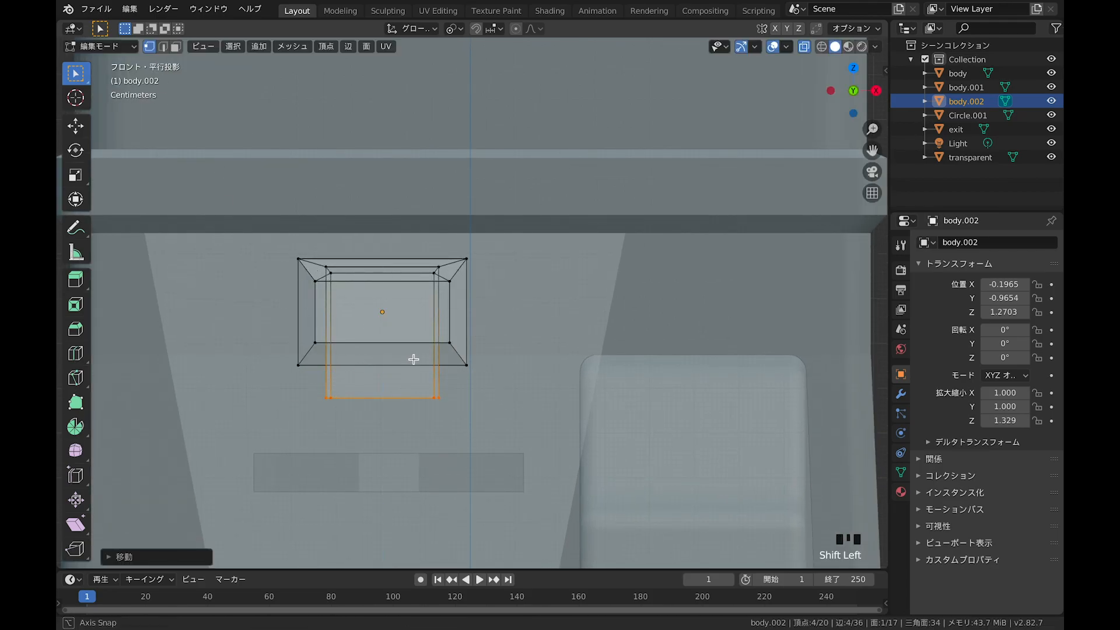
{"action": "middle_click_drag", "start_coordinate": [413, 357], "coordinate": [361, 363]}
{"action": "key", "text": "Tab"}
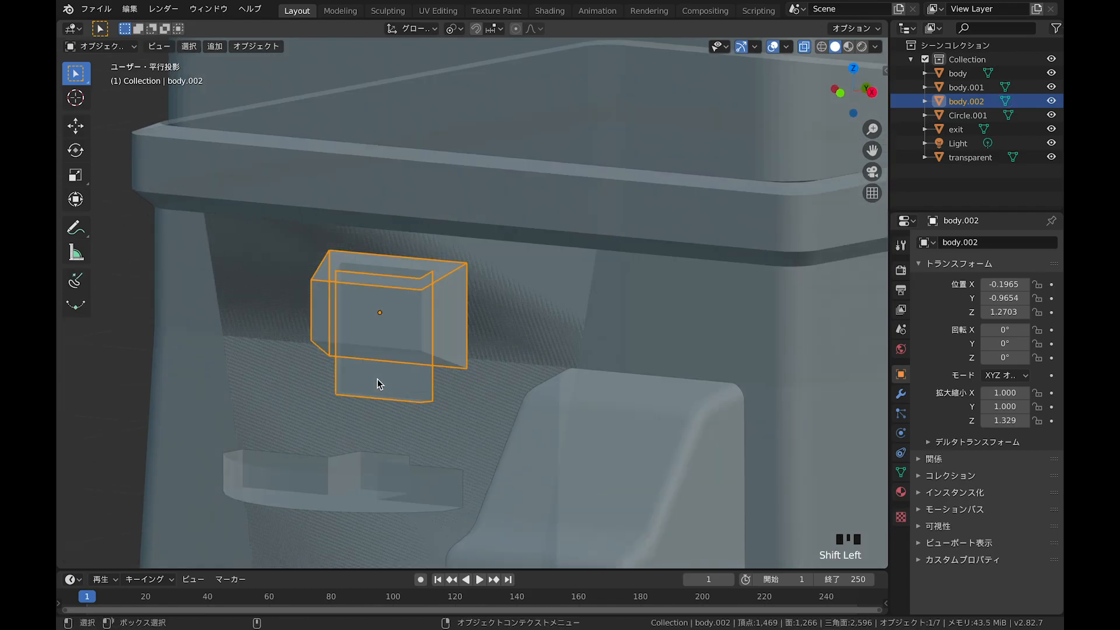
Step: Turn off the X-ray display and deselect the coin-slot box
{"action": "left_click", "coordinate": [802, 43]}
{"action": "middle_click_drag", "start_coordinate": [630, 303], "coordinate": [627, 357], "text": "ctrl"}
{"action": "left_click", "coordinate": [275, 267]}
{"action": "middle_click_drag", "start_coordinate": [557, 230], "coordinate": [564, 299], "text": "ctrl"}
Step: Extrude all faces of the trapezoid front panel slightly outward to give it thickness
{"action": "left_click", "coordinate": [541, 278]}
{"action": "key", "text": "Tab"}
{"action": "key", "text": "Tab"}
{"action": "left_click", "coordinate": [540, 278]}
{"action": "key", "text": "Tab"}
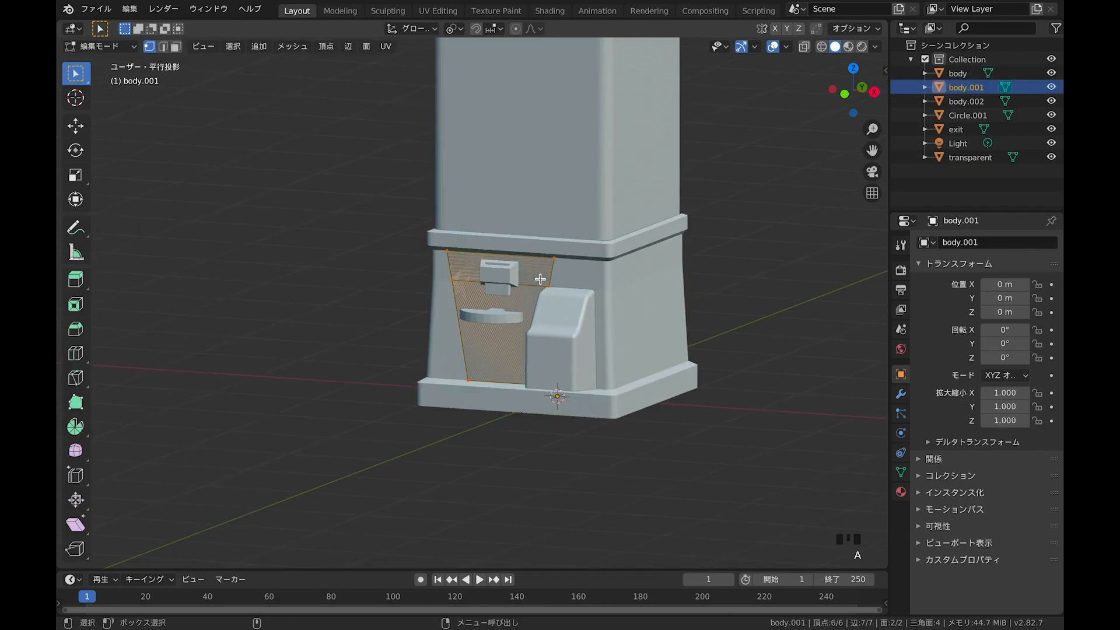
{"action": "key", "text": "Tab"}
{"action": "middle_click_drag", "start_coordinate": [598, 290], "coordinate": [619, 274], "text": "shift"}
{"action": "scroll", "coordinate": [542, 289], "scroll_direction": "down", "scroll_amount": 2}
{"action": "left_click", "coordinate": [598, 270]}
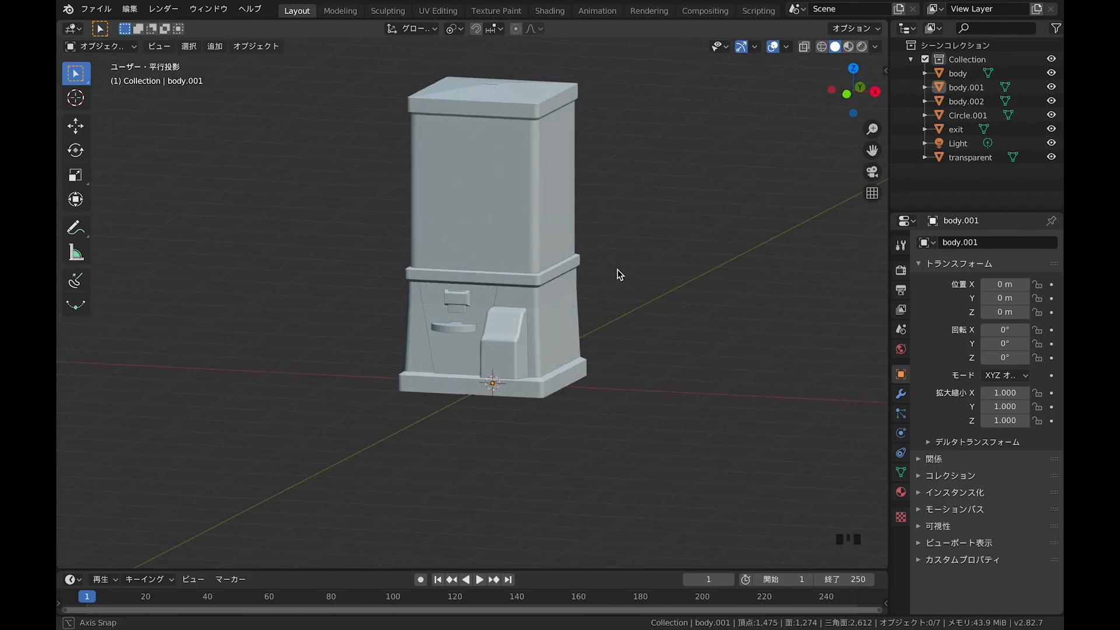
Step: Bevel the horizontal edge loop around the lower body into a narrow strip with 1 segment
{"action": "right_click_drag", "start_coordinate": [563, 338], "coordinate": [525, 315], "text": "shift"}
{"action": "left_click", "coordinate": [560, 283]}
{"action": "key", "text": "Tab"}
{"action": "left_click", "coordinate": [556, 277], "text": "shift"}
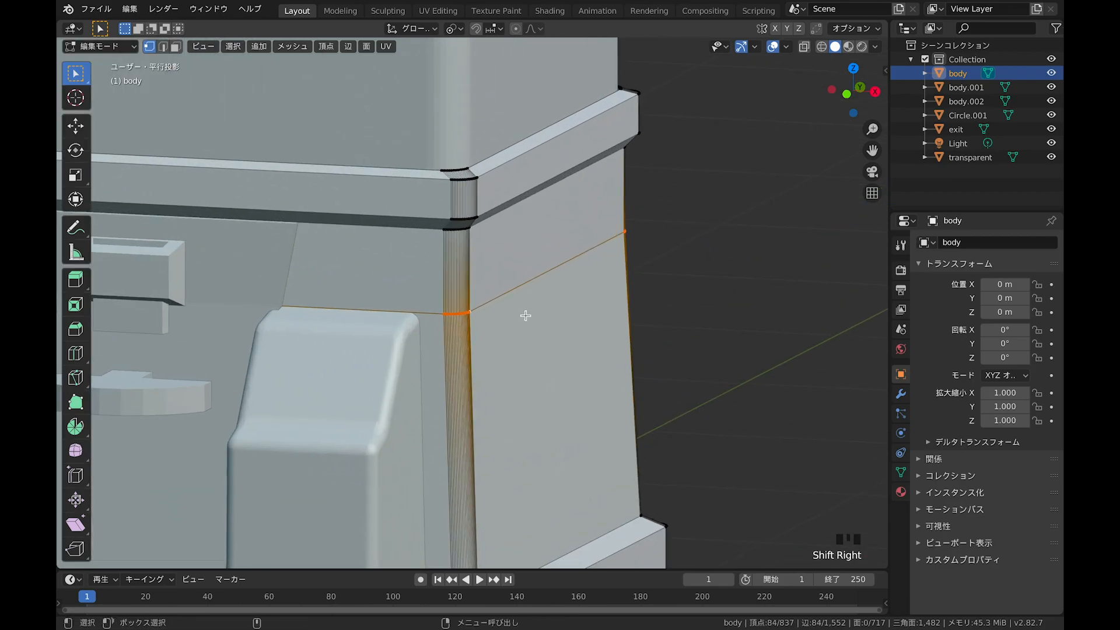
{"action": "key", "text": "ctrl+b"}
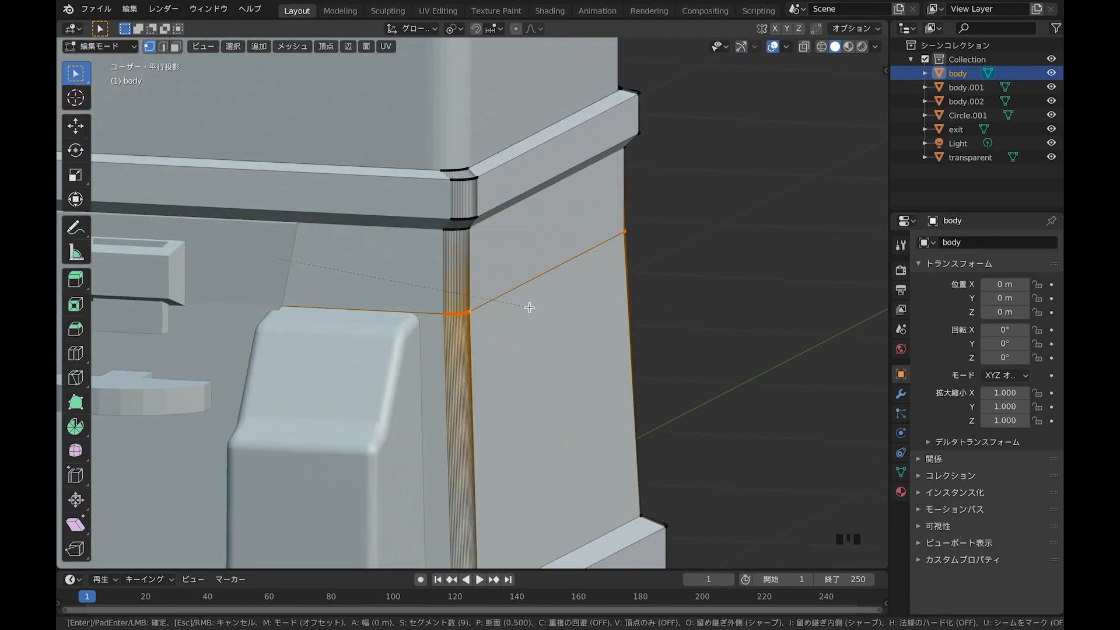
{"action": "left_click", "coordinate": [530, 308]}
{"action": "left_click", "coordinate": [124, 556]}
{"action": "left_click", "coordinate": [255, 397]}
{"action": "type", "text": "1"}
{"action": "key", "text": "Return"}
{"action": "left_click", "coordinate": [114, 307]}
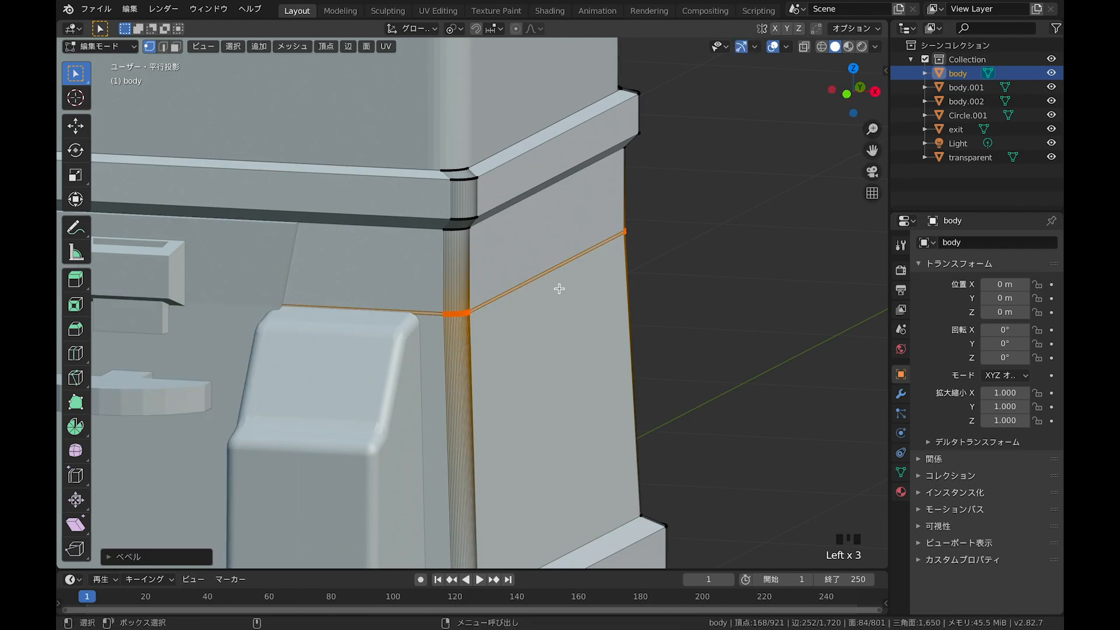
Step: Extrude the bevelled strip around the lower body inward along its face normals by about 0.004
{"action": "key", "text": "e"}
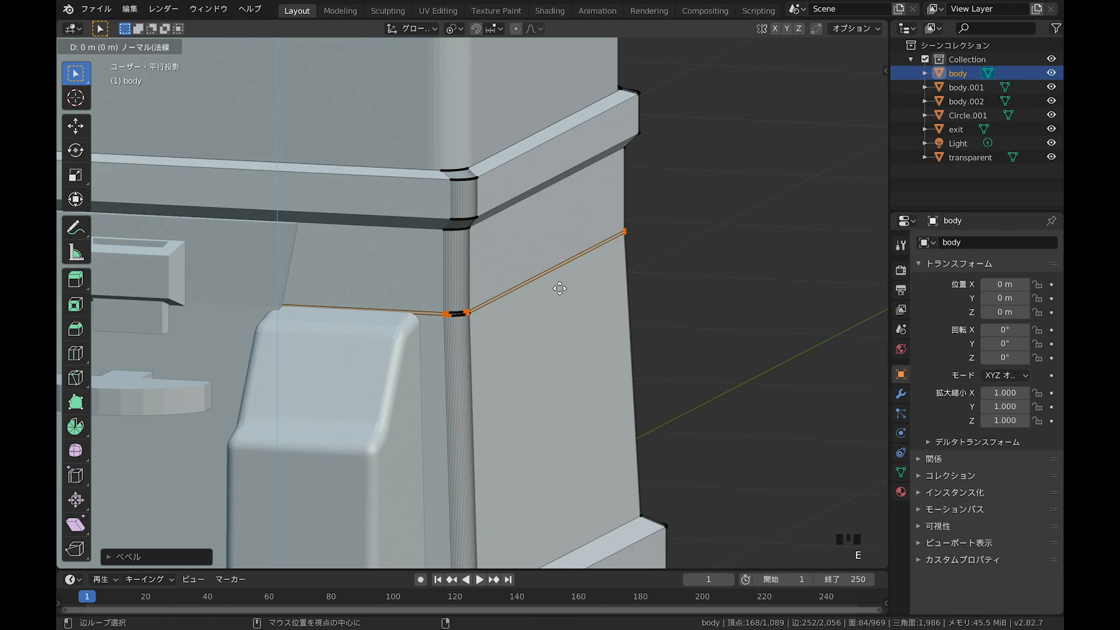
{"action": "right_click", "coordinate": [560, 288]}
{"action": "key", "text": "alt+e"}
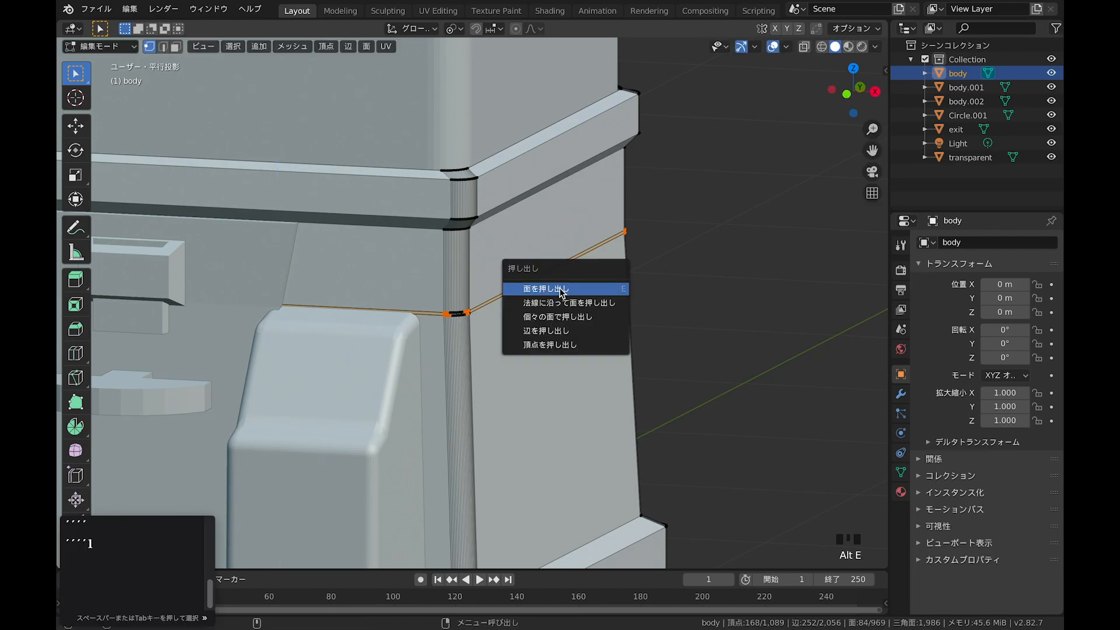
{"action": "left_click", "coordinate": [561, 303]}
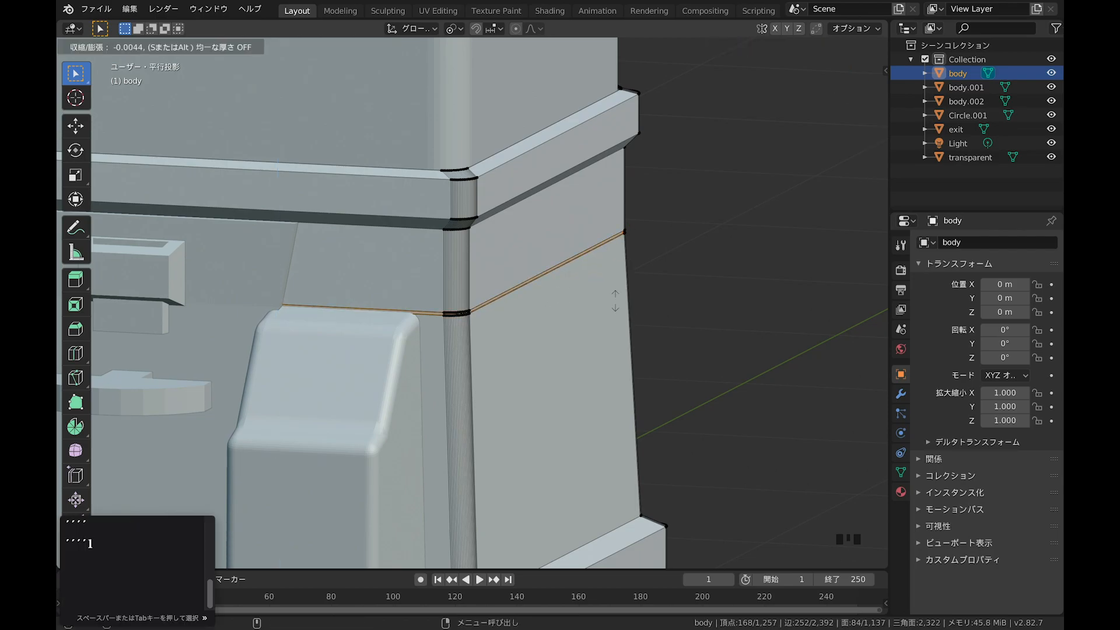
{"action": "left_click", "coordinate": [615, 301]}
{"action": "key", "text": "Tab"}
{"action": "left_click_drag", "start_coordinate": [615, 300], "coordinate": [554, 299], "text": "shift"}
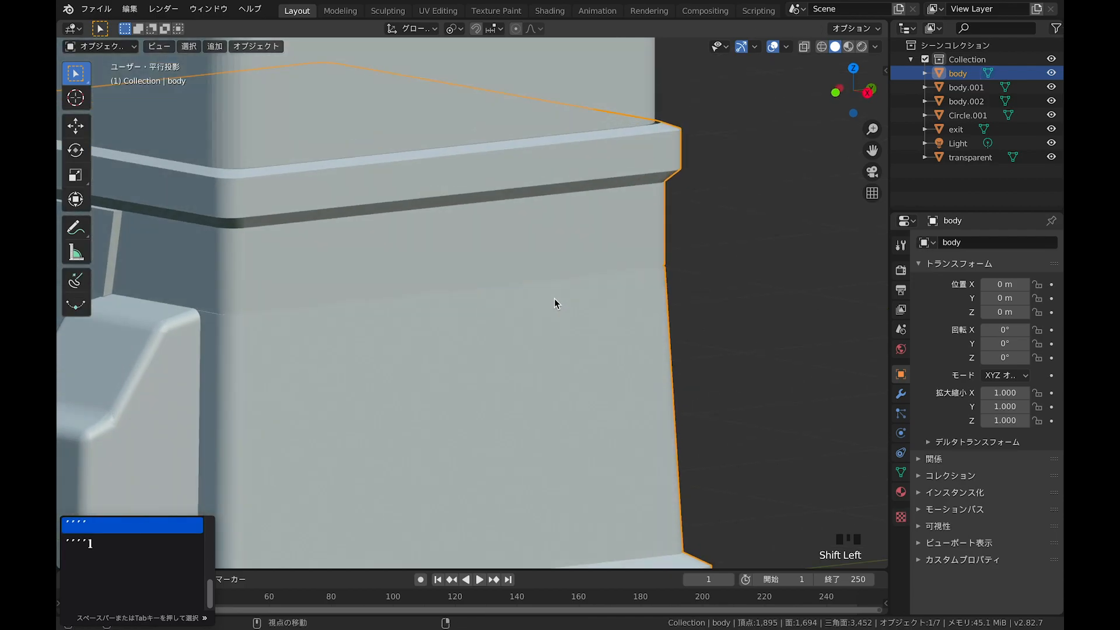
{"action": "right_click_drag", "start_coordinate": [554, 299], "coordinate": [564, 261], "text": "shift"}
{"action": "left_click_drag", "start_coordinate": [648, 257], "coordinate": [565, 270], "text": "shift"}
Step: Extrude the strip around the lower body farther inward along its face normals to deepen the groove
{"action": "key", "text": "super+z"}
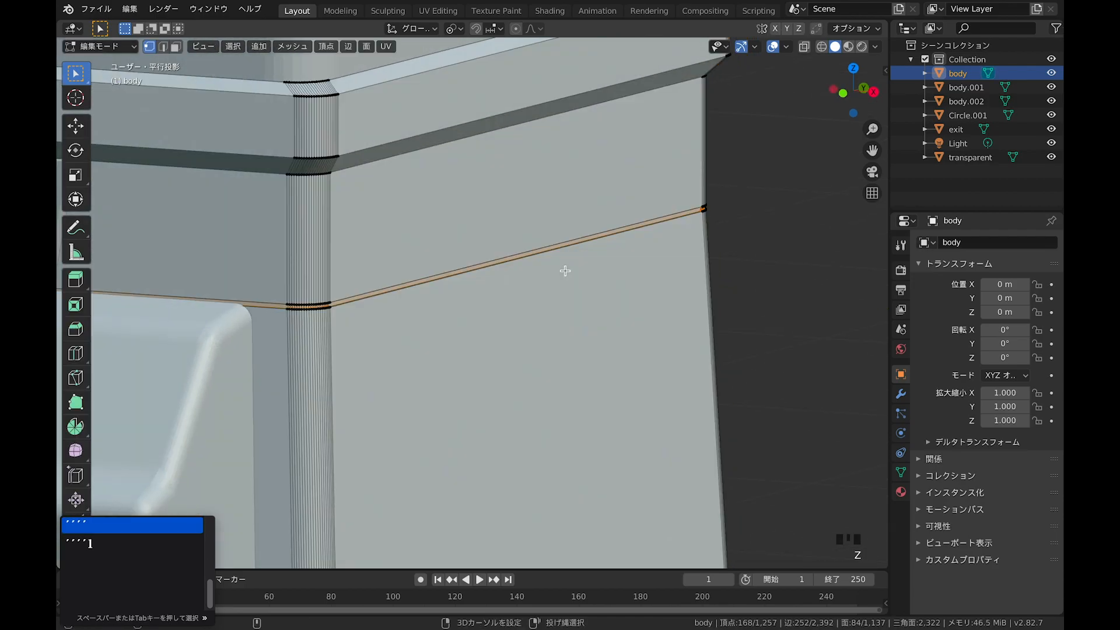
{"action": "key", "text": "alt+e"}
{"action": "left_click", "coordinate": [565, 270]}
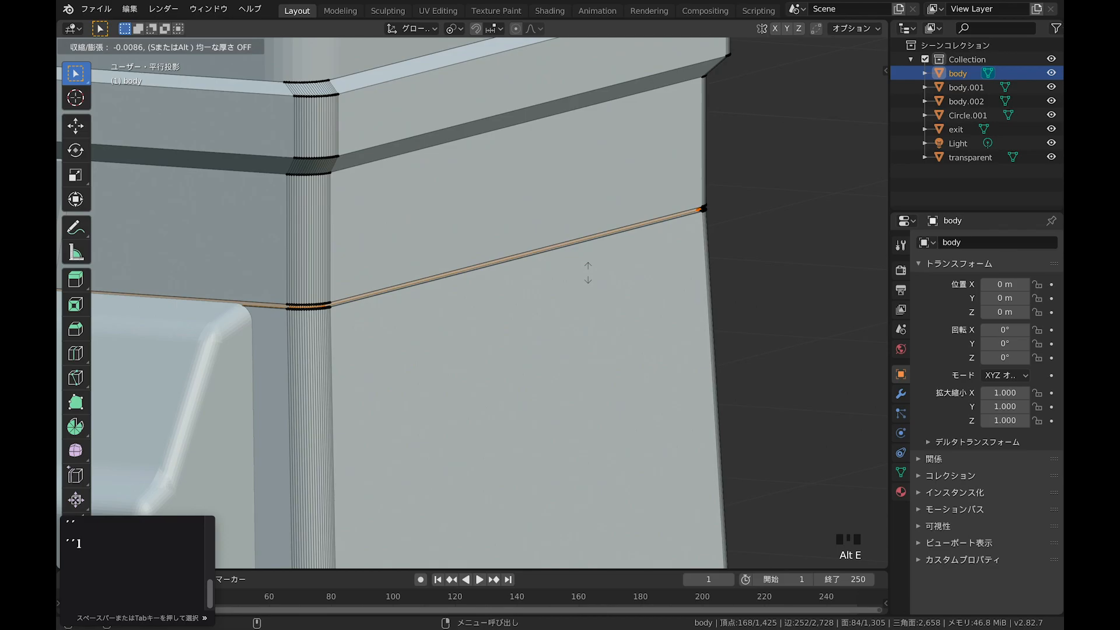
{"action": "left_click", "coordinate": [627, 280]}
{"action": "key", "text": "Tab"}
Step: Examine the groove and the whole capsule machine from several angles
{"action": "right_click_drag", "start_coordinate": [617, 324], "coordinate": [621, 350], "text": "shift"}
{"action": "middle_click_drag", "start_coordinate": [621, 351], "coordinate": [703, 331], "text": "shift"}
{"action": "left_click_drag", "start_coordinate": [659, 329], "coordinate": [723, 327], "text": "shift"}
{"action": "right_click_drag", "start_coordinate": [560, 303], "coordinate": [525, 336], "text": "shift"}
{"action": "middle_click_drag", "start_coordinate": [514, 335], "coordinate": [560, 391], "text": "shift"}
{"action": "right_click_drag", "start_coordinate": [543, 286], "coordinate": [543, 320], "text": "shift"}
{"action": "middle_click_drag", "start_coordinate": [557, 322], "coordinate": [490, 338], "text": "shift"}
{"action": "left_click_drag", "start_coordinate": [573, 305], "coordinate": [486, 321], "text": "shift"}
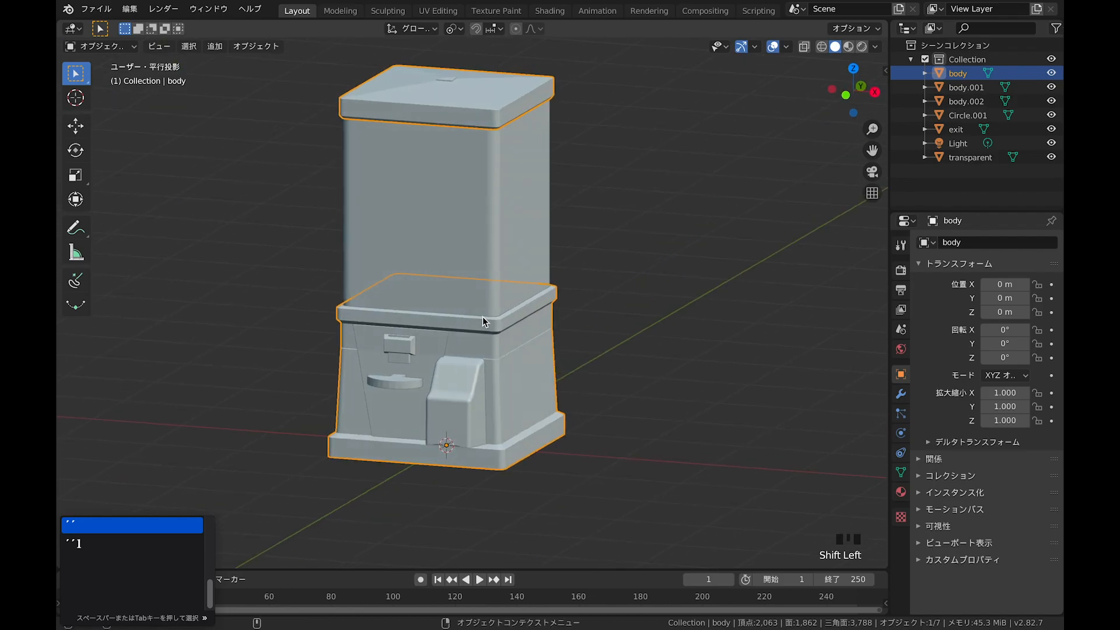
{"action": "key", "text": "BackSpace"}
{"action": "middle_click_drag", "start_coordinate": [495, 319], "coordinate": [528, 344], "text": "shift"}
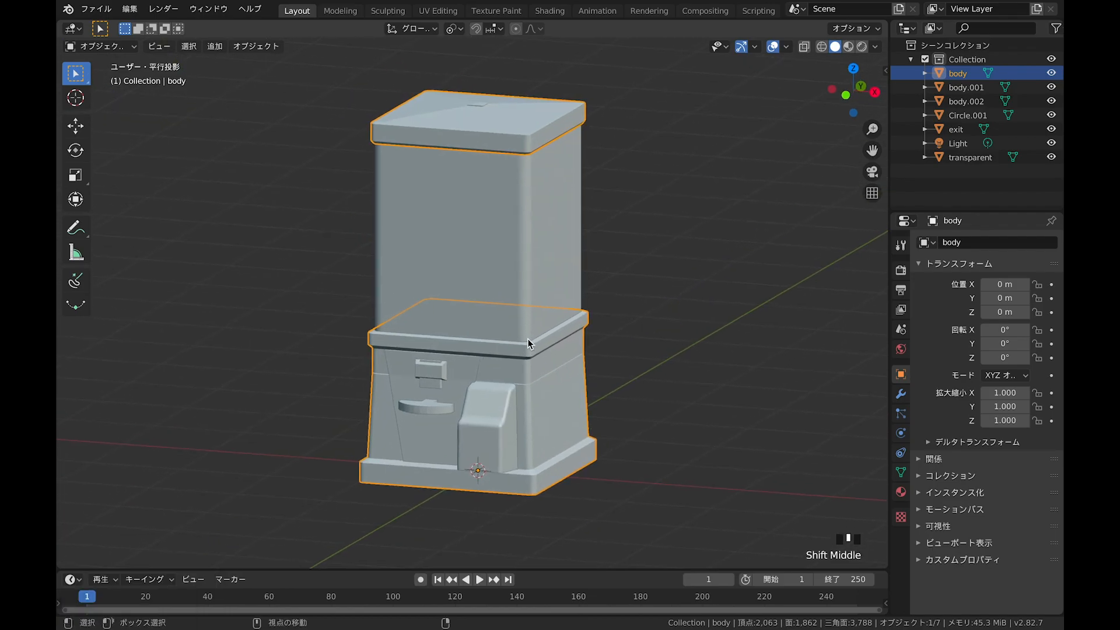
Step: Add a game isometric camera to the scene with Create Isocam
{"action": "left_click", "coordinate": [213, 47]}
{"action": "mouse_move", "coordinate": [306, 209]}
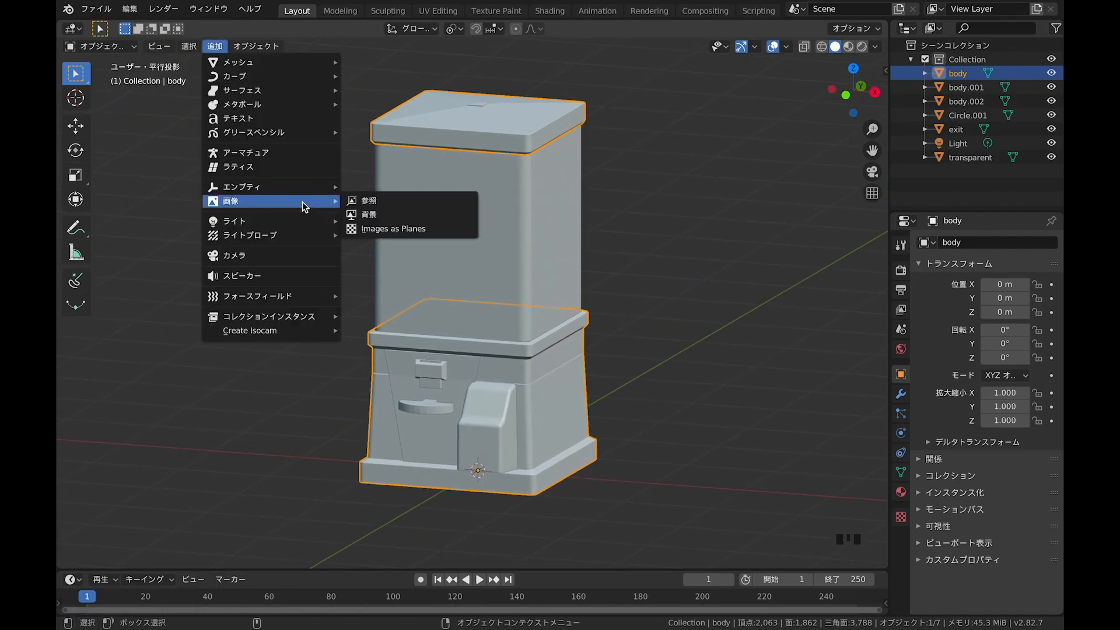
{"action": "mouse_move", "coordinate": [291, 331]}
{"action": "left_click", "coordinate": [364, 349]}
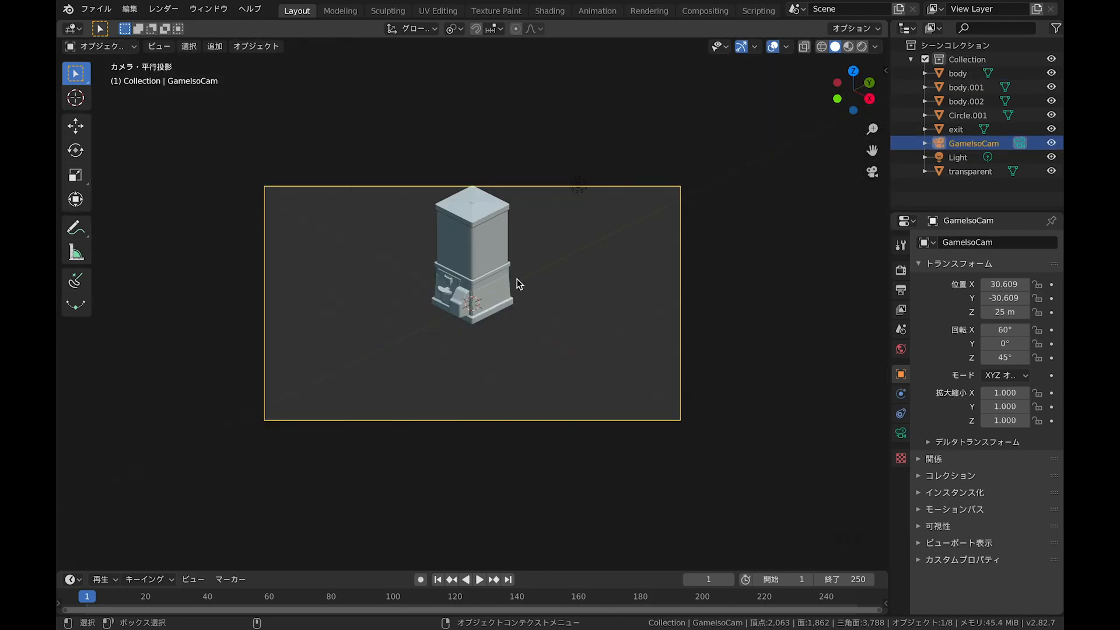
Step: Lock the camera to the view and reframe the machine near the middle of the camera frame
{"action": "key", "text": "n"}
{"action": "left_click", "coordinate": [880, 169]}
{"action": "middle_click_drag", "start_coordinate": [510, 306], "coordinate": [518, 325], "text": "shift"}
{"action": "scroll", "coordinate": [519, 334], "scroll_direction": "up", "scroll_amount": 1}
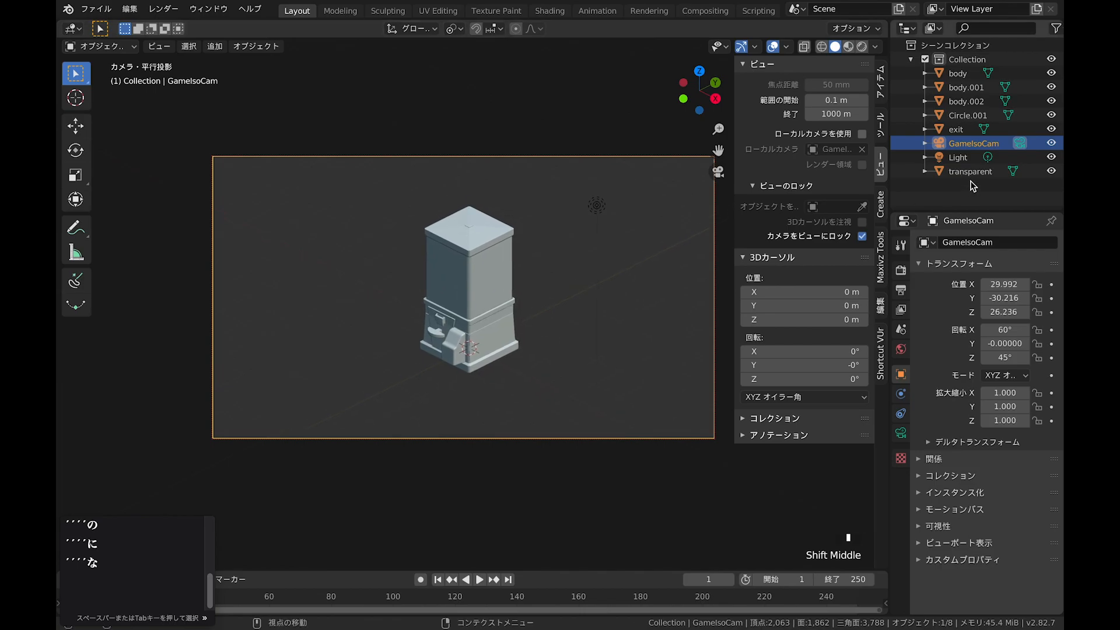
Step: Set the render resolution to 1600 × 1200 px and the isometric camera's orthographic scale to 9.123
{"action": "left_click", "coordinate": [900, 271]}
{"action": "left_click", "coordinate": [901, 290]}
{"action": "left_click", "coordinate": [1022, 259]}
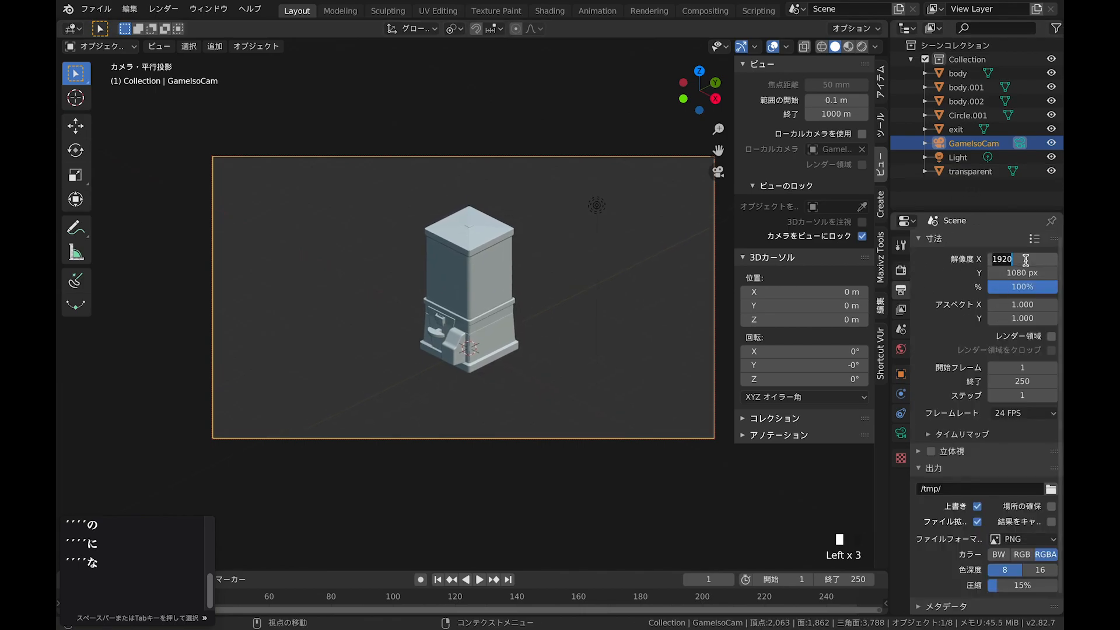
{"action": "type", "text": "1600"}
{"action": "key", "text": "Return"}
{"action": "left_click", "coordinate": [1018, 272]}
{"action": "type", "text": "1200"}
{"action": "key", "text": "Return"}
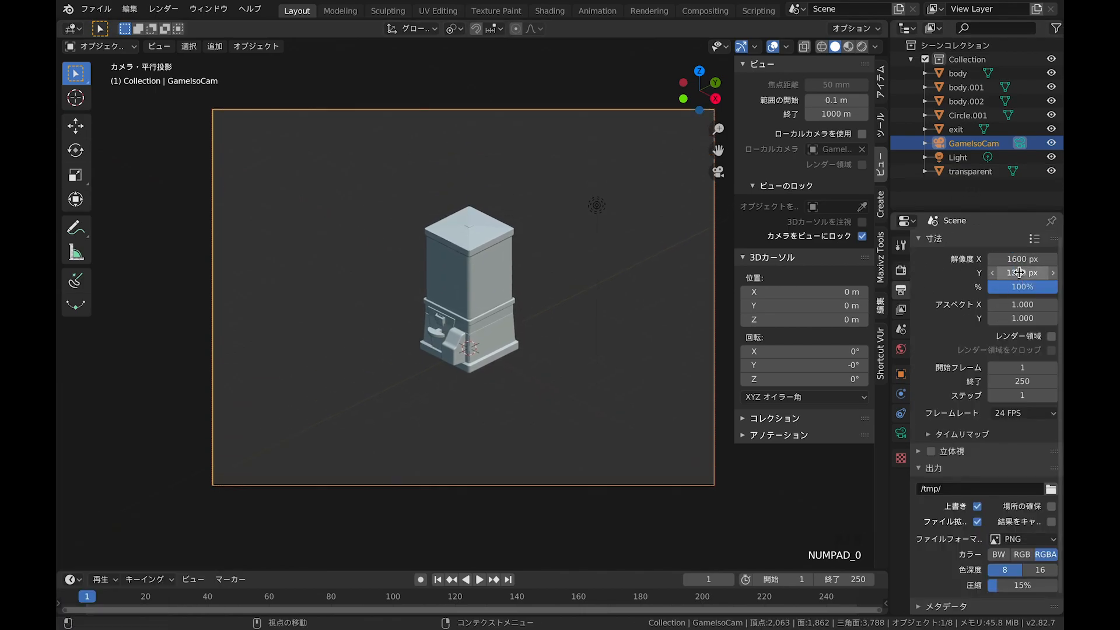
{"action": "left_click", "coordinate": [901, 433]}
{"action": "left_click_drag", "start_coordinate": [1011, 308], "coordinate": [977, 307]}
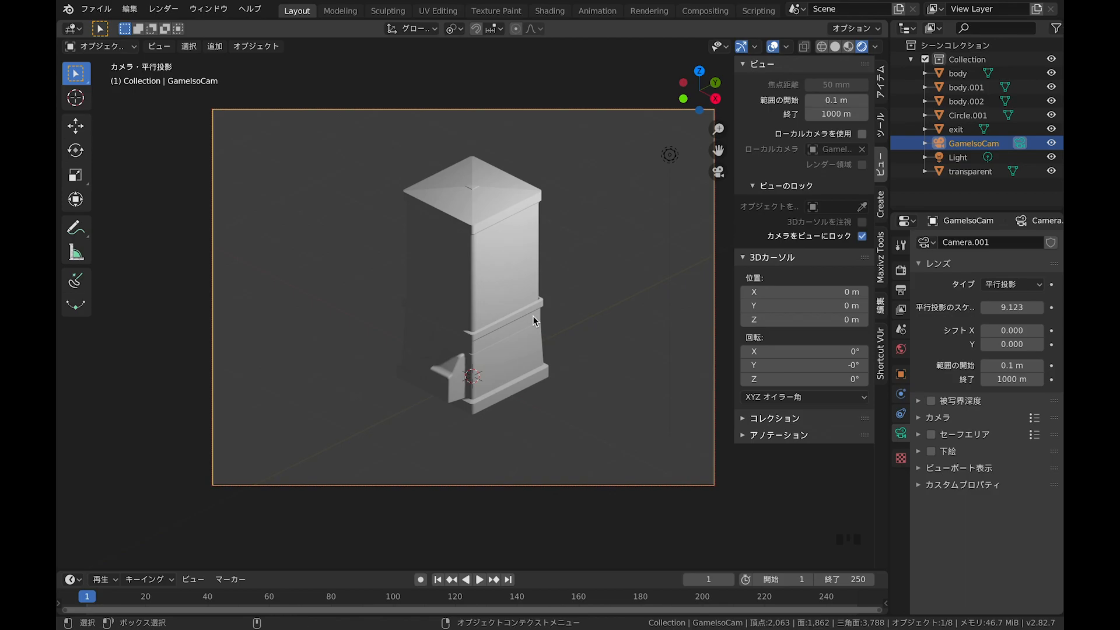
Step: Add a plane at the machine's base and scale it up into a floor filling the camera frame
{"action": "left_click", "coordinate": [563, 298], "text": "shift"}
{"action": "mouse_move", "coordinate": [563, 298]}
{"action": "middle_mouse_down"}
{"action": "mouse_move", "coordinate": [502, 304]}
{"action": "mouse_move", "coordinate": [575, 304]}
{"action": "middle_mouse_up"}
{"action": "left_click", "coordinate": [301, 215], "text": "shift"}
{"action": "middle_click_drag", "start_coordinate": [375, 248], "coordinate": [506, 296], "text": "shift"}
{"action": "key", "text": "shift+a"}
{"action": "mouse_move", "coordinate": [525, 266]}
{"action": "left_click", "coordinate": [574, 266]}
{"action": "key", "text": "s"}
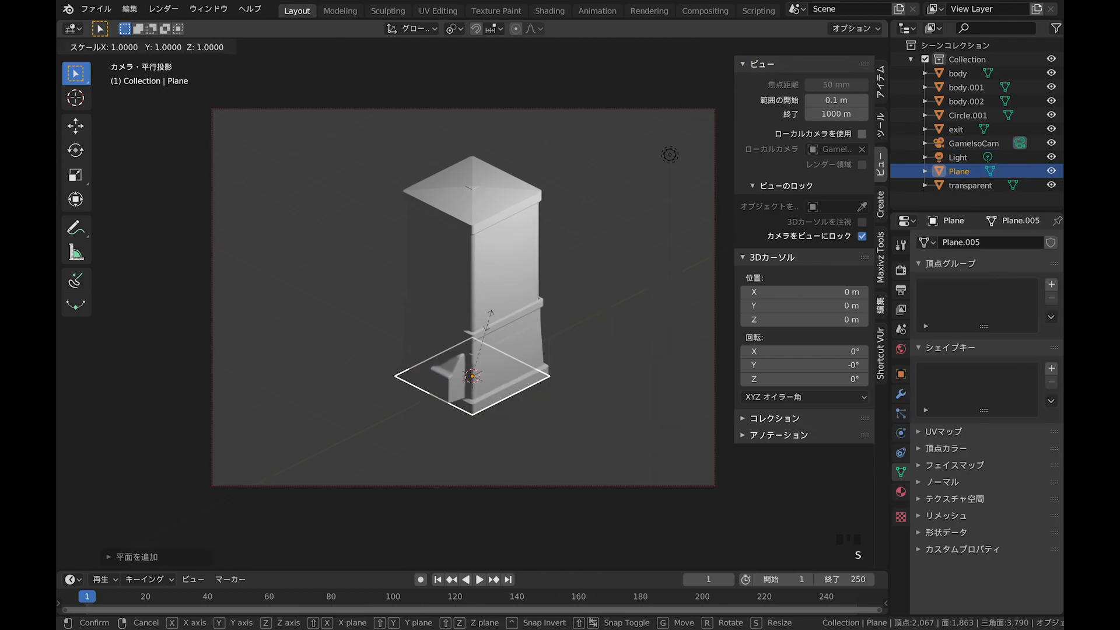
{"action": "left_click", "coordinate": [489, 325]}
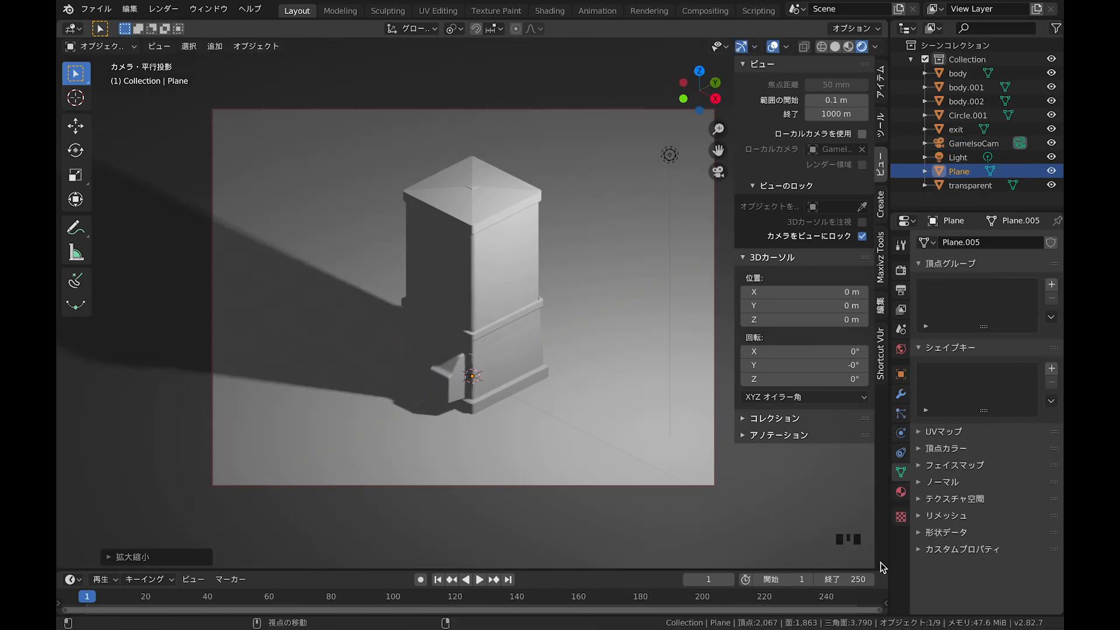
Step: Split the 3D viewport into two side-by-side views and hide the sidebar in the rendered one
{"action": "left_click_drag", "start_coordinate": [599, 569], "coordinate": [521, 576]}
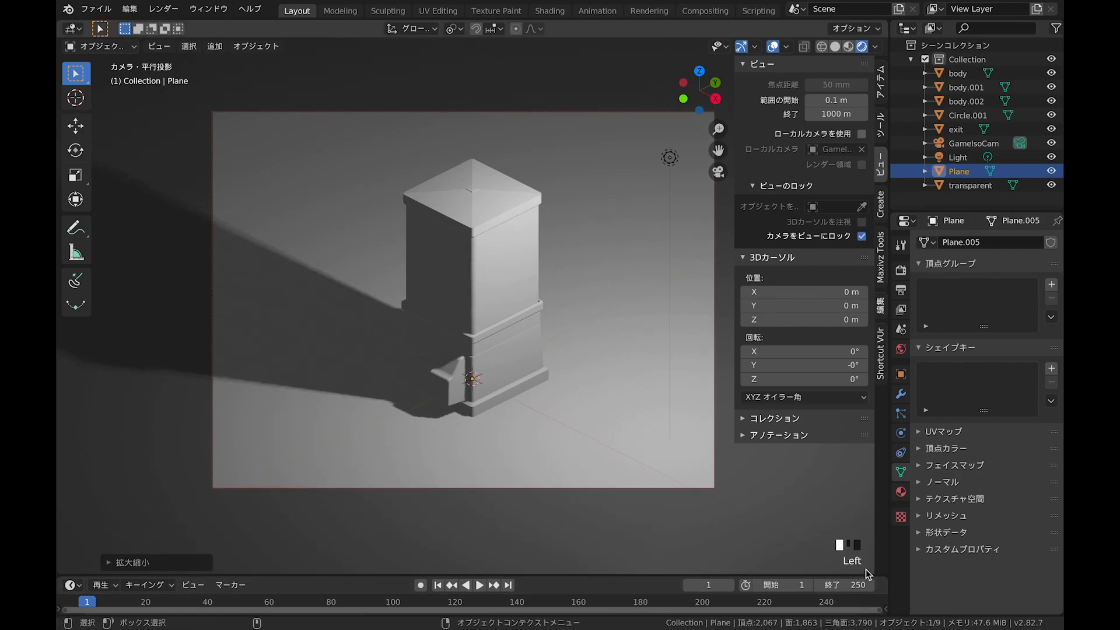
{"action": "left_click_drag", "start_coordinate": [875, 575], "coordinate": [963, 579]}
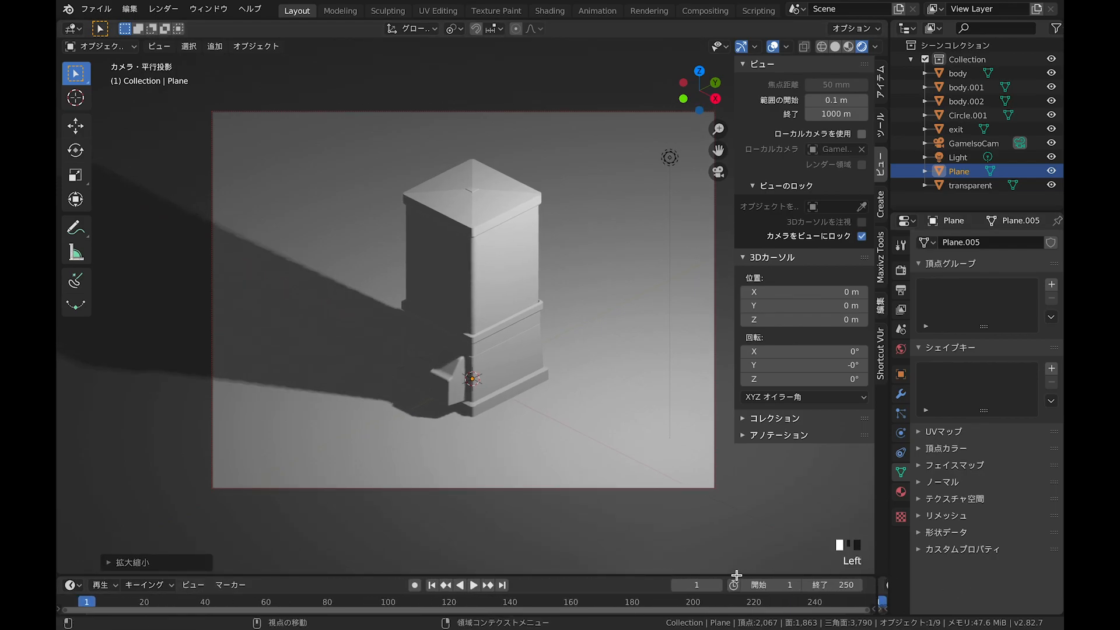
{"action": "left_click_drag", "start_coordinate": [708, 574], "coordinate": [513, 577]}
{"action": "key", "text": "n"}
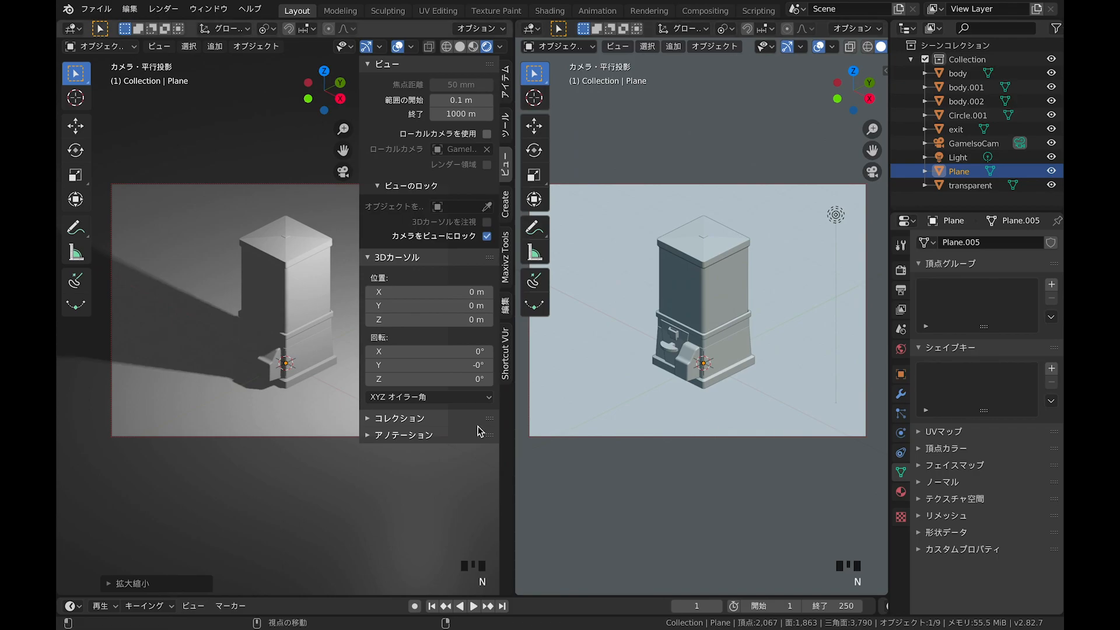
{"action": "left_click", "coordinate": [721, 258]}
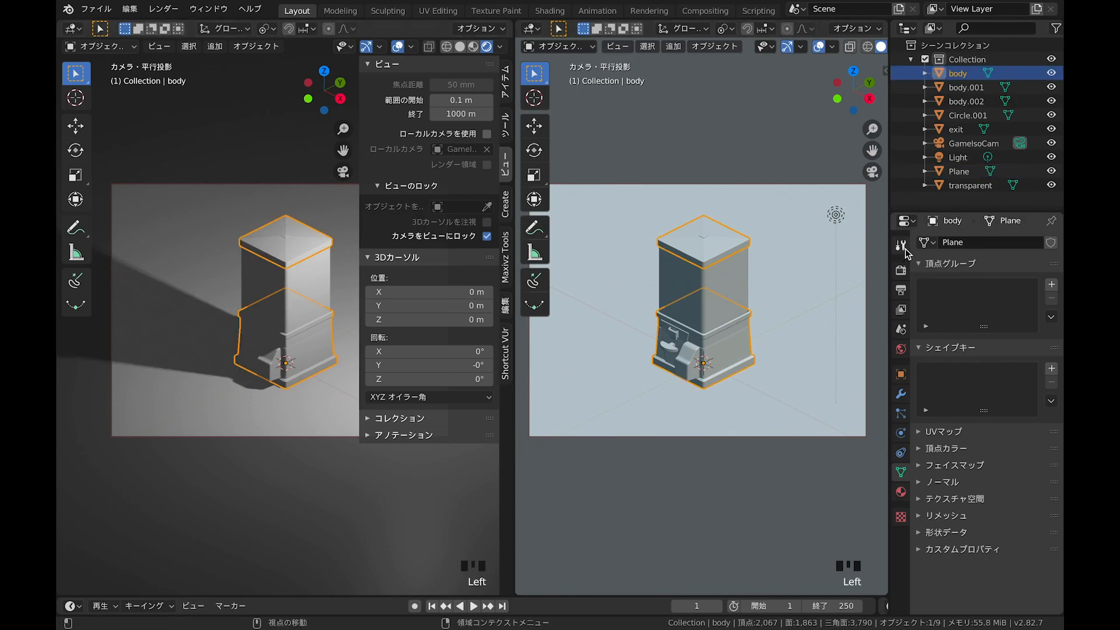
{"action": "left_click", "coordinate": [901, 493]}
{"action": "key", "text": "n"}
Step: Delete the existing point light and take the solid-shaded view out of the camera
{"action": "left_click", "coordinate": [419, 215]}
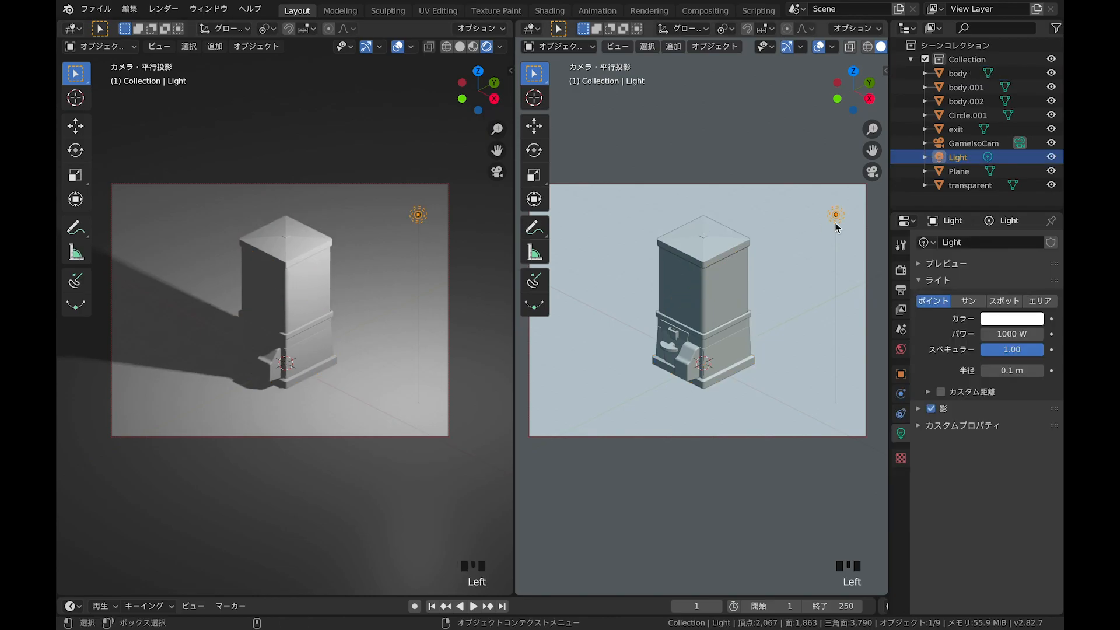
{"action": "key", "text": "Delete"}
{"action": "middle_click_drag", "start_coordinate": [834, 223], "coordinate": [687, 298], "text": "shift"}
{"action": "left_click", "coordinate": [872, 194]}
{"action": "right_click_drag", "start_coordinate": [705, 327], "coordinate": [725, 278], "text": "shift"}
{"action": "left_click_drag", "start_coordinate": [726, 279], "coordinate": [717, 294], "text": "shift"}
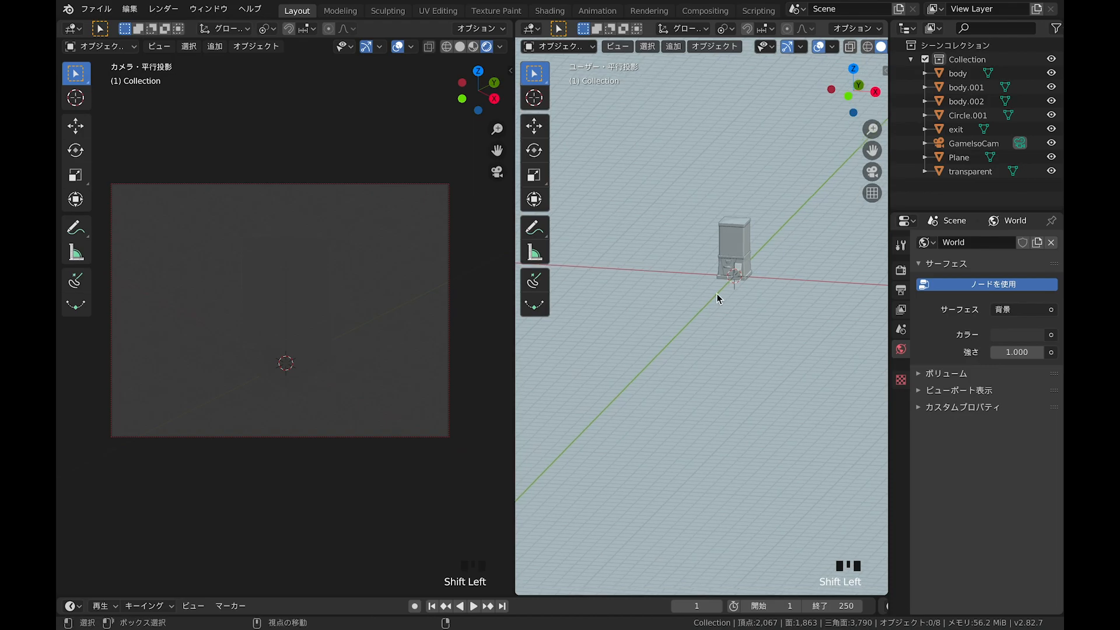
Step: Add an area light at the 3D cursor
{"action": "middle_click_drag", "start_coordinate": [716, 294], "coordinate": [678, 336], "text": "shift"}
{"action": "right_click_drag", "start_coordinate": [679, 329], "coordinate": [693, 297], "text": "shift"}
{"action": "left_click", "coordinate": [703, 264], "text": "shift"}
{"action": "middle_click_drag", "start_coordinate": [704, 264], "coordinate": [758, 285], "text": "shift"}
{"action": "key", "text": "shift+a"}
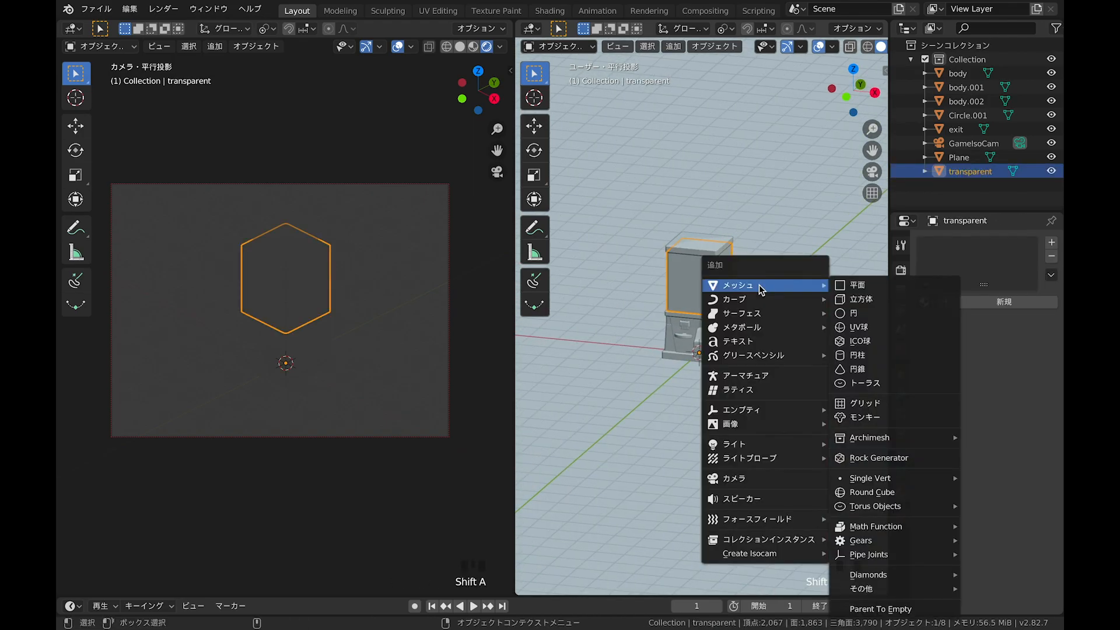
{"action": "mouse_move", "coordinate": [757, 443]}
{"action": "left_click", "coordinate": [862, 489]}
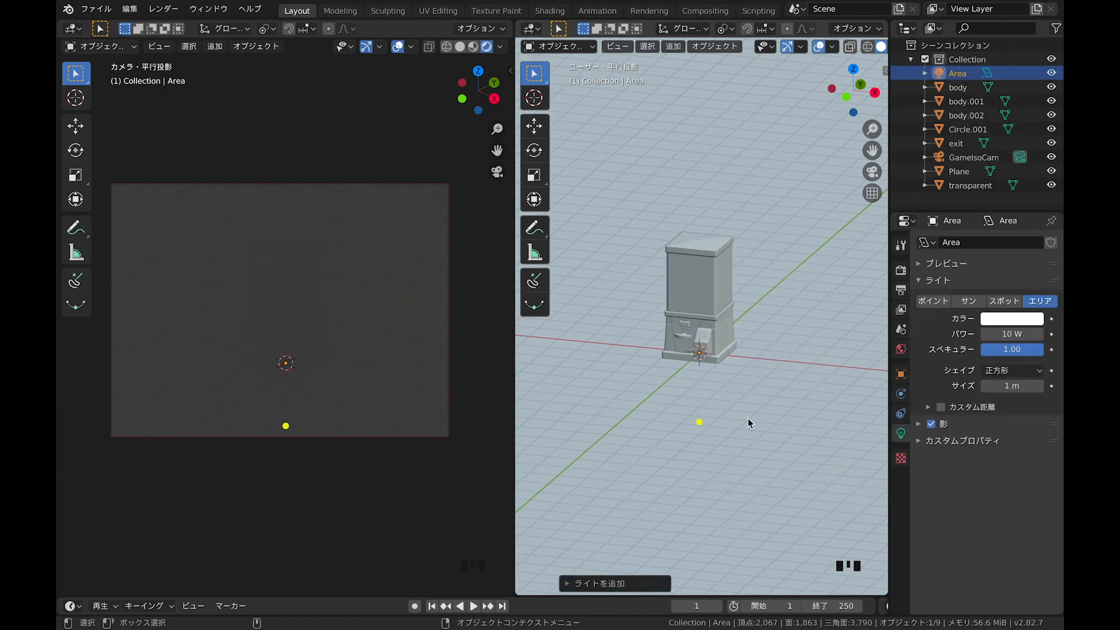
Step: Raise the area light above the machine and set its power to 1000 W
{"action": "key", "text": "g"}
{"action": "left_click", "coordinate": [752, 210]}
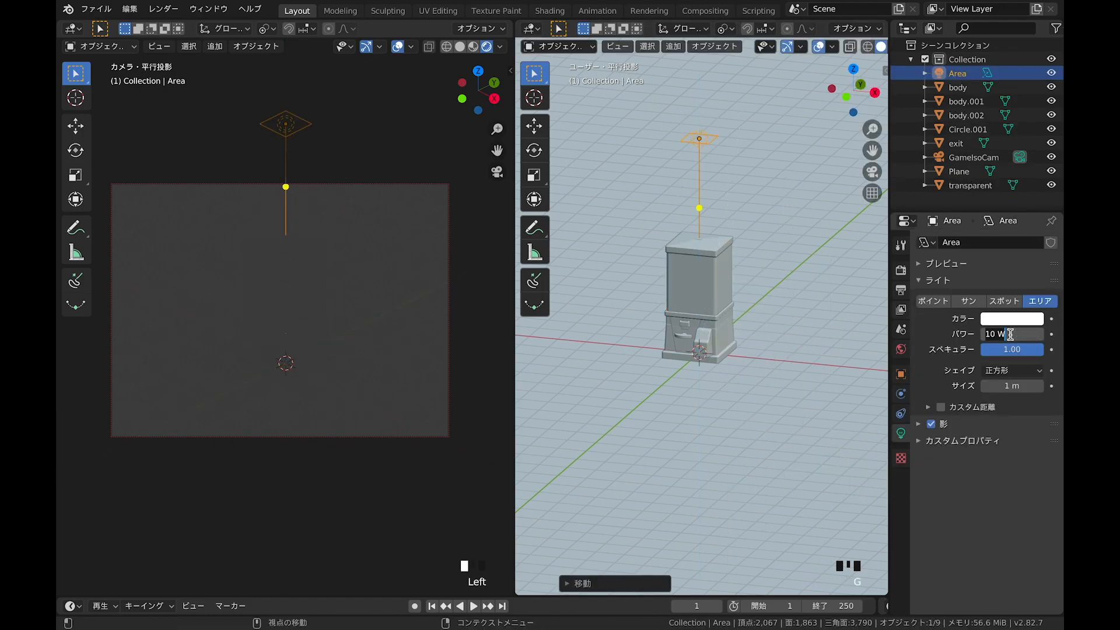
{"action": "key", "text": "Return"}
Step: Use the 3D cursor as pivot point and rotate the area light to shine on the machine's +X side
{"action": "left_click", "coordinate": [704, 150]}
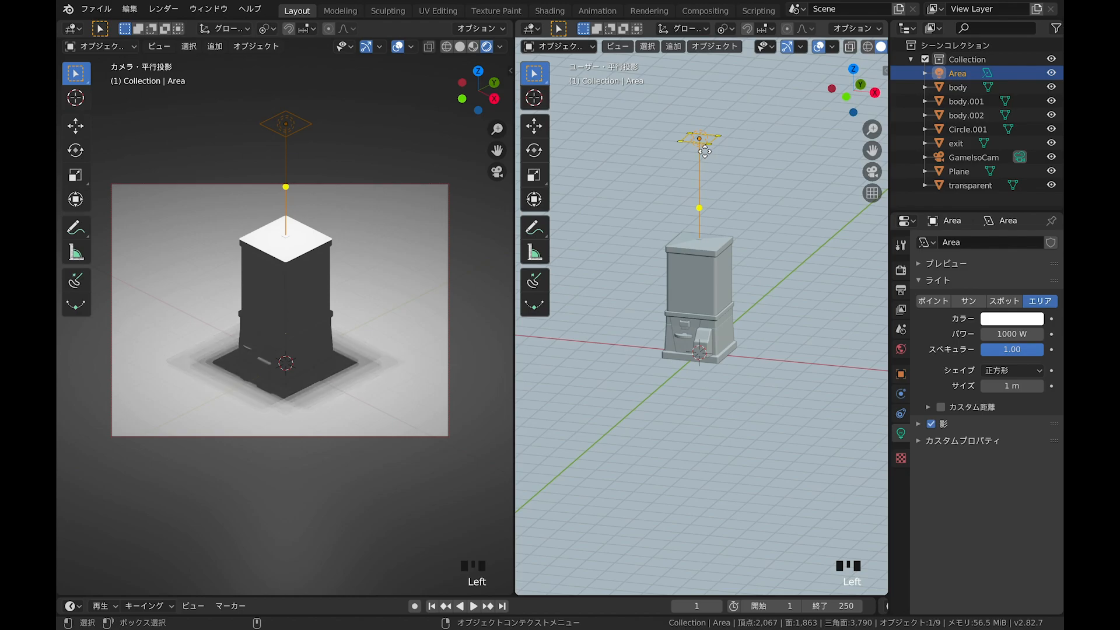
{"action": "key", "text": "period"}
{"action": "left_click", "coordinate": [727, 181]}
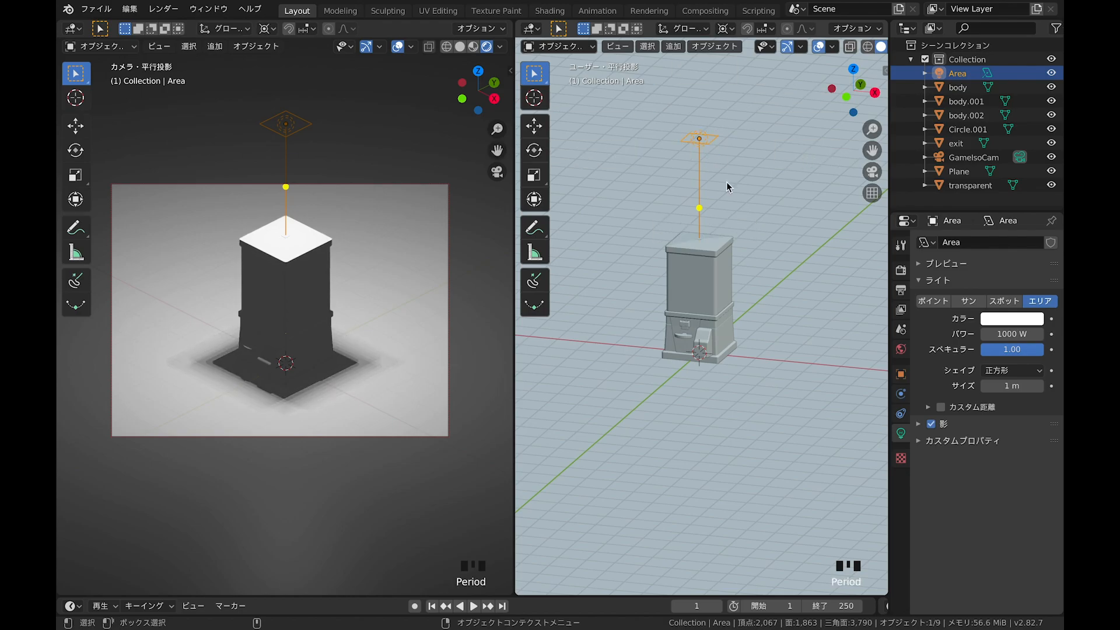
{"action": "key", "text": "r"}
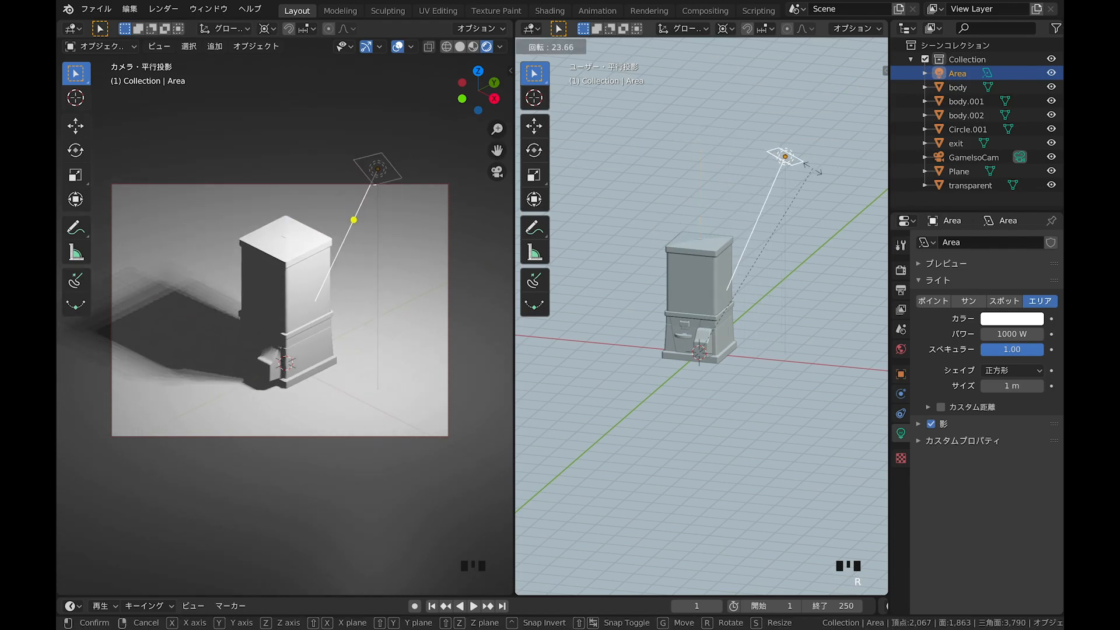
{"action": "left_click", "coordinate": [814, 169]}
{"action": "key", "text": "r"}
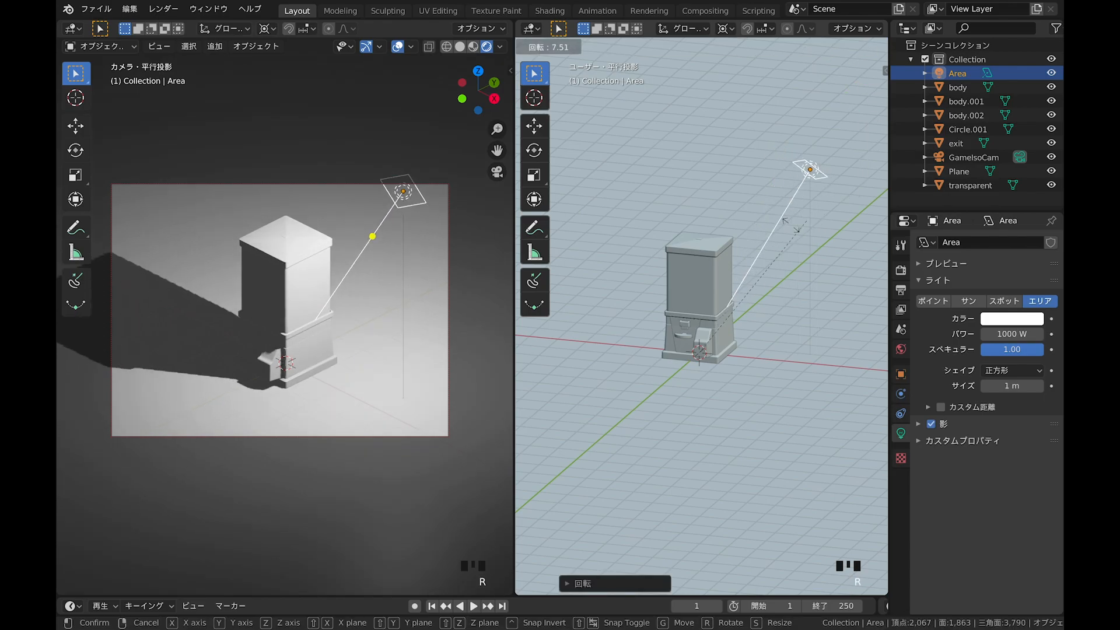
{"action": "left_click", "coordinate": [786, 234]}
Step: Duplicate the area light and rotate the copy about -59° around the 3D cursor to the opposite side
{"action": "left_click", "coordinate": [805, 167]}
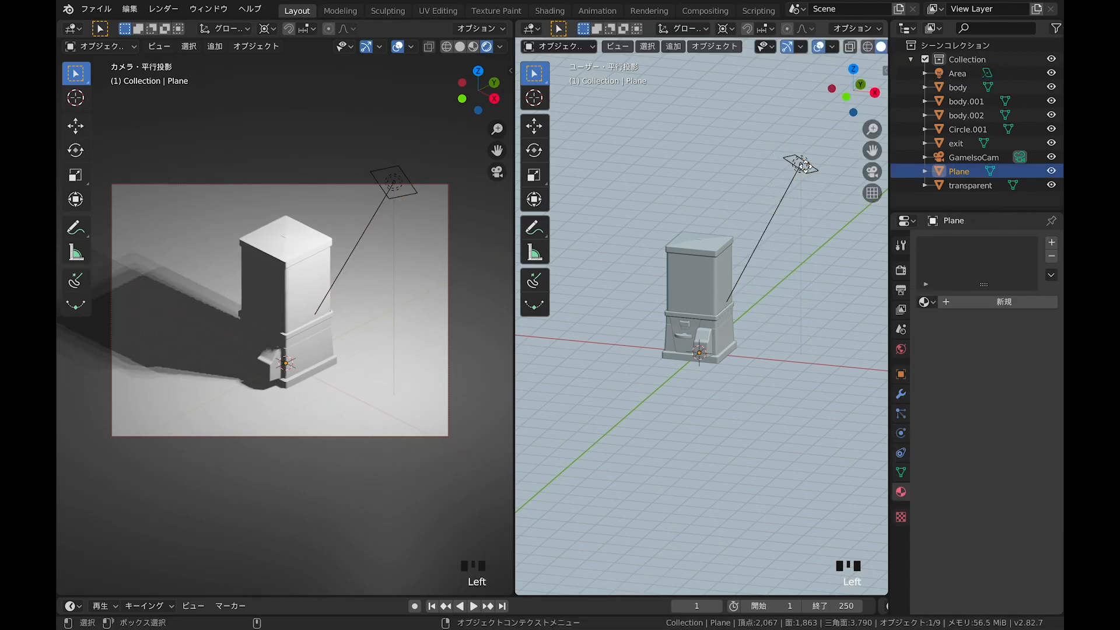
{"action": "left_click", "coordinate": [807, 170]}
{"action": "key", "text": "shift+d"}
{"action": "key", "text": "r"}
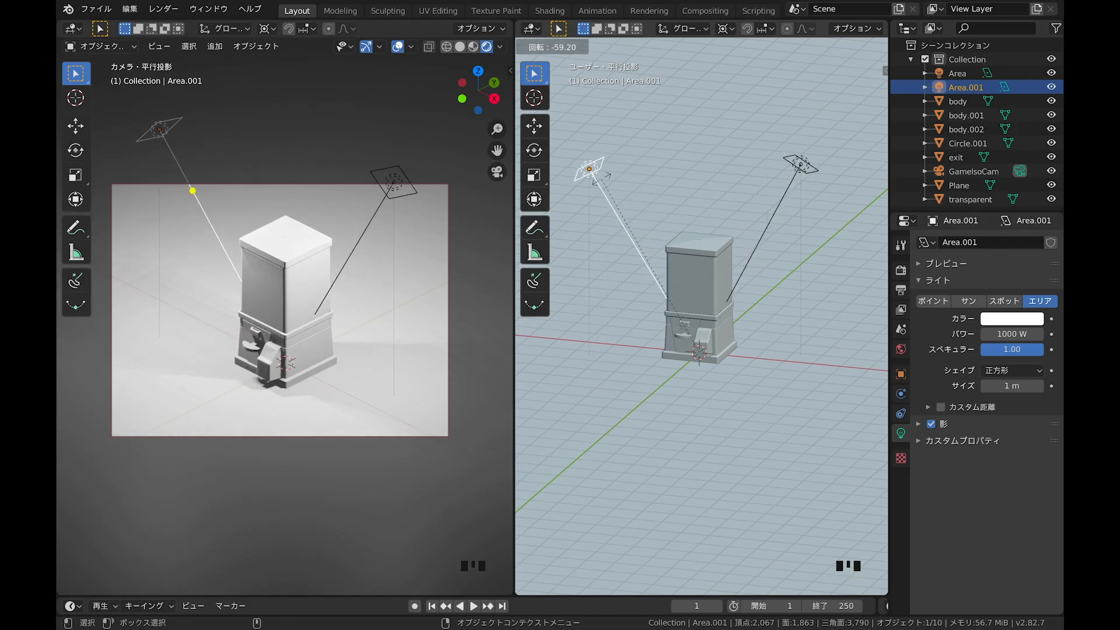
{"action": "left_click", "coordinate": [603, 183]}
Step: From the top view, rotate the duplicated area light around the machine toward its front corner
{"action": "key", "text": "KP_7"}
{"action": "middle_click_drag", "start_coordinate": [717, 203], "coordinate": [724, 234], "text": "shift"}
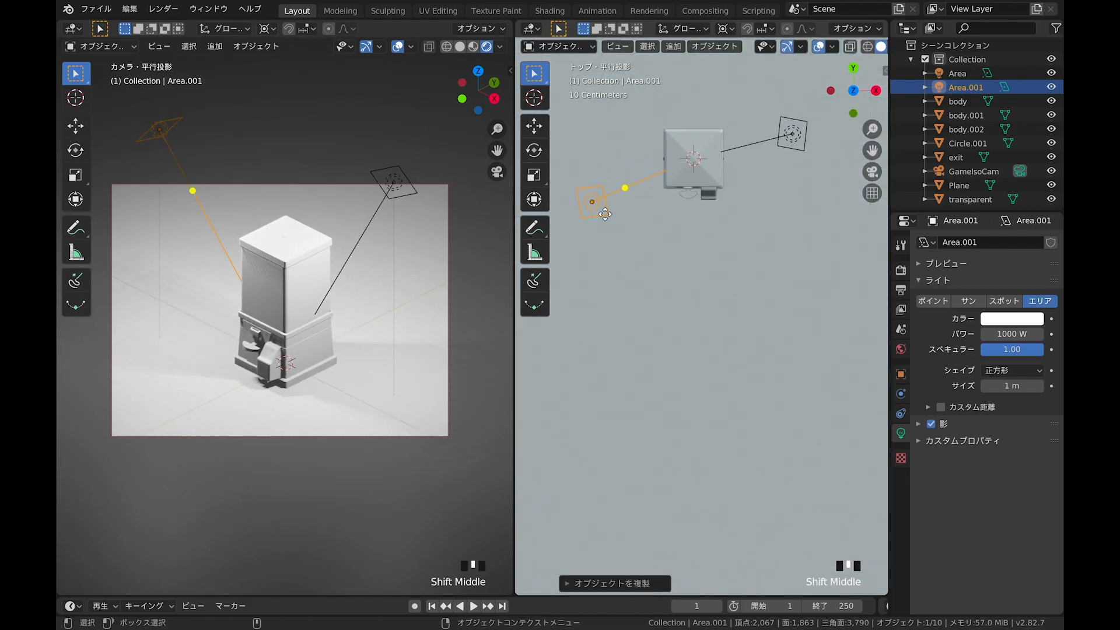
{"action": "left_click", "coordinate": [590, 224]}
{"action": "key", "text": "r"}
{"action": "right_click", "coordinate": [598, 256]}
{"action": "left_click", "coordinate": [591, 203]}
{"action": "key", "text": "r"}
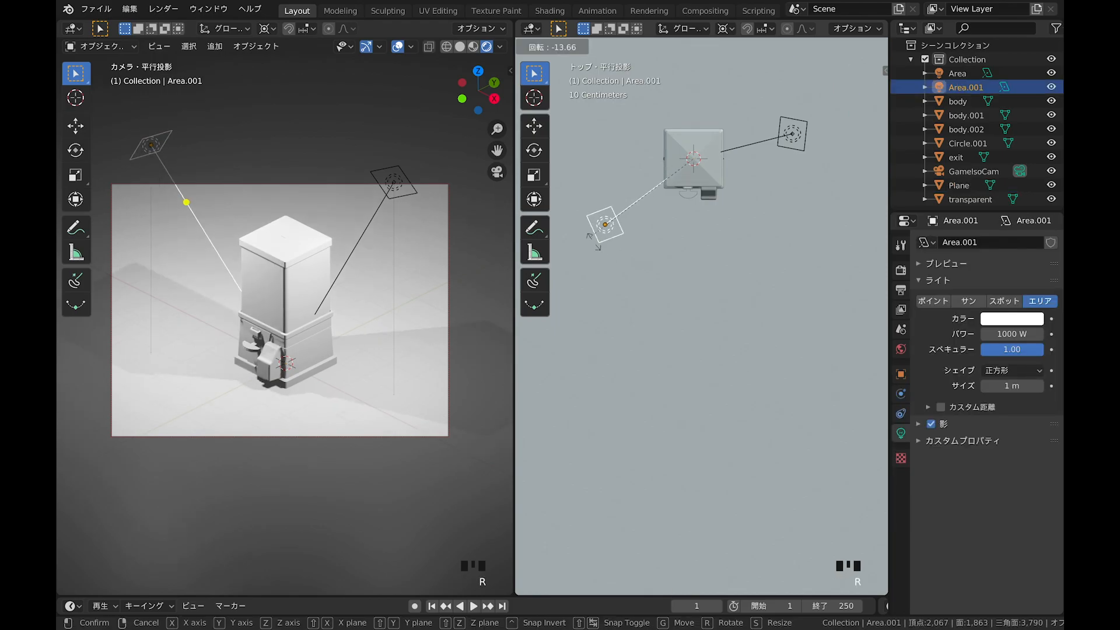
{"action": "left_click", "coordinate": [592, 260]}
Step: Rotate the original area light around the 3D cursor slightly toward the machine's front
{"action": "left_click", "coordinate": [792, 136]}
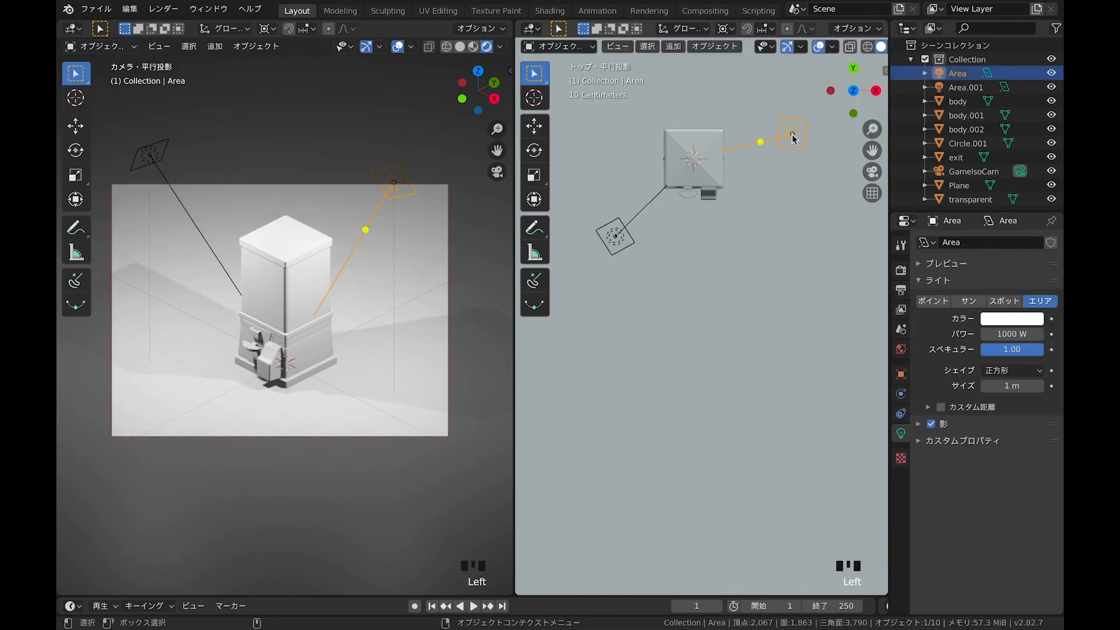
{"action": "key", "text": "r"}
{"action": "left_click", "coordinate": [813, 191]}
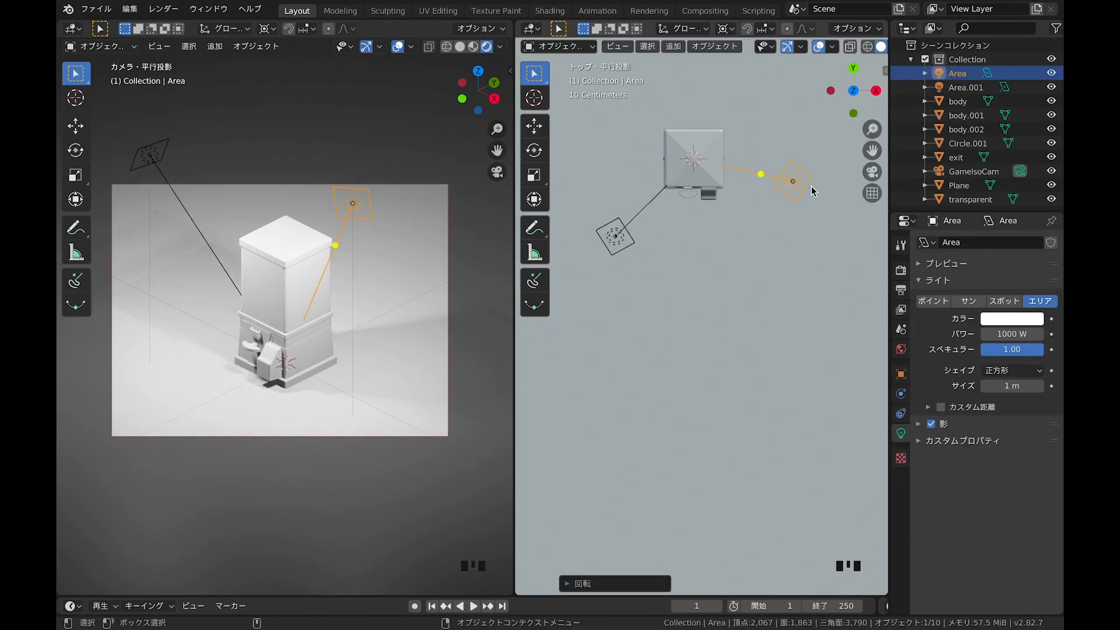
Step: Duplicate the original area light and rotate the copy about -130° to sit behind the machine
{"action": "key", "text": "shift+d"}
{"action": "key", "text": "r"}
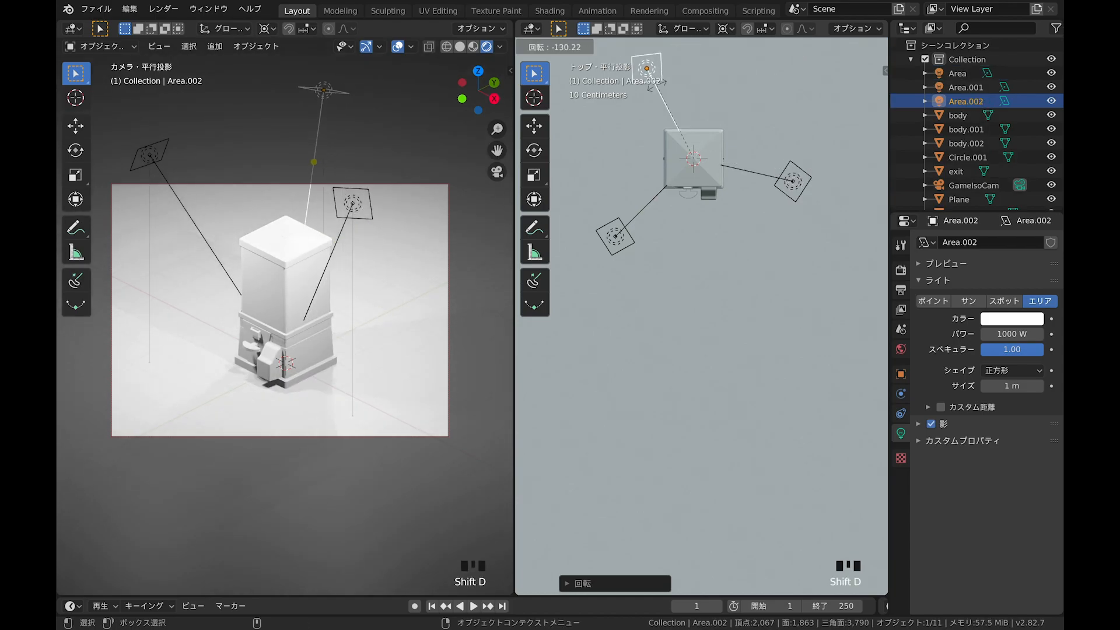
{"action": "left_click", "coordinate": [693, 237]}
Step: From the right view, rotate the rear area light about 30° around the 3D cursor to lower it
{"action": "key", "text": "KP_1"}
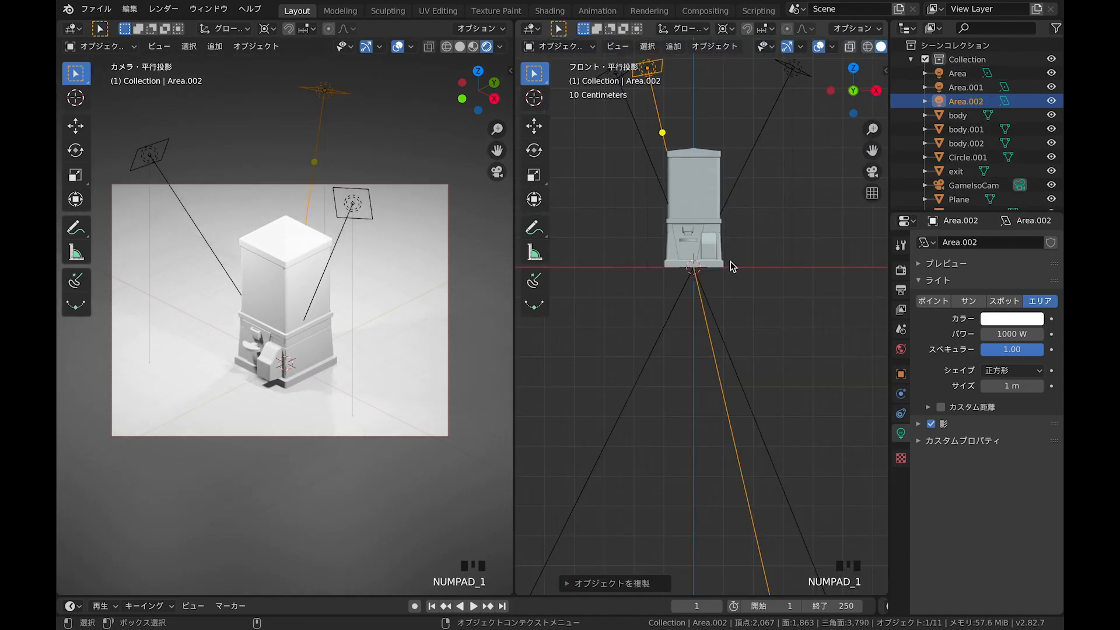
{"action": "middle_click_drag", "start_coordinate": [730, 261], "coordinate": [758, 330], "text": "shift"}
{"action": "key", "text": "KP_3"}
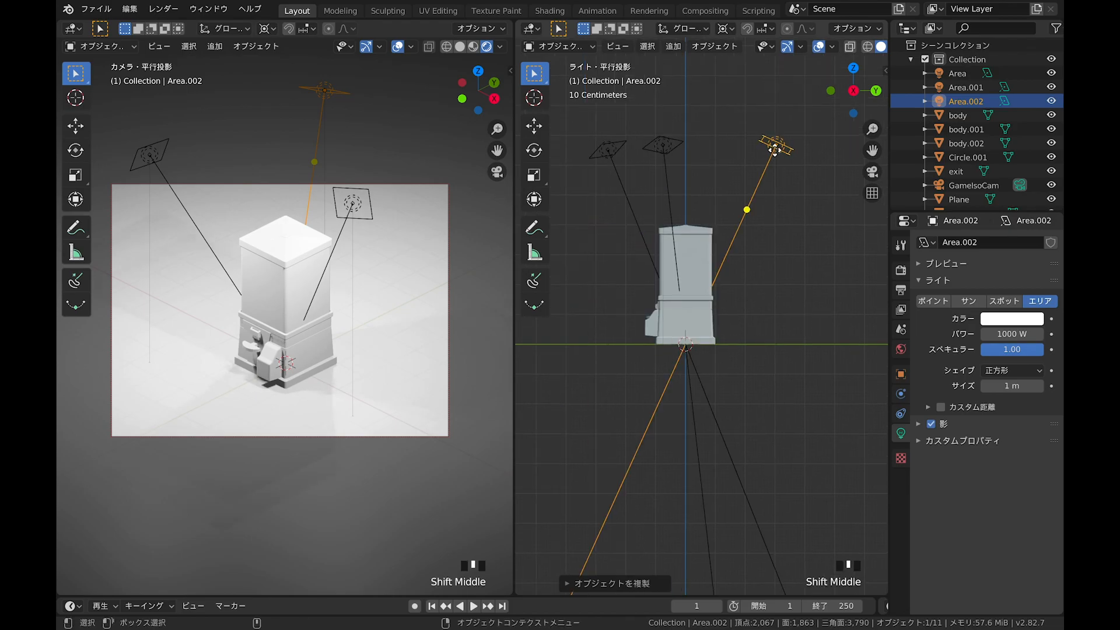
{"action": "key", "text": "r"}
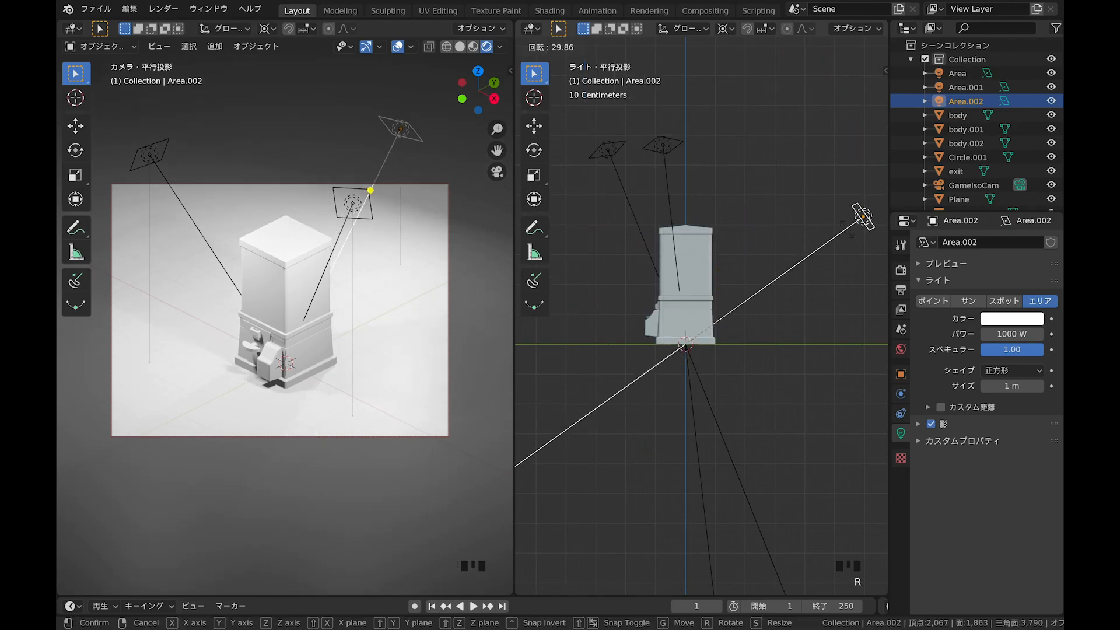
{"action": "left_click", "coordinate": [862, 217]}
Step: Move the front-corner area light farther out from the machine and lower, and rotate it around the 3D cursor
{"action": "key", "text": "KP_7"}
{"action": "middle_click_drag", "start_coordinate": [725, 206], "coordinate": [684, 167], "text": "shift"}
{"action": "left_click_drag", "start_coordinate": [683, 162], "coordinate": [679, 87], "text": "shift"}
{"action": "left_click_drag", "start_coordinate": [747, 173], "coordinate": [744, 152], "text": "shift"}
{"action": "middle_click_drag", "start_coordinate": [695, 197], "coordinate": [628, 202], "text": "shift"}
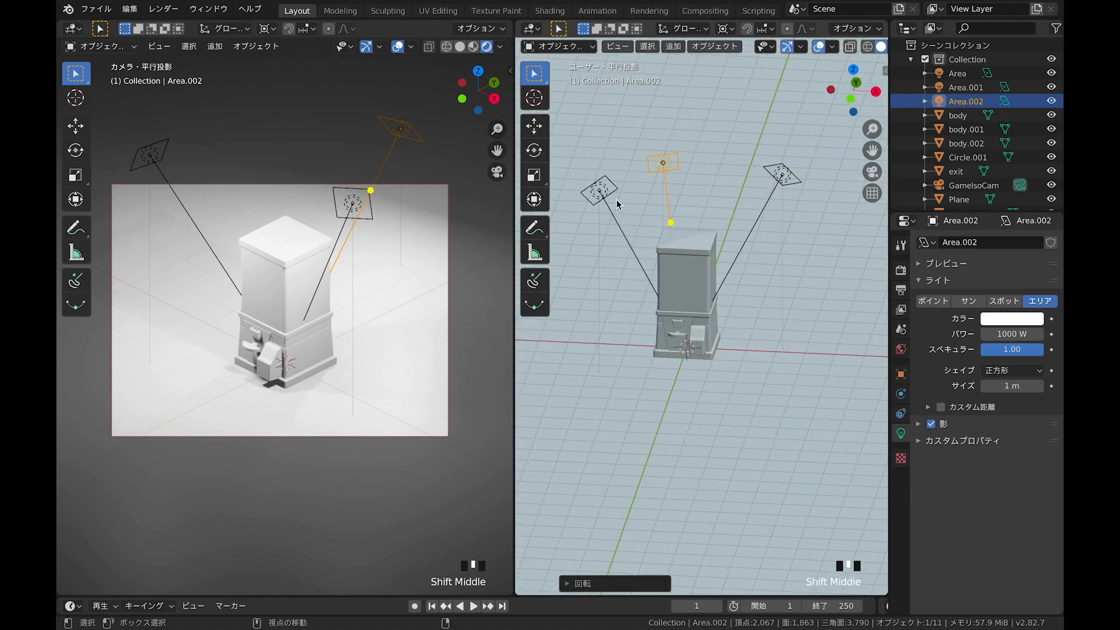
{"action": "left_click", "coordinate": [600, 191]}
{"action": "key", "text": "g"}
{"action": "left_click", "coordinate": [536, 250]}
{"action": "key", "text": "r"}
{"action": "left_click", "coordinate": [613, 233]}
Step: Set the front-corner area light's power to 600 W
{"action": "left_click", "coordinate": [1013, 334]}
{"action": "type", "text": "600"}
{"action": "key", "text": "Return"}
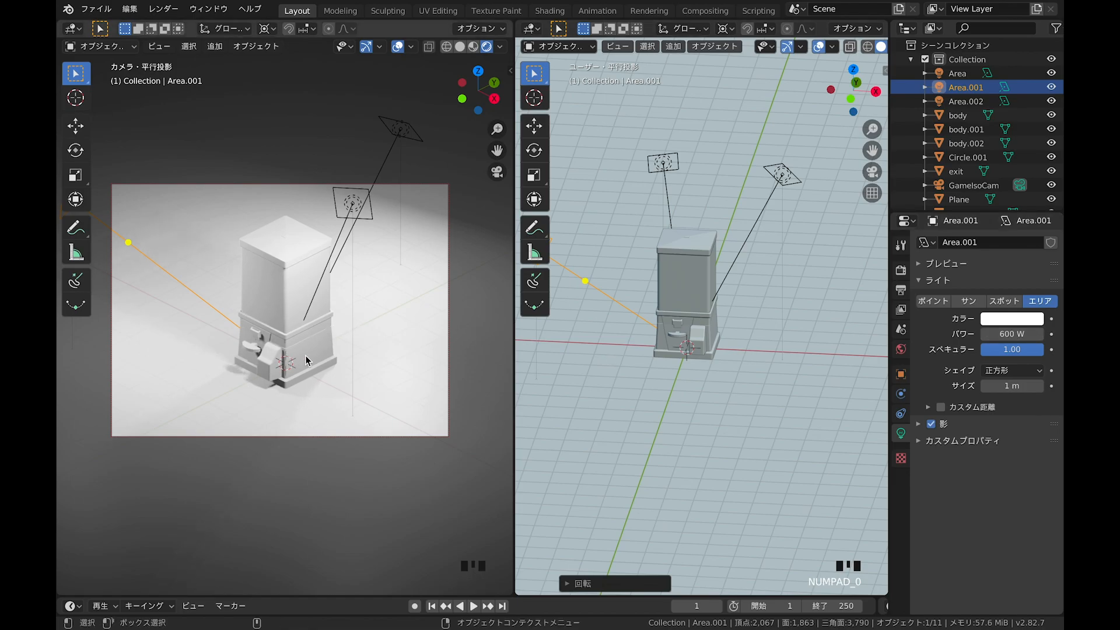
Step: Create a new material on the machine's body and name it red
{"action": "left_click", "coordinate": [302, 261]}
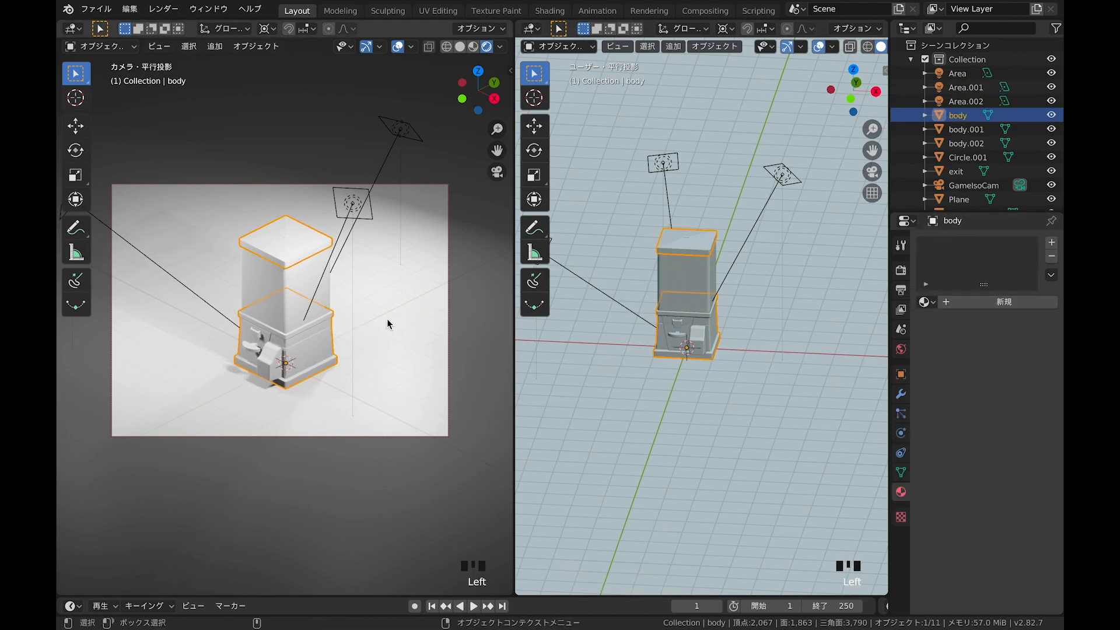
{"action": "middle_click_drag", "start_coordinate": [387, 319], "coordinate": [383, 325], "text": "shift"}
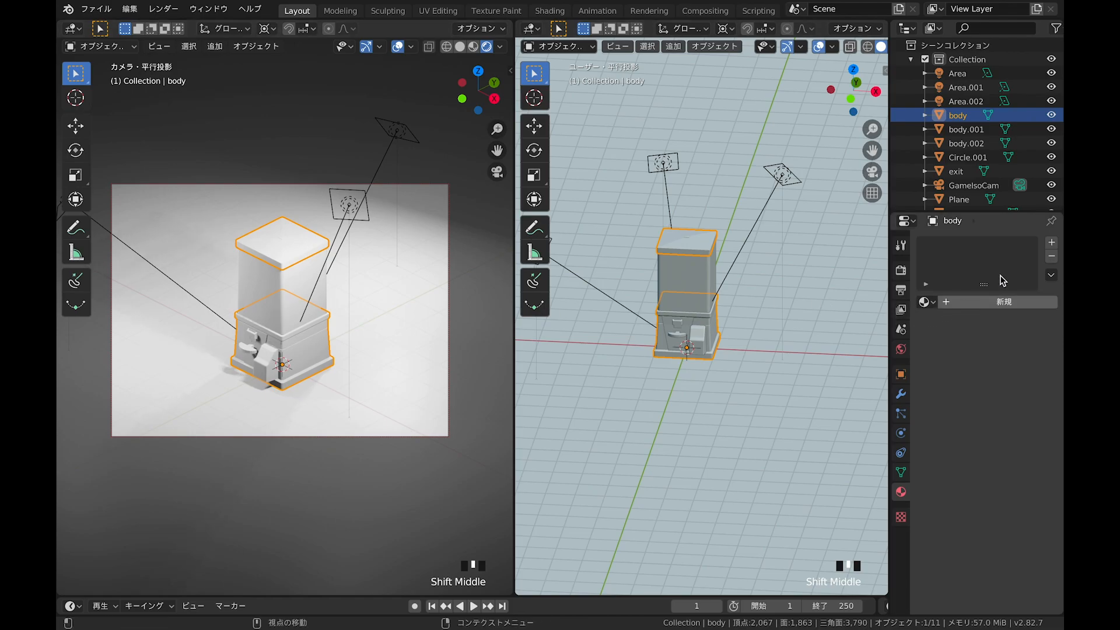
{"action": "left_click", "coordinate": [973, 301]}
{"action": "double_click", "coordinate": [970, 251]}
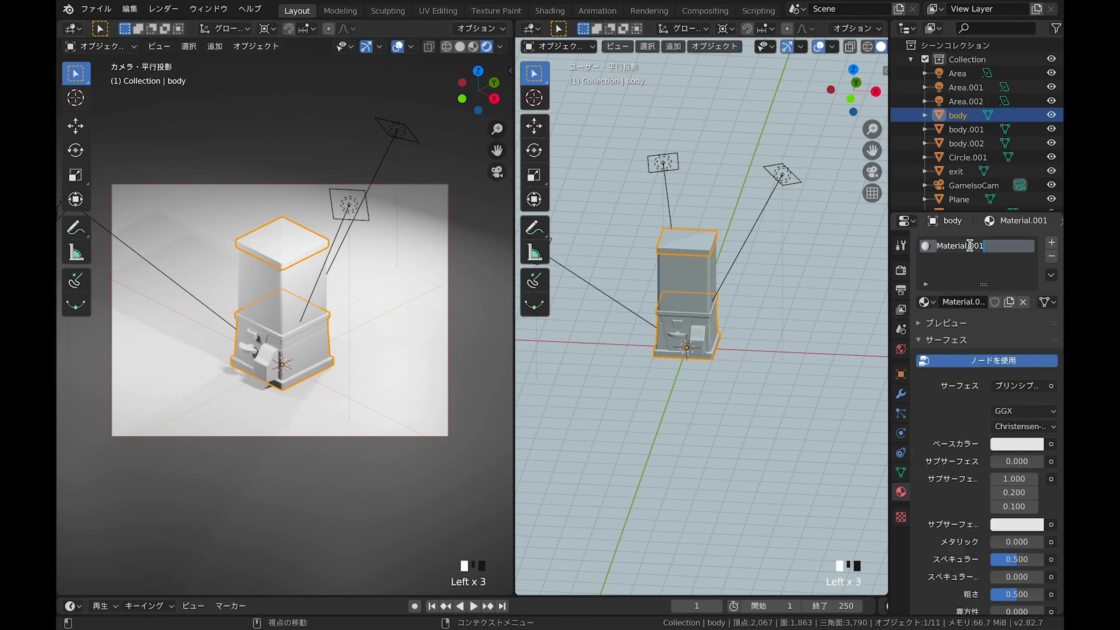
{"action": "type", "text": "red"}
{"action": "key", "text": "Return"}
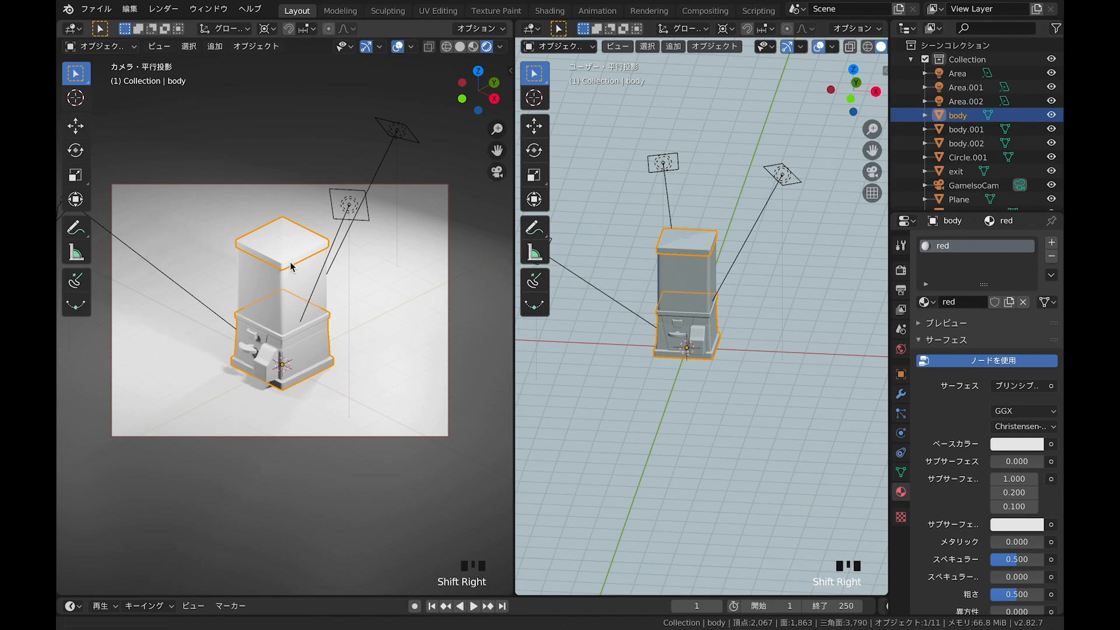
Step: Set the base color of the body's red material to bright red (H 0.005, S 0.794, V 0.906)
{"action": "scroll", "coordinate": [292, 261], "scroll_direction": "up", "scroll_amount": 2}
{"action": "left_click", "coordinate": [700, 282], "text": "shift"}
{"action": "middle_click_drag", "start_coordinate": [731, 324], "coordinate": [711, 333]}
{"action": "middle_click_drag", "start_coordinate": [712, 334], "coordinate": [761, 363], "text": "shift"}
{"action": "scroll", "coordinate": [764, 302], "scroll_direction": "up", "scroll_amount": 2}
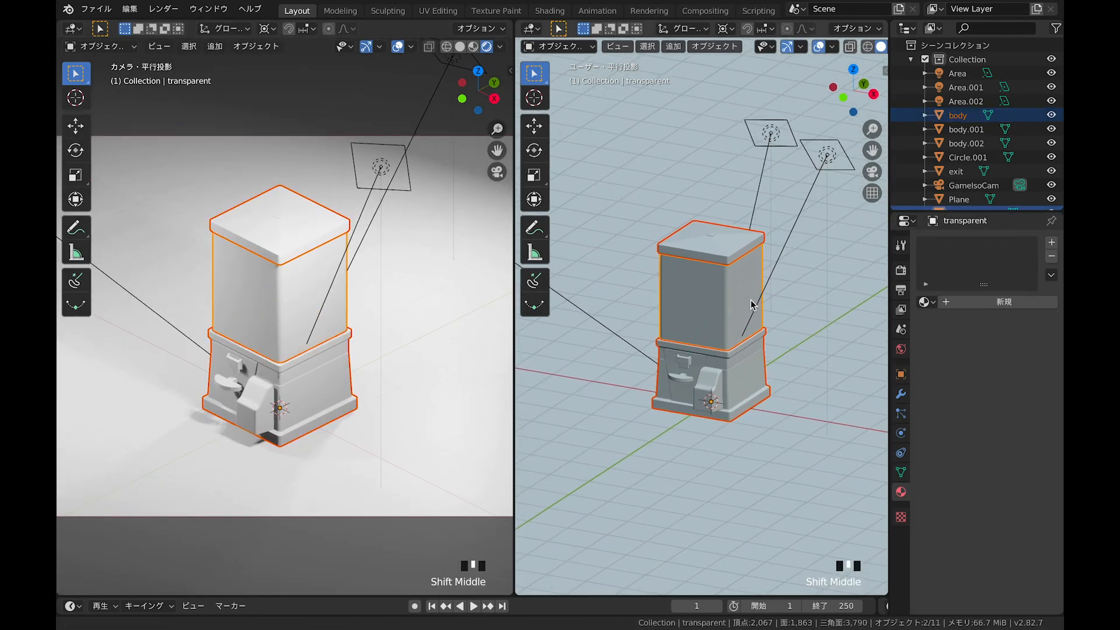
{"action": "left_click", "coordinate": [723, 254]}
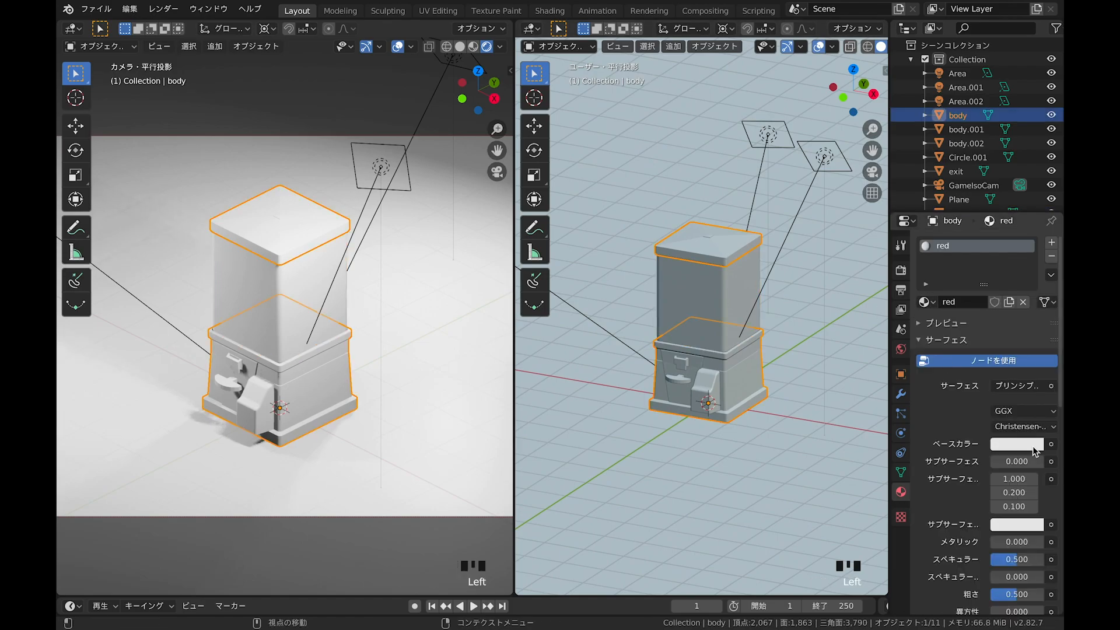
{"action": "left_click", "coordinate": [1027, 445]}
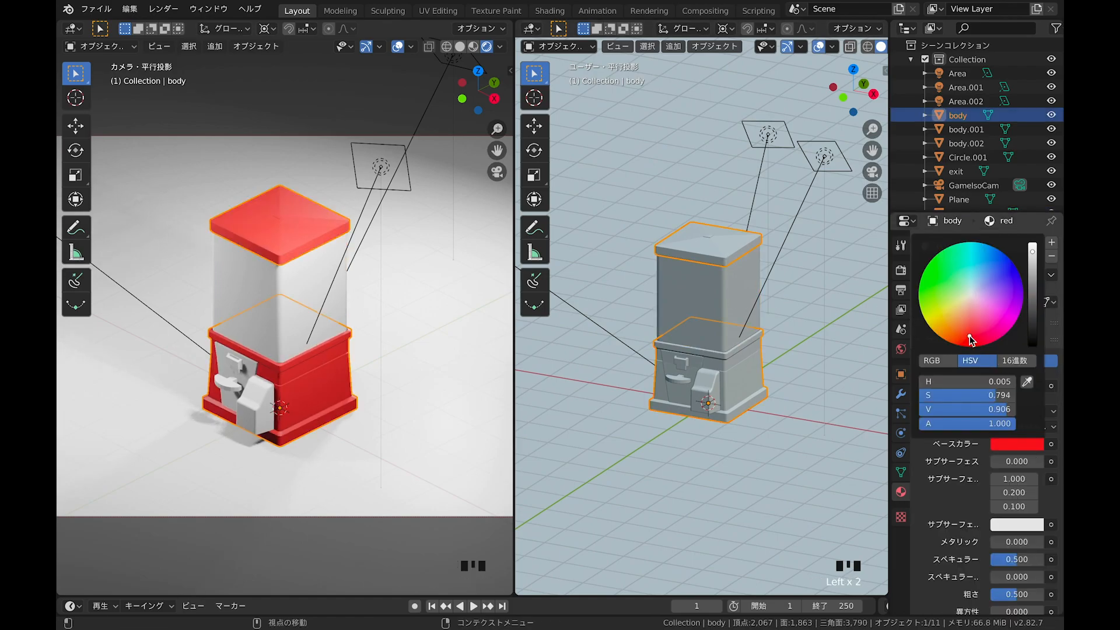
Step: Set the red material's metallic value to 0.5 and its roughness to 0.1
{"action": "scroll", "coordinate": [990, 469], "scroll_direction": "down", "scroll_amount": 3}
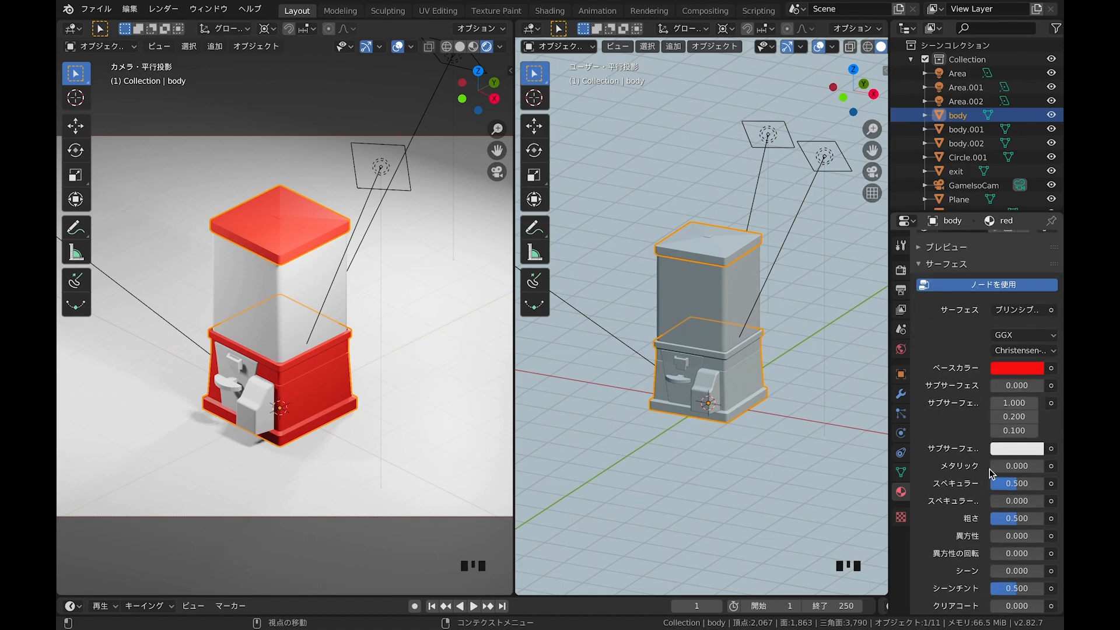
{"action": "double_click", "coordinate": [1009, 462]}
{"action": "type", "text": ".5"}
{"action": "key", "text": "Return"}
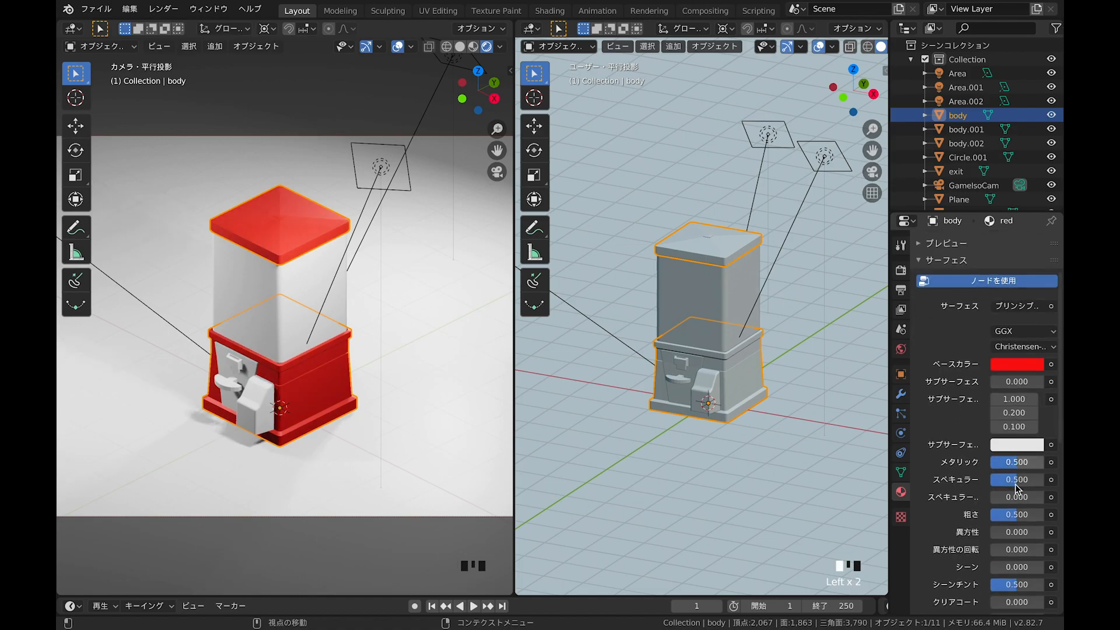
{"action": "left_click_drag", "start_coordinate": [1009, 517], "coordinate": [988, 516]}
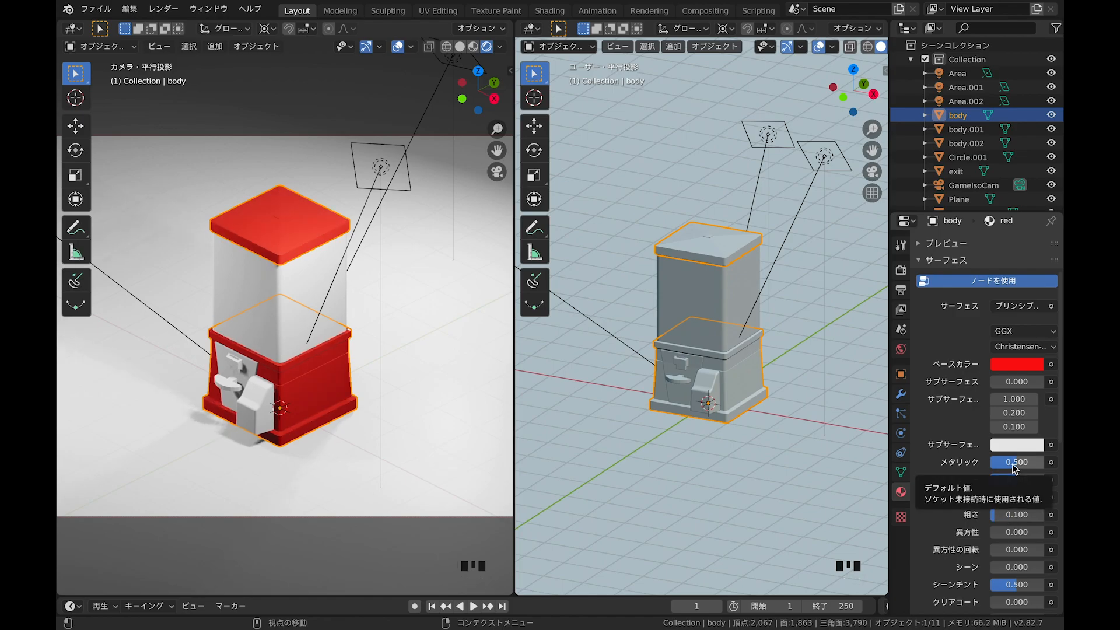
{"action": "scroll", "coordinate": [957, 549], "scroll_direction": "down", "scroll_amount": 5}
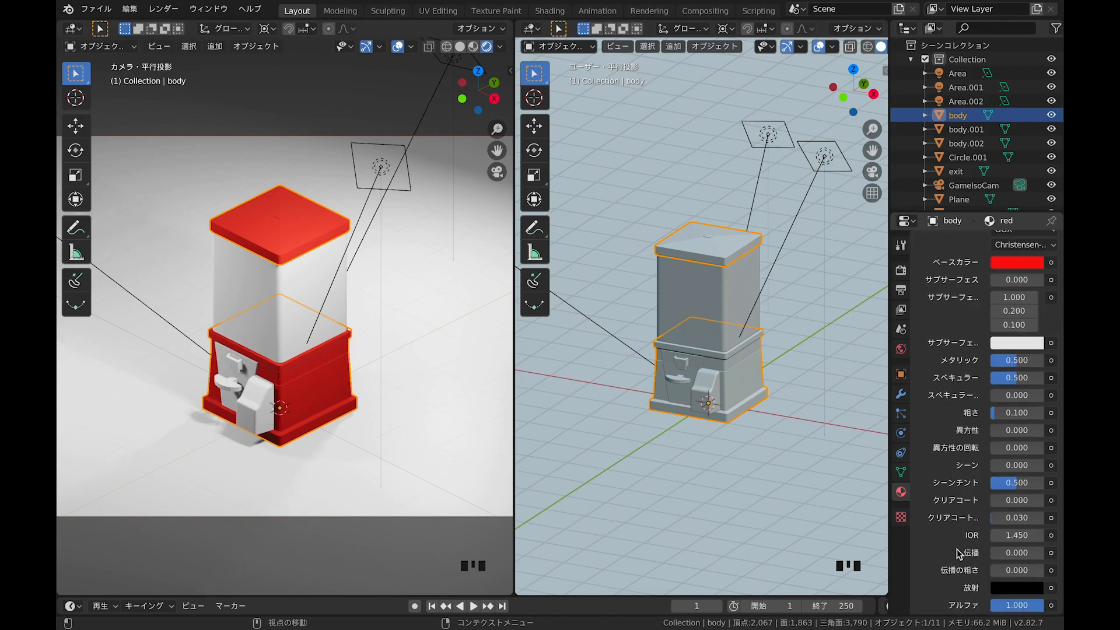
{"action": "scroll", "coordinate": [934, 263], "scroll_direction": "up", "scroll_amount": 9}
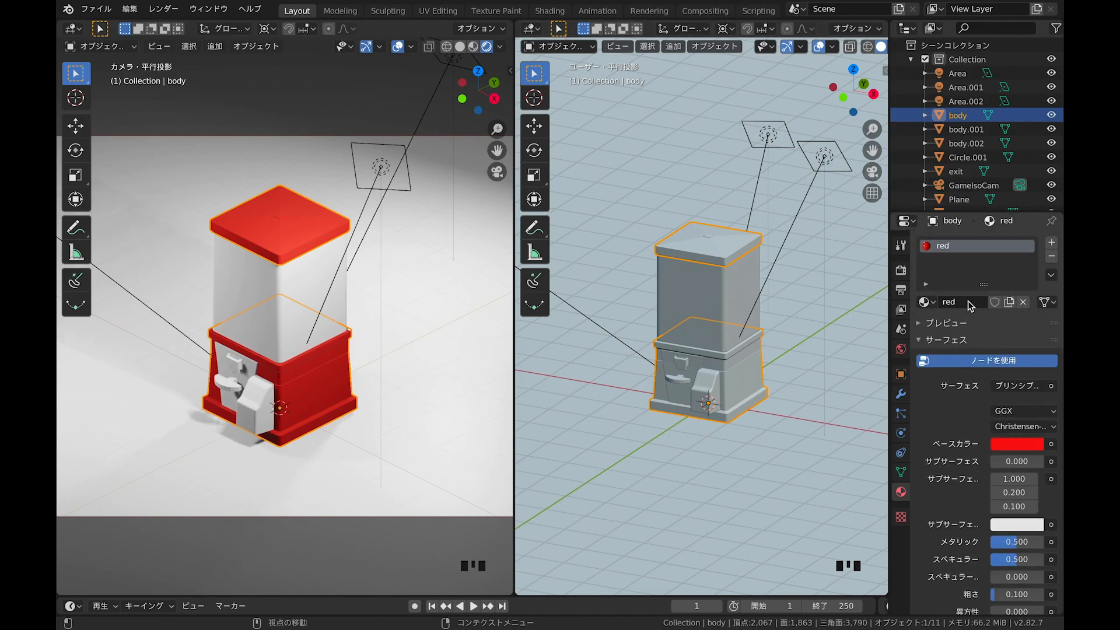
Step: Enable Eevee's screen space reflections with refraction, and turn on ambient occlusion
{"action": "left_click", "coordinate": [926, 302]}
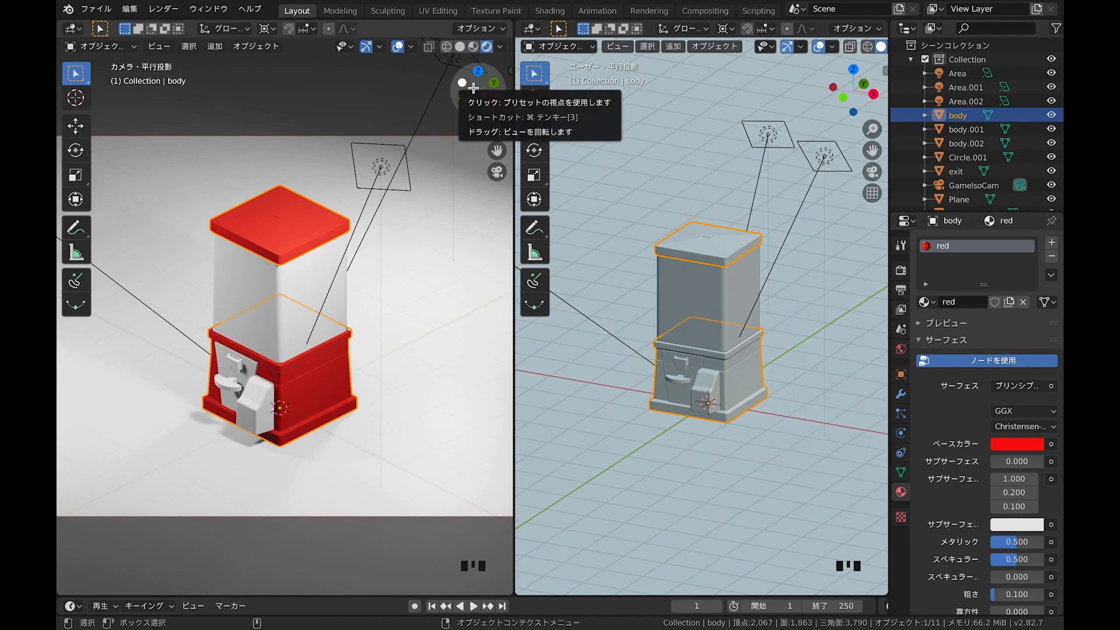
{"action": "left_click", "coordinate": [901, 290]}
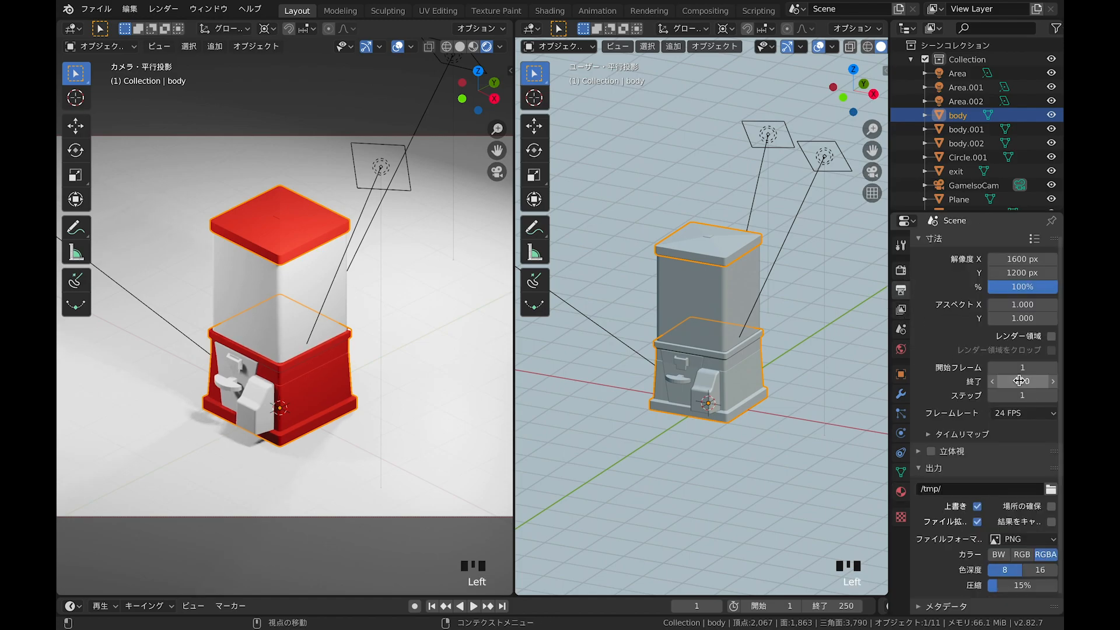
{"action": "scroll", "coordinate": [1017, 379], "scroll_direction": "down", "scroll_amount": 2}
{"action": "scroll", "coordinate": [1002, 521], "scroll_direction": "up", "scroll_amount": 1}
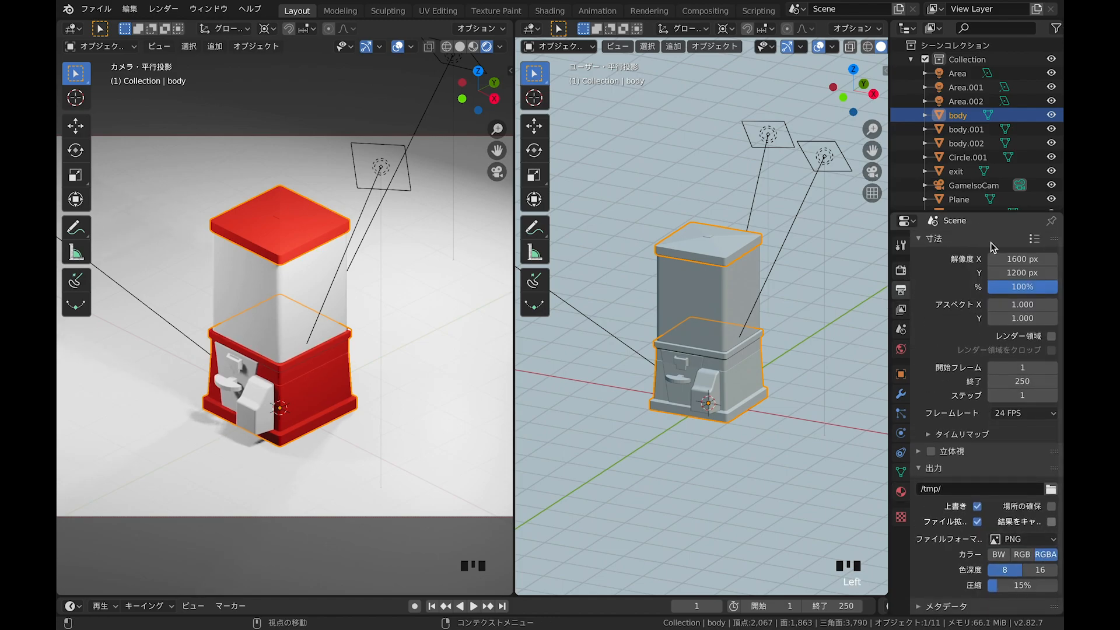
{"action": "scroll", "coordinate": [992, 467], "scroll_direction": "down", "scroll_amount": 5}
{"action": "left_click", "coordinate": [901, 270]}
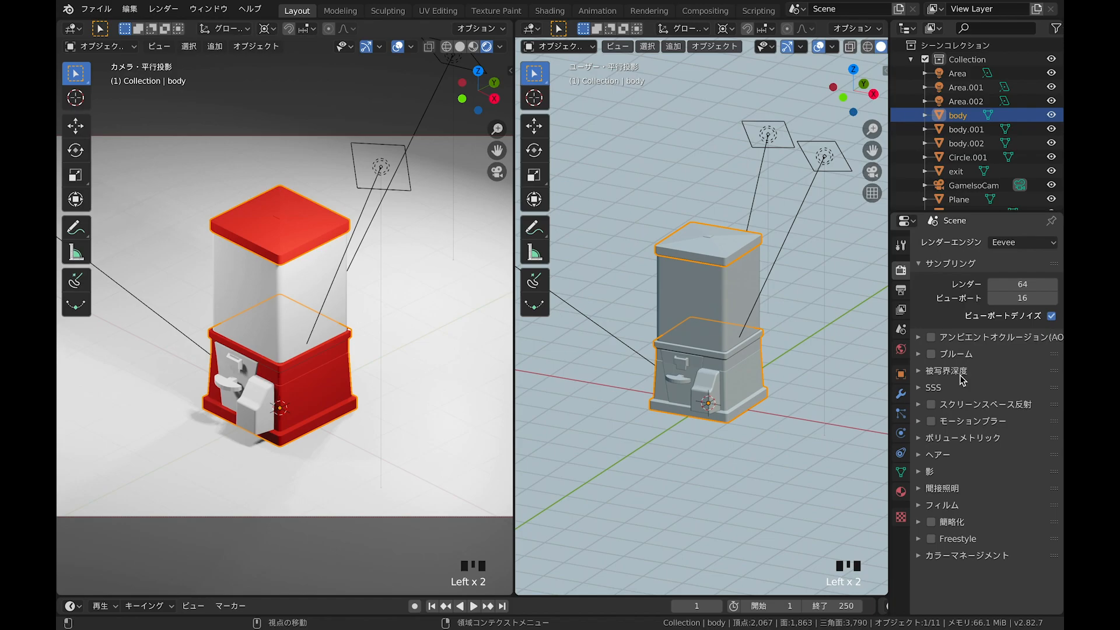
{"action": "left_click", "coordinate": [931, 404]}
{"action": "left_click", "coordinate": [919, 404]}
{"action": "left_click", "coordinate": [1036, 426]}
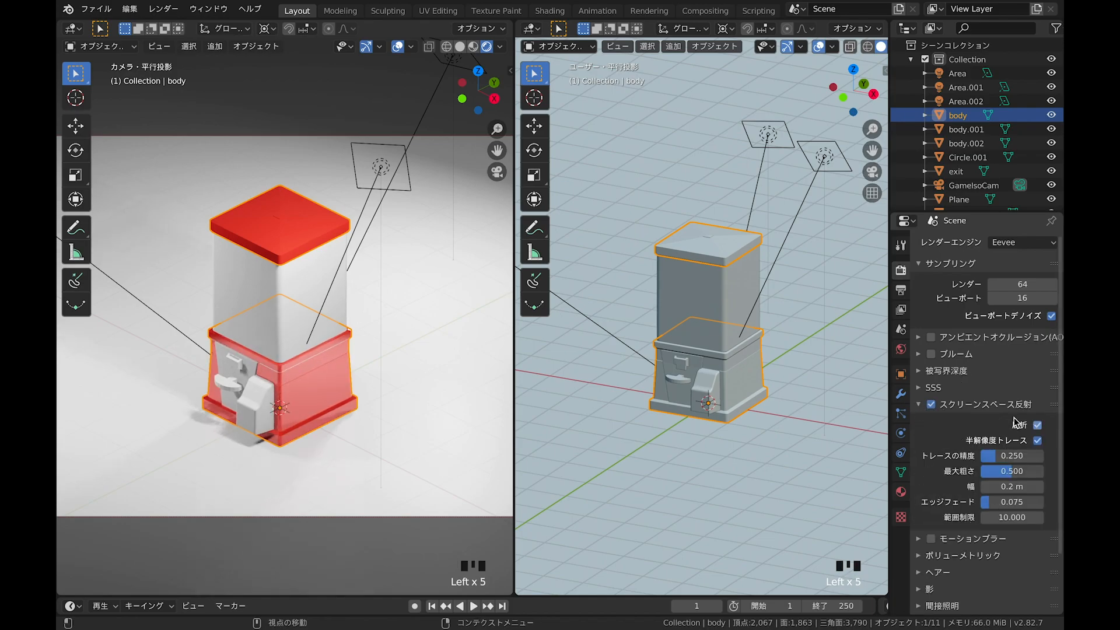
{"action": "left_click", "coordinate": [931, 336]}
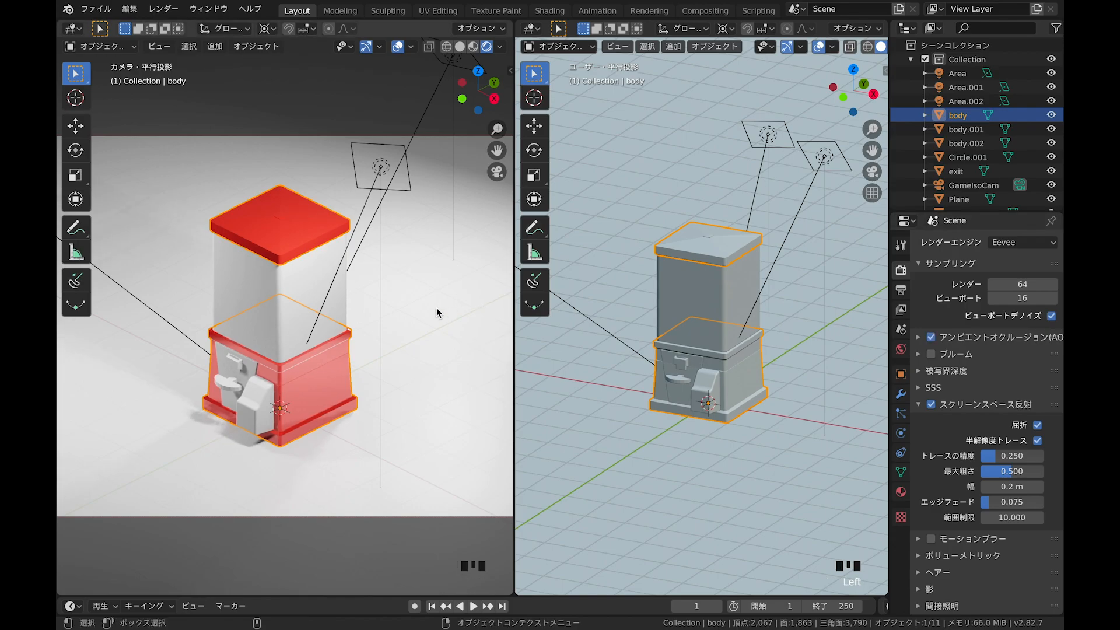
Step: Toggle the visibility of the area light named Area off and on to compare its effect on the machine
{"action": "left_click", "coordinate": [962, 73]}
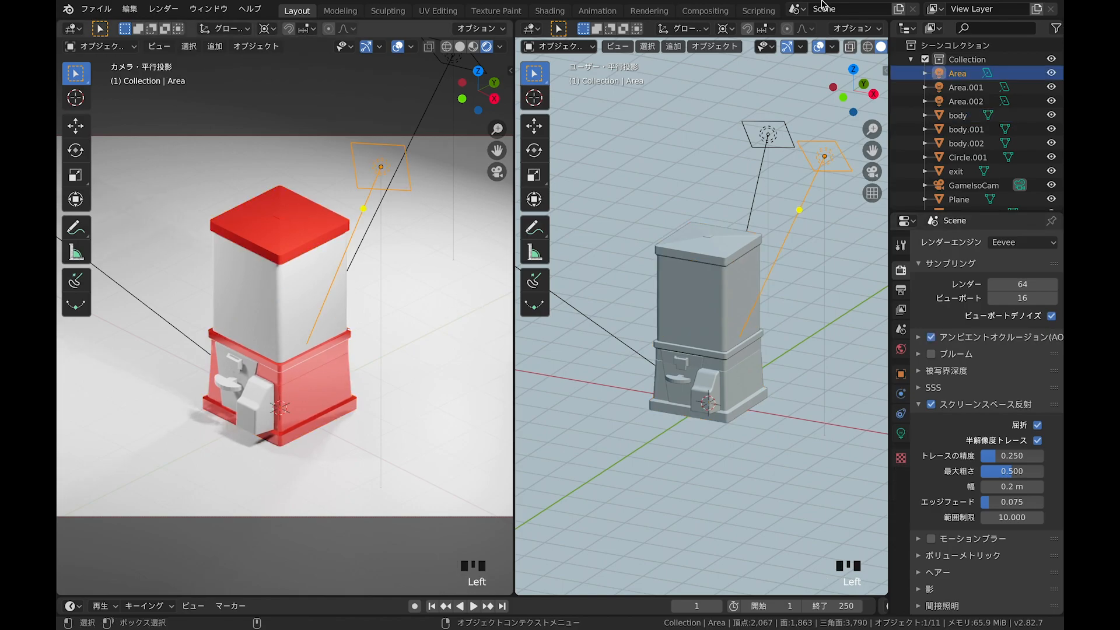
{"action": "left_click", "coordinate": [1053, 73]}
{"action": "left_click", "coordinate": [1053, 73]}
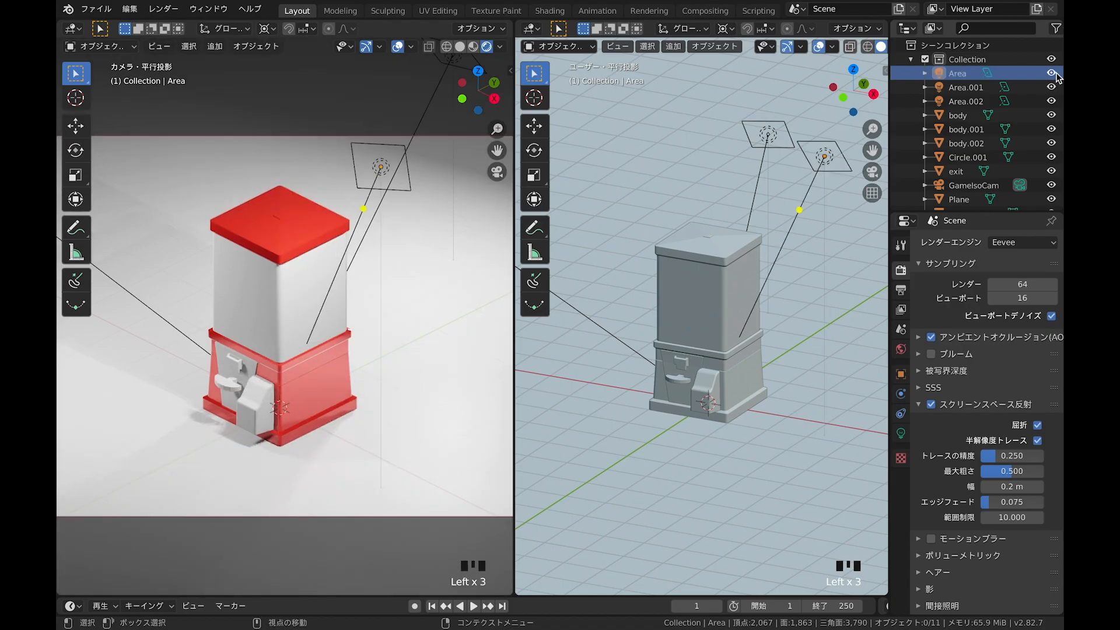
{"action": "left_click", "coordinate": [1053, 73]}
{"action": "left_click", "coordinate": [1054, 72]}
Step: Scale the area light named Area up slightly
{"action": "left_click", "coordinate": [827, 141]}
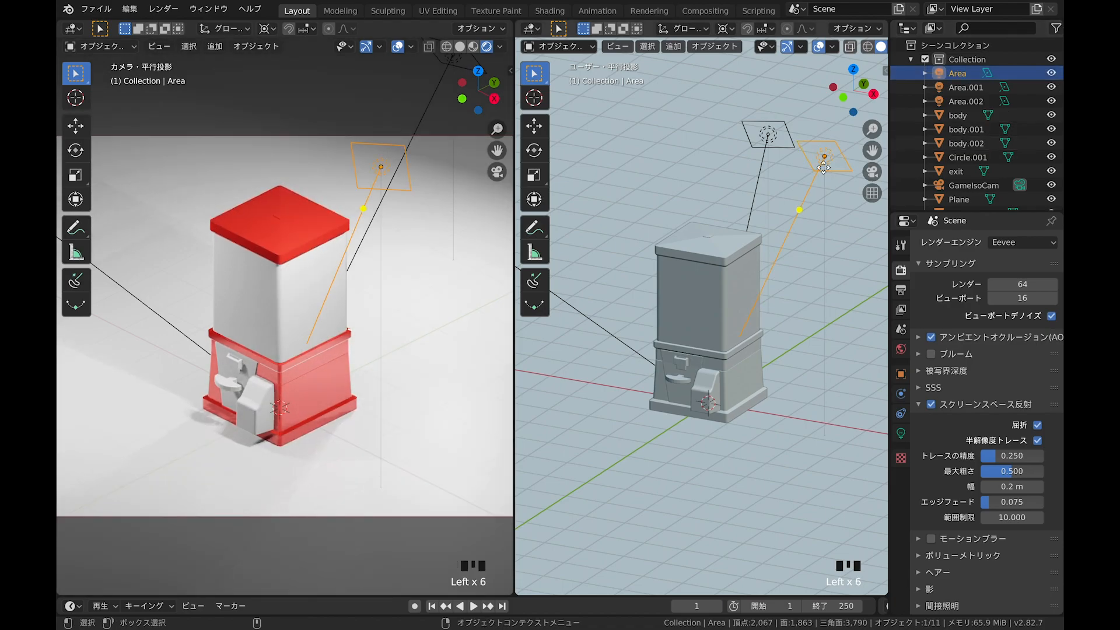
{"action": "left_click", "coordinate": [819, 169]}
{"action": "left_click", "coordinate": [849, 170]}
{"action": "left_click", "coordinate": [852, 171]}
{"action": "left_click", "coordinate": [852, 171]}
{"action": "key", "text": "s"}
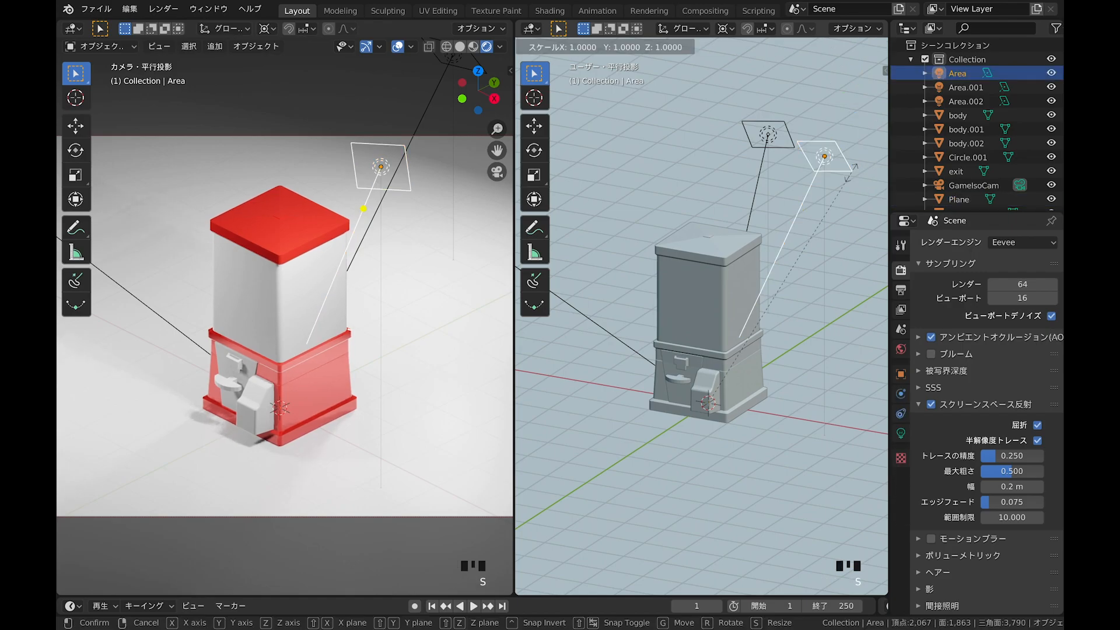
{"action": "left_click", "coordinate": [851, 171]}
{"action": "left_click", "coordinate": [846, 172]}
{"action": "left_click", "coordinate": [849, 171]}
{"action": "mouse_move", "coordinate": [856, 200]}
{"action": "left_mouse_down"}
{"action": "mouse_move", "coordinate": [865, 217]}
{"action": "mouse_move", "coordinate": [854, 195]}
{"action": "left_mouse_up"}
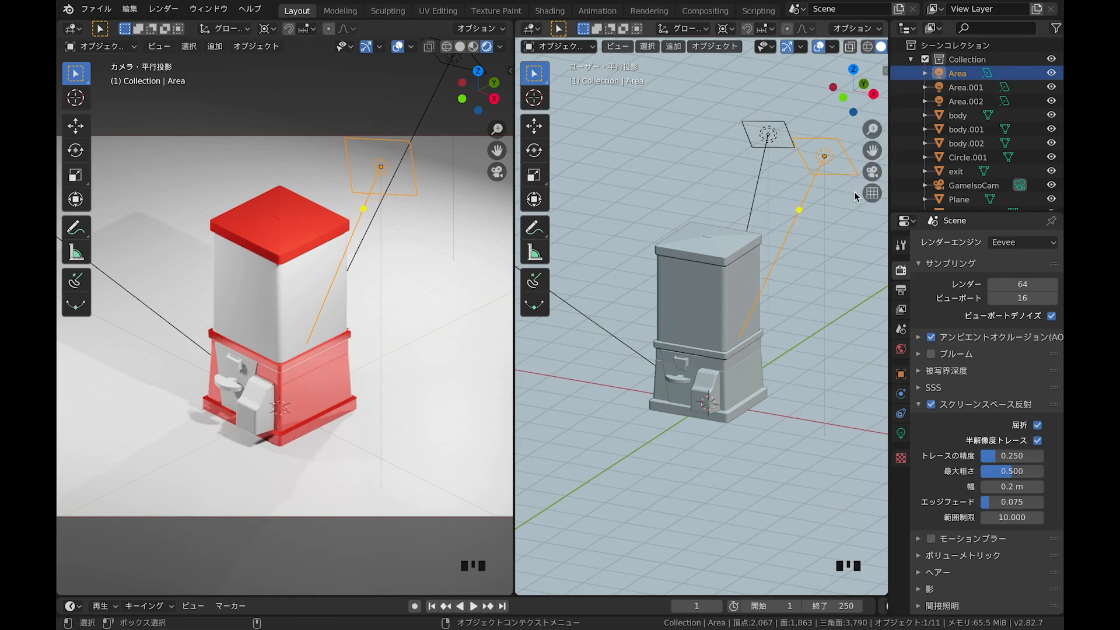
Step: In the world shader nodes, add an environment texture to the background and load the image _DHQ.jpg from the HDRI folder
{"action": "left_click", "coordinate": [550, 14]}
{"action": "left_click", "coordinate": [280, 368]}
{"action": "left_click", "coordinate": [289, 398]}
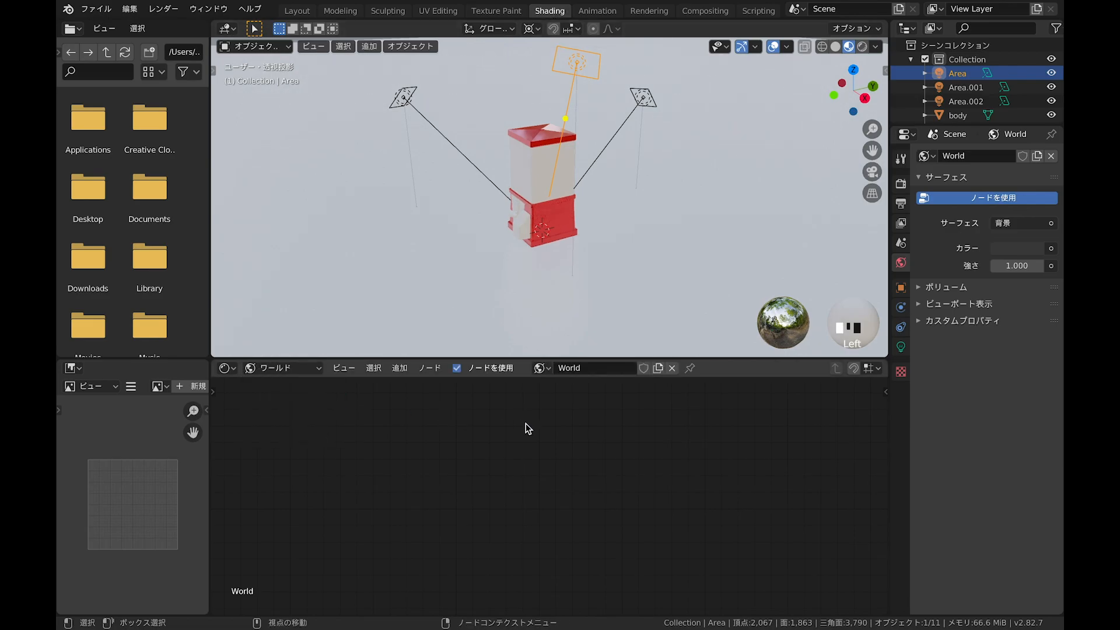
{"action": "key", "text": "Home"}
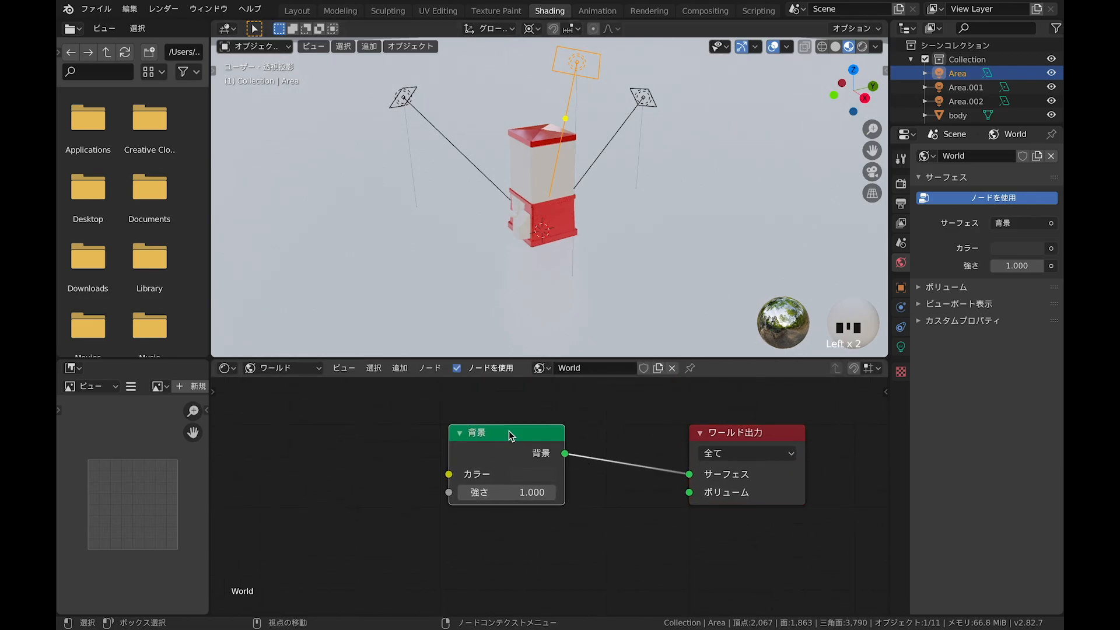
{"action": "key", "text": "ctrl+t"}
{"action": "left_click", "coordinate": [437, 466]}
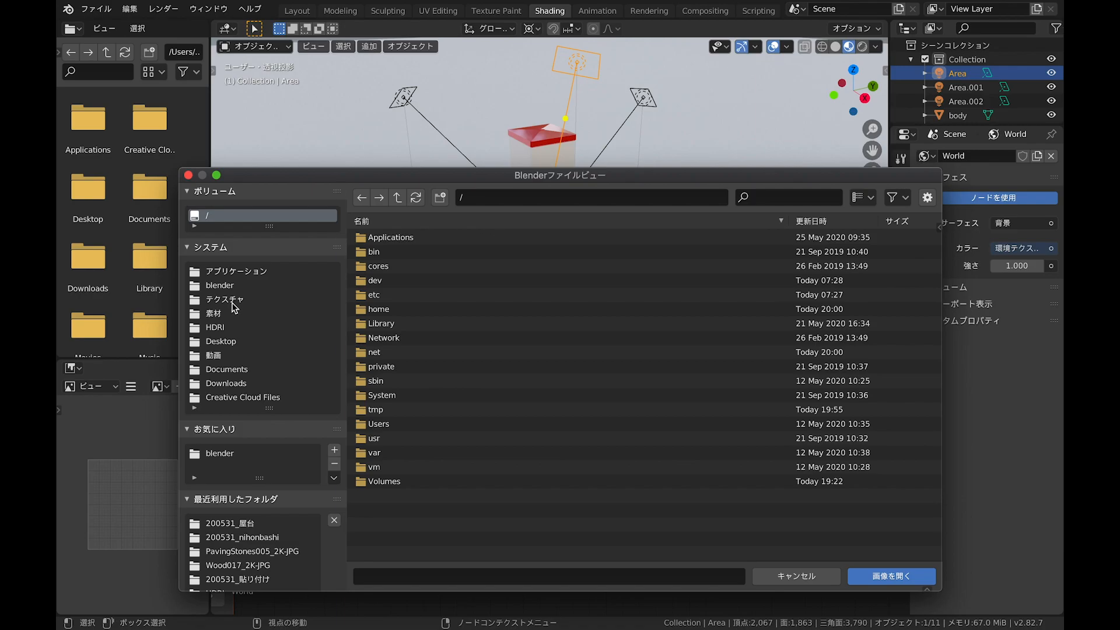
{"action": "left_click", "coordinate": [228, 328]}
{"action": "left_click", "coordinate": [513, 326]}
{"action": "left_click", "coordinate": [525, 241]}
{"action": "left_click", "coordinate": [892, 575]}
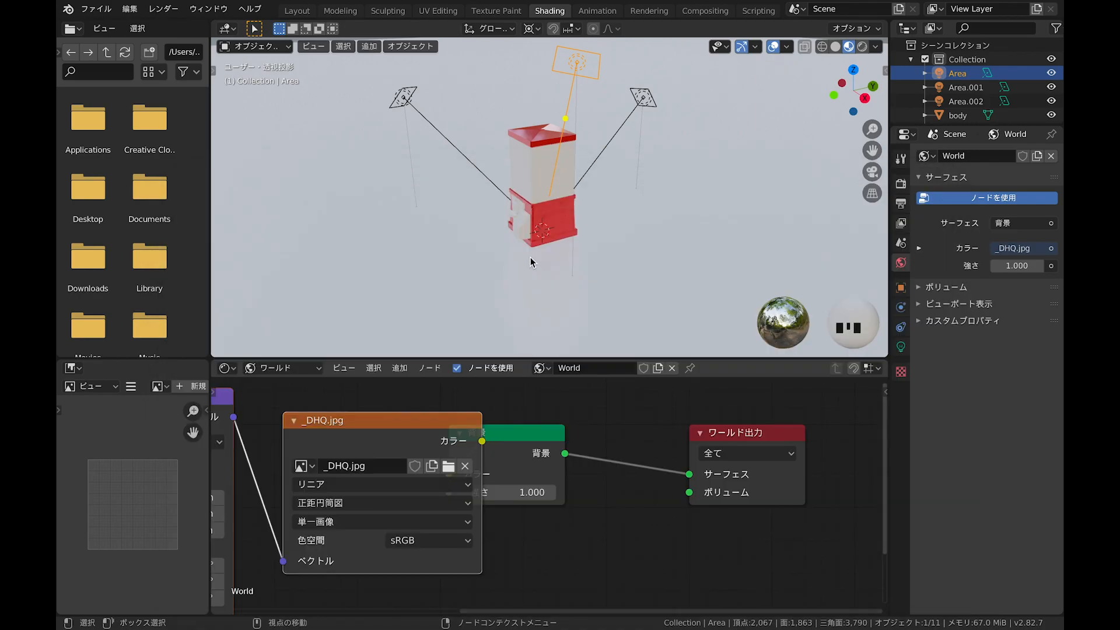
Step: Back in the layout workspace, add a reflection cubemap light probe and scale it up to surround the machine
{"action": "left_click", "coordinate": [340, 12]}
{"action": "left_click", "coordinate": [387, 11]}
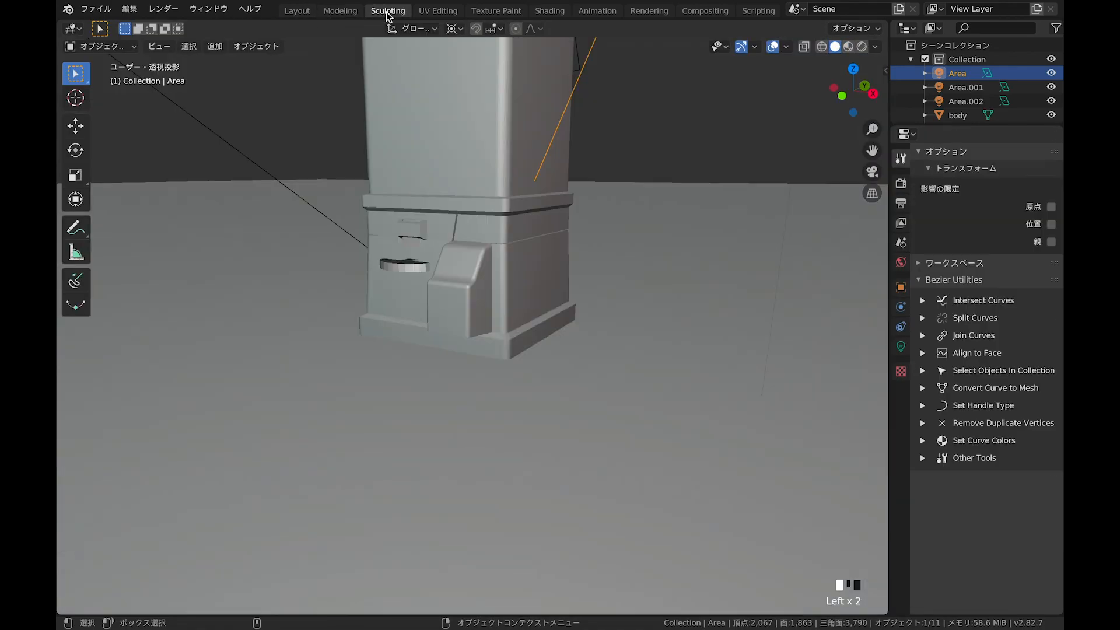
{"action": "left_click", "coordinate": [297, 11]}
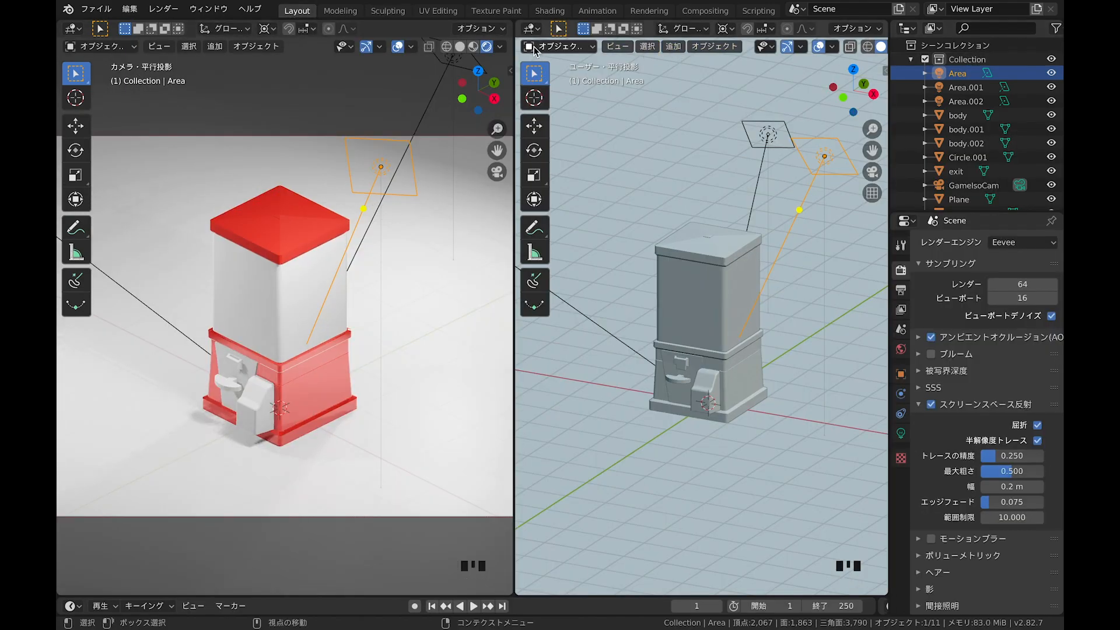
{"action": "left_click", "coordinate": [215, 46]}
{"action": "mouse_move", "coordinate": [231, 81]}
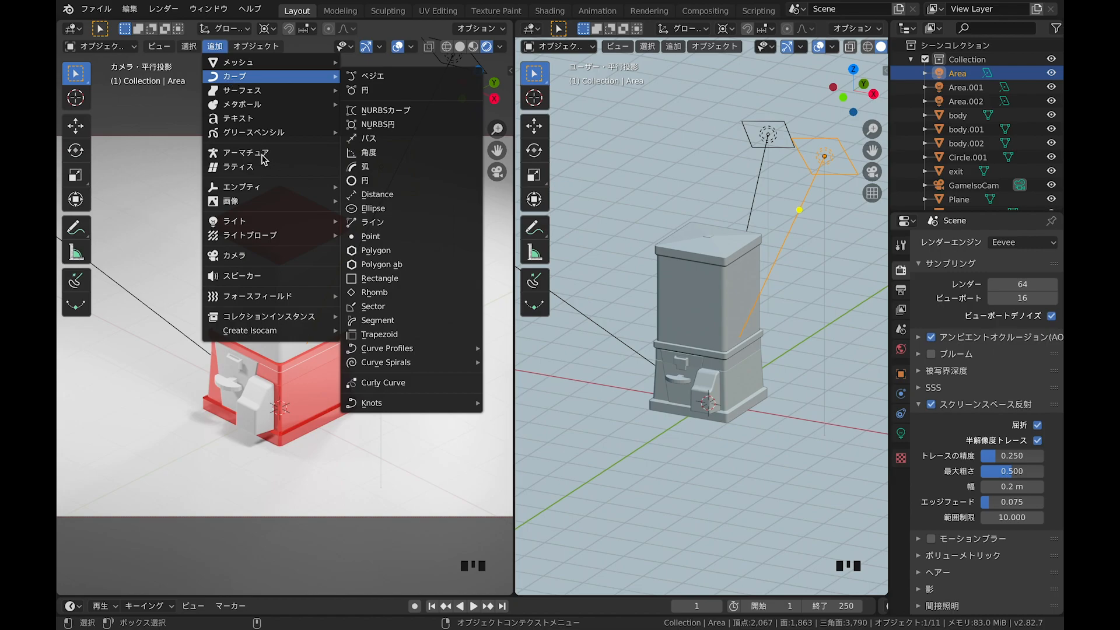
{"action": "mouse_move", "coordinate": [263, 235]}
{"action": "left_click", "coordinate": [366, 236]}
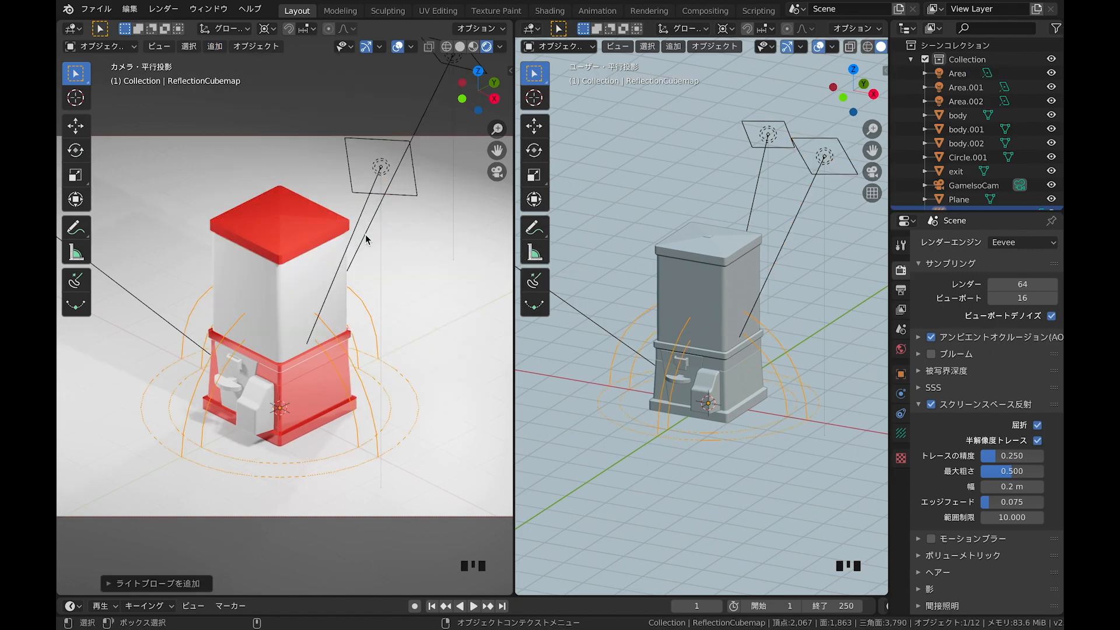
{"action": "key", "text": "s"}
{"action": "key", "text": "s"}
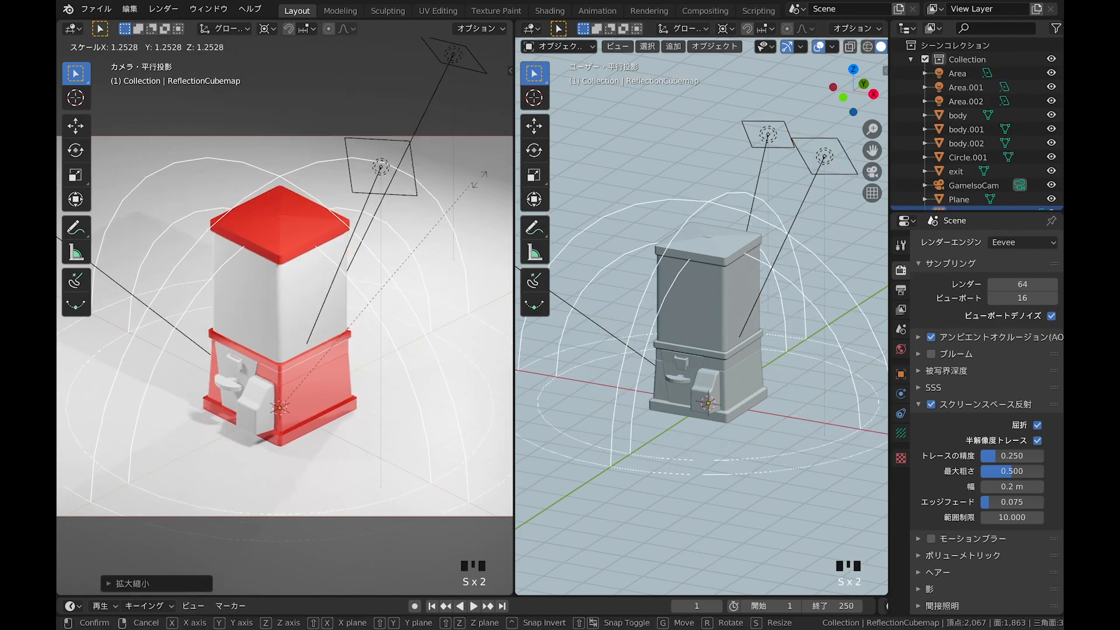
{"action": "left_click", "coordinate": [280, 222]}
Step: Add an irradiance volume light probe at the machine's base
{"action": "key", "text": "shift+a"}
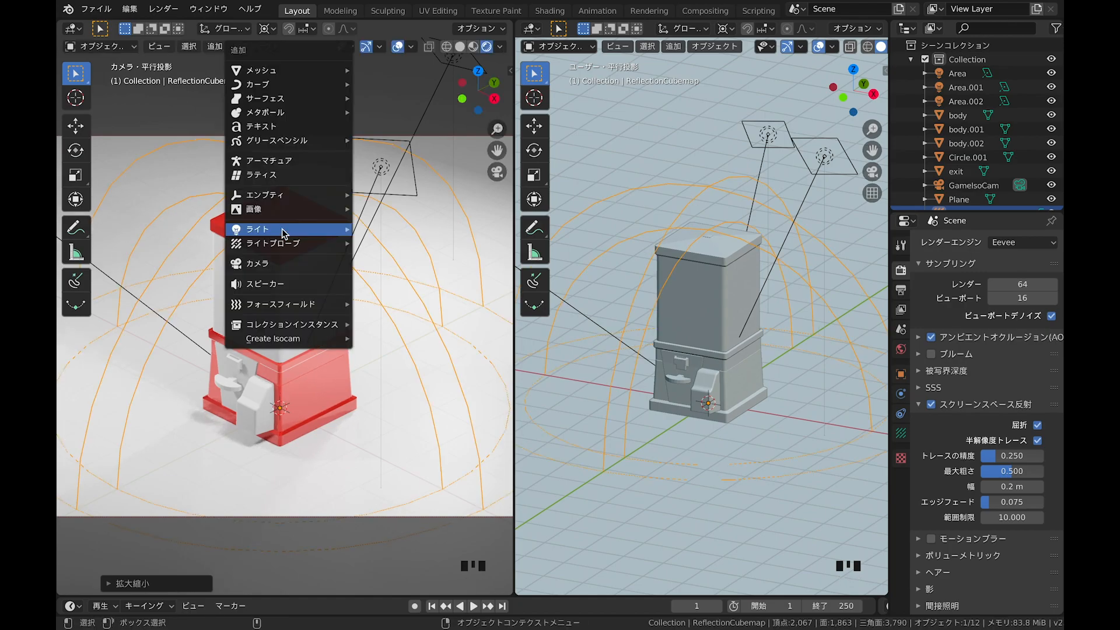
{"action": "mouse_move", "coordinate": [283, 231]}
{"action": "mouse_move", "coordinate": [314, 244]}
{"action": "left_click", "coordinate": [397, 274]}
Step: Stretch the irradiance volume vertically, raise it, and scale it up so that it encloses the whole machine
{"action": "key", "text": "g"}
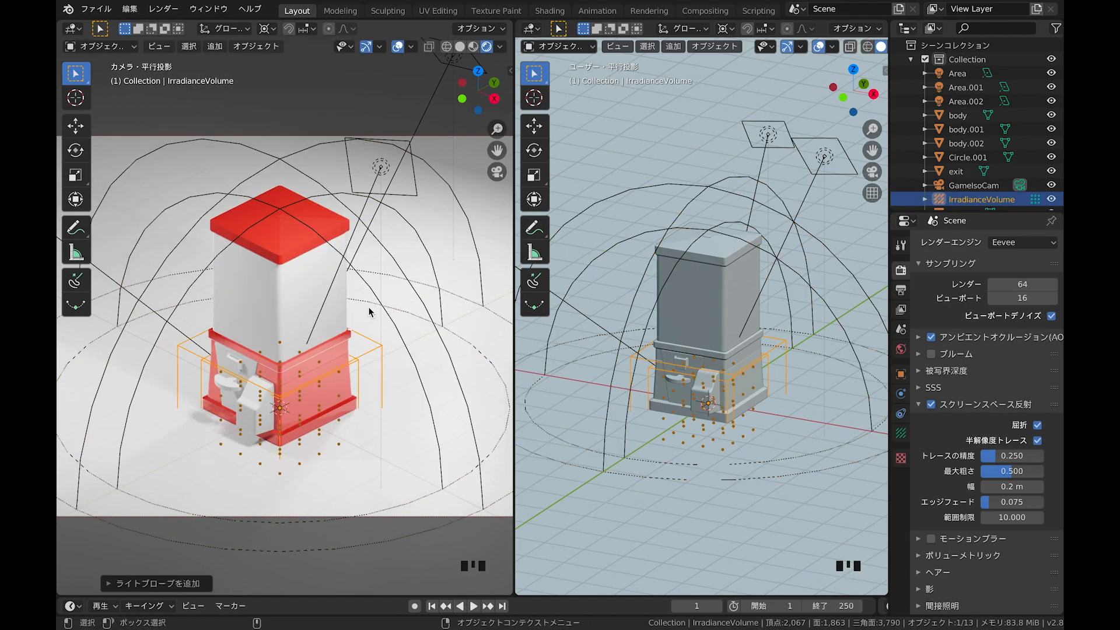
{"action": "left_click", "coordinate": [358, 257]}
{"action": "key", "text": "s"}
{"action": "key", "text": "z"}
{"action": "key", "text": "g"}
{"action": "left_click", "coordinate": [346, 222]}
{"action": "key", "text": "s"}
{"action": "key", "text": "z"}
{"action": "left_click", "coordinate": [353, 123]}
{"action": "key", "text": "g"}
{"action": "key", "text": "z"}
{"action": "key", "text": "s"}
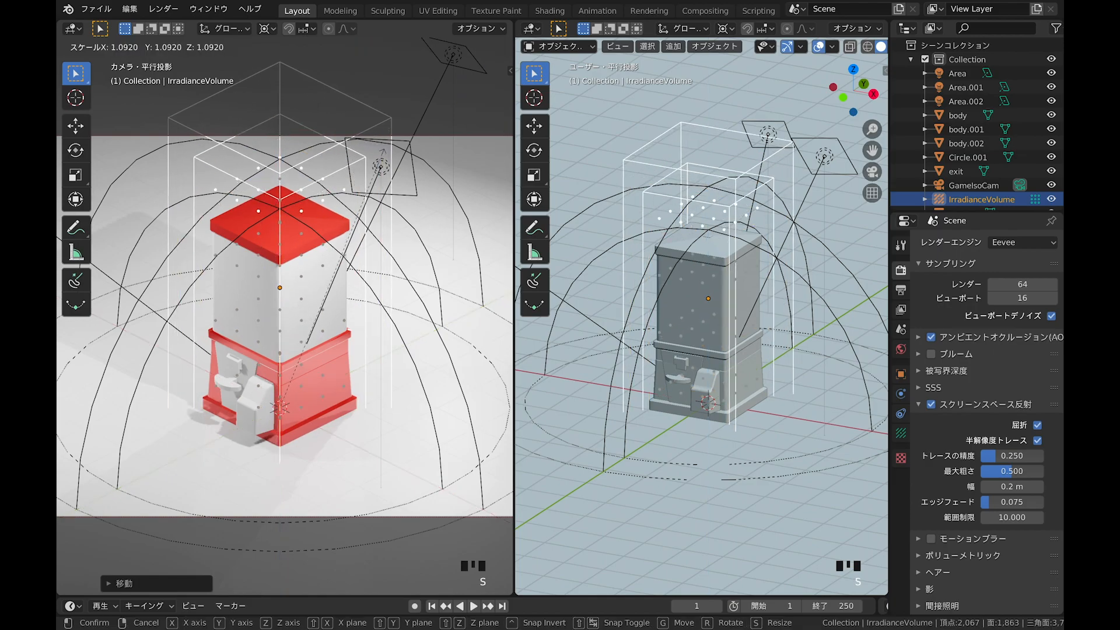
{"action": "left_click", "coordinate": [381, 163]}
Step: Assign the existing red material to the capsule exit part
{"action": "left_click", "coordinate": [260, 407]}
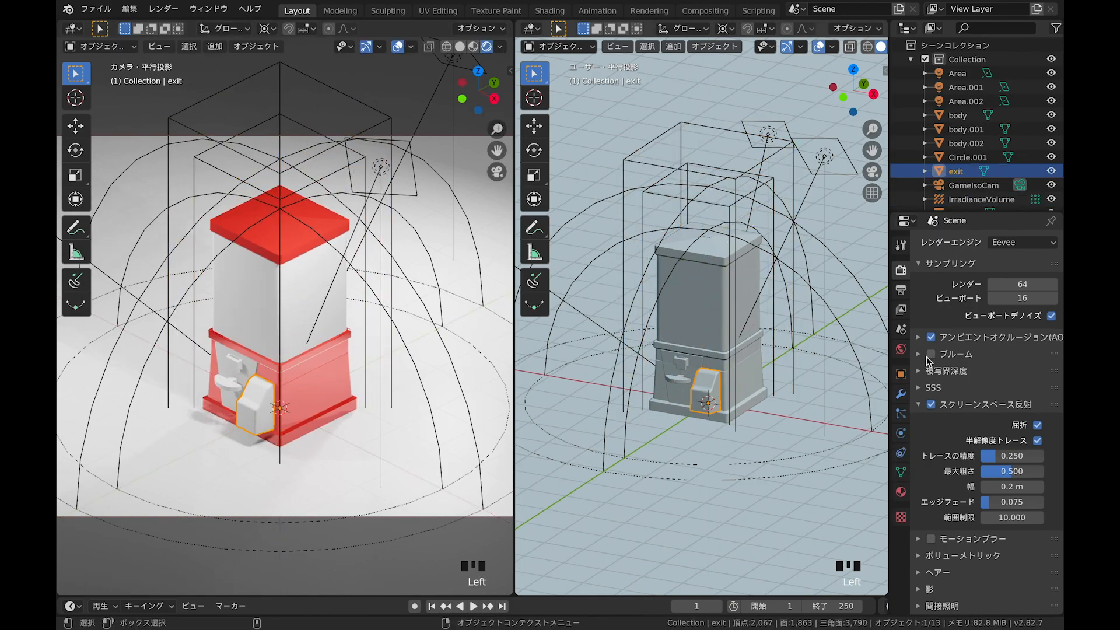
{"action": "left_click", "coordinate": [900, 492]}
{"action": "left_click", "coordinate": [924, 302]}
{"action": "left_click", "coordinate": [900, 335]}
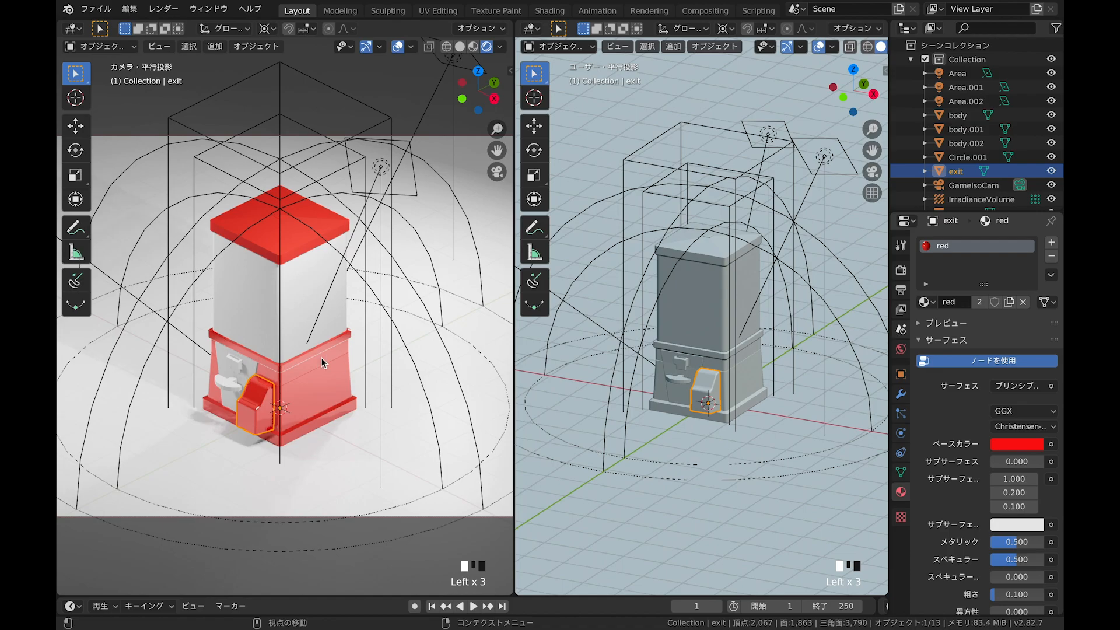
Step: Select the coin slot and the round dial on the machine's front, and create a new material named mekki
{"action": "left_click", "coordinate": [297, 248]}
{"action": "left_click", "coordinate": [238, 372]}
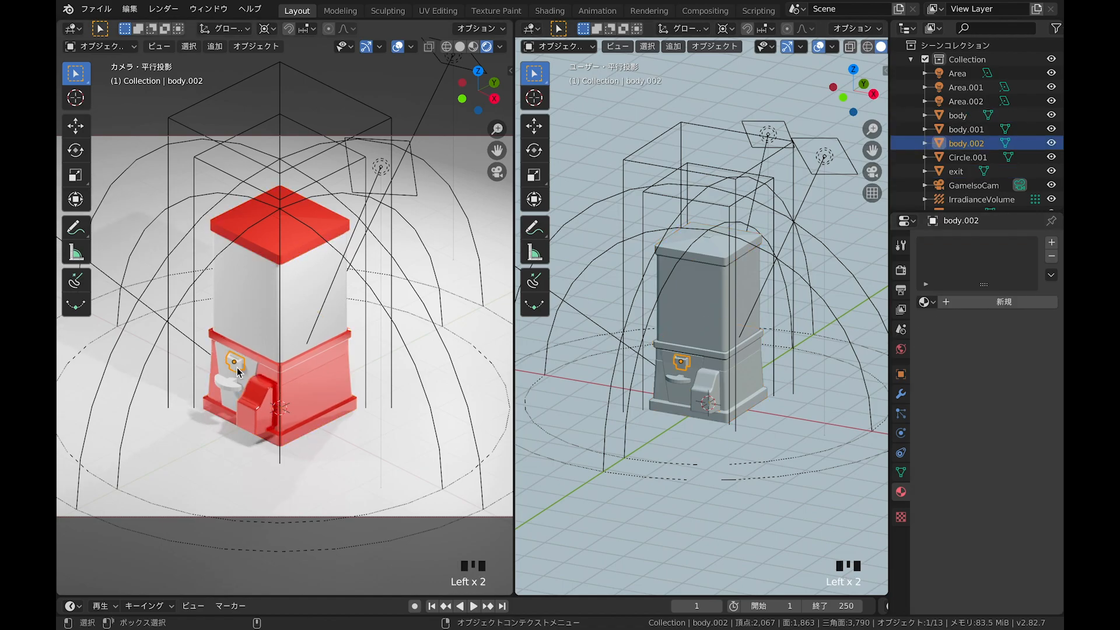
{"action": "left_click", "coordinate": [226, 382], "text": "shift"}
{"action": "left_click", "coordinate": [924, 301]}
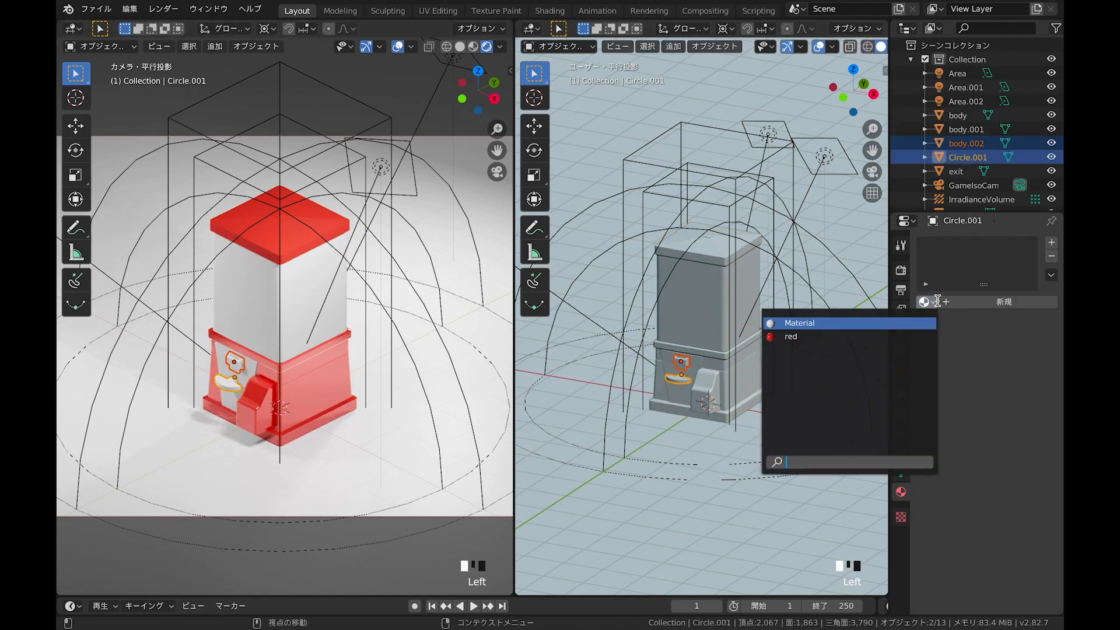
{"action": "left_click", "coordinate": [983, 301]}
{"action": "double_click", "coordinate": [957, 246]}
{"action": "type", "text": "mekki"}
{"action": "key", "text": "Return"}
Step: Give the mekki material a darker grey base colour, a metallic value of about 0.833 and a roughness of 0.1
{"action": "left_click", "coordinate": [1017, 444]}
{"action": "left_click", "coordinate": [1033, 282]}
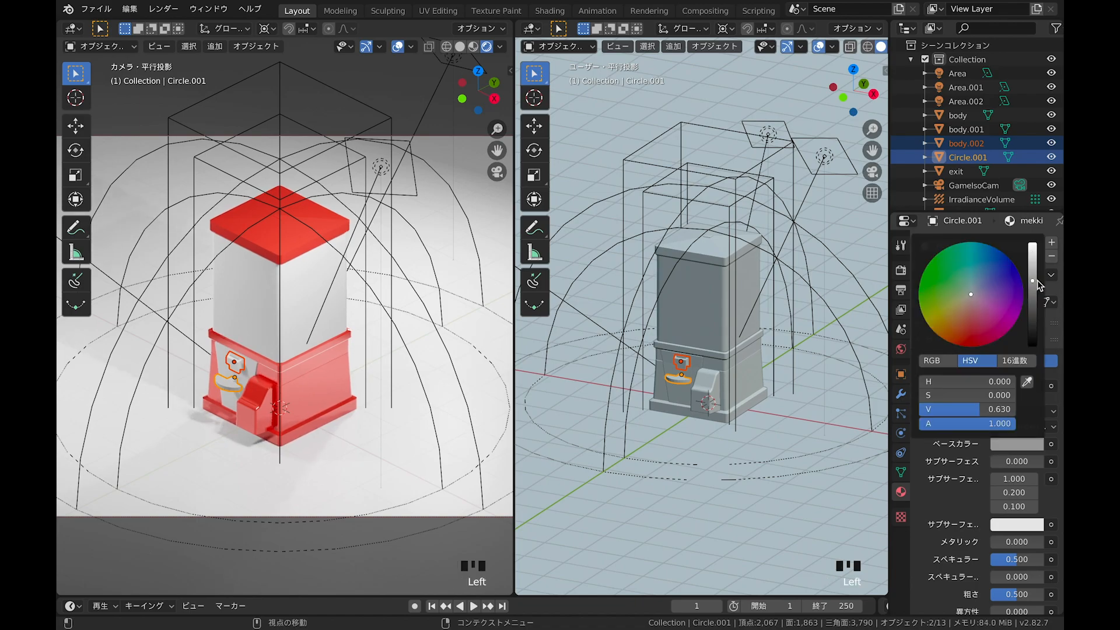
{"action": "left_click_drag", "start_coordinate": [1004, 542], "coordinate": [1037, 543]}
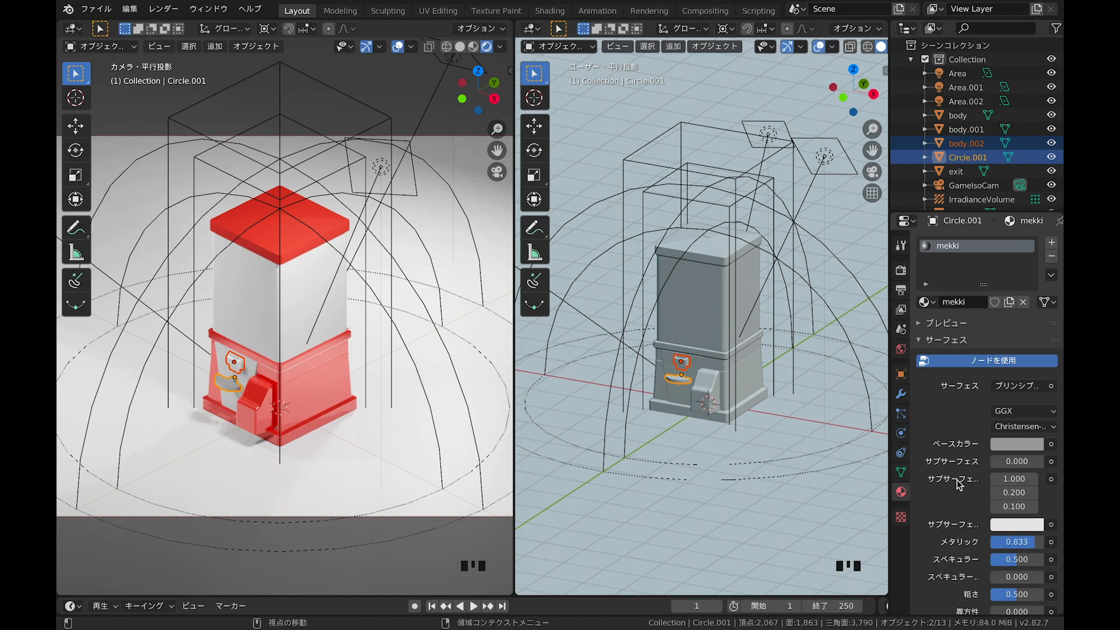
{"action": "left_click", "coordinate": [1016, 445]}
{"action": "left_click", "coordinate": [1033, 297]}
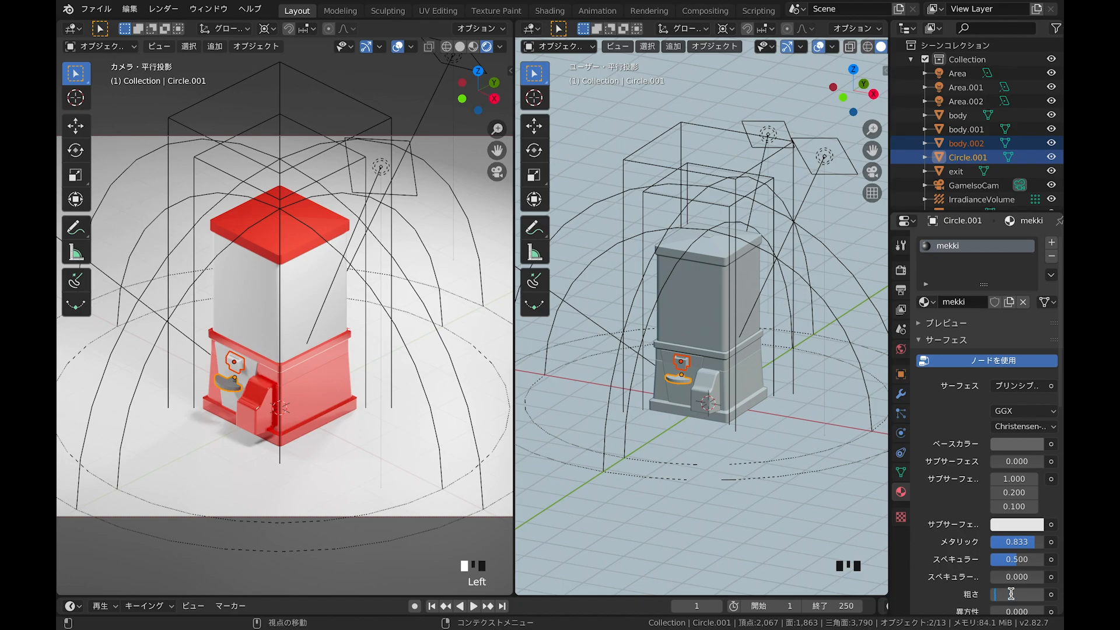
{"action": "key", "text": "BackSpace"}
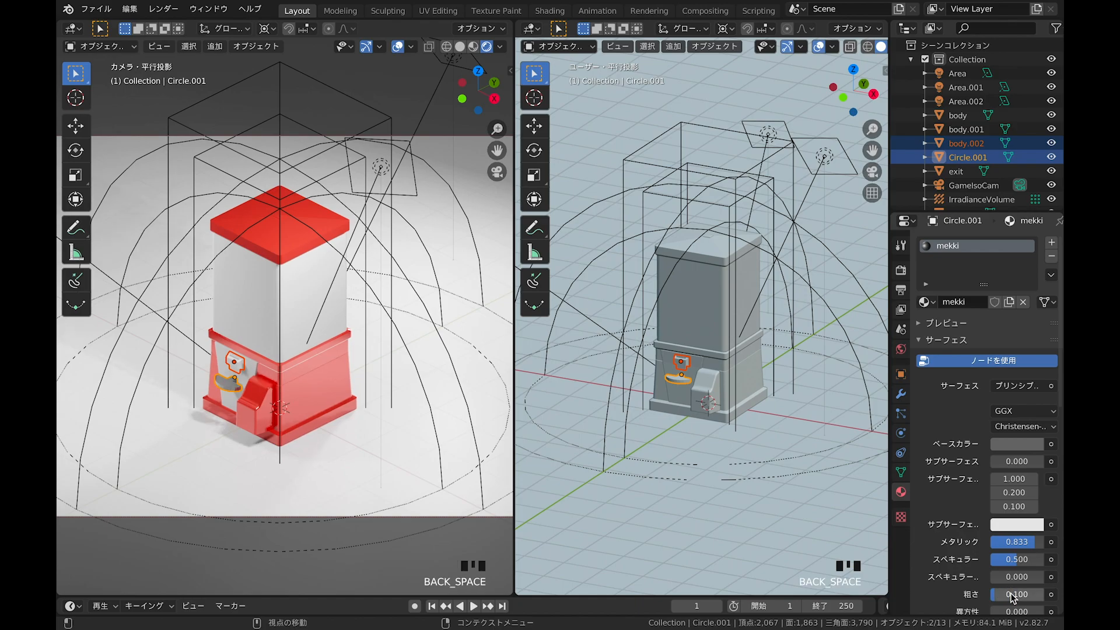
Step: Assign the mekki material to the coin slot part and to the front plate behind it
{"action": "left_click", "coordinate": [240, 369]}
{"action": "left_click", "coordinate": [926, 302]}
{"action": "left_click", "coordinate": [873, 332]}
{"action": "left_click", "coordinate": [255, 370]}
{"action": "left_click", "coordinate": [926, 301]}
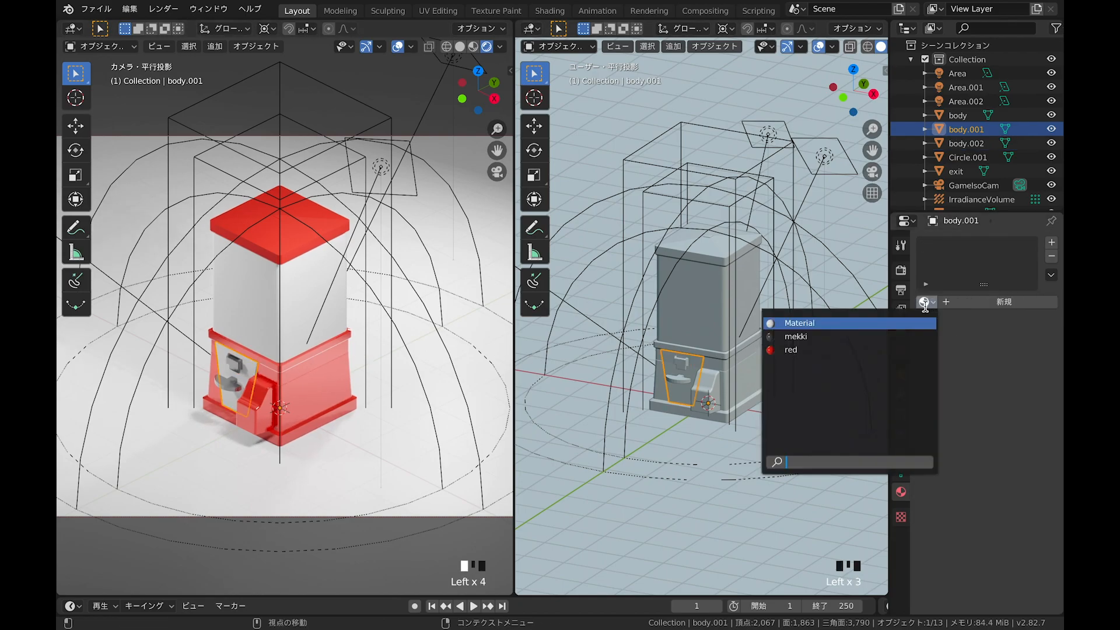
{"action": "left_click", "coordinate": [873, 332]}
Step: Assign the existing material named Material to the machine's upper case
{"action": "left_click", "coordinate": [369, 350]}
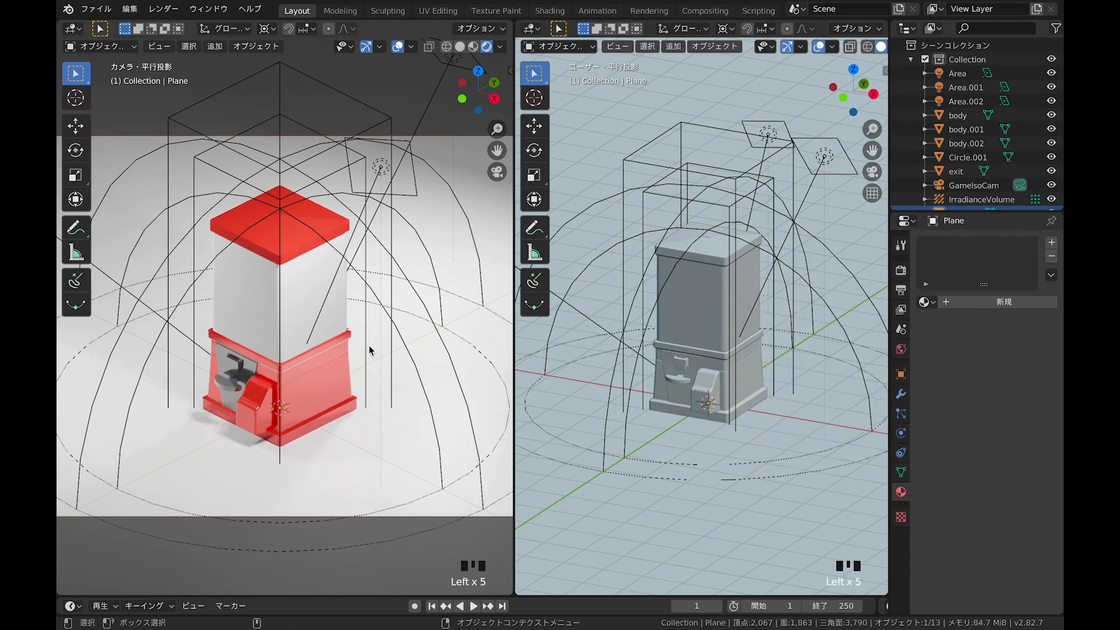
{"action": "left_click", "coordinate": [327, 309]}
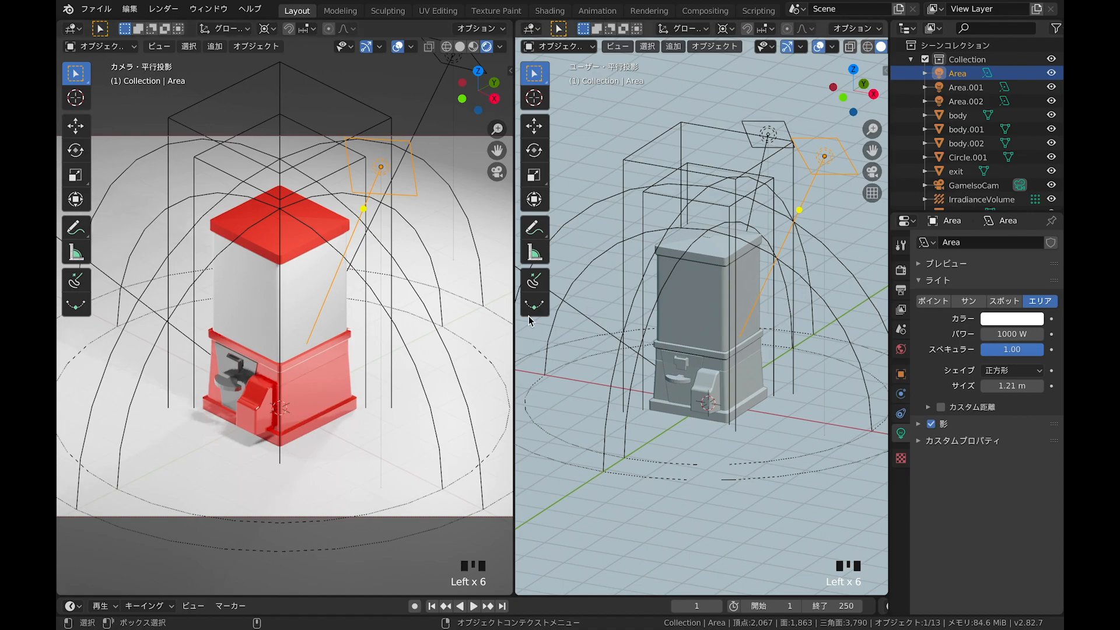
{"action": "left_click", "coordinate": [345, 310]}
{"action": "left_click", "coordinate": [926, 302]}
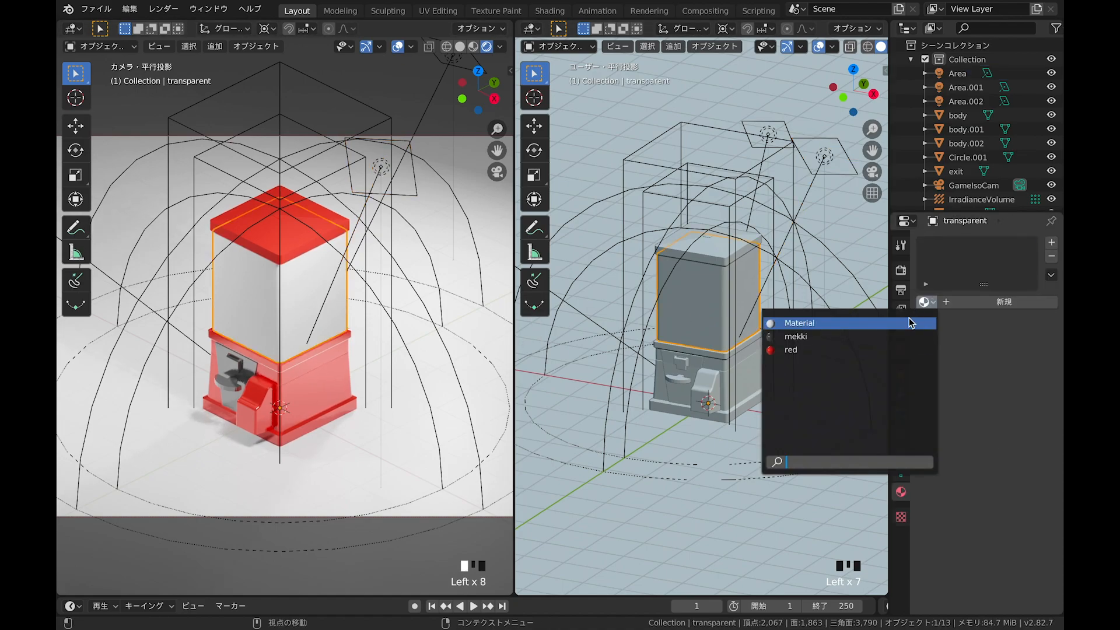
{"action": "left_click", "coordinate": [909, 322]}
Step: Create a new material for the floor plane with a pale mint-green base colour
{"action": "left_click", "coordinate": [362, 420]}
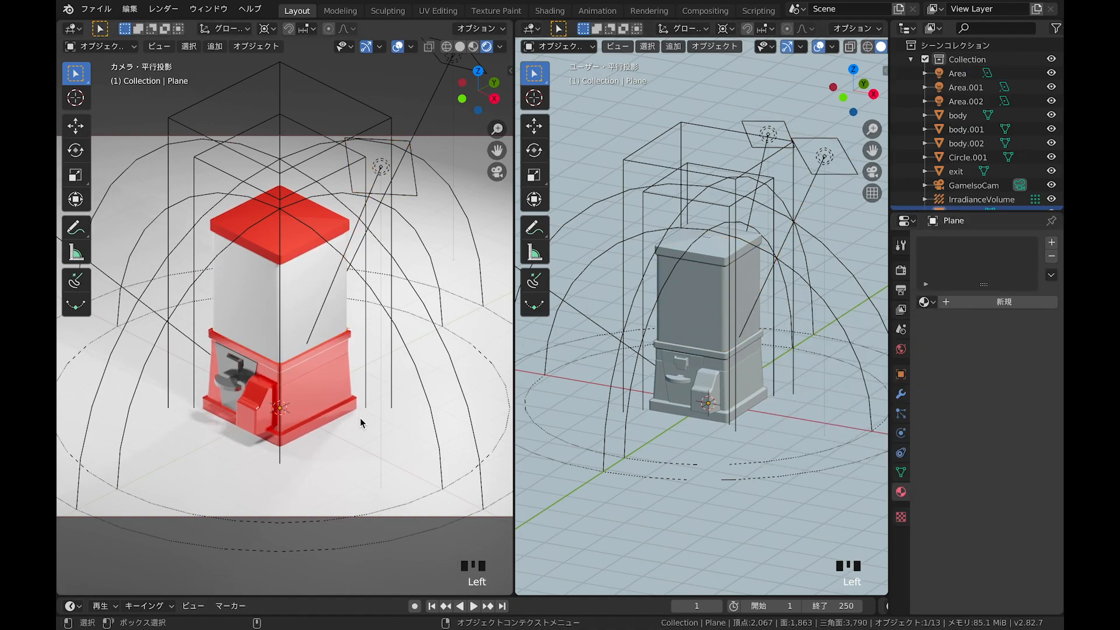
{"action": "left_click", "coordinate": [972, 306]}
{"action": "left_click", "coordinate": [1017, 370]}
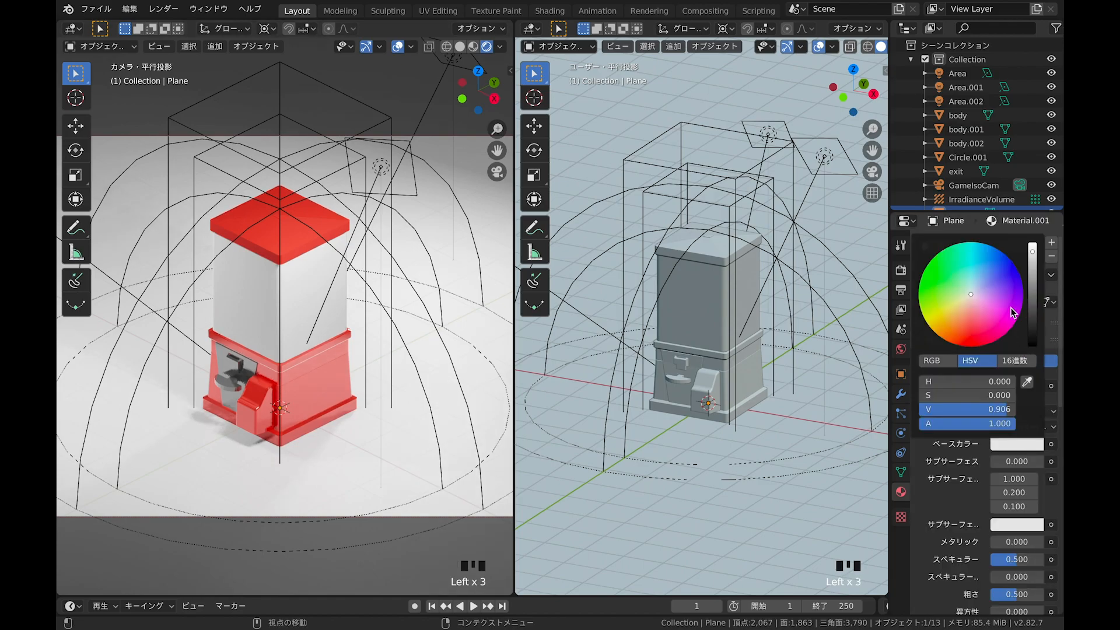
{"action": "left_click", "coordinate": [295, 300]}
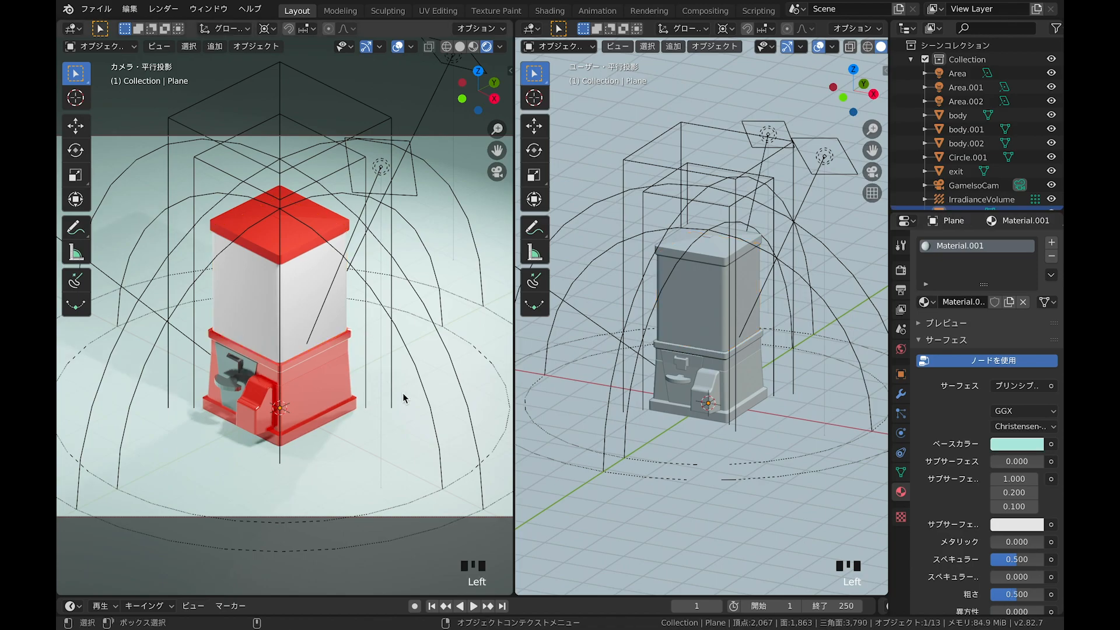
Step: Rename the upper case's material as transparent
{"action": "left_click", "coordinate": [310, 305]}
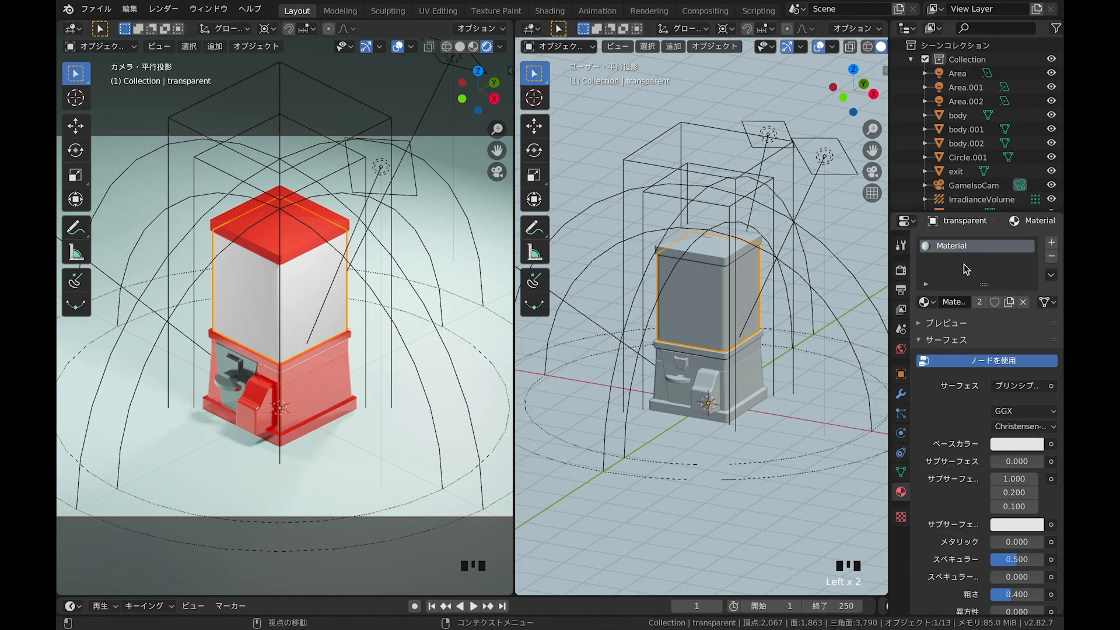
{"action": "double_click", "coordinate": [957, 247]}
{"action": "left_click", "coordinate": [957, 247]}
{"action": "type", "text": "transparent"}
{"action": "key", "text": "Return"}
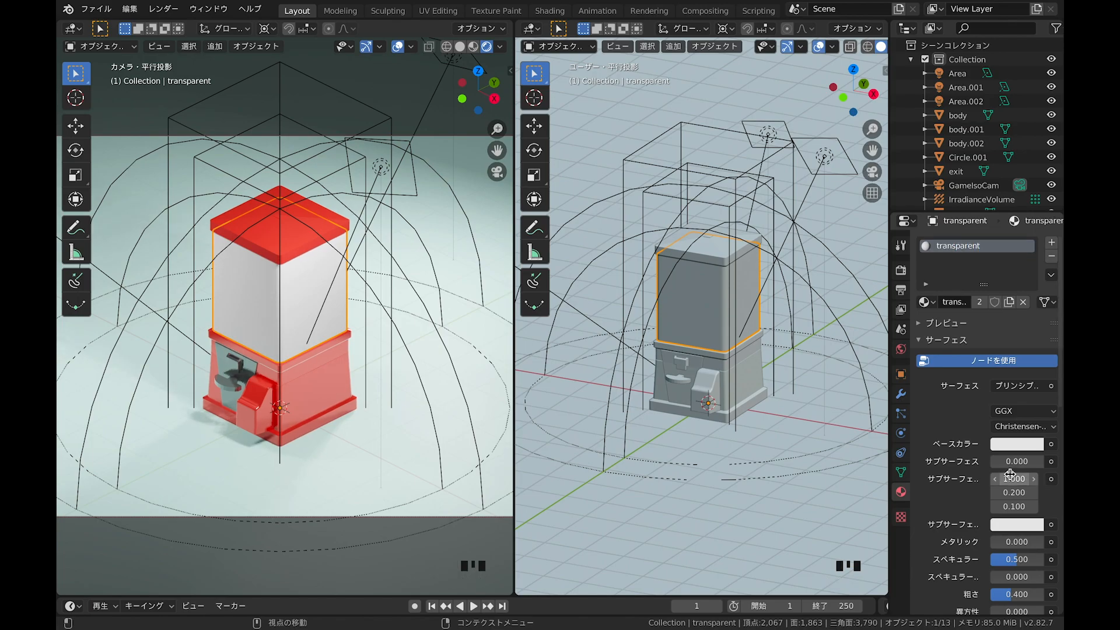
Step: Enable screen space refraction for the transparent material and set its transmission to 1
{"action": "scroll", "coordinate": [1030, 490], "scroll_direction": "down", "scroll_amount": 15}
{"action": "left_click", "coordinate": [1051, 515]}
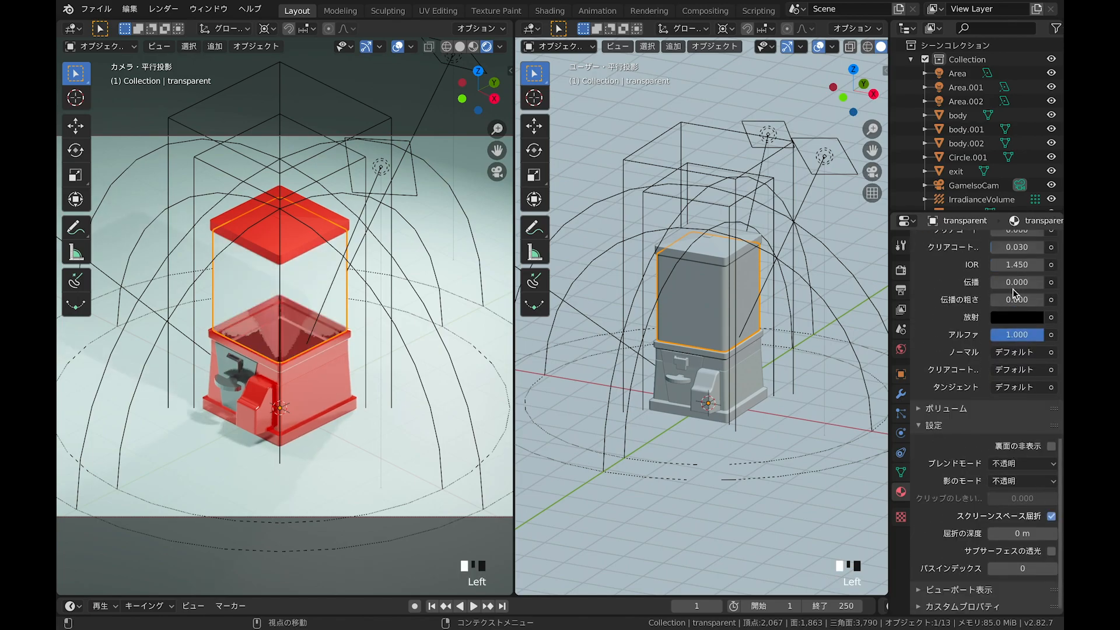
{"action": "type", "text": "1"}
{"action": "key", "text": "Return"}
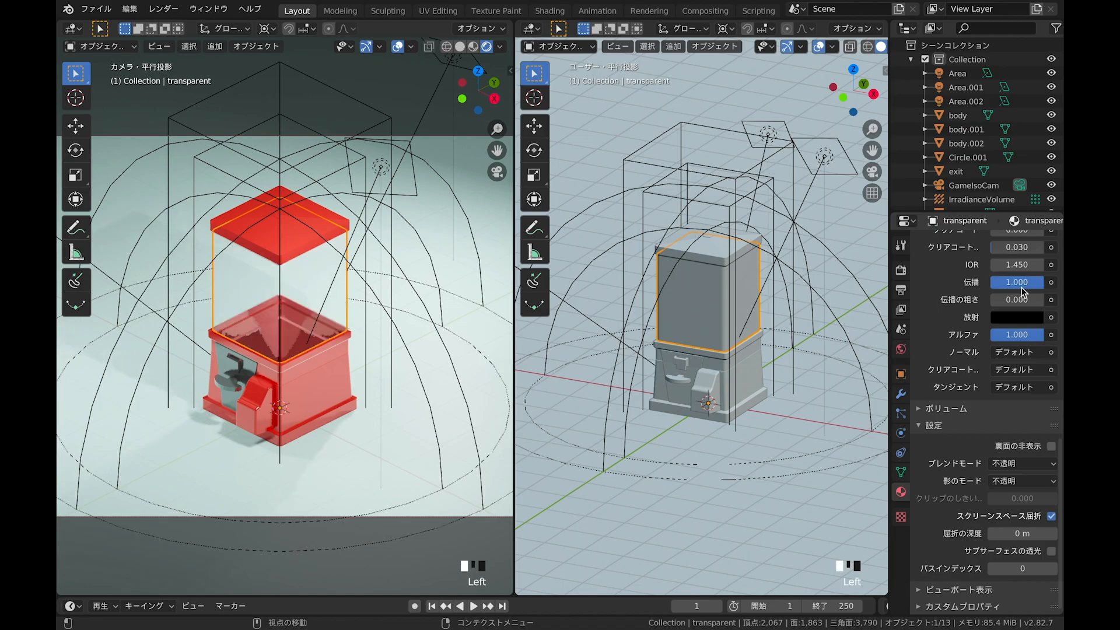
Step: Set the transparent material's IOR to 1.01
{"action": "scroll", "coordinate": [1023, 315], "scroll_direction": "up", "scroll_amount": 8}
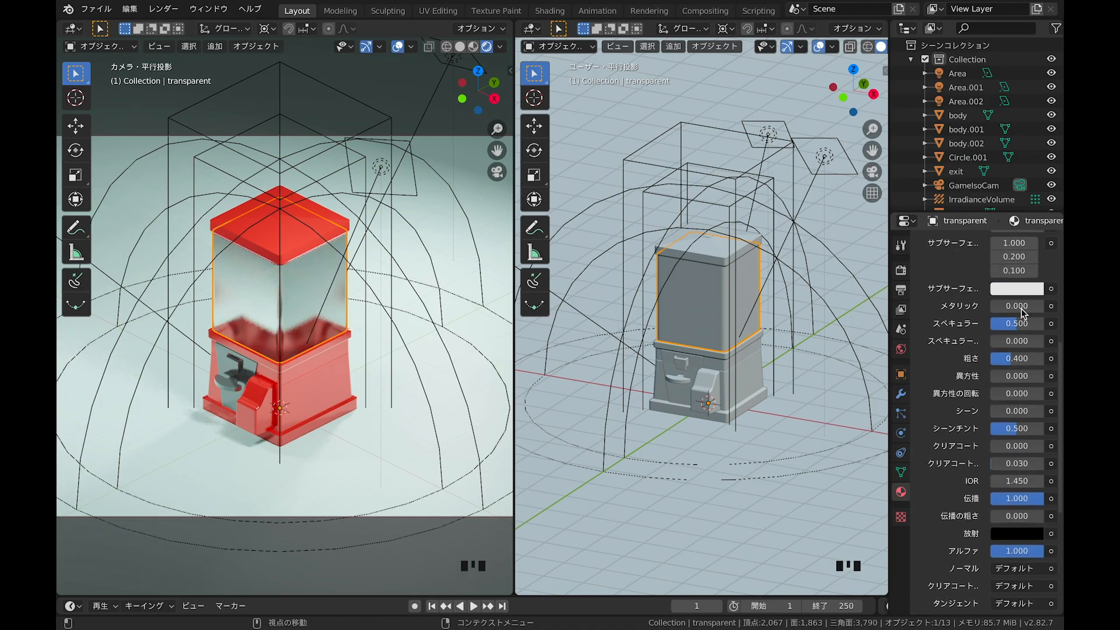
{"action": "left_click", "coordinate": [1019, 524]}
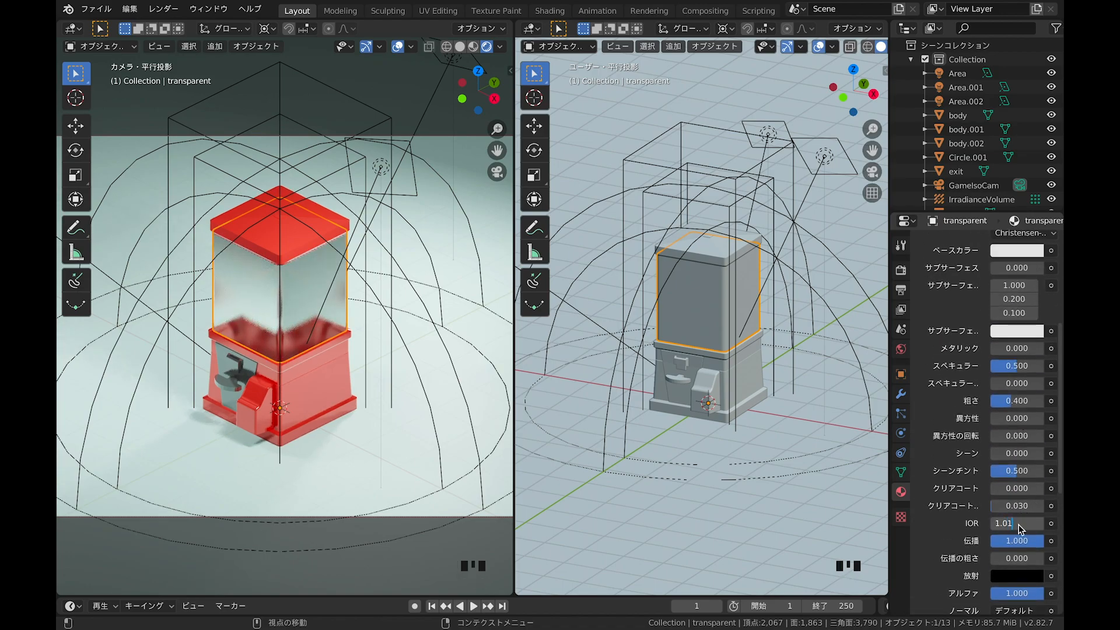
{"action": "type", "text": "1.01"}
{"action": "key", "text": "Return"}
Step: Set the transparent material's roughness to 0 and its metallic value to 0.8
{"action": "scroll", "coordinate": [1003, 403], "scroll_direction": "up", "scroll_amount": 1}
{"action": "key", "text": "BackSpace"}
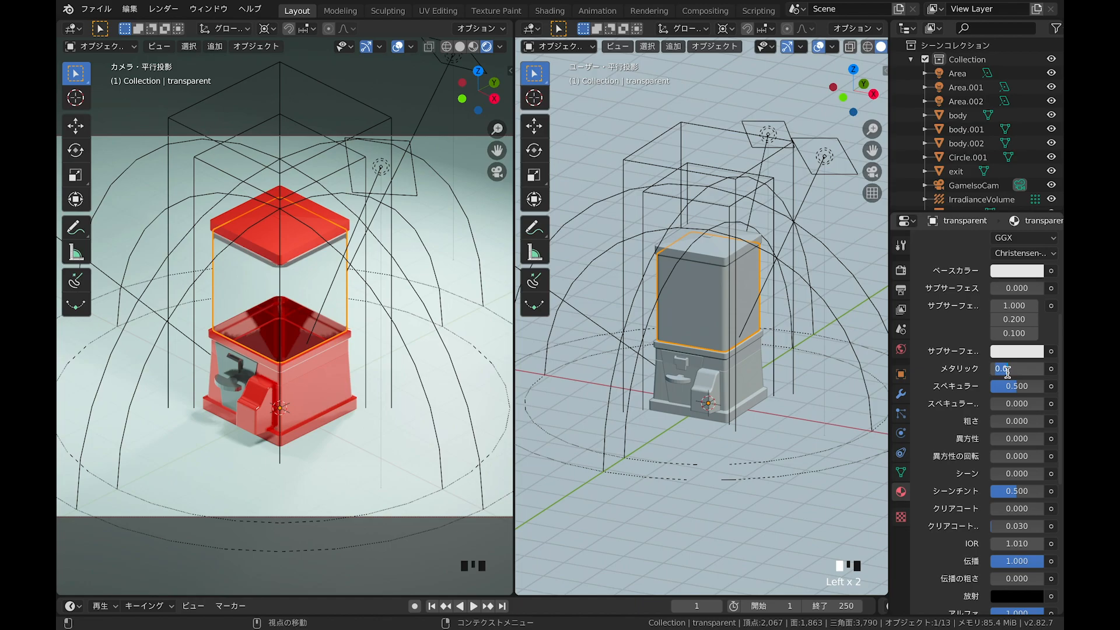
{"action": "type", "text": "8"}
{"action": "key", "text": "Return"}
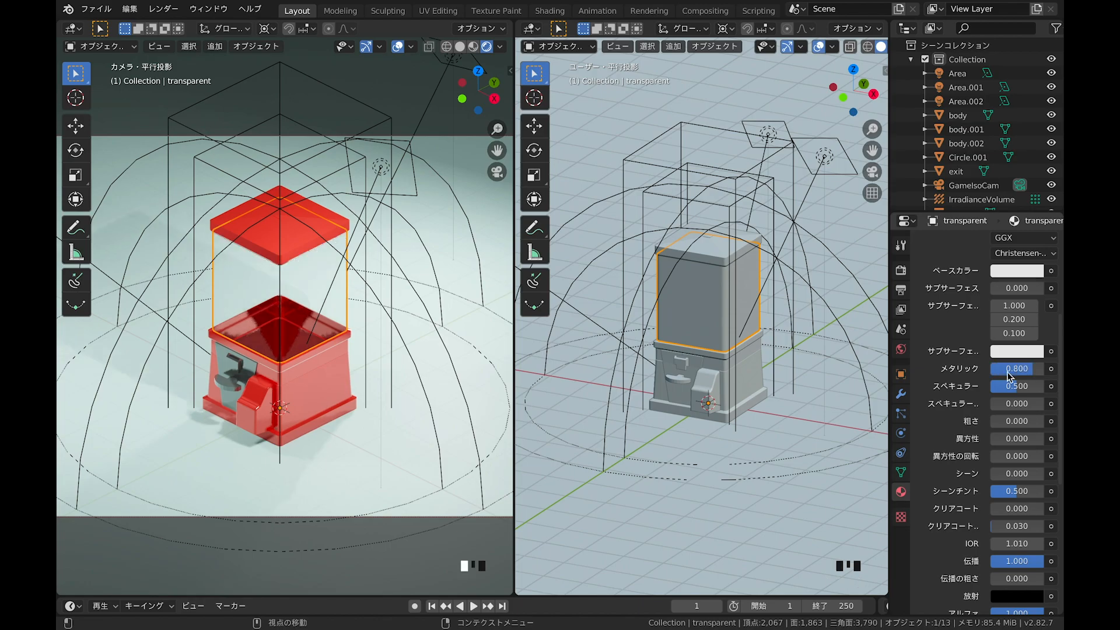
Step: Look through the screen space reflection and indirect lighting render settings, and check a test render of the camera view
{"action": "left_click", "coordinate": [384, 314]}
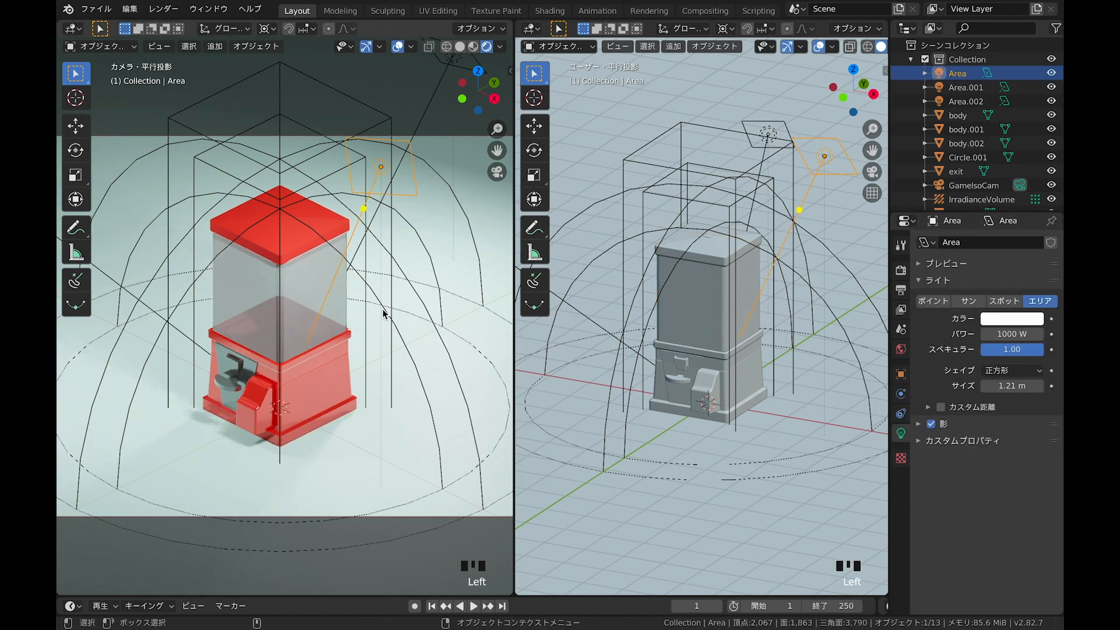
{"action": "left_click", "coordinate": [294, 303]}
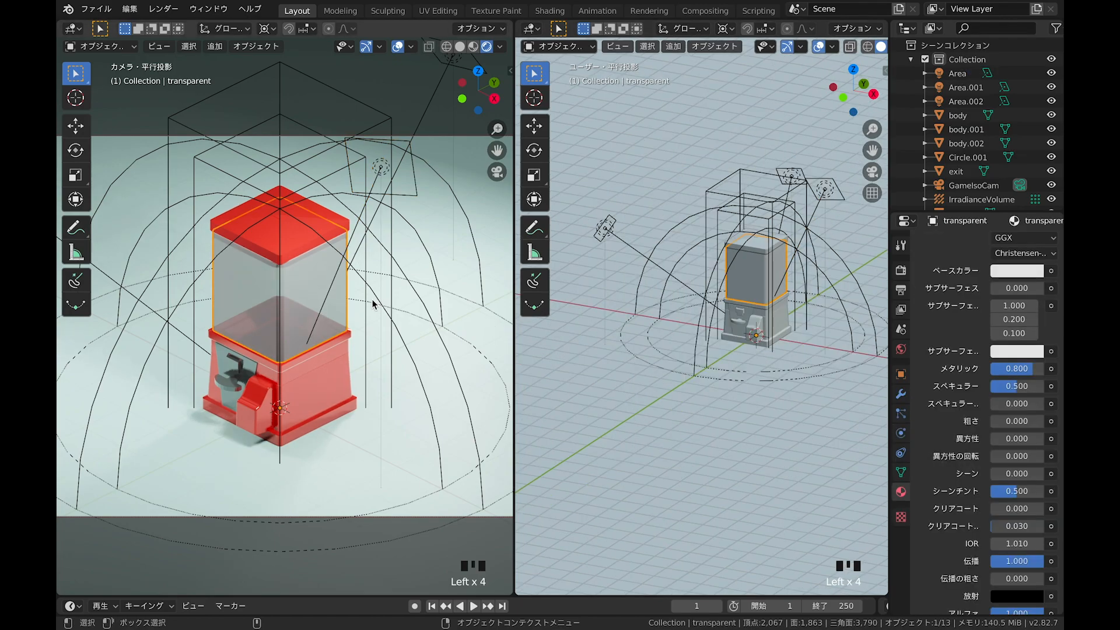
{"action": "left_click", "coordinate": [901, 274]}
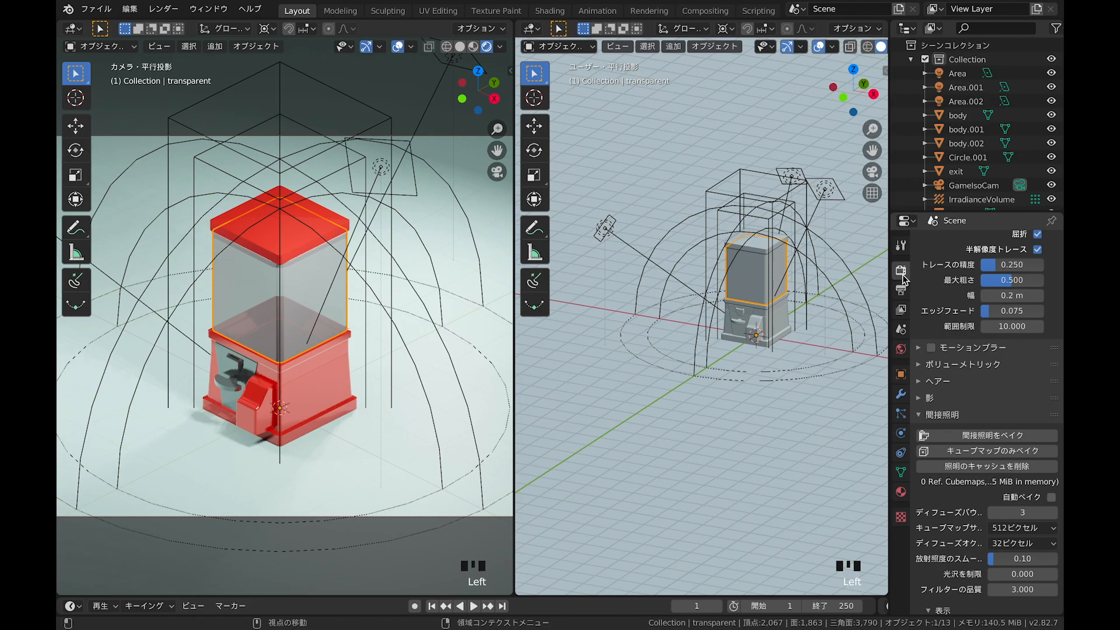
{"action": "left_click", "coordinate": [921, 417]}
{"action": "left_click", "coordinate": [919, 542]}
{"action": "scroll", "coordinate": [919, 546], "scroll_direction": "down", "scroll_amount": 4}
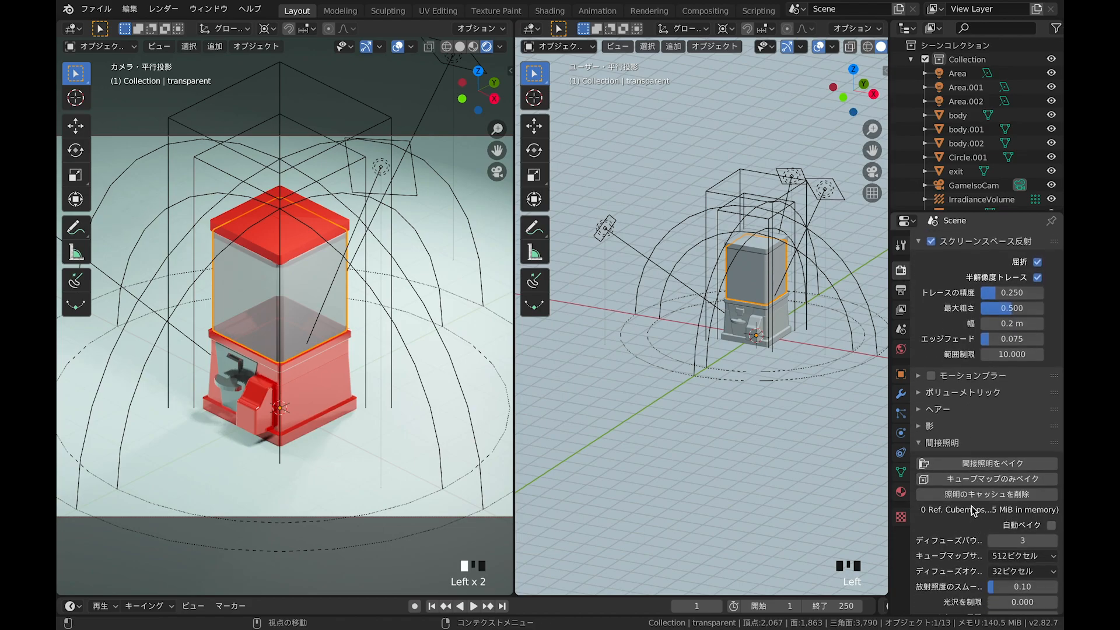
{"action": "left_click", "coordinate": [786, 520]}
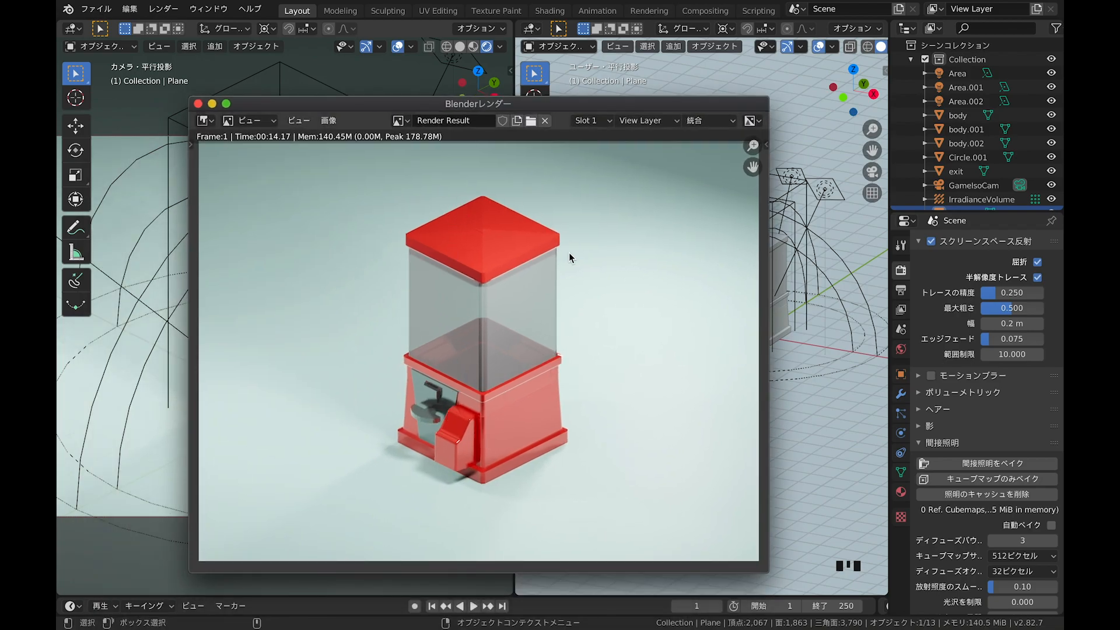
{"action": "left_click", "coordinate": [197, 103]}
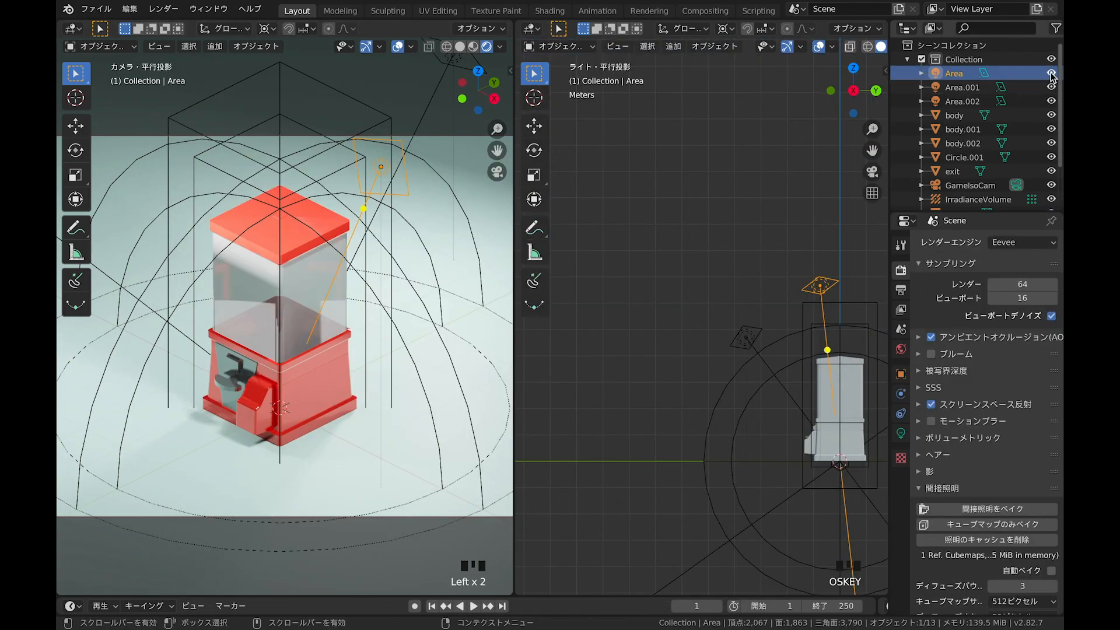
Step: Hide the first area light and place a new area light directly above the machine
{"action": "left_click", "coordinate": [1051, 74]}
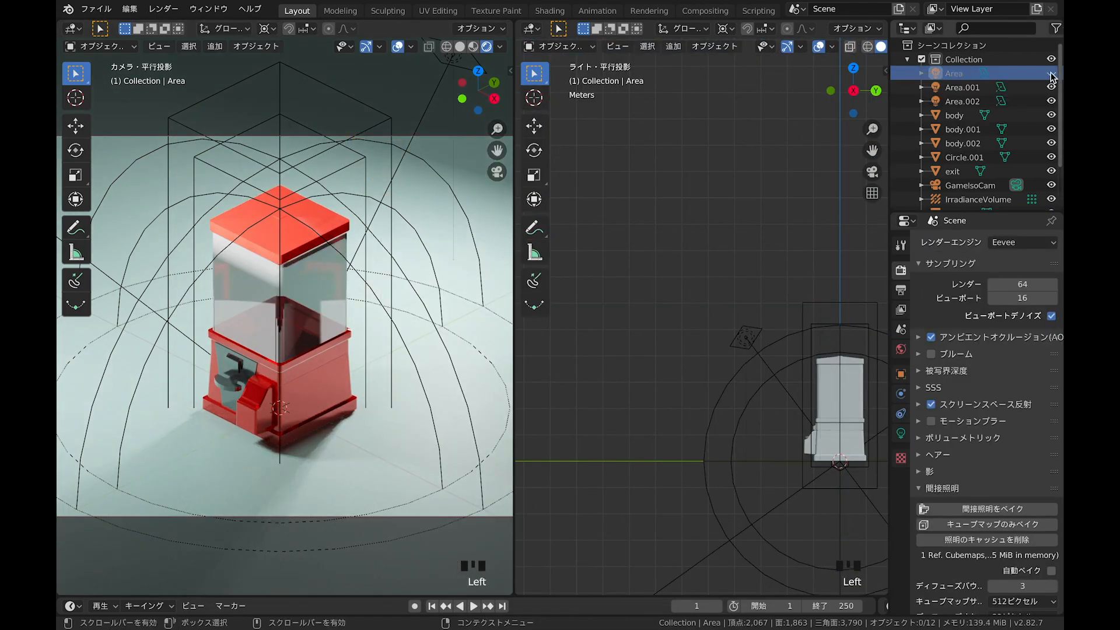
{"action": "key", "text": "shift+a"}
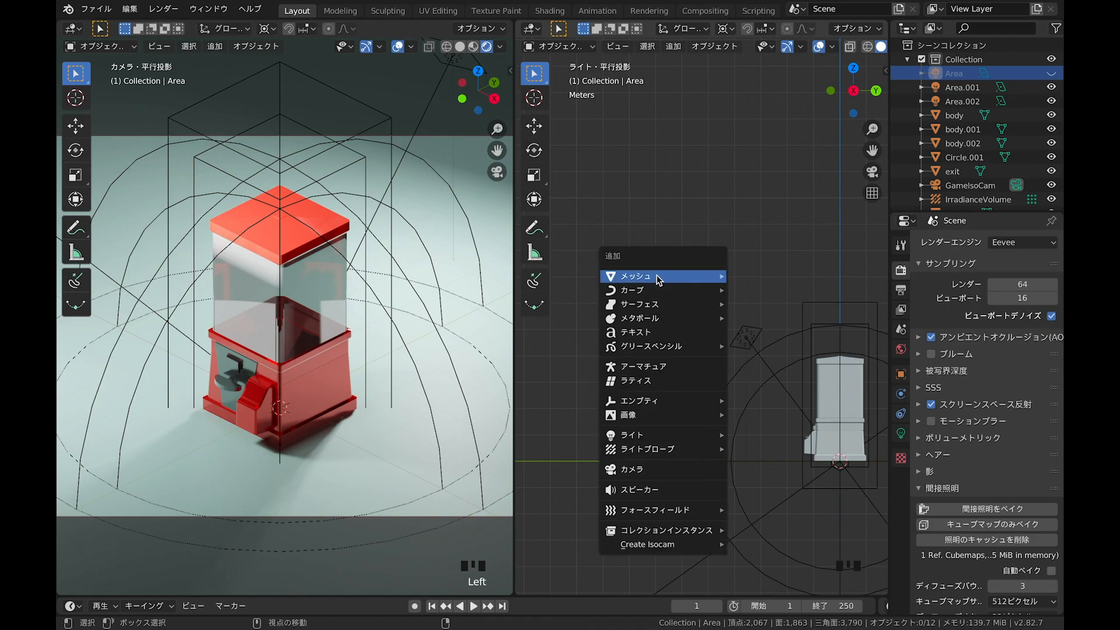
{"action": "mouse_move", "coordinate": [671, 435]}
{"action": "left_click", "coordinate": [757, 479]}
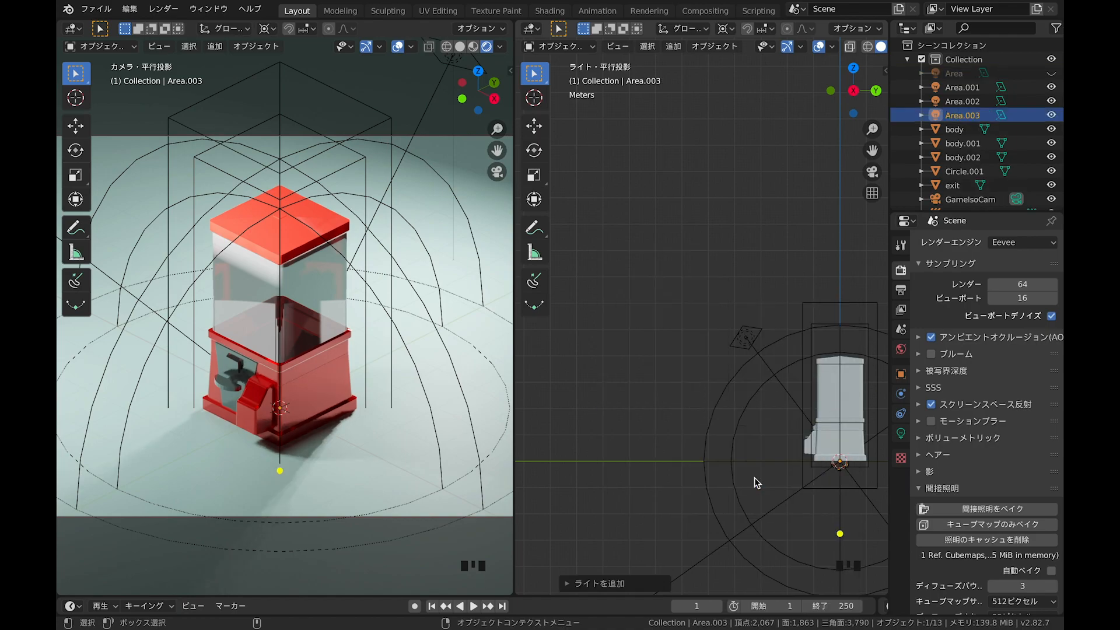
{"action": "key", "text": "g"}
{"action": "left_click", "coordinate": [750, 314]}
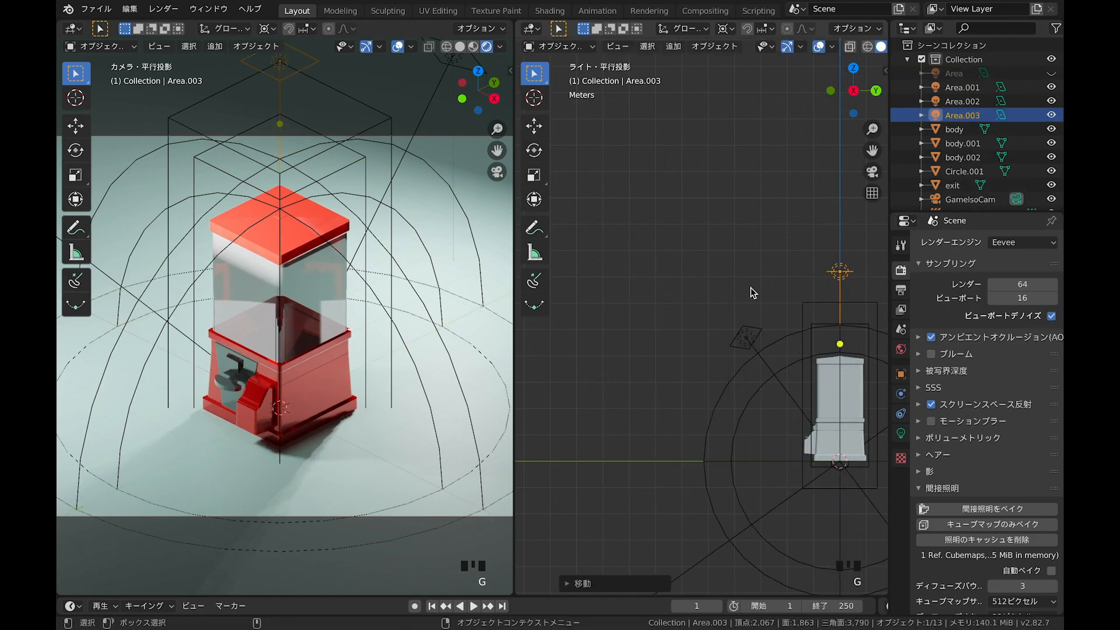
Step: Try to rotate the new area light 90° about the global X axis, and check its placement around the machine
{"action": "key", "text": "KP_7"}
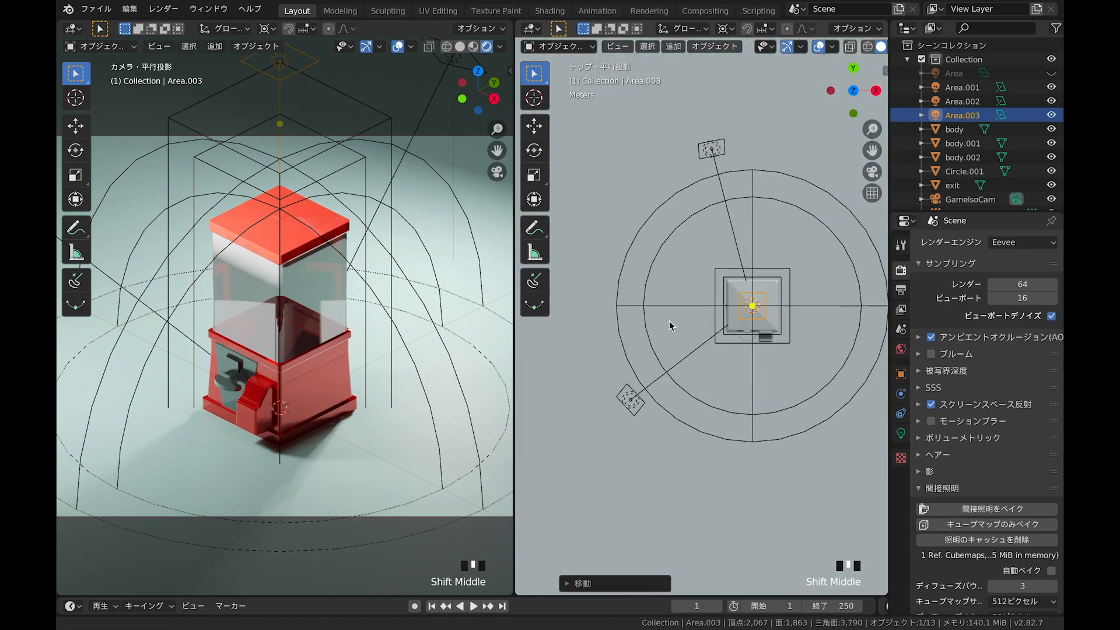
{"action": "type", "text": "rx90"}
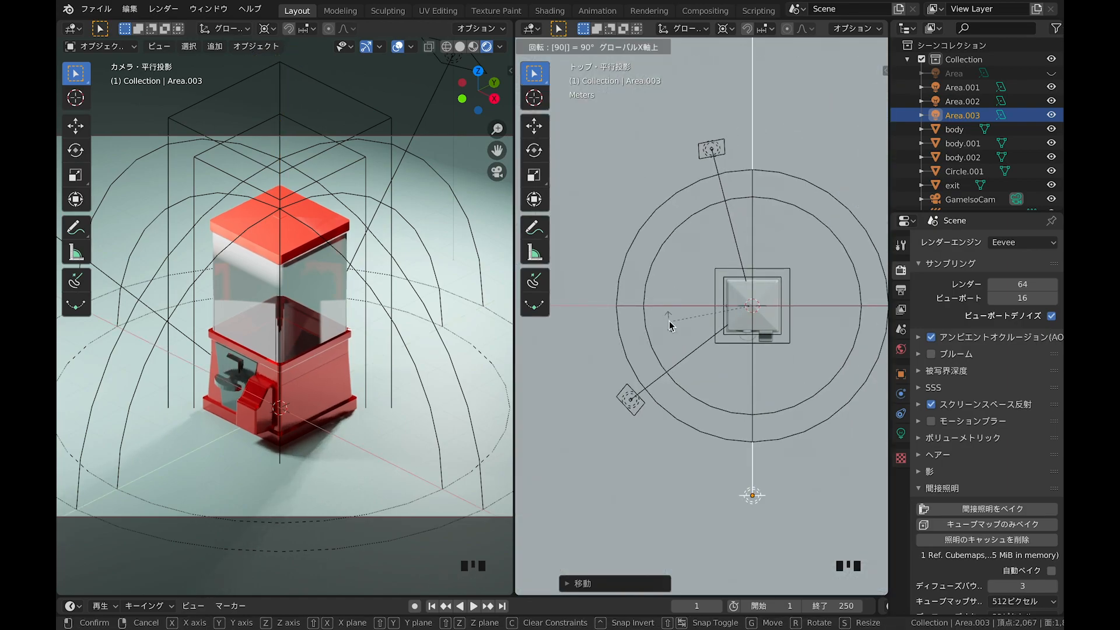
{"action": "left_click", "coordinate": [670, 321]}
{"action": "middle_click_drag", "start_coordinate": [752, 308], "coordinate": [754, 257]}
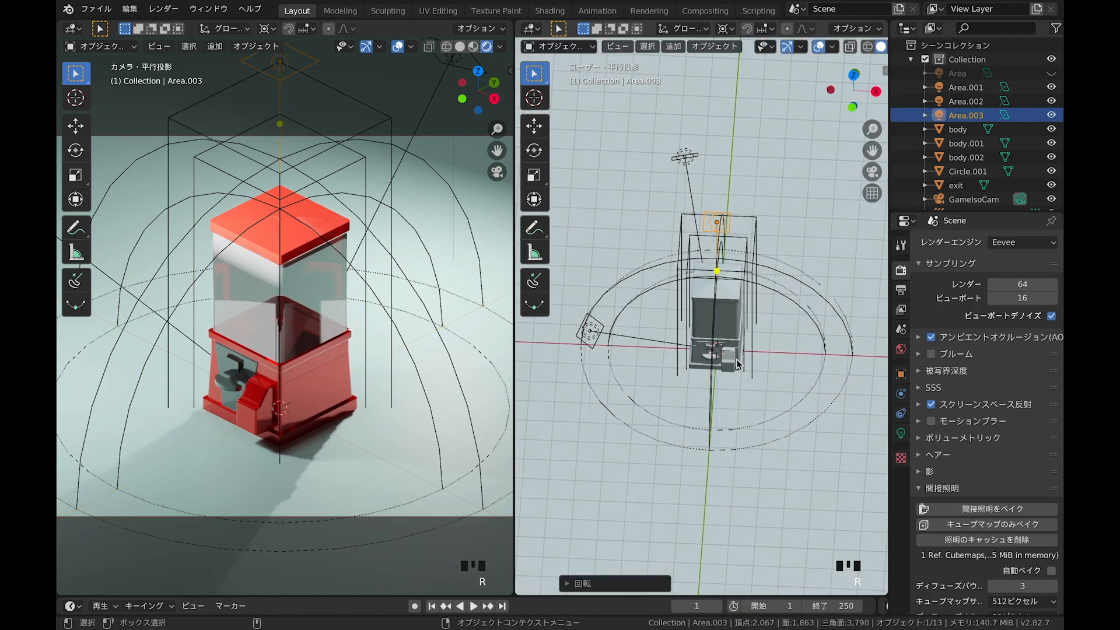
{"action": "left_click", "coordinate": [717, 209]}
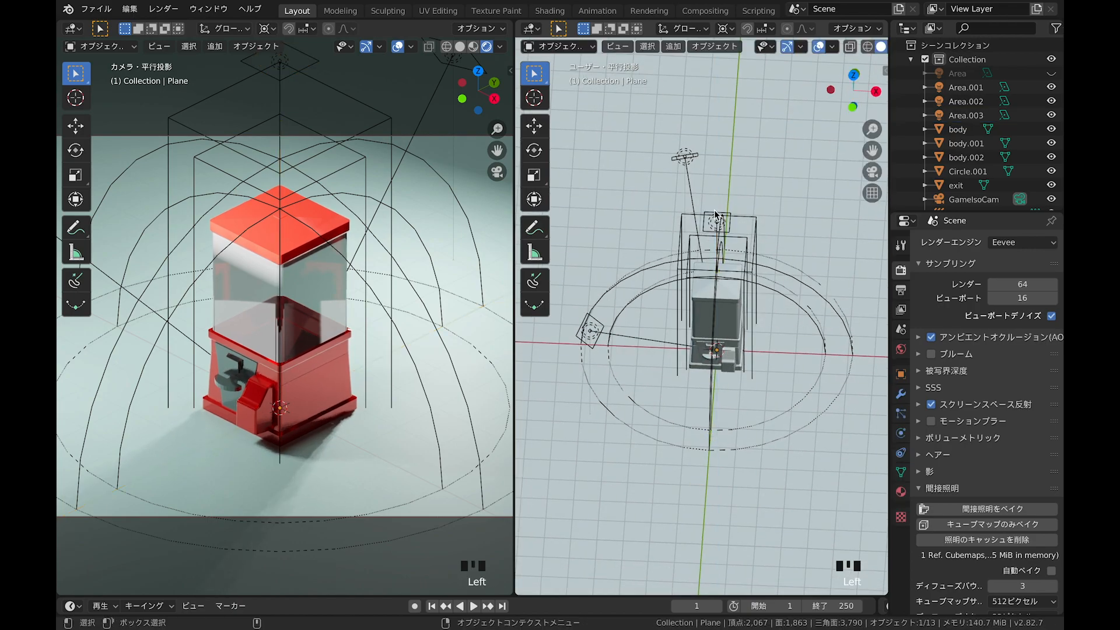
Step: Set the pivot point to the bounding box center and rotate the area light above the machine 90° about the global Y axis
{"action": "left_click", "coordinate": [716, 210]}
{"action": "key", "text": "r"}
{"action": "key", "text": "z"}
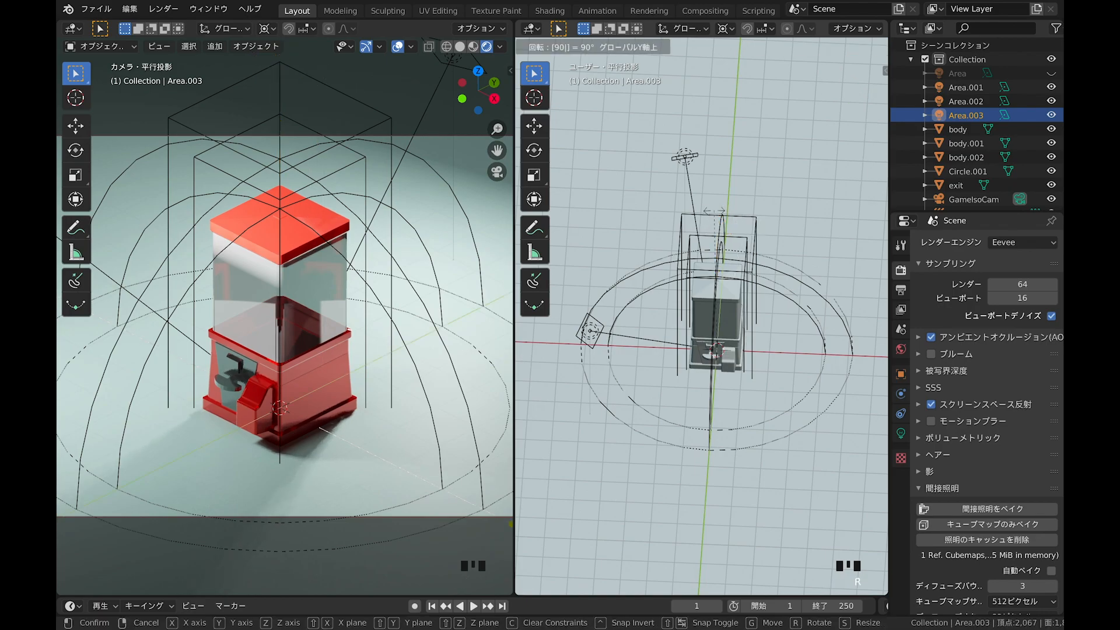
{"action": "left_click", "coordinate": [715, 210]}
{"action": "key", "text": "period"}
{"action": "left_click", "coordinate": [601, 162]}
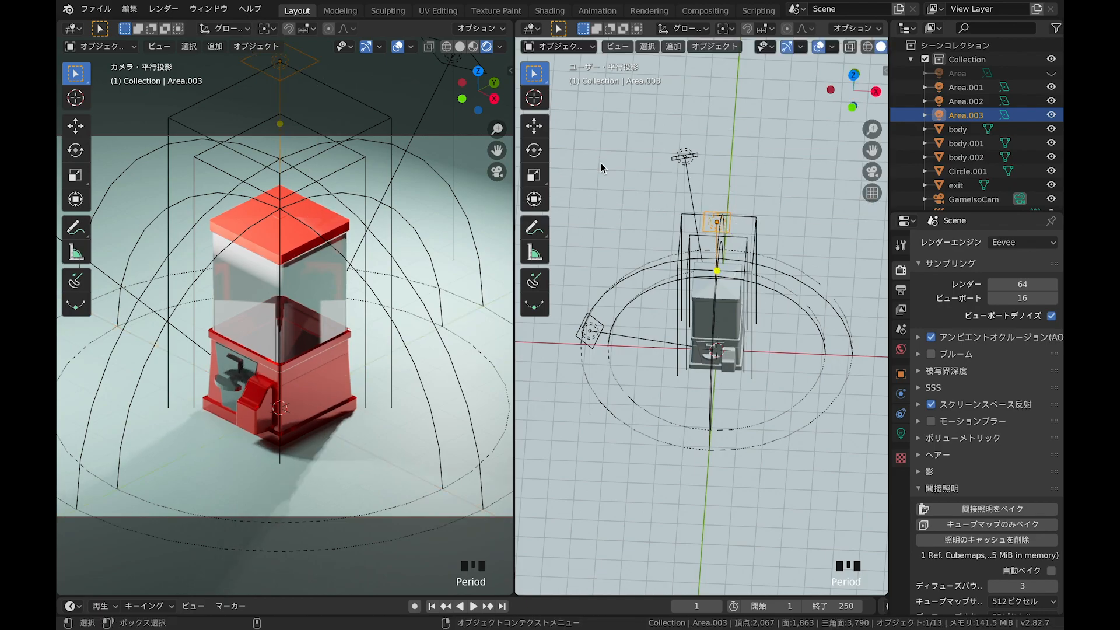
{"action": "type", "text": "ry90"}
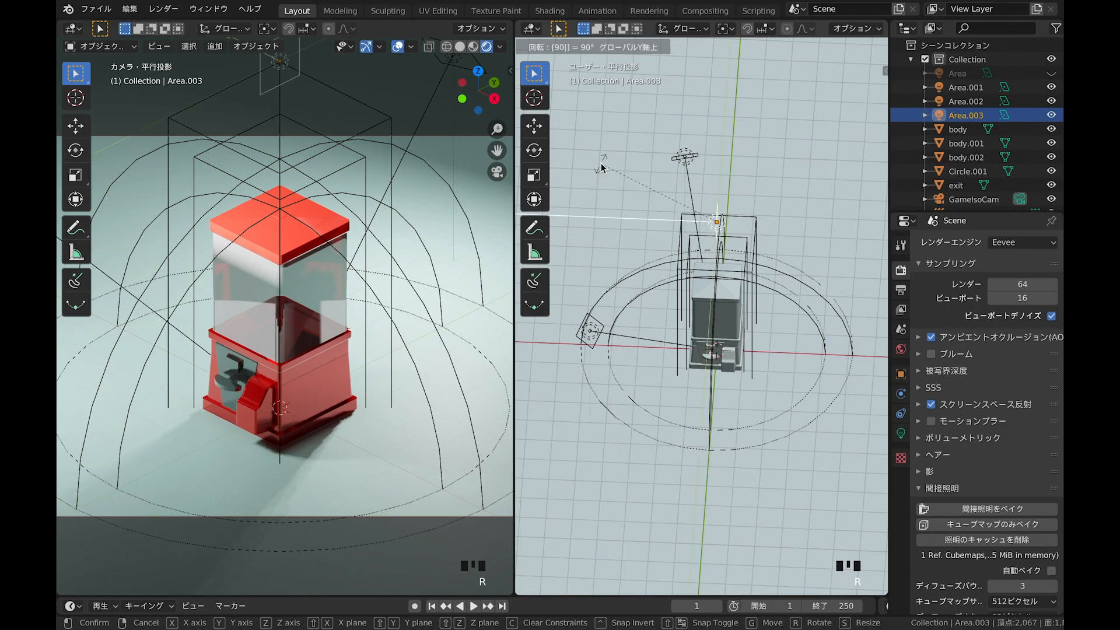
{"action": "key", "text": "Return"}
Step: In front view, move the rotated area light beside the machine, about 3.43 m along positive X and 4.49 m down
{"action": "key", "text": "KP_1"}
{"action": "middle_click_drag", "start_coordinate": [757, 263], "coordinate": [722, 260], "text": "shift"}
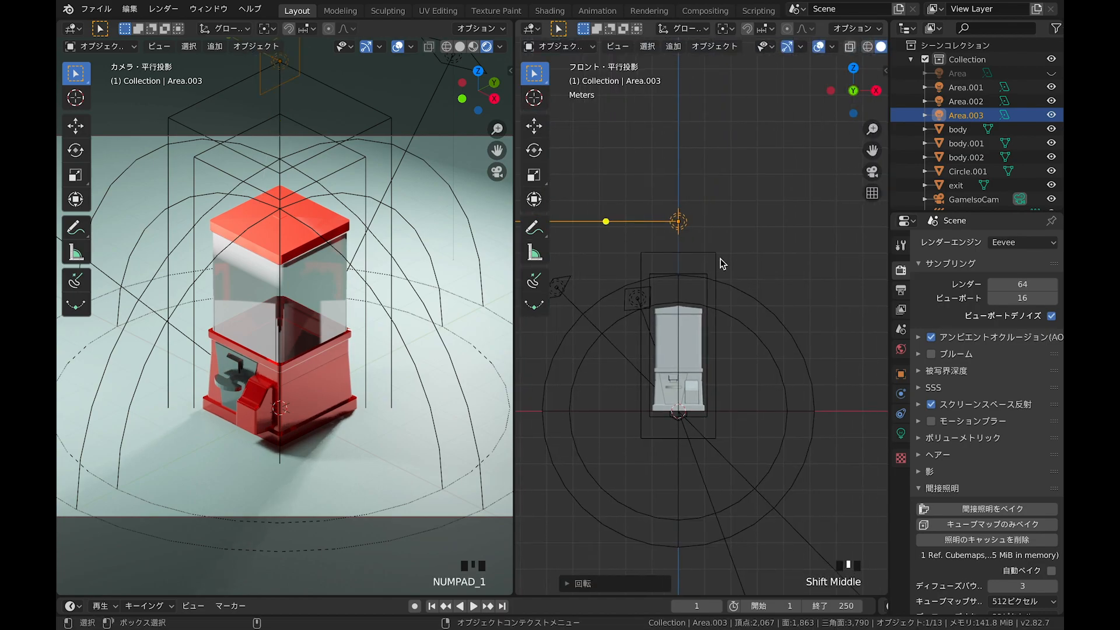
{"action": "key", "text": "g"}
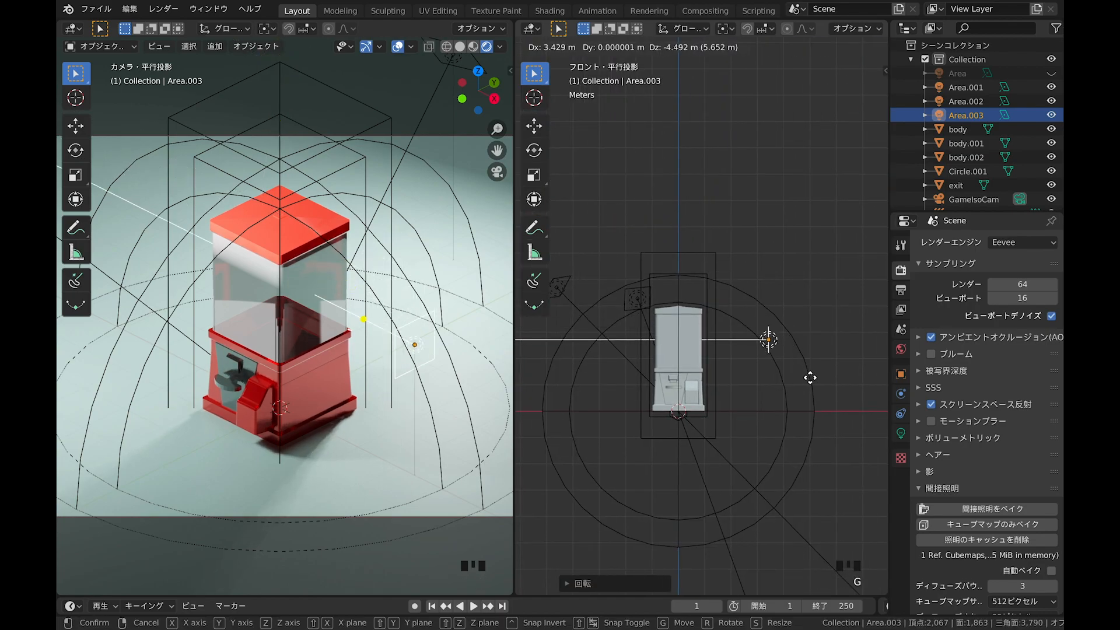
{"action": "left_click", "coordinate": [810, 378]}
Step: Check the area light's settings and bake the scene's indirect lighting with the light in its side position
{"action": "left_click", "coordinate": [902, 433]}
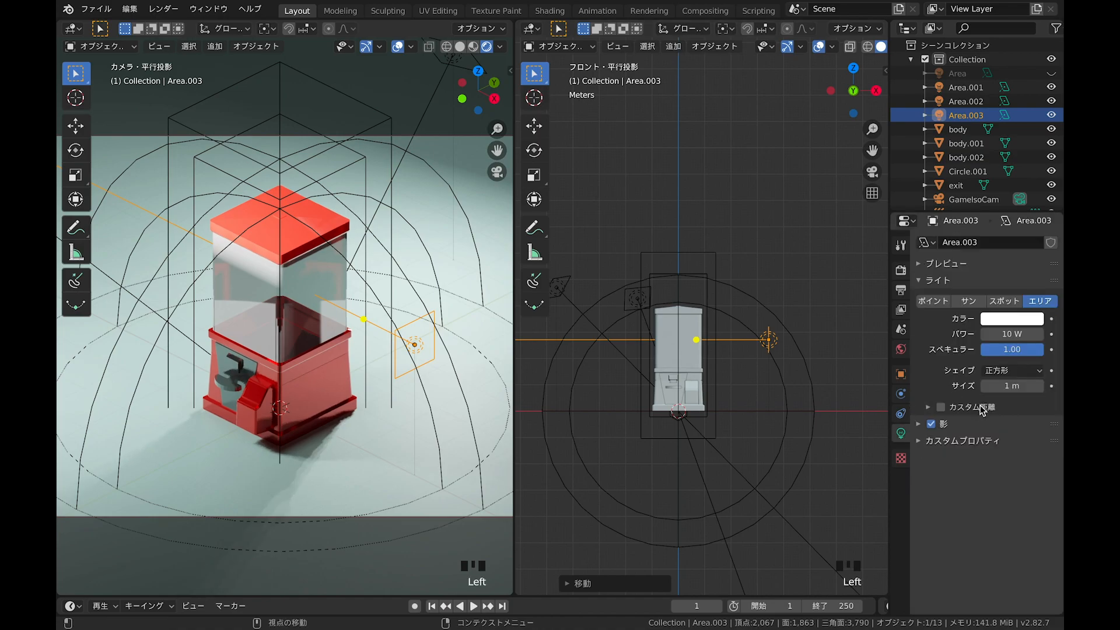
{"action": "left_click", "coordinate": [901, 270]}
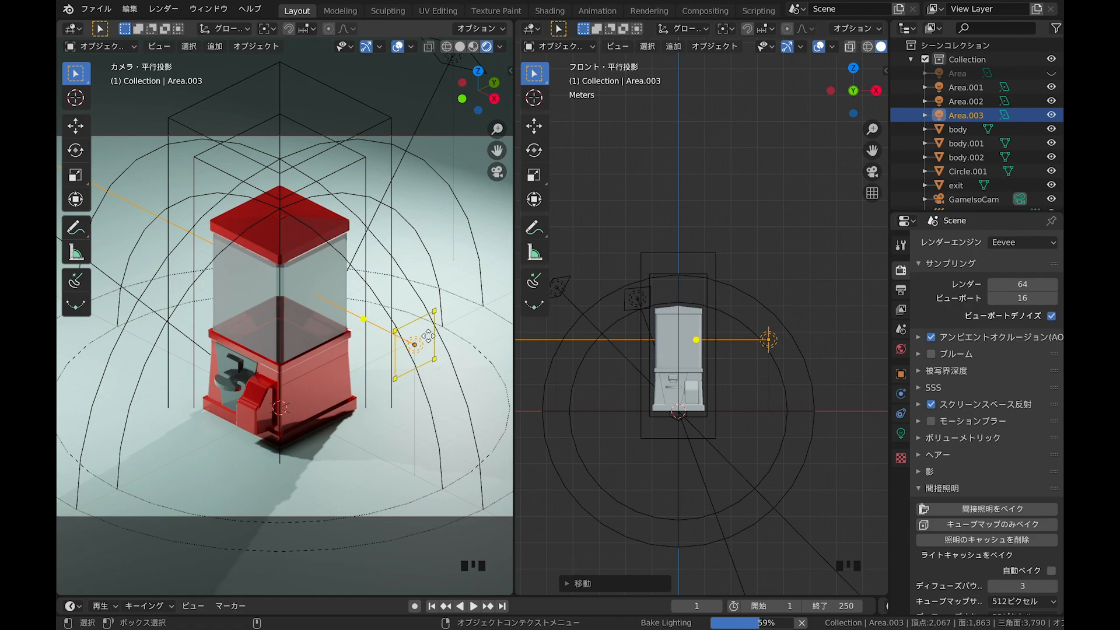
{"action": "key", "text": "KP_1"}
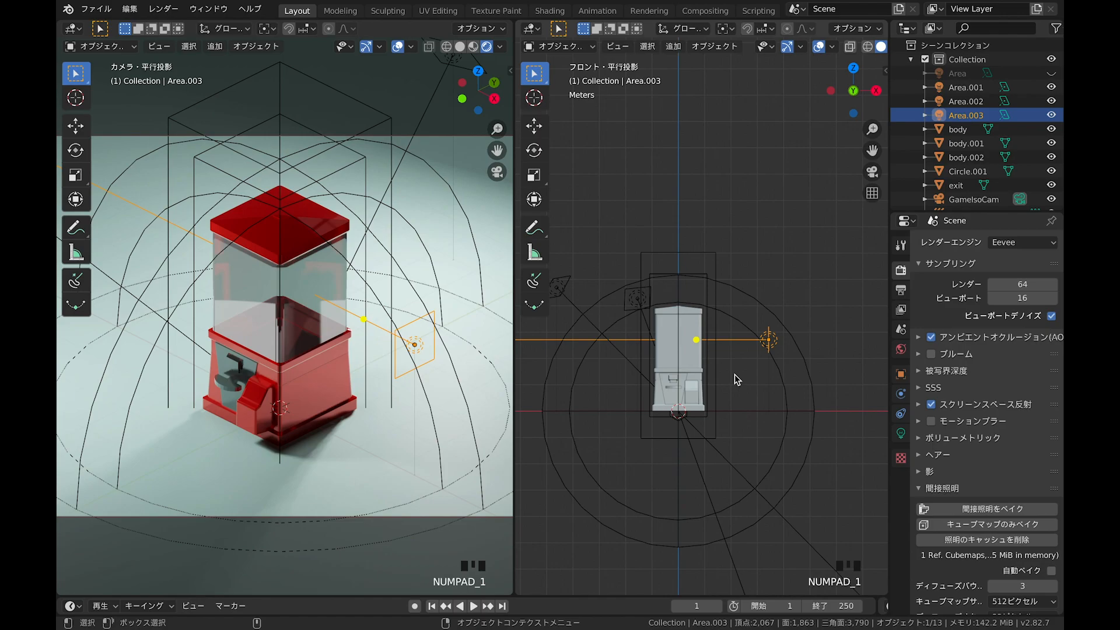
Step: Set the pivot point to the 3D cursor and rotate the area light about 46° around the machine in top view
{"action": "key", "text": "KP_7"}
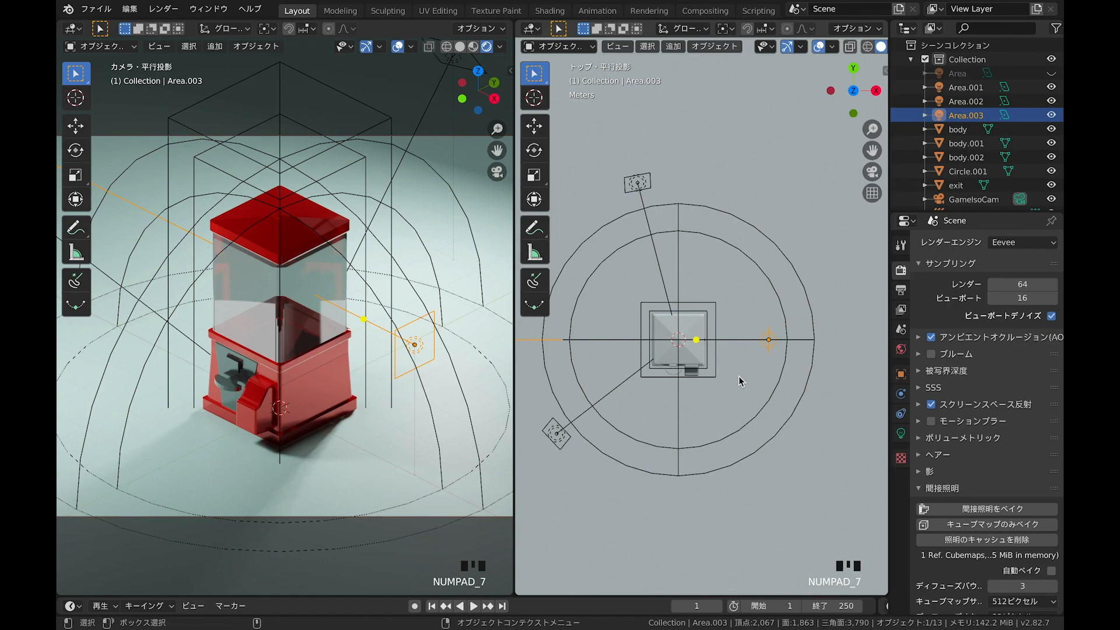
{"action": "key", "text": "period"}
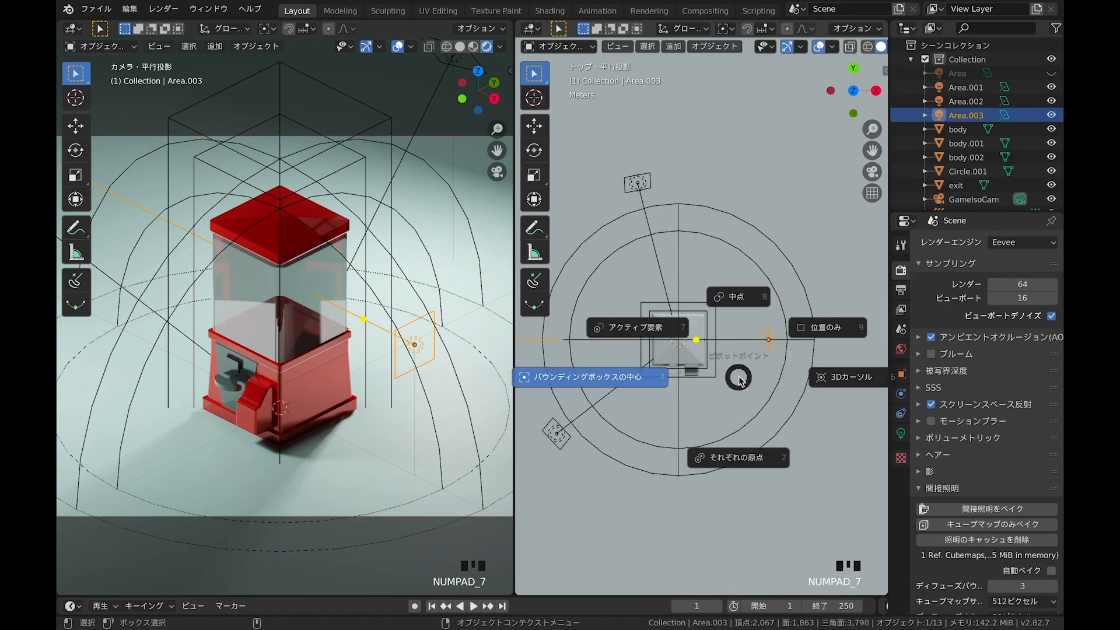
{"action": "left_click", "coordinate": [839, 382]}
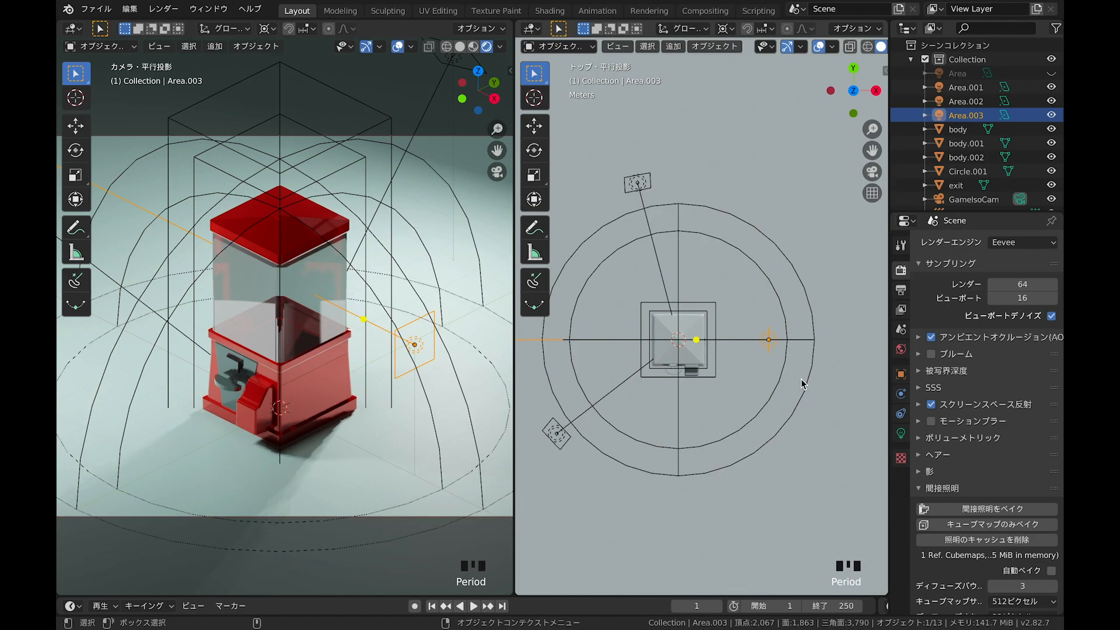
{"action": "key", "text": "r"}
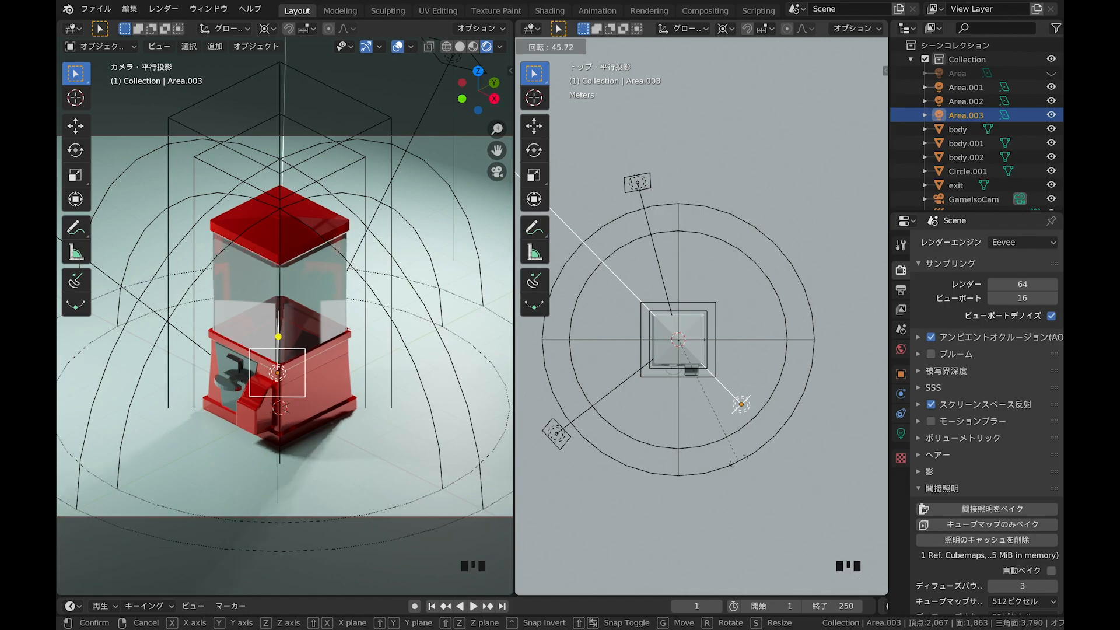
{"action": "left_click", "coordinate": [740, 465]}
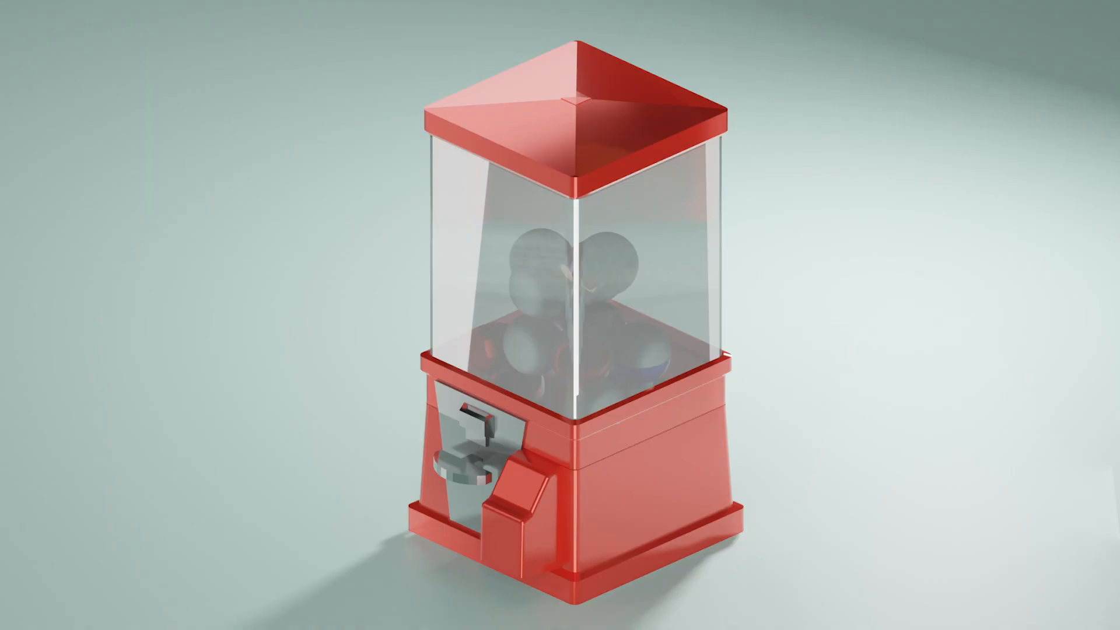